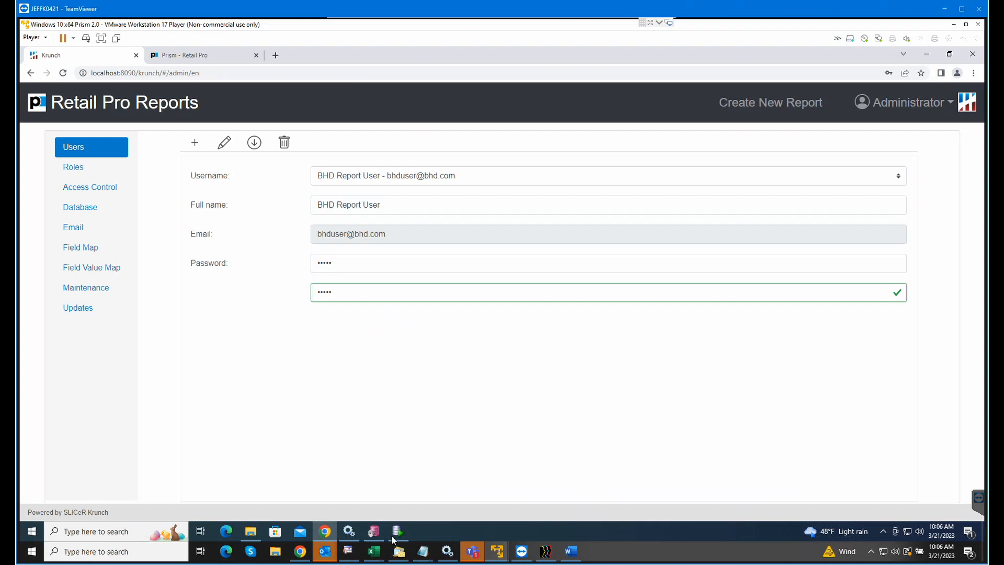
# Step: Check the webinar agenda in Word, and examine the server setting of the Prism (Oracle) data source in Krunch
pyautogui.click(570, 551)
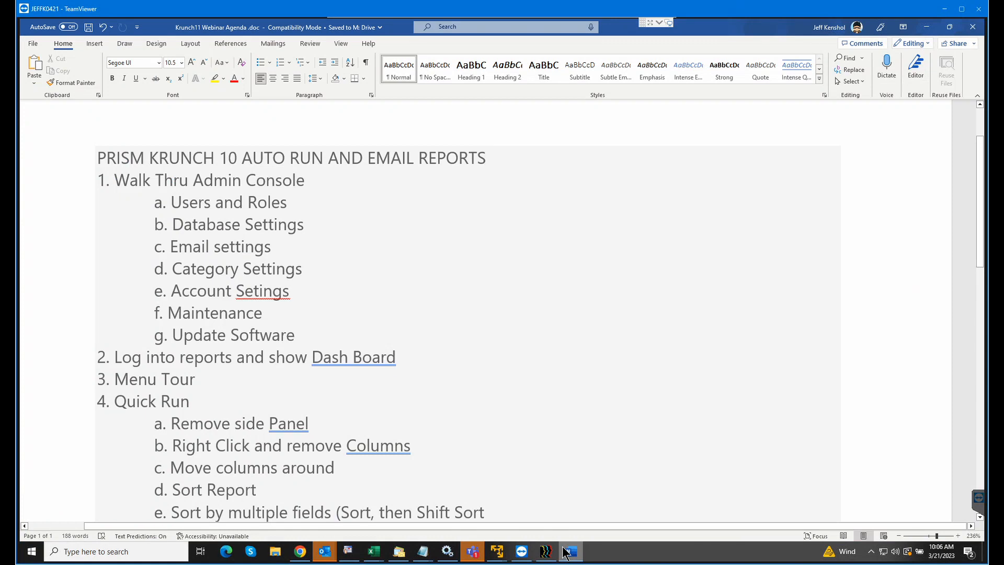
pyautogui.click(566, 553)
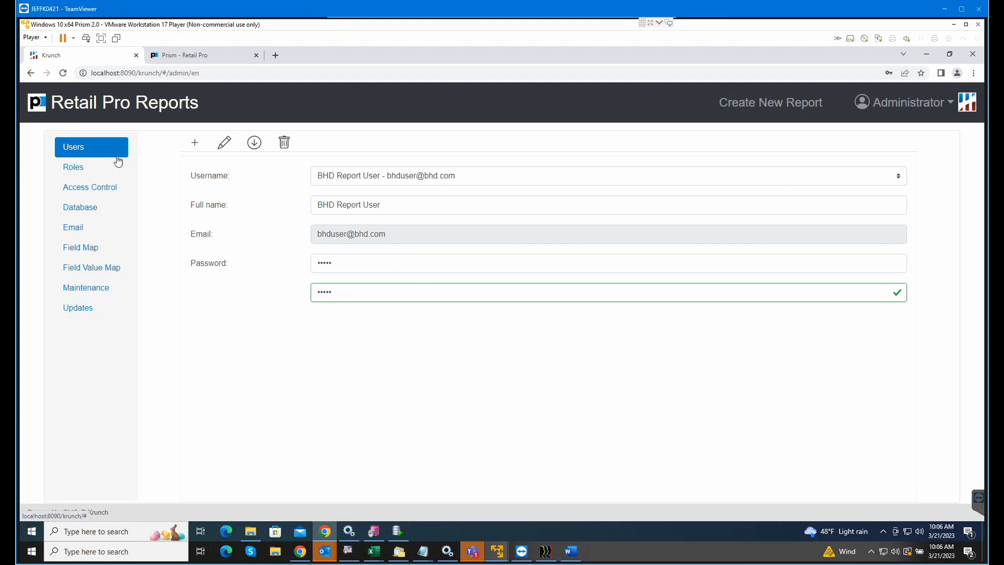
pyautogui.click(92, 211)
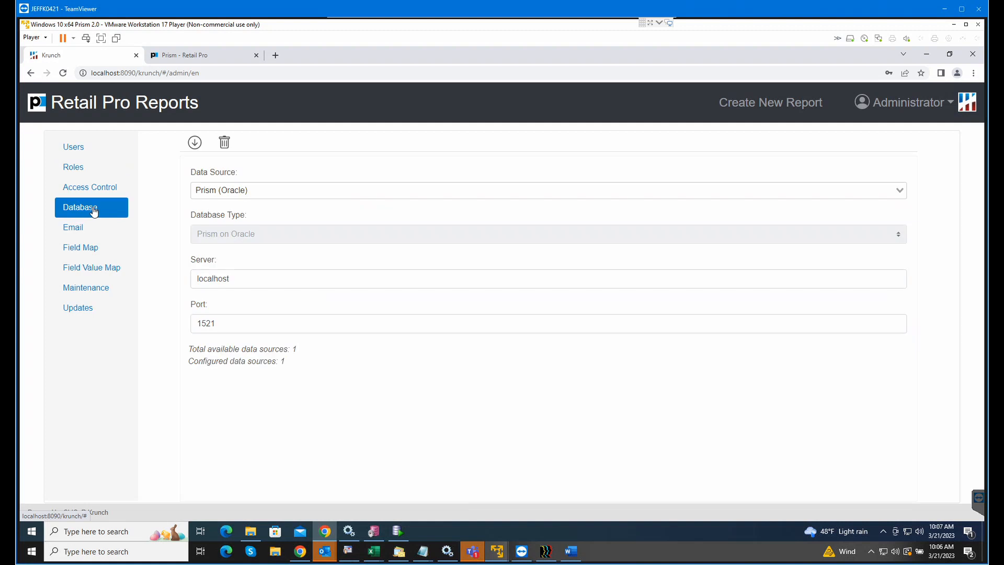
pyautogui.doubleClick(246, 277)
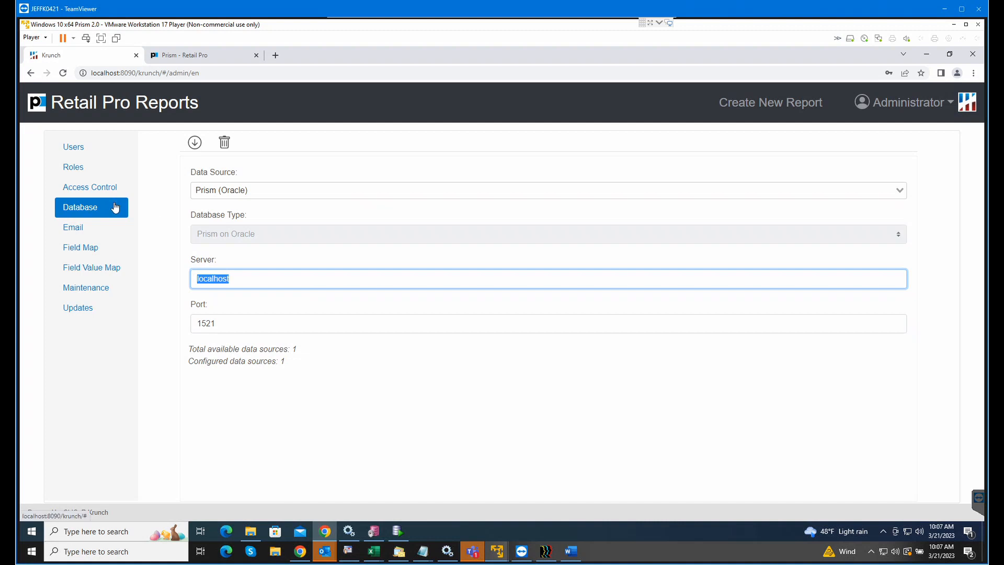
# Step: Add a blank user entry in the user settings and review the users available for the Admin role
pyautogui.click(87, 152)
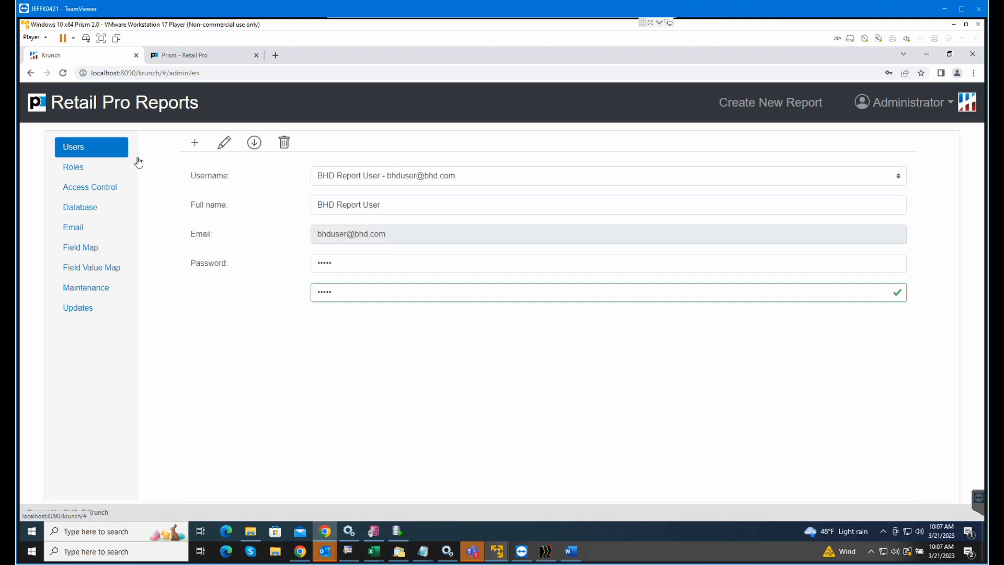
pyautogui.click(194, 144)
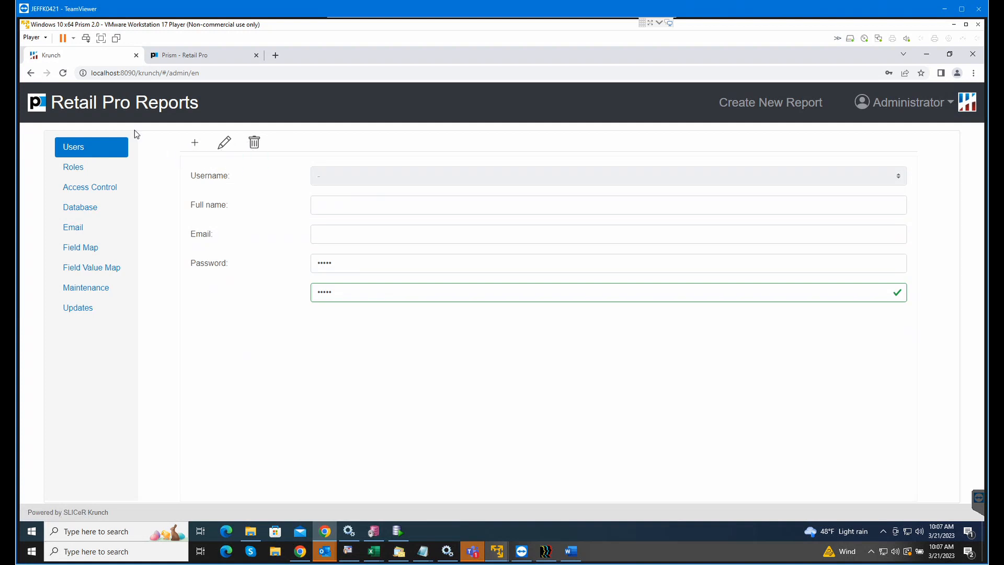
pyautogui.click(93, 173)
pyautogui.click(86, 154)
pyautogui.click(82, 173)
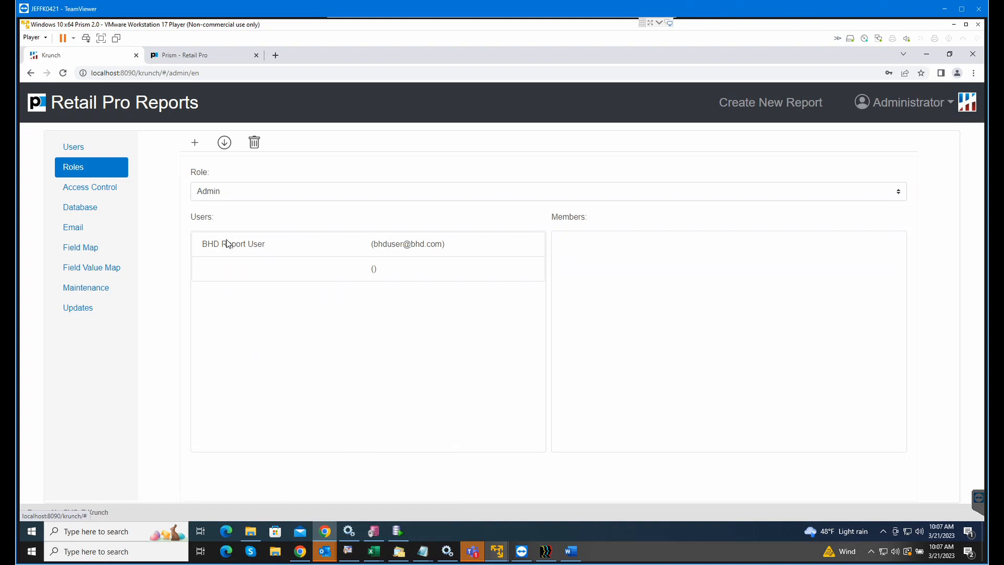
pyautogui.moveTo(388, 240); pyautogui.dragTo(377, 261)
# Step: Examine the access control features allowed for the BHD report user and for the Admin role
pyautogui.click(90, 190)
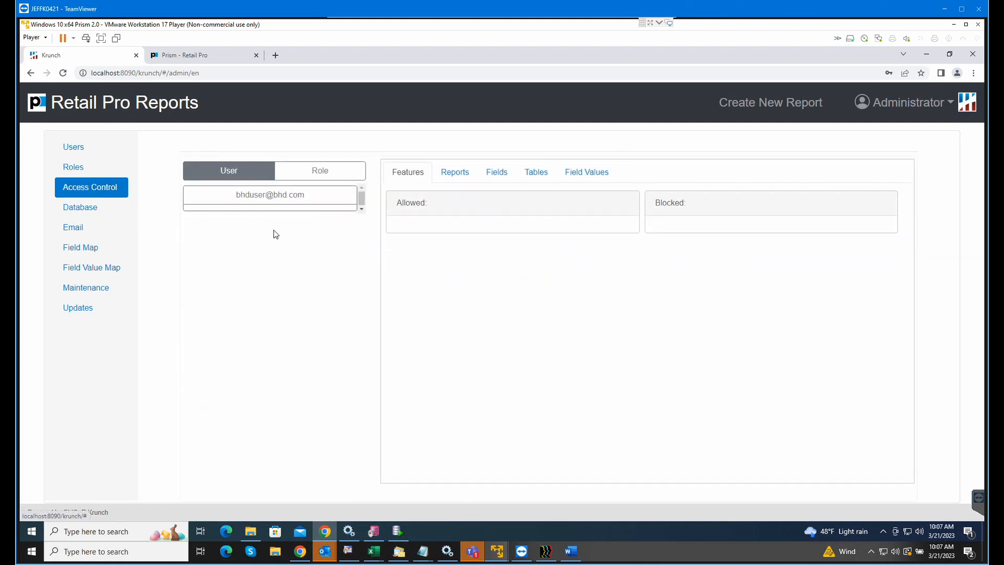
pyautogui.click(241, 172)
pyautogui.click(248, 195)
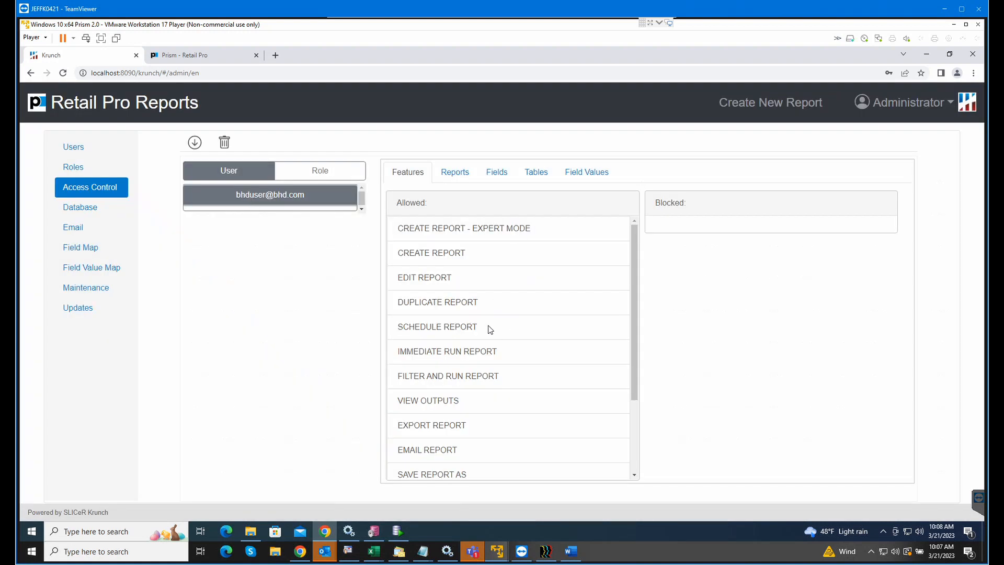
pyautogui.click(331, 178)
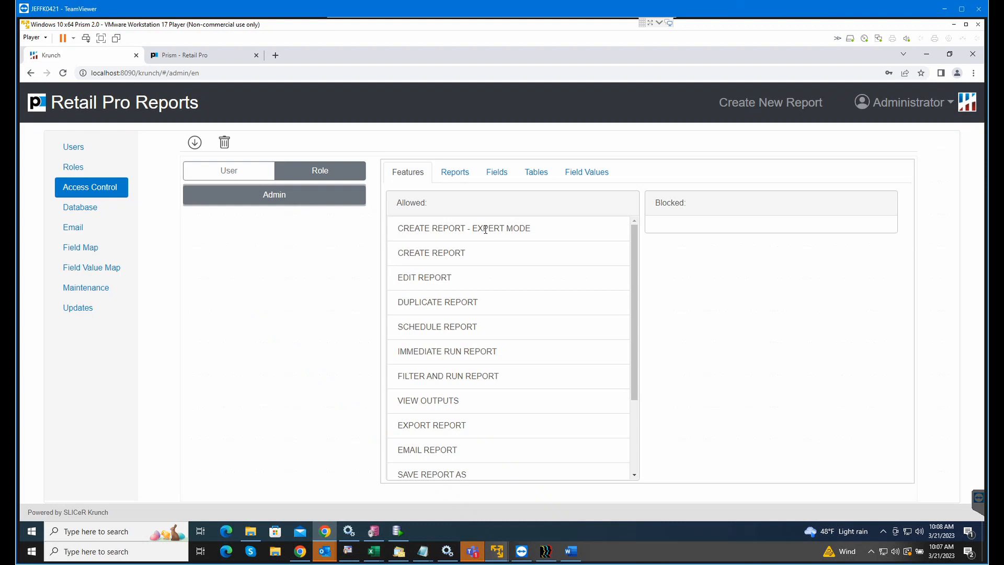
pyautogui.moveTo(484, 229)
pyautogui.mouseDown()
pyautogui.moveTo(672, 231)
pyautogui.moveTo(503, 231)
pyautogui.moveTo(500, 240)
pyautogui.mouseUp()
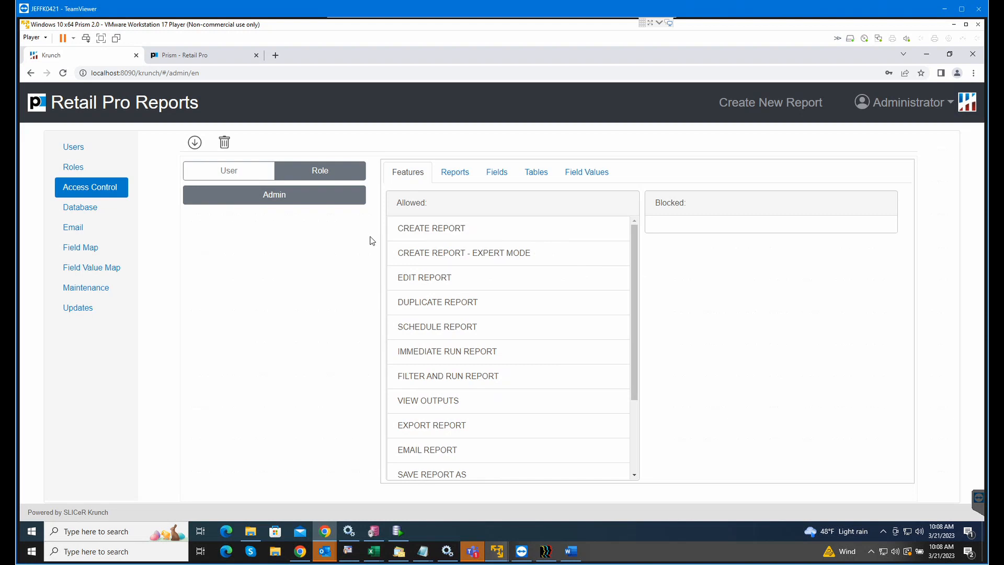
pyautogui.click(238, 167)
pyautogui.click(320, 177)
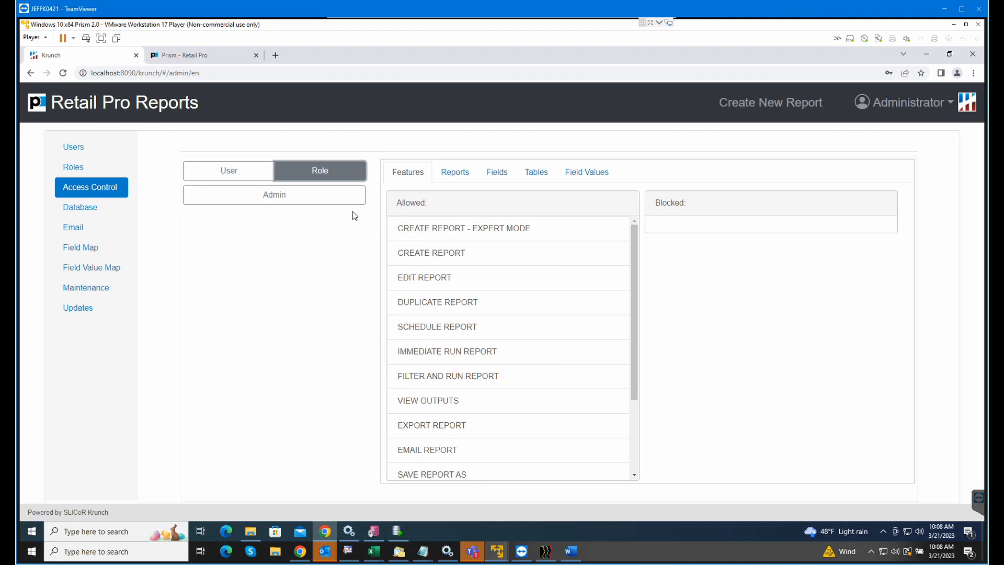
pyautogui.click(448, 176)
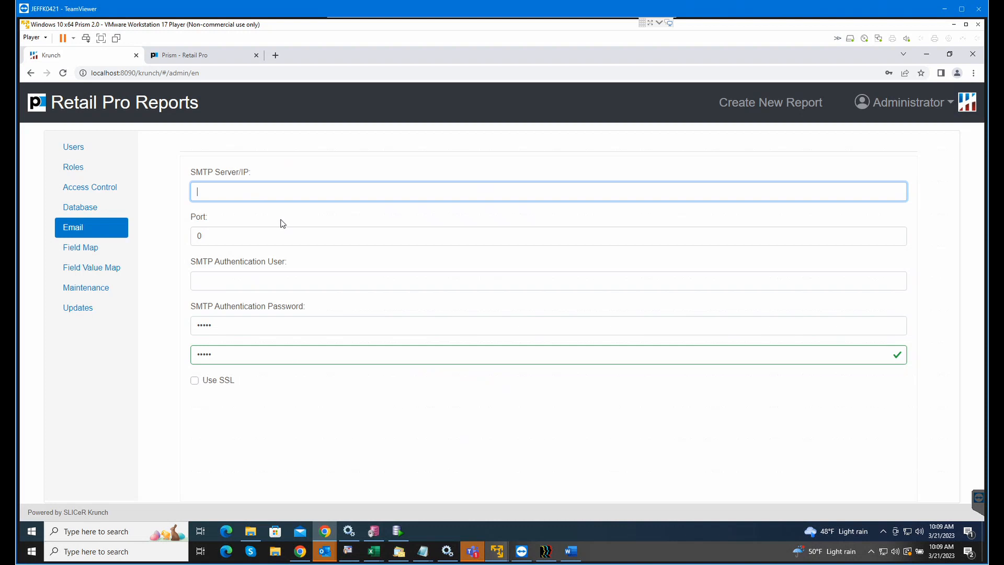
# Step: Examine the field names and aliases mapped for the Sales and Voucher categories
pyautogui.click(87, 252)
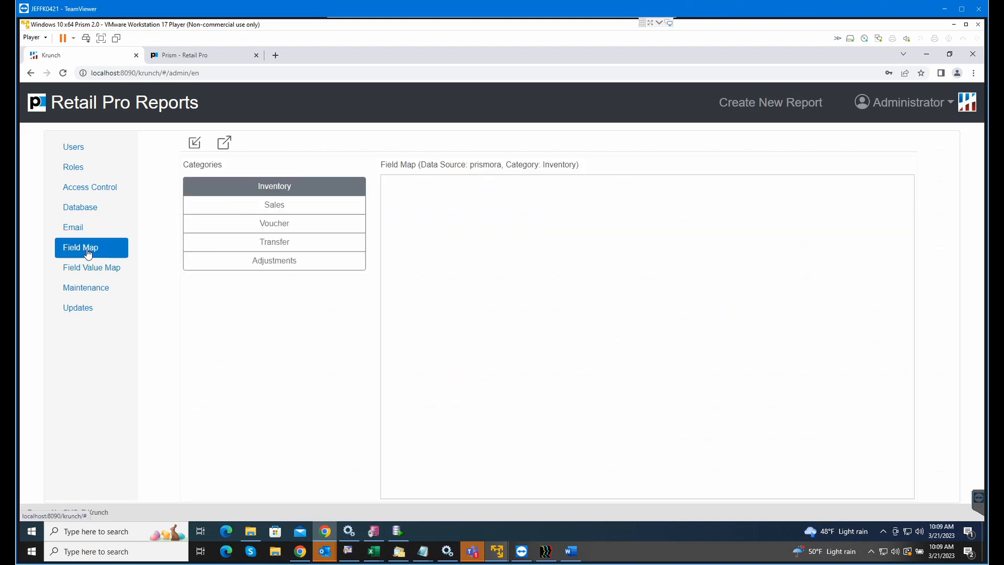
pyautogui.click(306, 205)
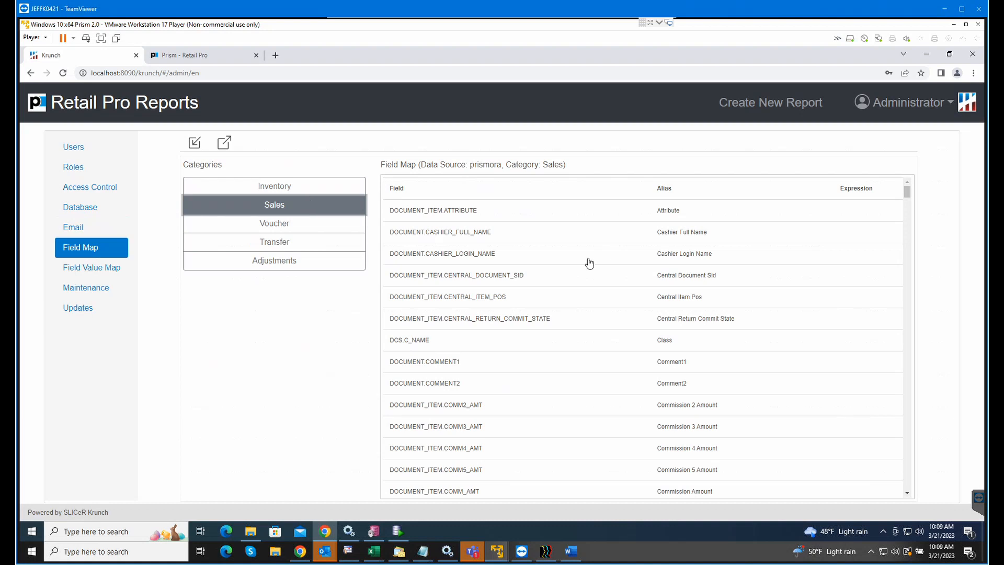
pyautogui.click(680, 217)
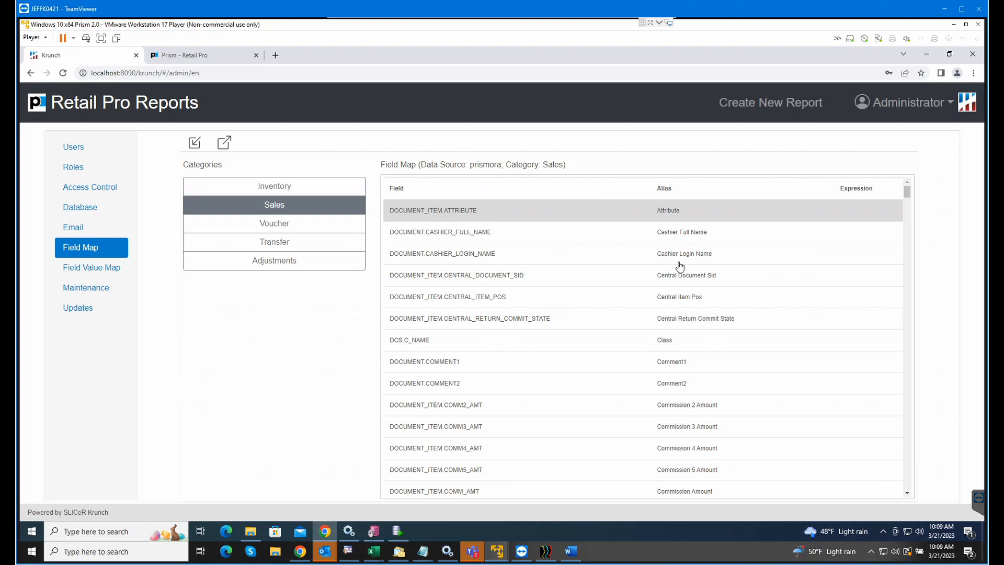
pyautogui.scroll(-4, 694, 322)
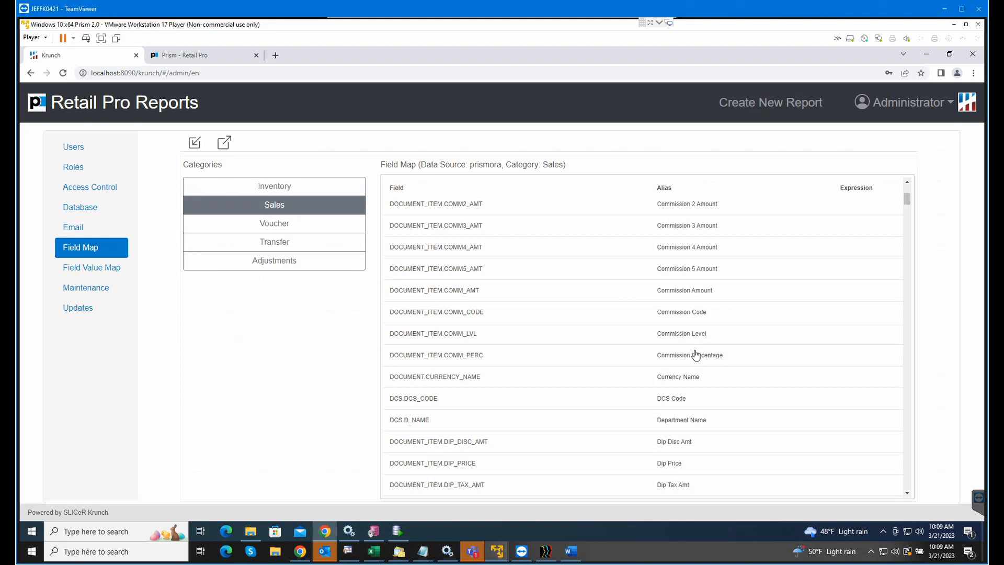
pyautogui.scroll(-3, 696, 356)
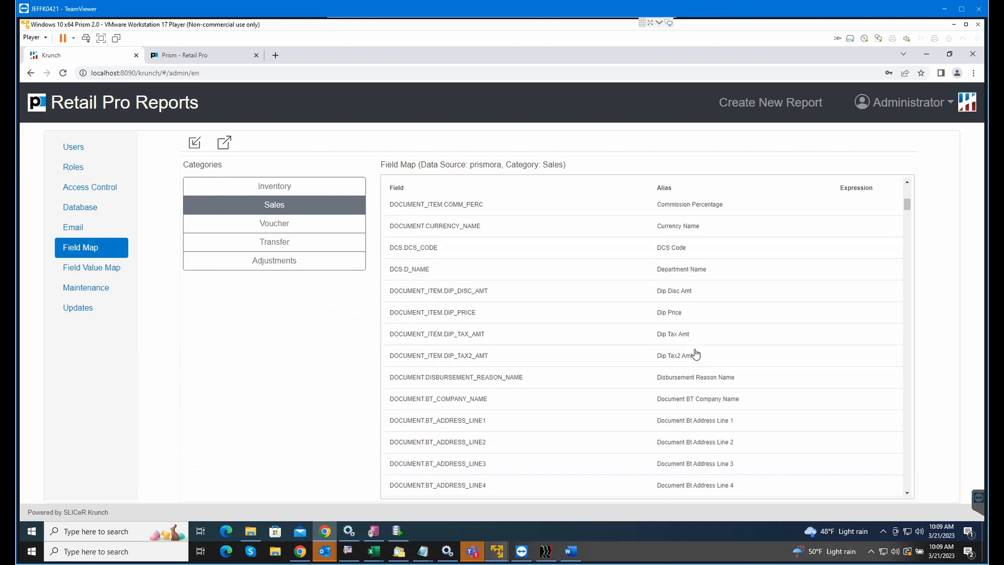
pyautogui.scroll(7, 694, 350)
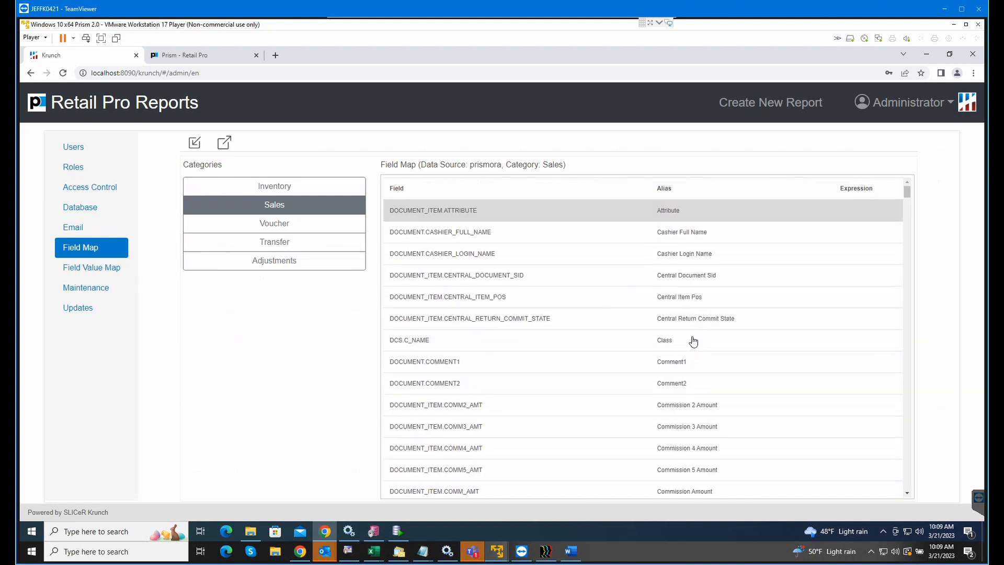
pyautogui.click(293, 225)
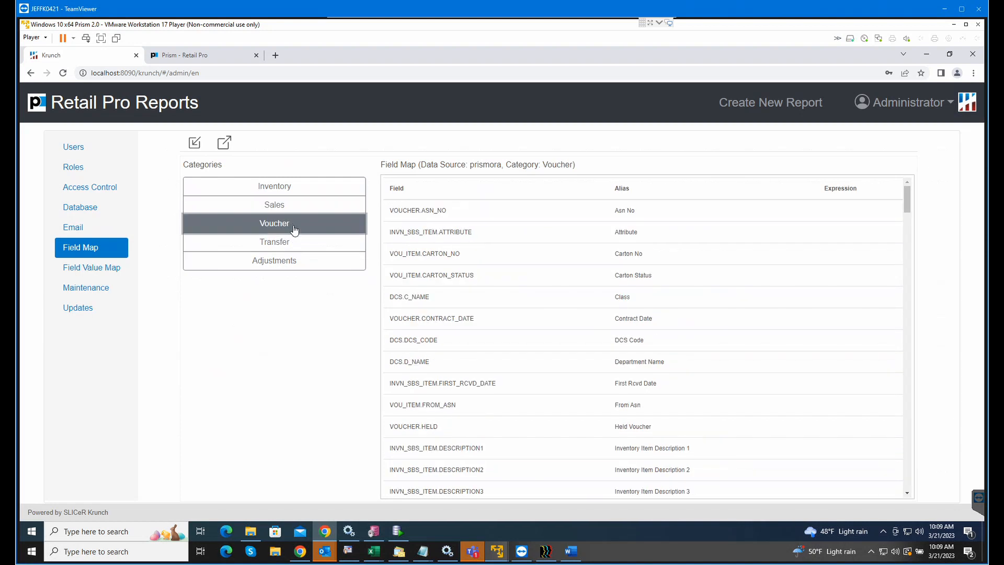
# Step: View the auto-value filter fields available for the ADDRESS_TYPE table in the field value map
pyautogui.click(107, 270)
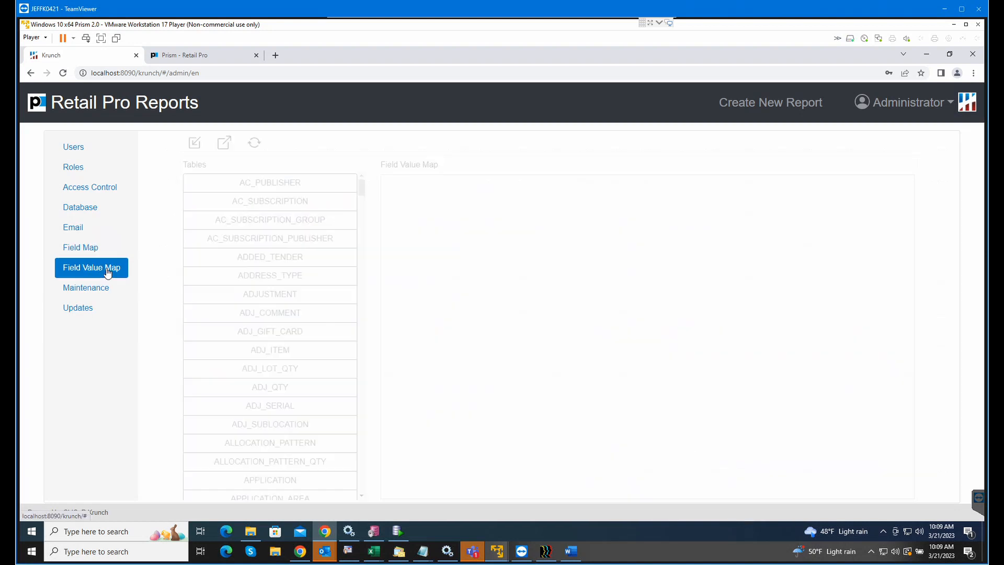
pyautogui.click(258, 189)
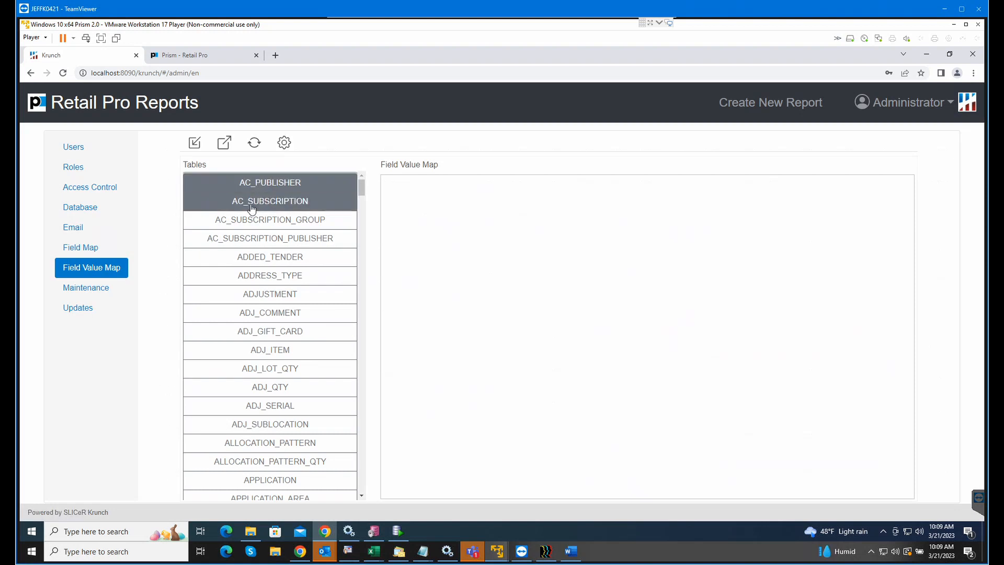
pyautogui.click(251, 204)
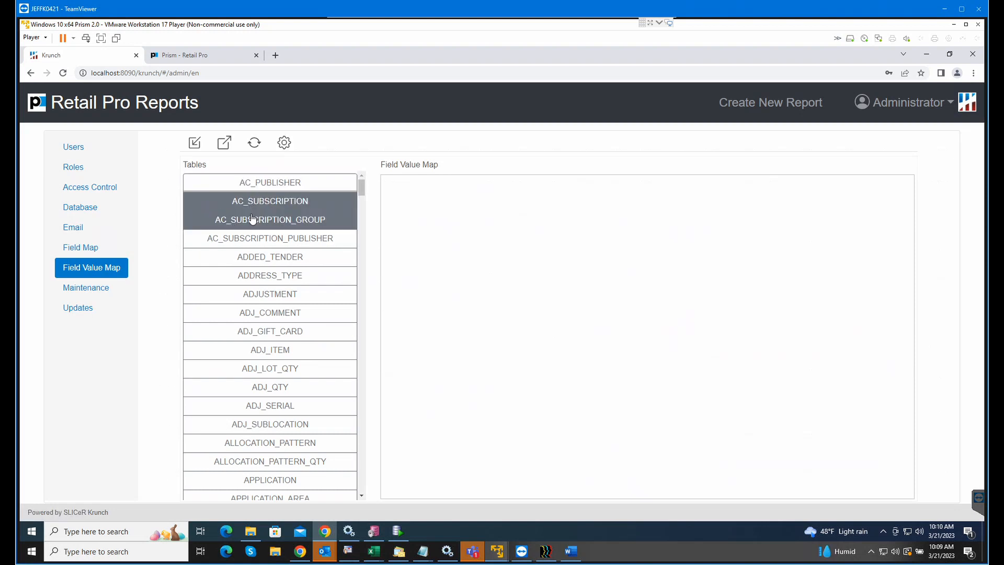
pyautogui.click(253, 219)
pyautogui.click(260, 281)
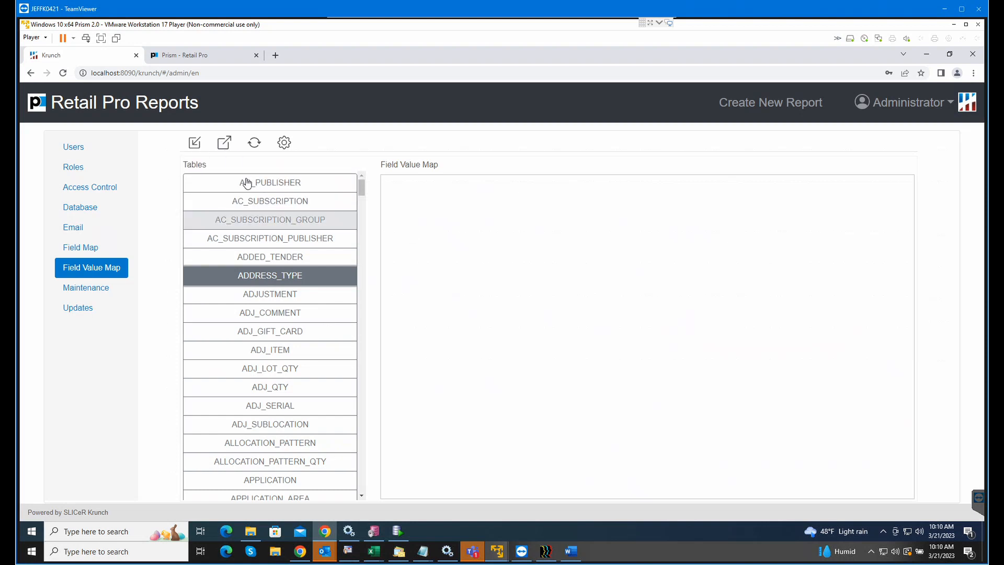
pyautogui.click(285, 142)
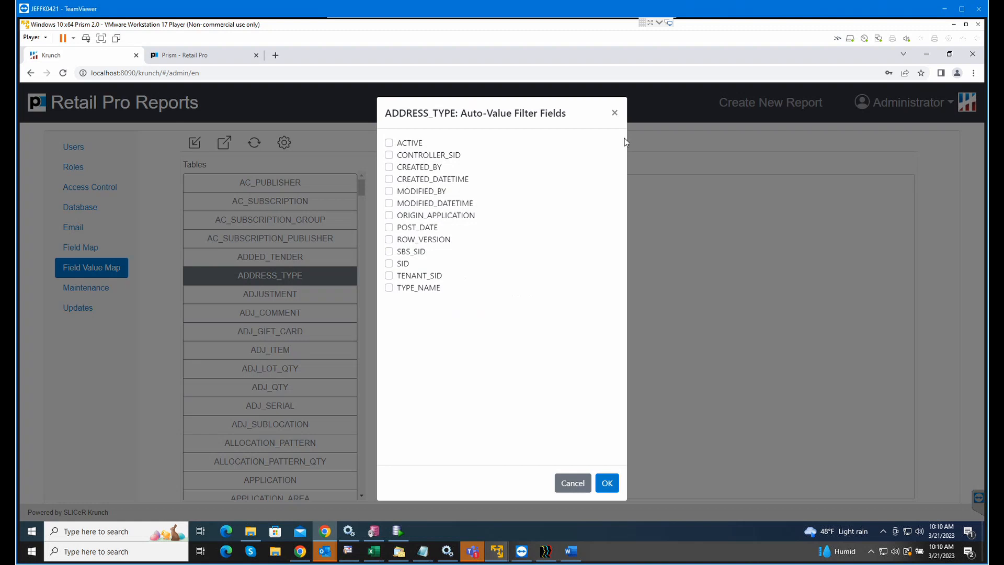
pyautogui.click(614, 113)
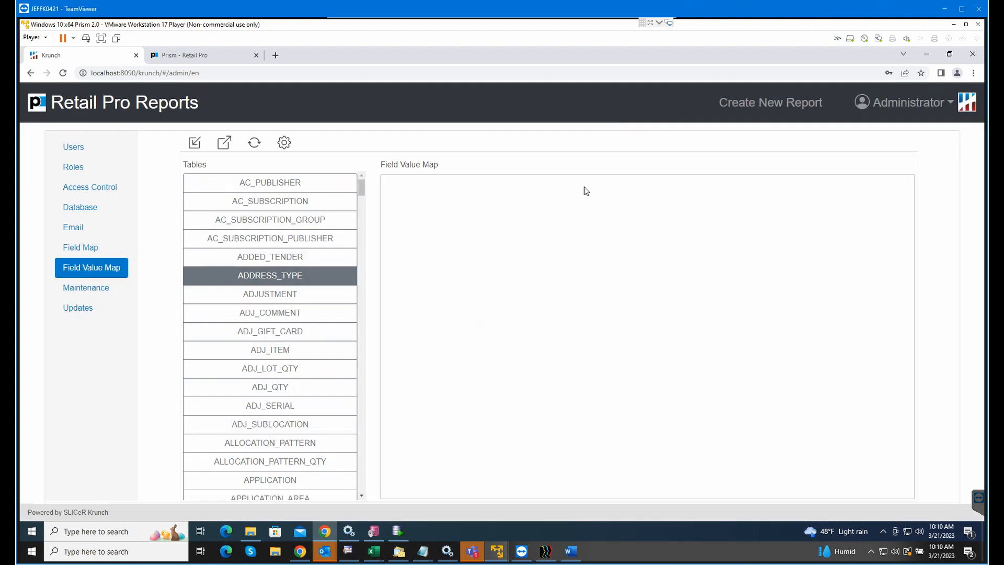
# Step: Review the auto-value filter fields of the INVN_SBS_ITEM table and save them with ACTIVE selected
pyautogui.click(328, 332)
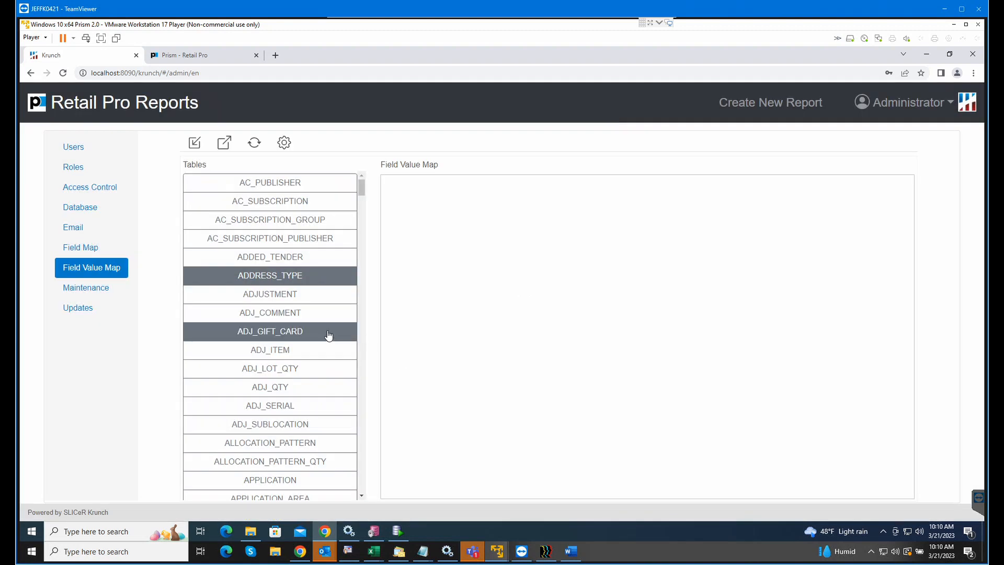
pyautogui.scroll(-2, 330, 327)
pyautogui.scroll(2, 296, 220)
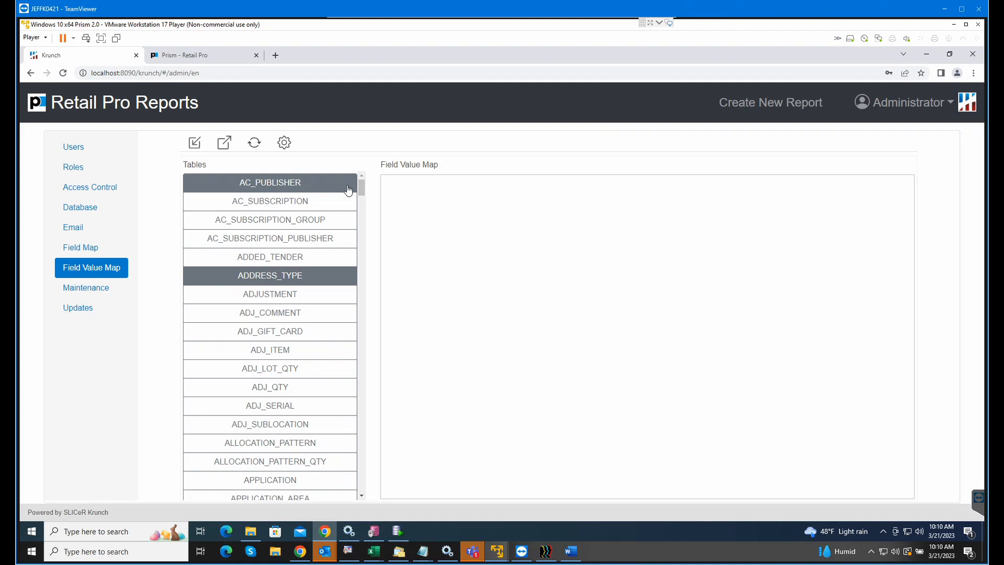
pyautogui.moveTo(362, 184); pyautogui.dragTo(359, 259)
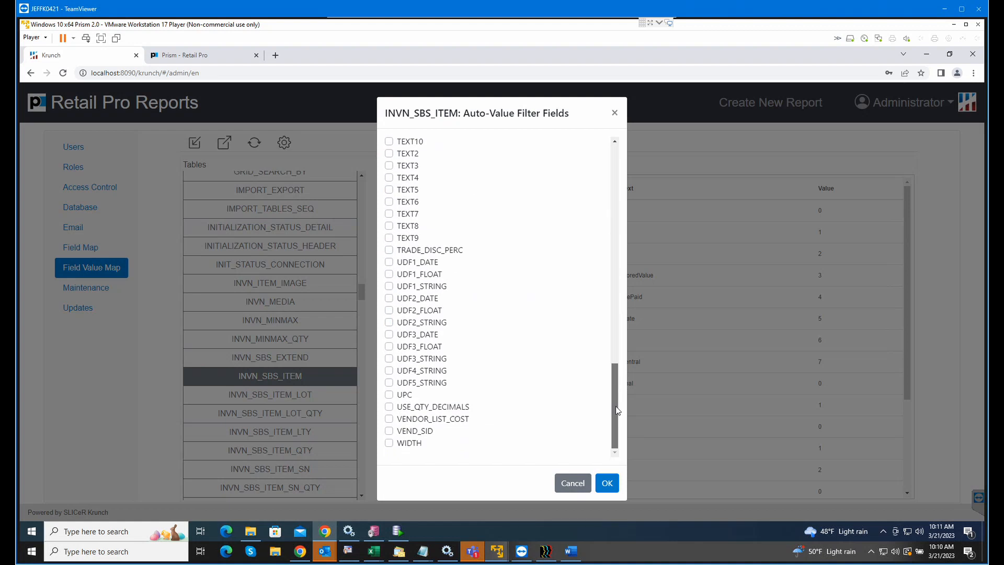
pyautogui.moveTo(616, 406); pyautogui.dragTo(642, 160)
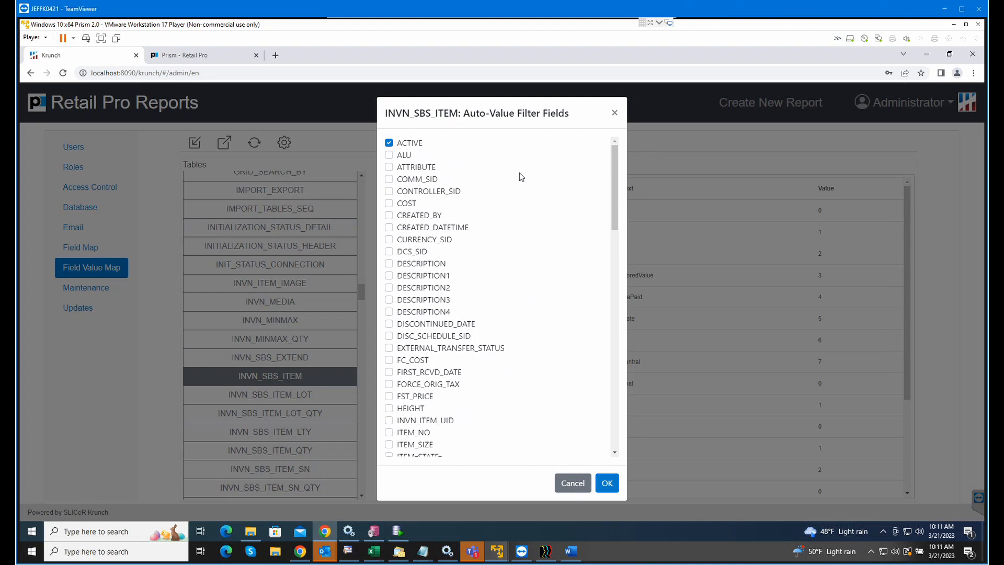
pyautogui.moveTo(615, 162); pyautogui.dragTo(617, 145)
pyautogui.click(609, 484)
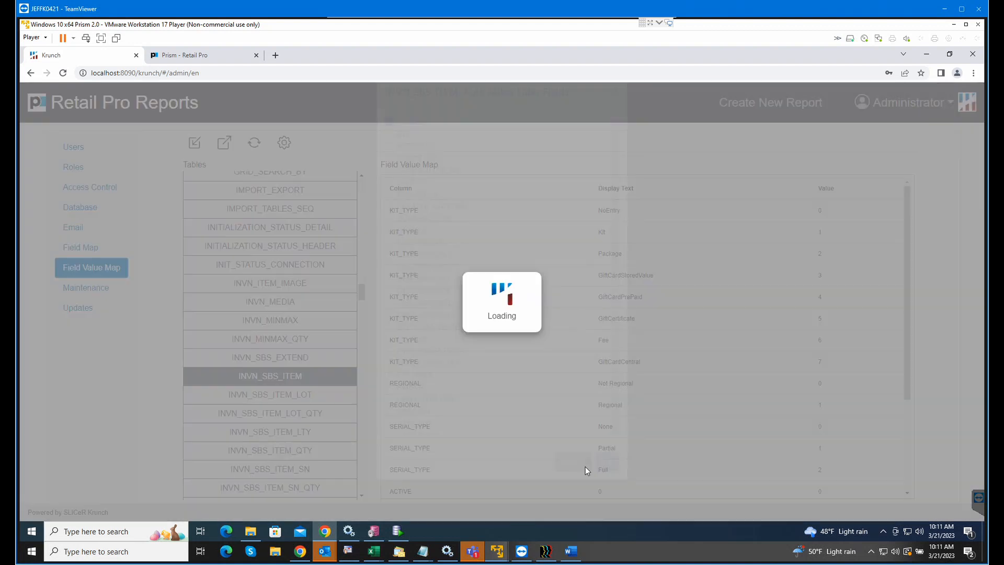
# Step: Review the field value map and auto-value filter fields of the VENDOR table
pyautogui.scroll(-5, 309, 373)
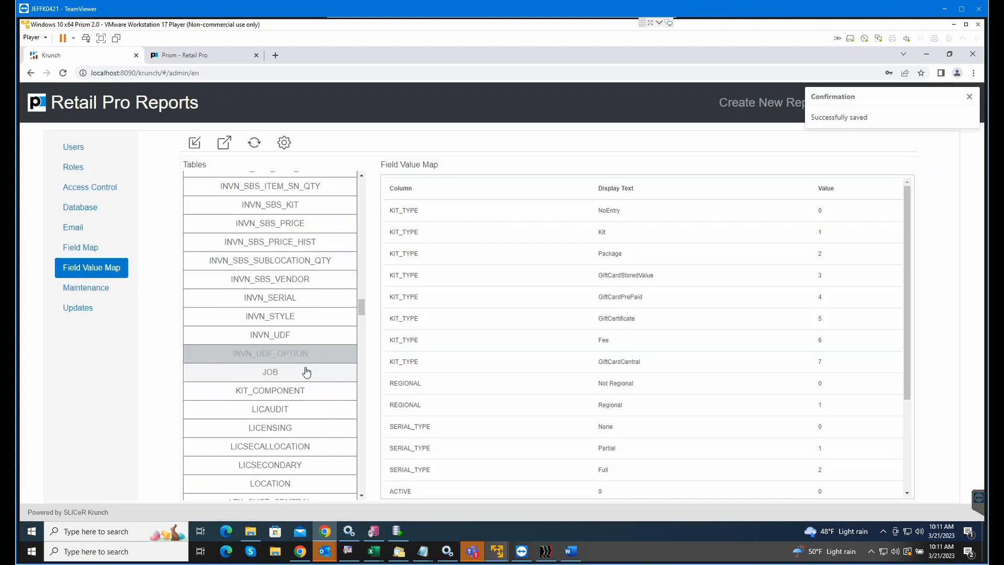
pyautogui.scroll(-20, 307, 372)
pyautogui.scroll(1, 295, 329)
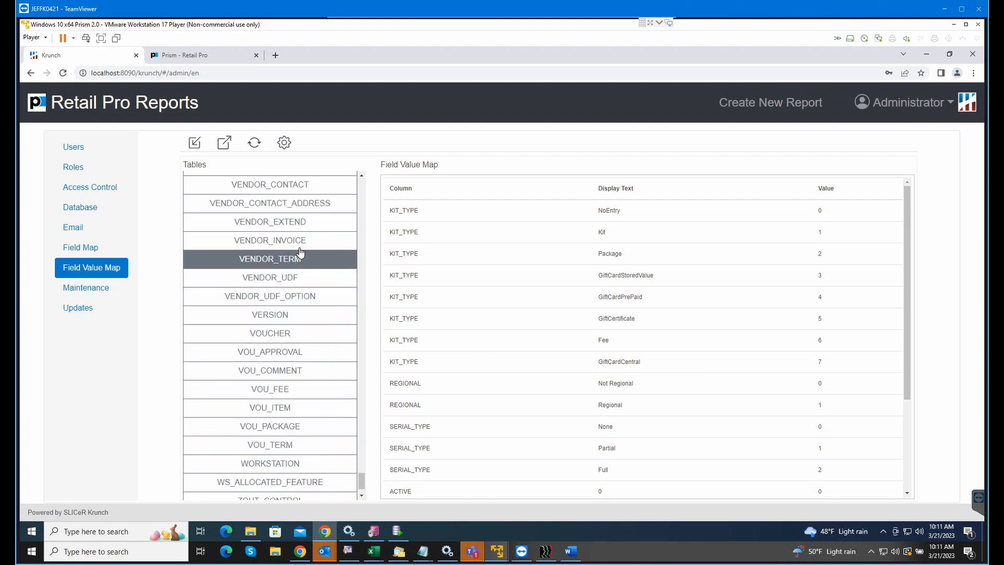
pyautogui.scroll(1, 300, 251)
pyautogui.click(270, 216)
pyautogui.click(284, 142)
pyautogui.moveTo(618, 293); pyautogui.dragTo(610, 416)
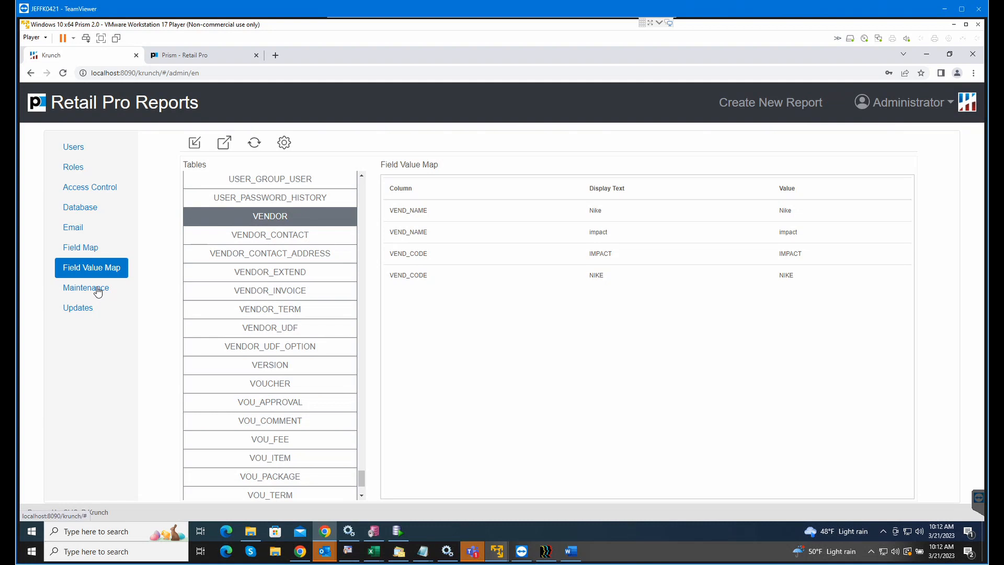
# Step: On the maintenance page, set the owner of the Customer Rankings per Purchase History report to BHD Report User
pyautogui.click(97, 289)
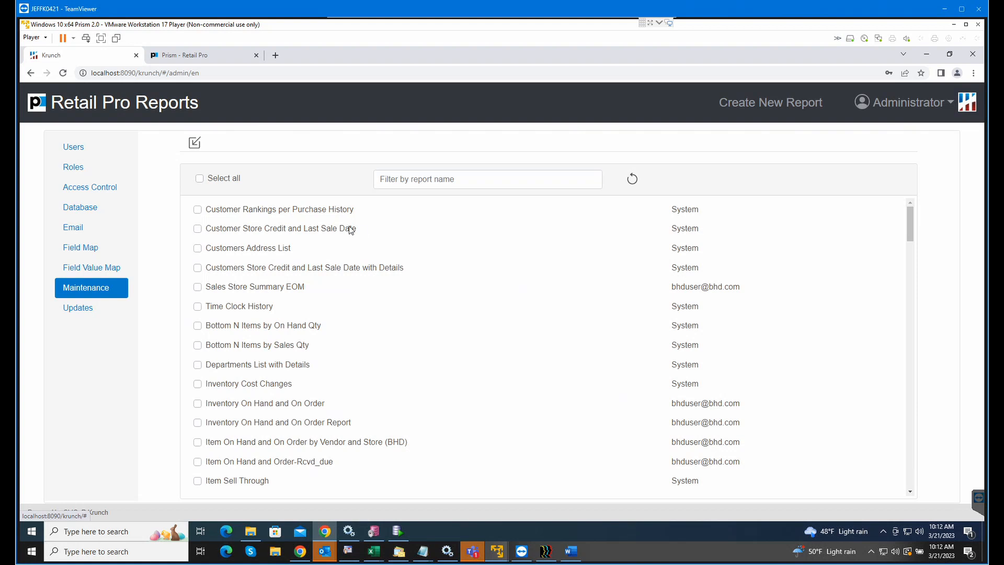
pyautogui.click(198, 210)
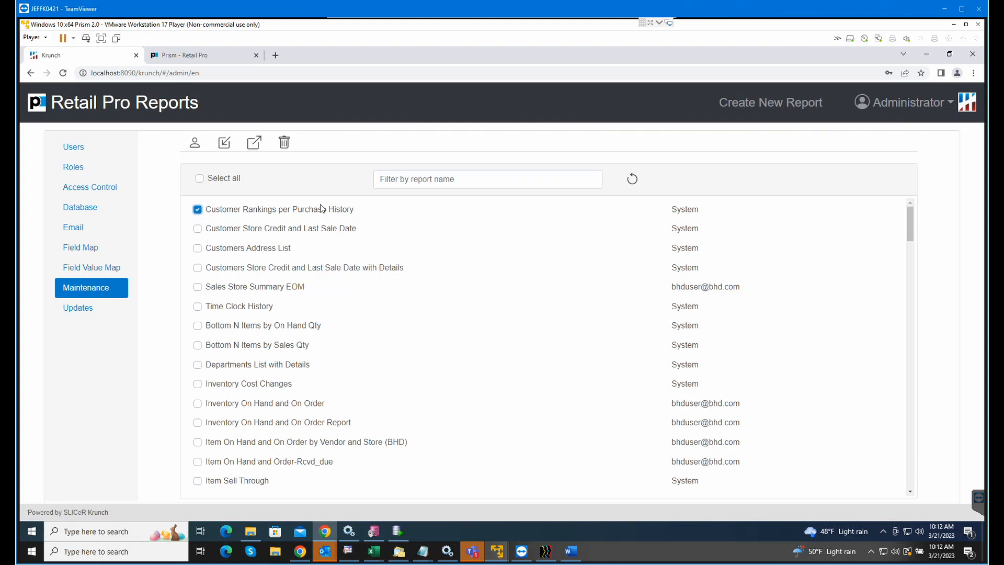
pyautogui.click(195, 144)
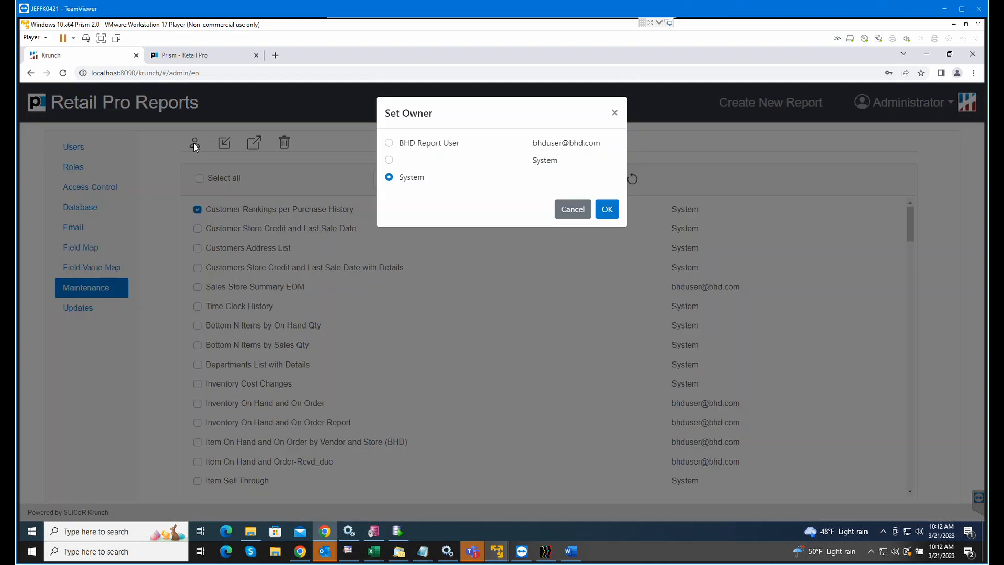
pyautogui.click(389, 143)
pyautogui.click(606, 211)
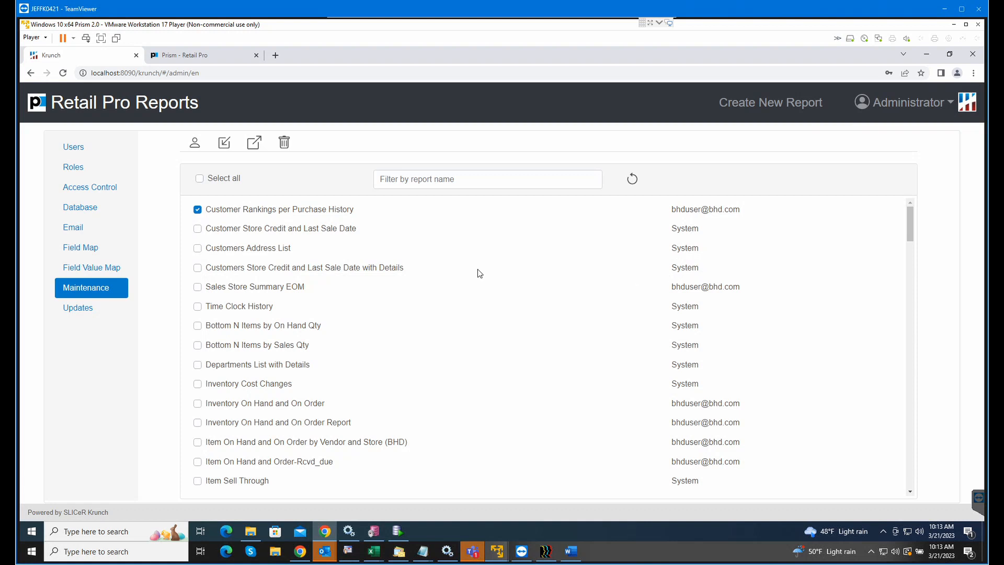
# Step: Select every report in the maintenance list and clear the whole selection again
pyautogui.click(197, 209)
pyautogui.click(200, 179)
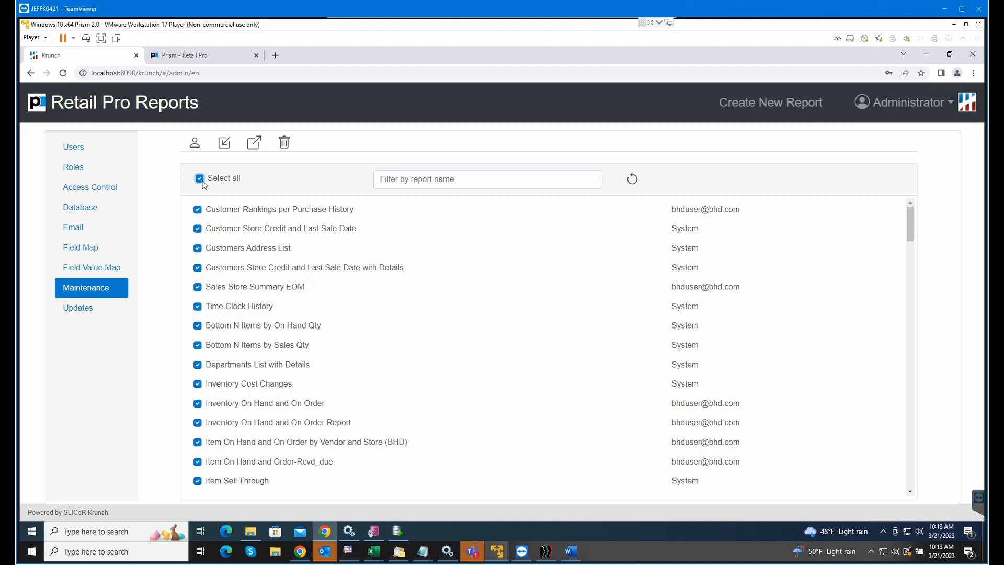
pyautogui.click(201, 181)
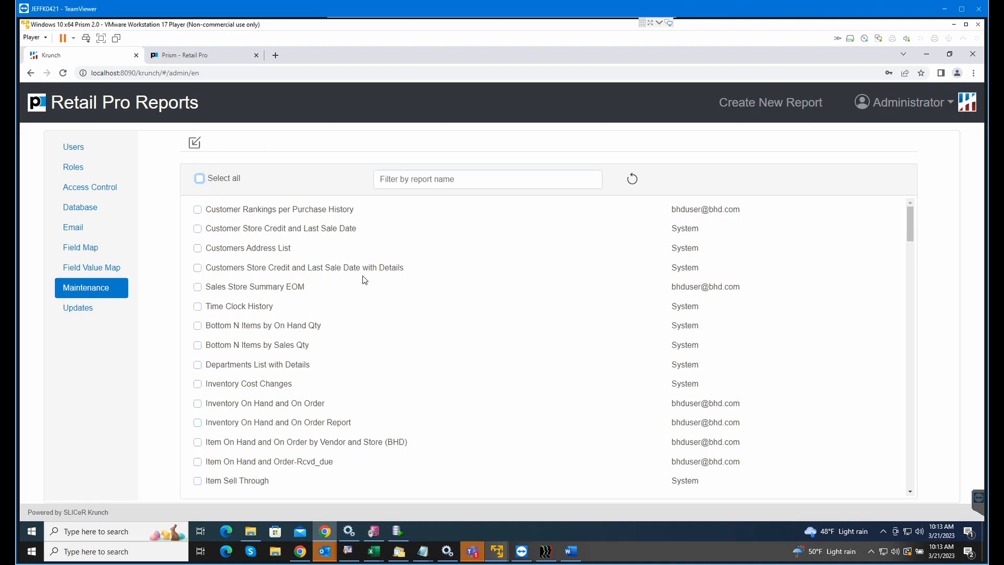
# Step: Check the updates page for available software updates and their changelog
pyautogui.click(100, 314)
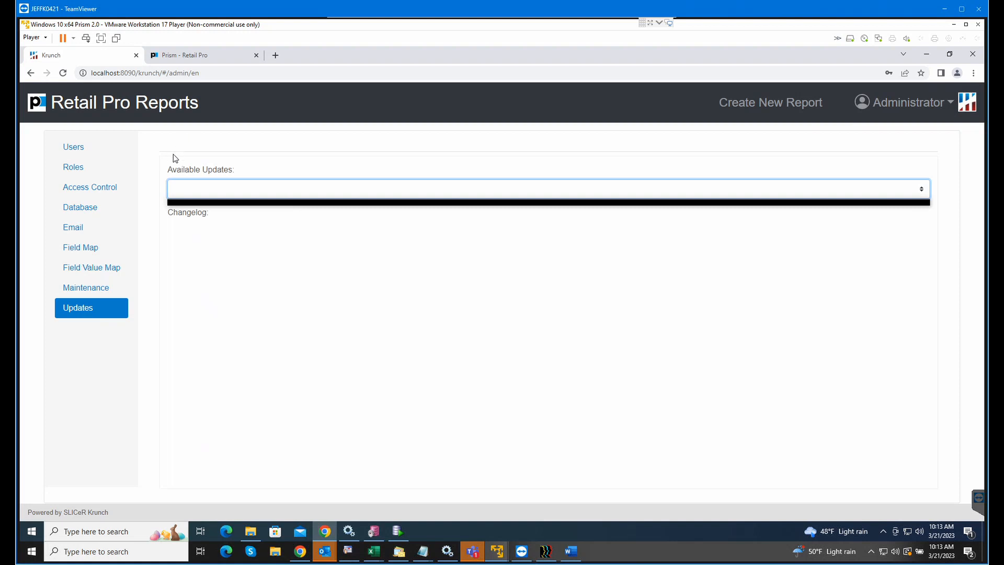
pyautogui.click(839, 160)
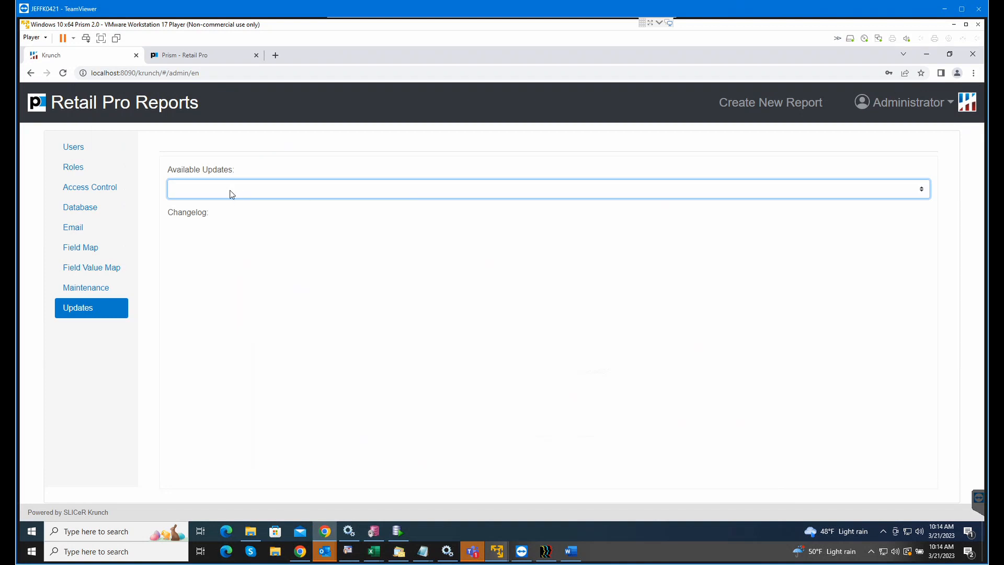
pyautogui.click(875, 159)
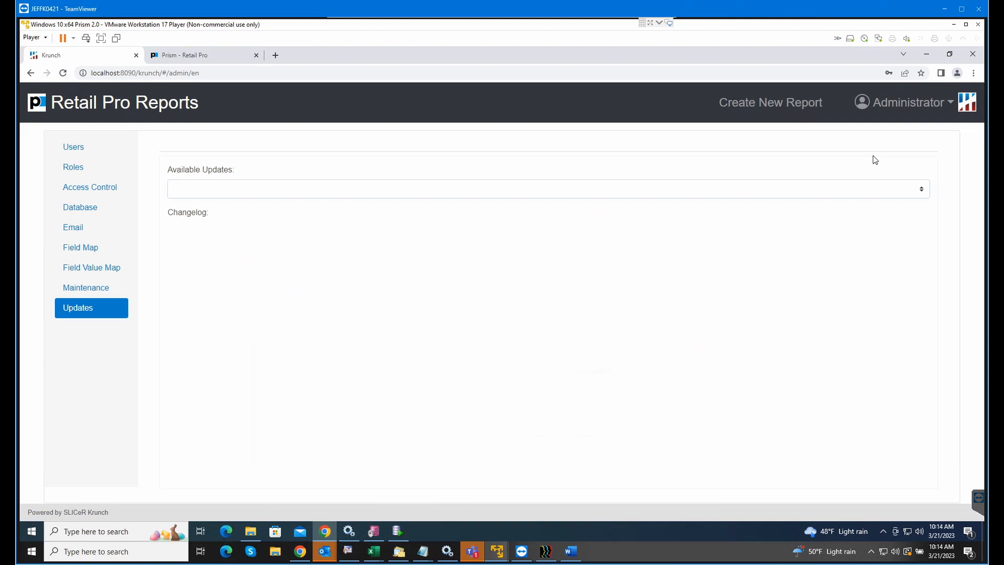
# Step: Leave the administrator account, consult the webinar agenda in Word, and sign in as the report user, terminating the other logged-in session
pyautogui.click(913, 103)
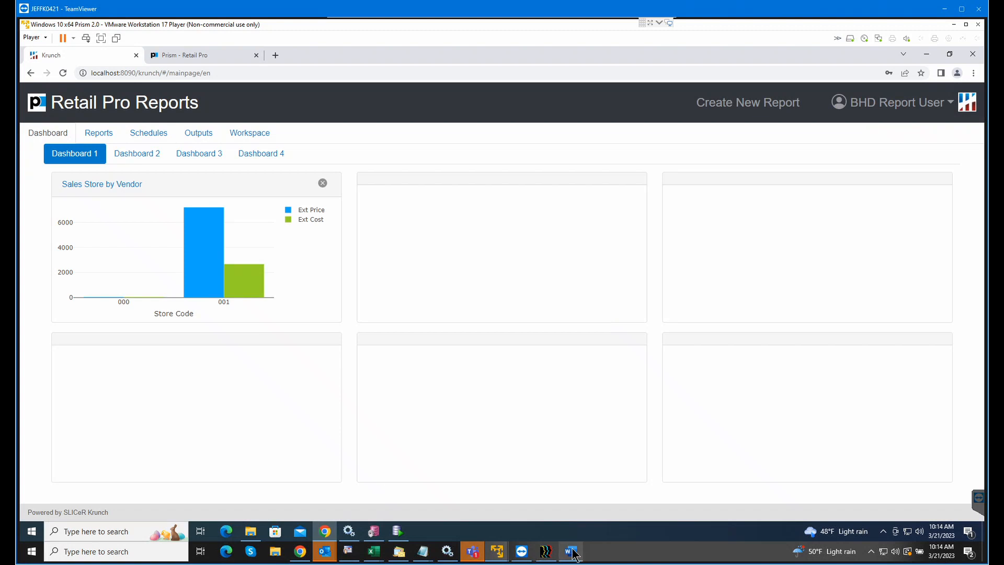
pyautogui.click(572, 551)
pyautogui.click(97, 185)
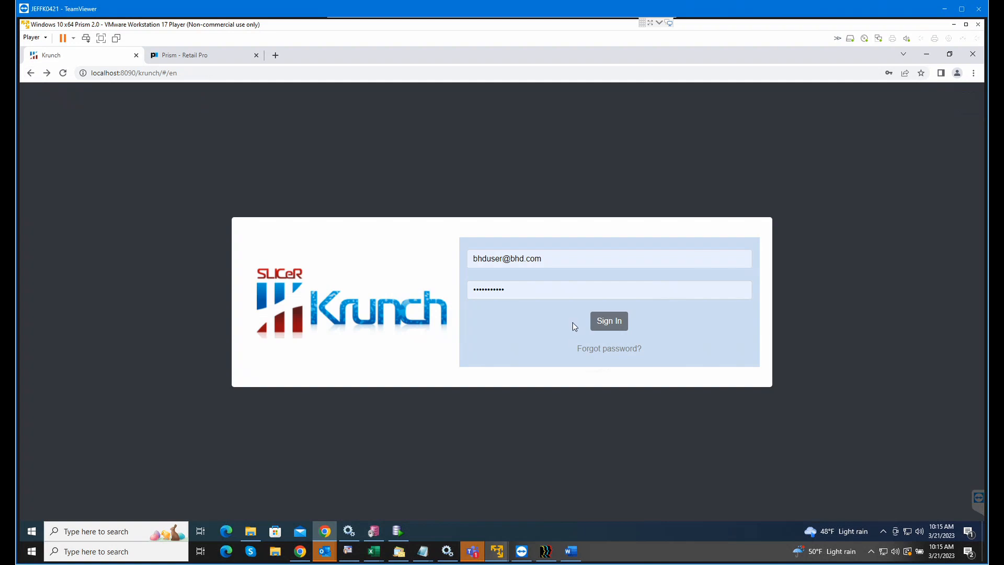
pyautogui.click(616, 327)
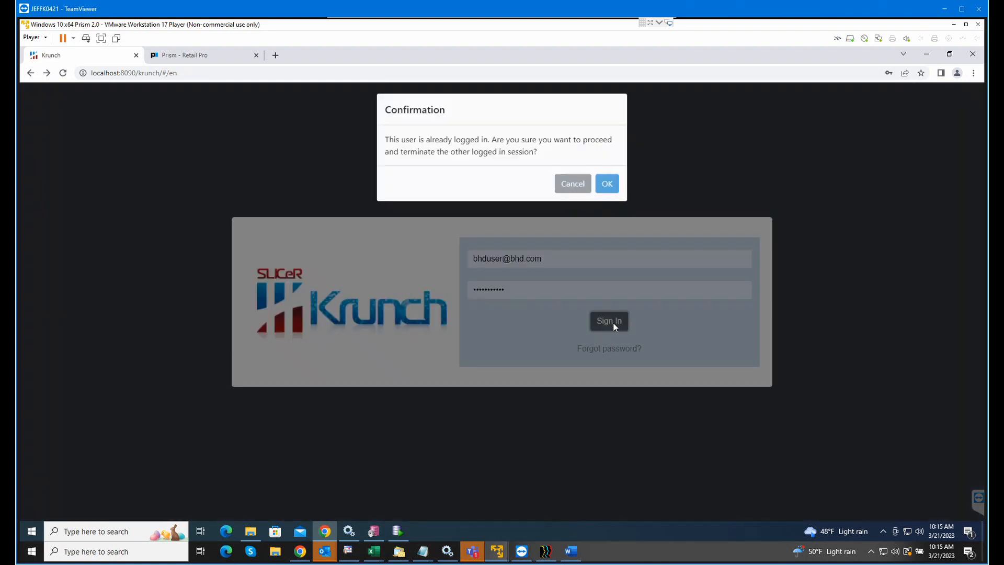
pyautogui.click(601, 188)
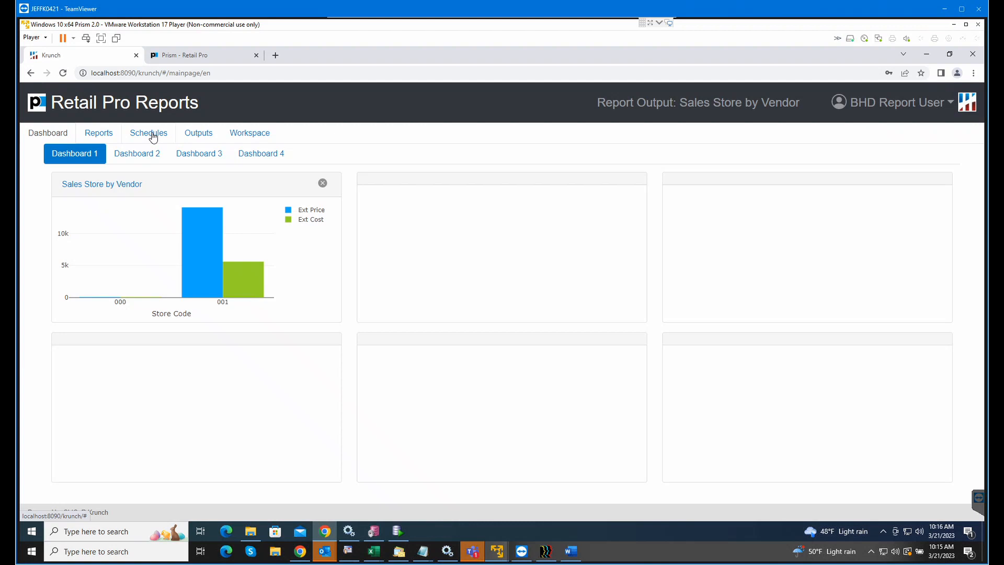
# Step: View Dashboard 2, return to Dashboard 1, and consult the webinar agenda in Word
pyautogui.click(158, 162)
pyautogui.click(78, 158)
pyautogui.click(571, 552)
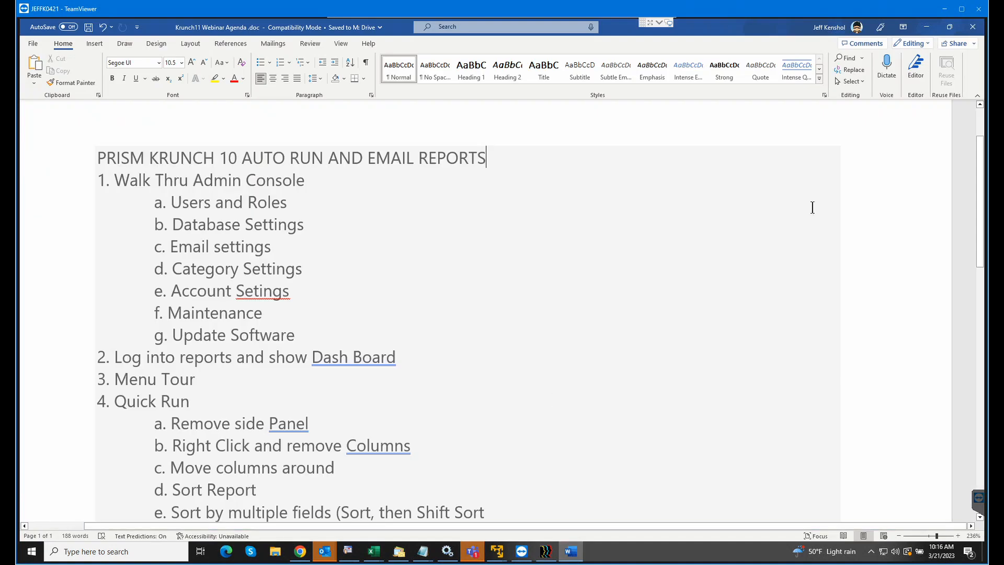
pyautogui.click(926, 32)
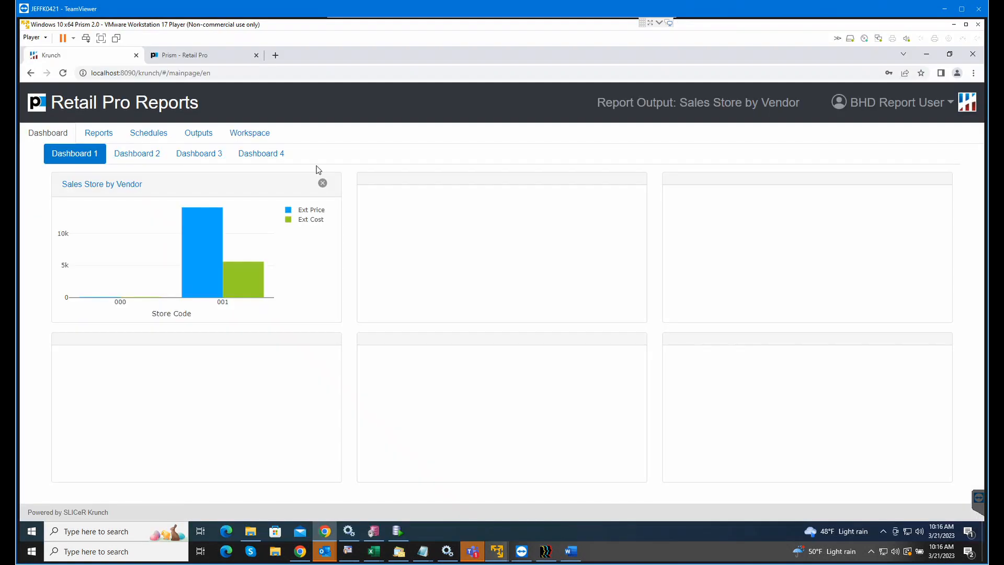
# Step: Review the saved outputs and the workspace, including the contents of the 2023-02-20_0903.Sales Item Summary JK.csv output
pyautogui.click(199, 133)
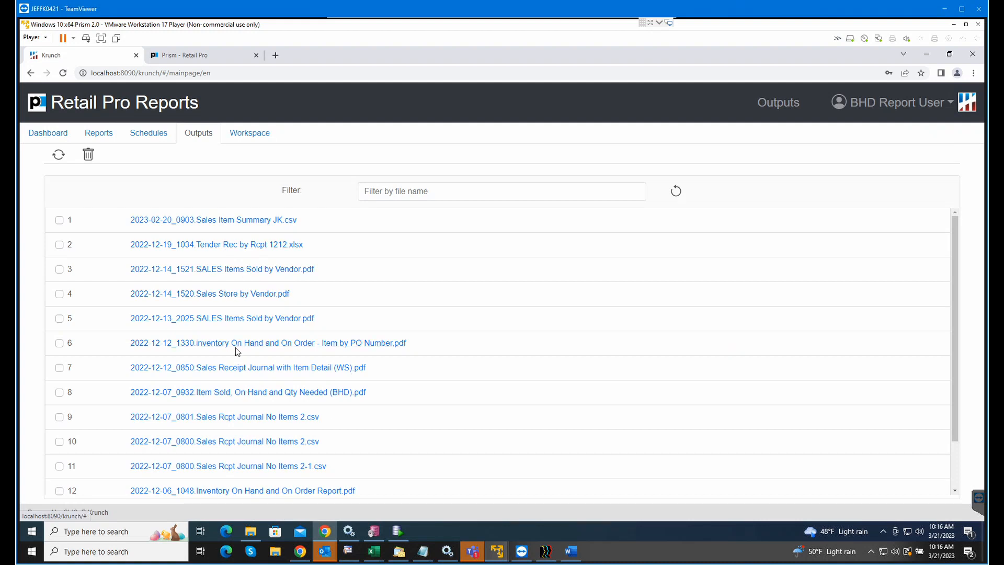
pyautogui.click(248, 135)
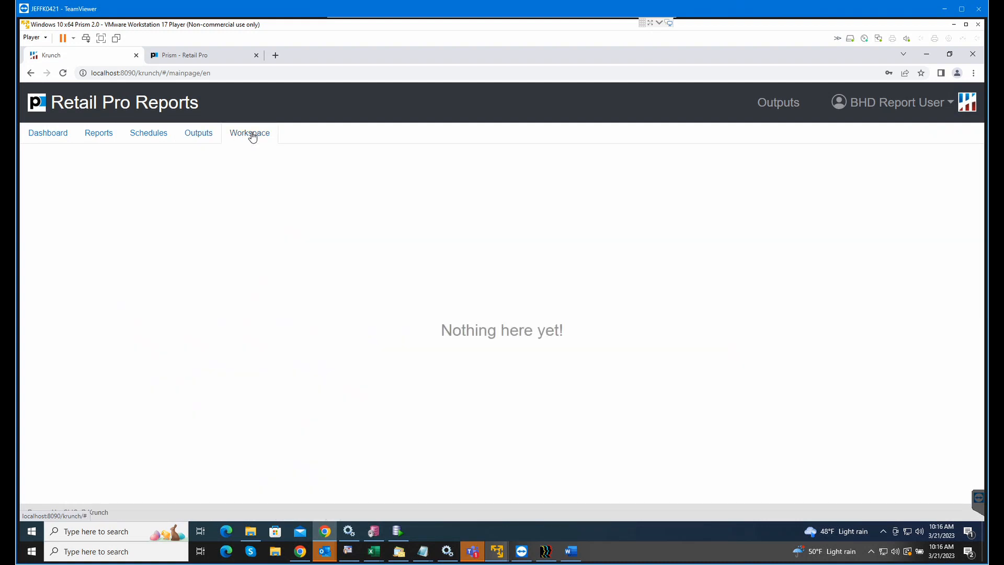
pyautogui.click(197, 137)
pyautogui.click(179, 220)
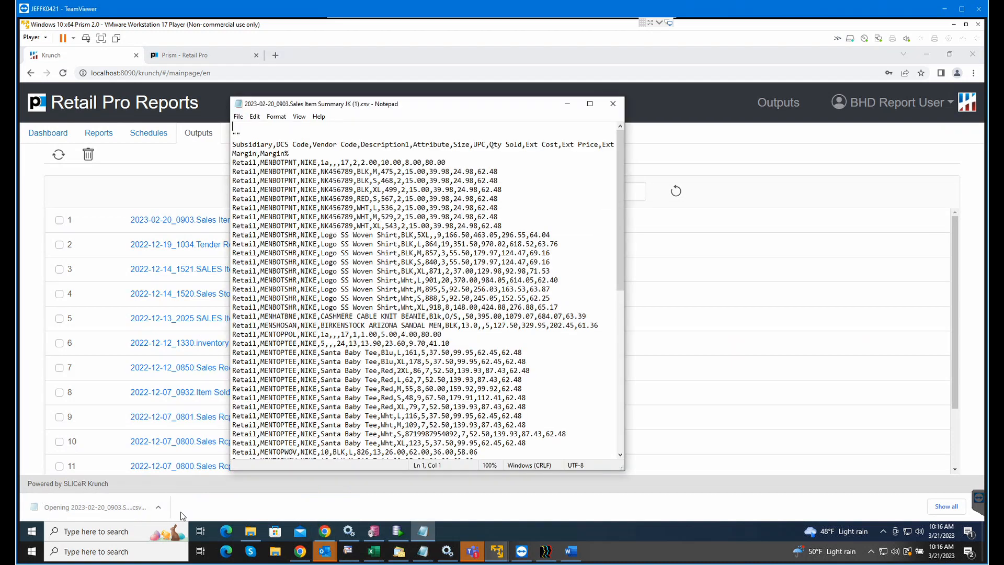
pyautogui.click(613, 103)
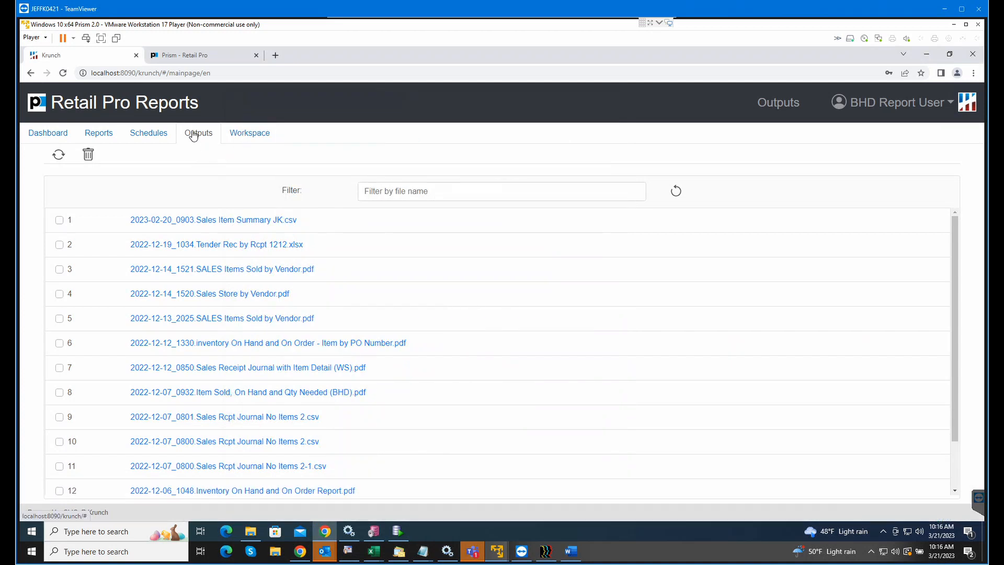
pyautogui.scroll(-2, 208, 382)
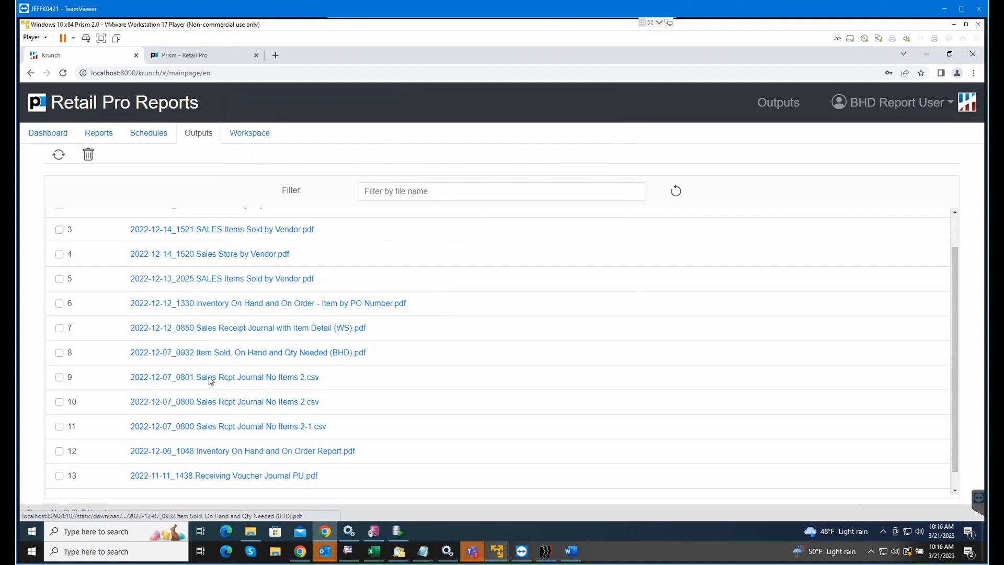
pyautogui.scroll(2, 215, 365)
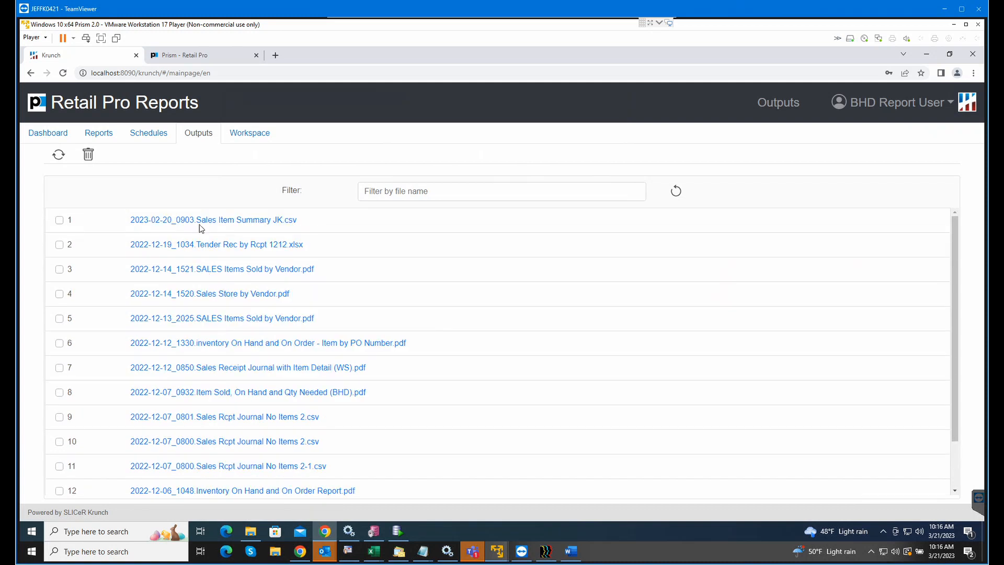
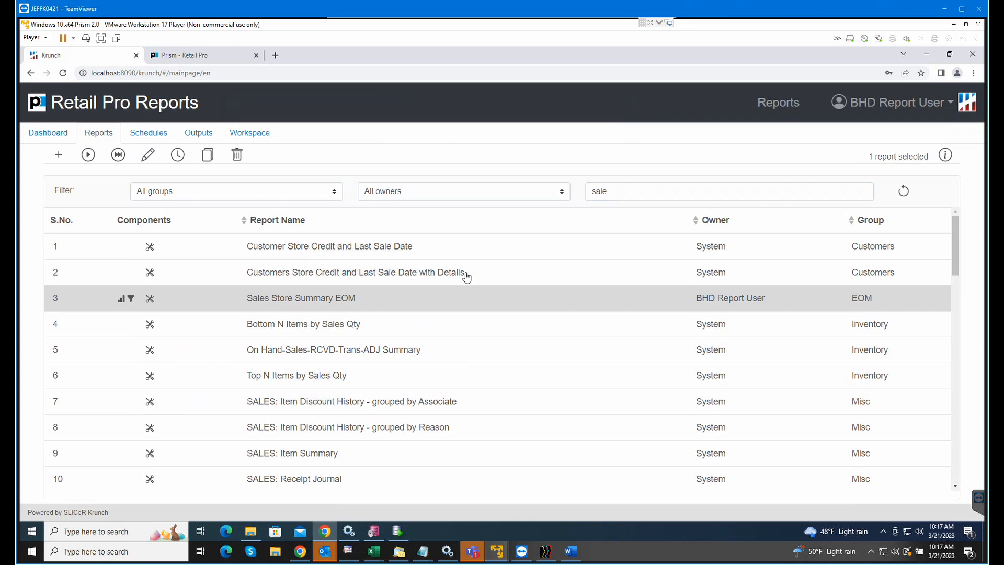
# Step: Filter the report list to the EOM group and select the Sales Store Summary EOM report
pyautogui.click(241, 196)
pyautogui.click(185, 228)
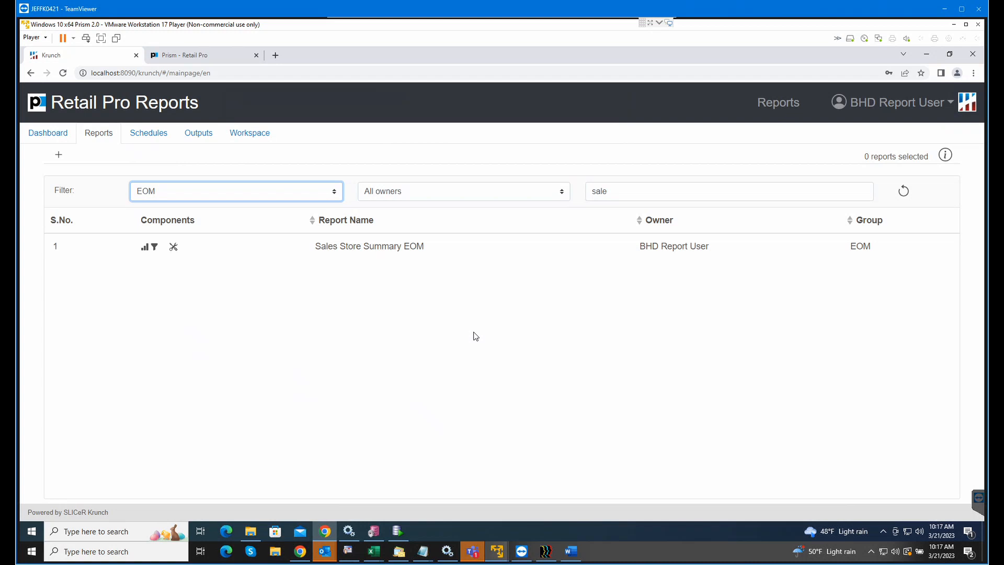
pyautogui.click(193, 196)
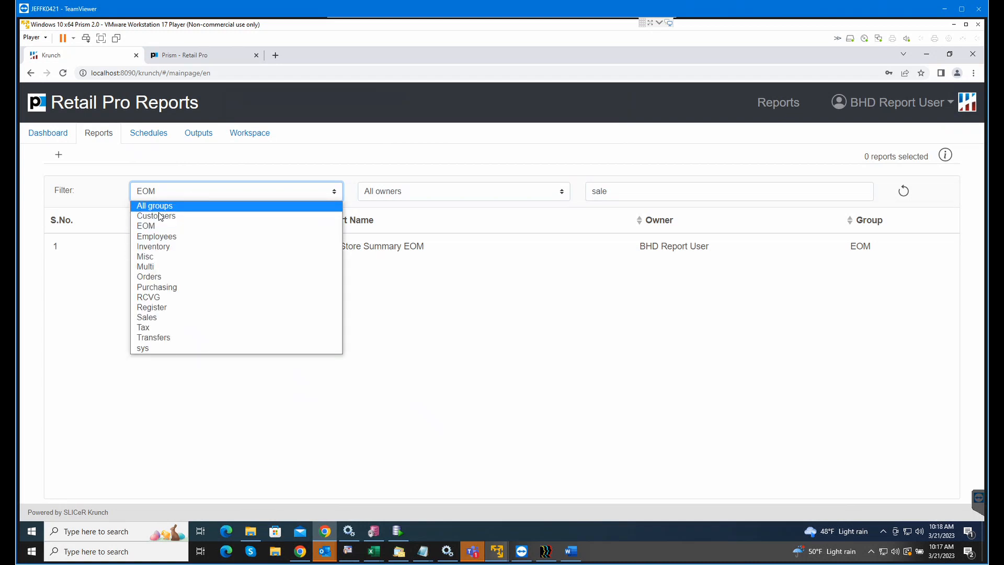
pyautogui.click(273, 183)
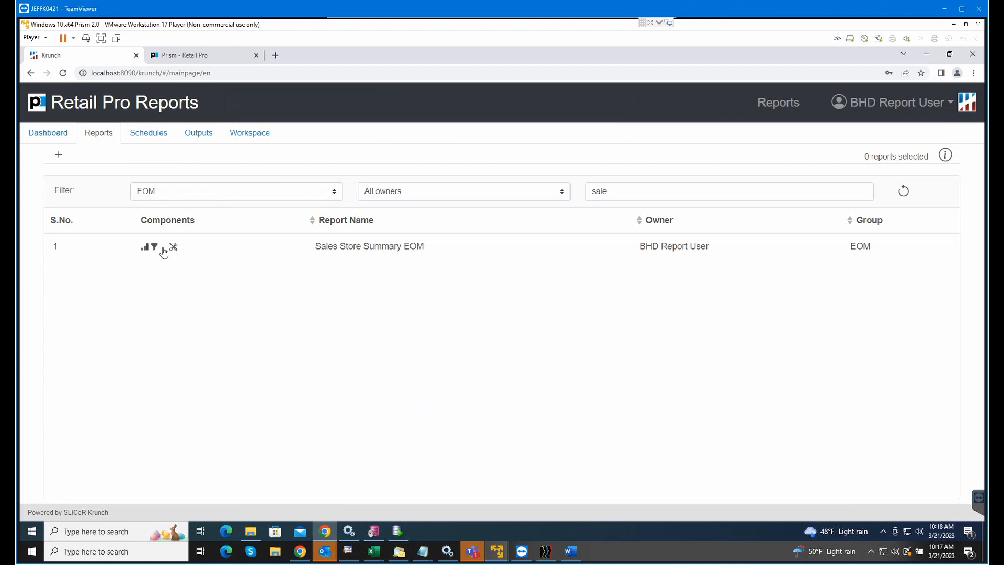
pyautogui.click(206, 253)
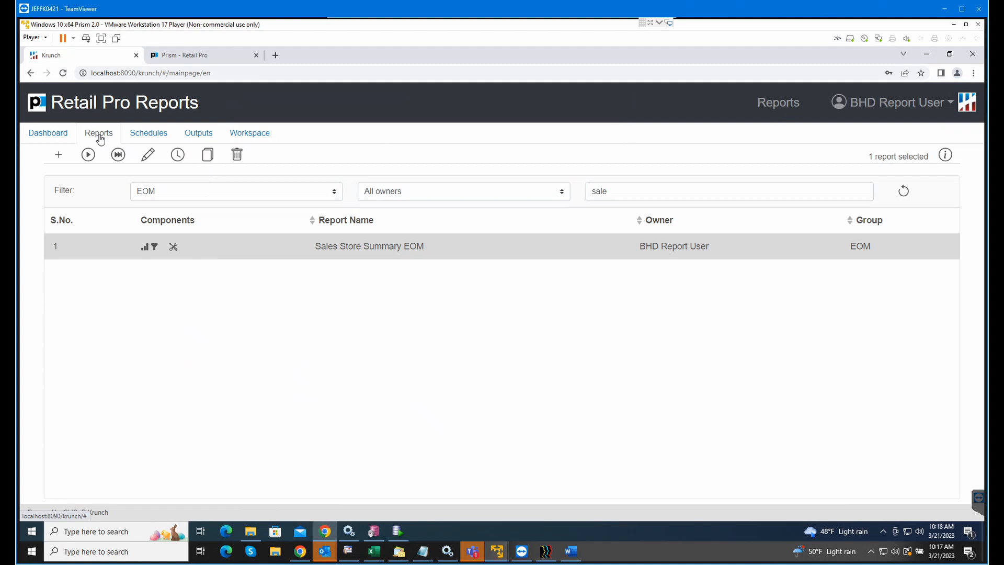
# Step: Reset the report filters, filter the report names by "sales", and select the SALES: Item Summary report
pyautogui.click(902, 194)
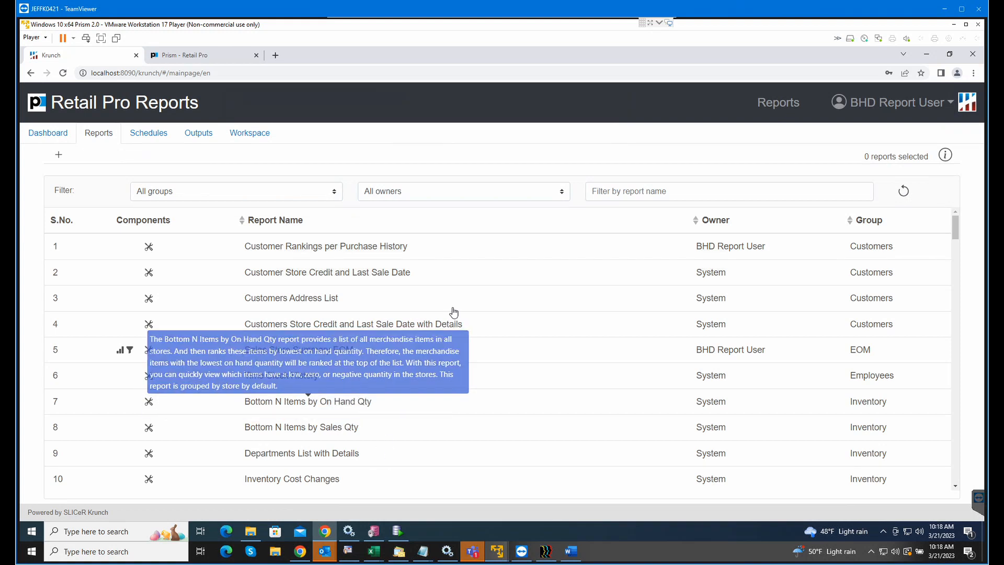
pyautogui.scroll(-2, 414, 354)
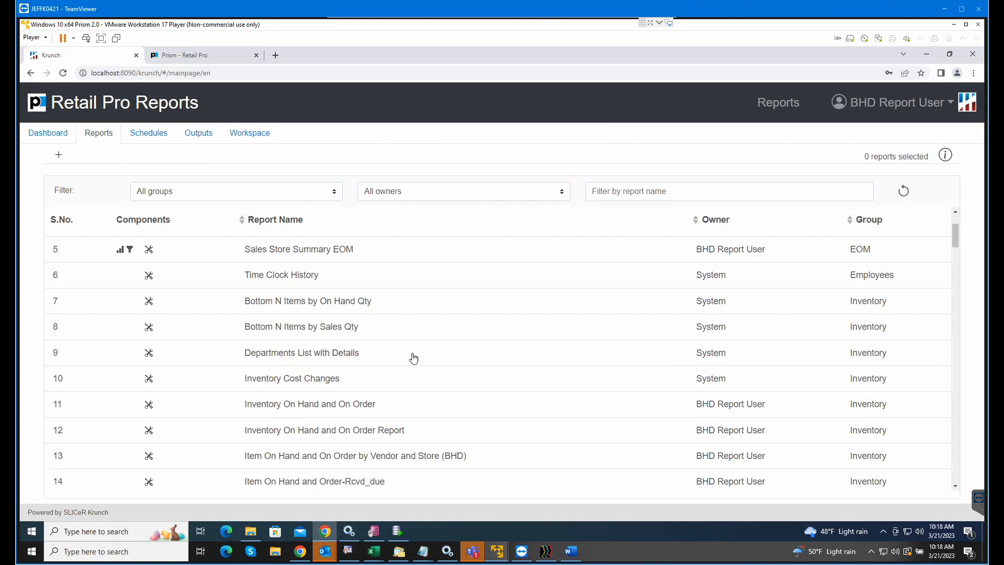
pyautogui.click(618, 194)
pyautogui.write('sales')
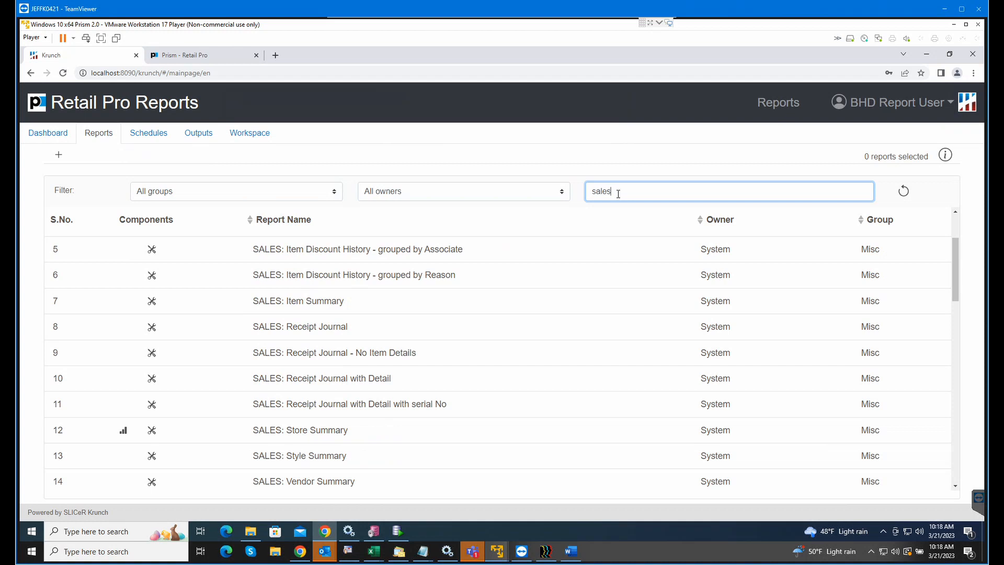
pyautogui.click(335, 303)
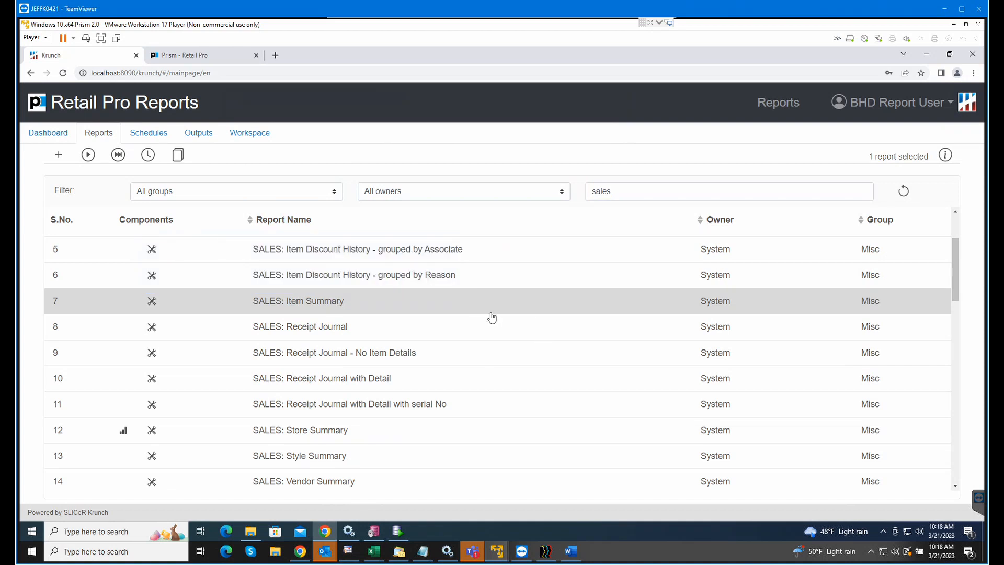
# Step: Read the Quick Run section of the webinar agenda in Word and return to the report list
pyautogui.click(571, 554)
pyautogui.scroll(-1, 377, 372)
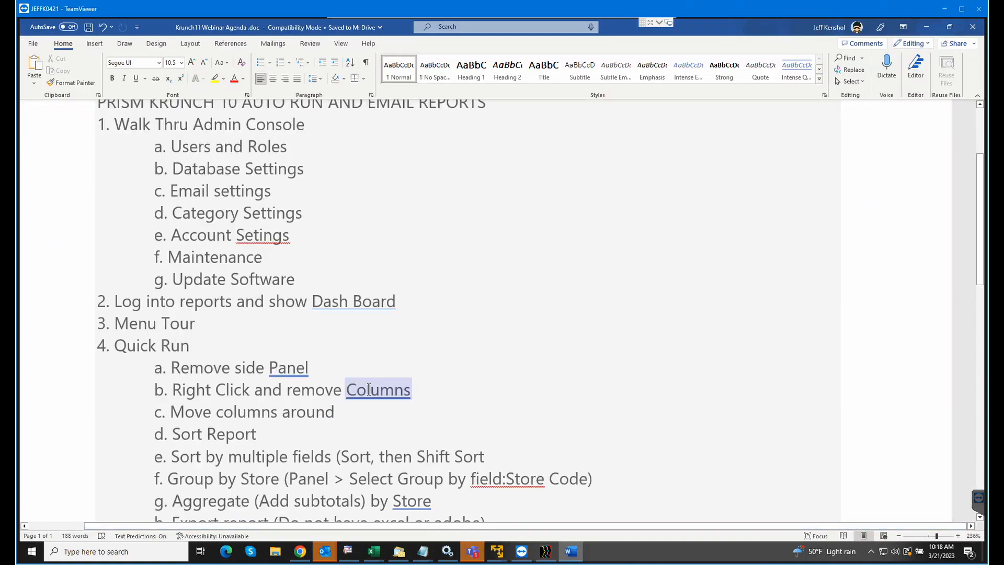
pyautogui.scroll(-2, 382, 364)
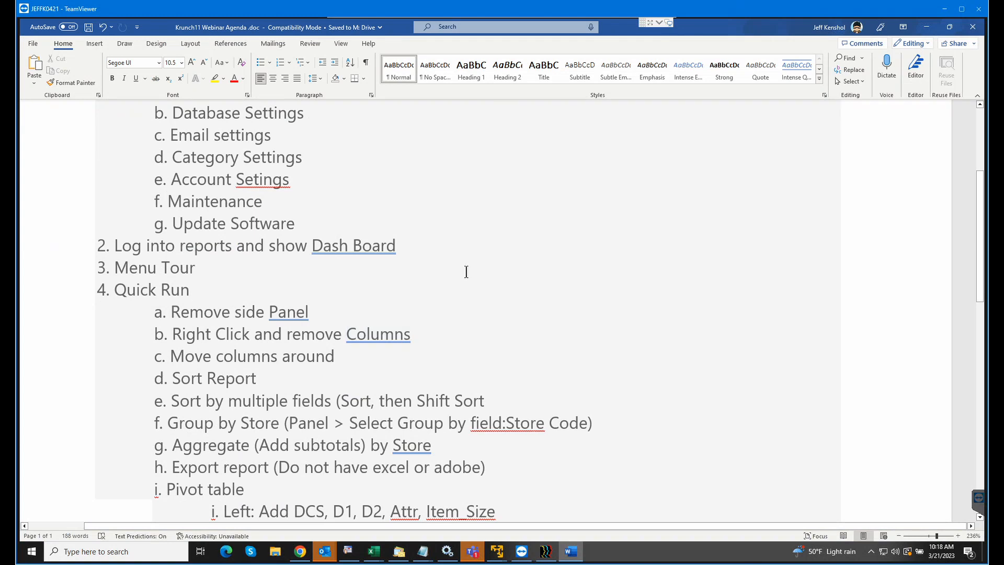
pyautogui.click(928, 29)
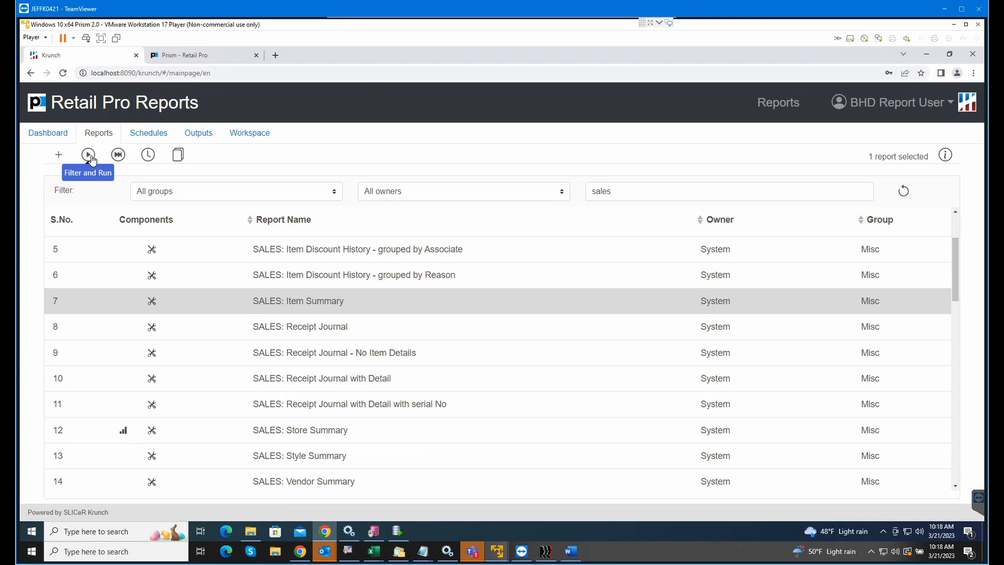
# Step: Select the SALES: Store Summary report and switch the selection back to SALES: Item Summary
pyautogui.click(135, 435)
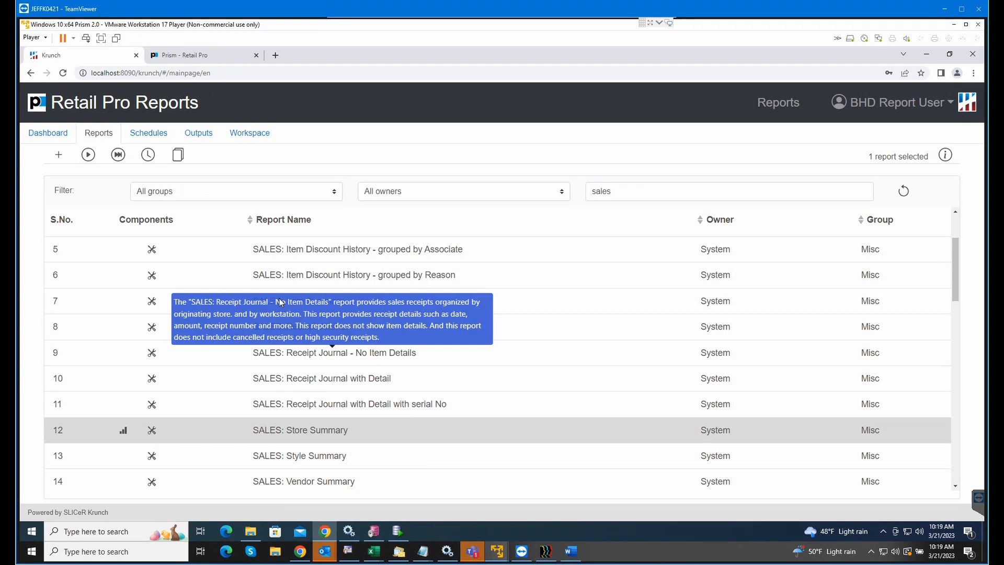
pyautogui.click(150, 302)
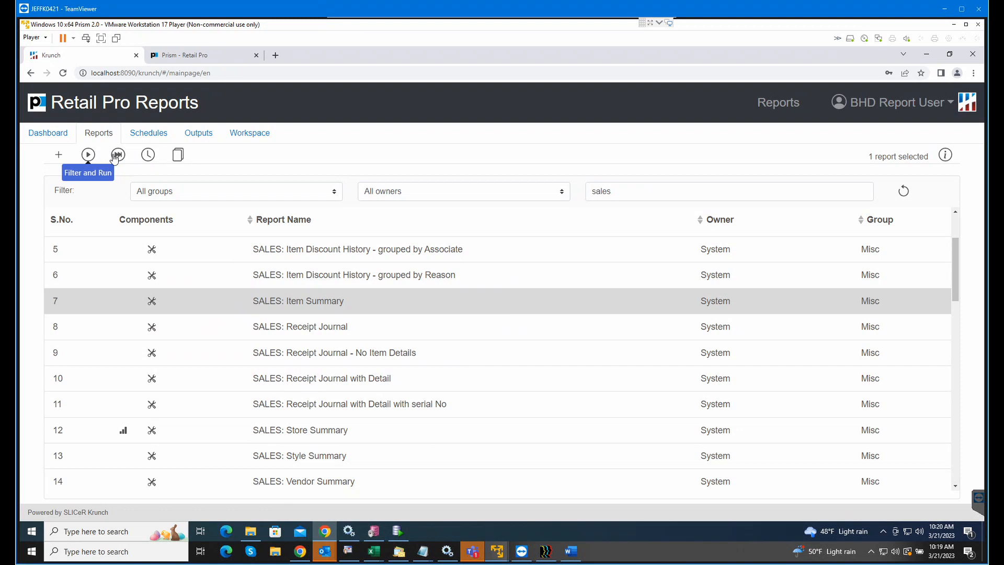
# Step: Run the SALES: Item Summary report, show its filter, compute and grouping options, and return to the report list
pyautogui.click(89, 155)
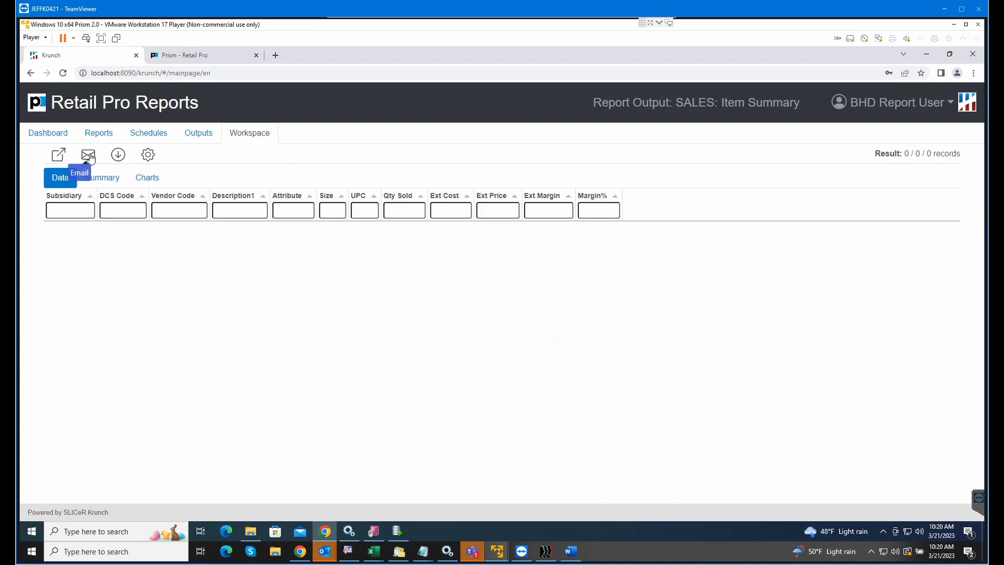
pyautogui.click(149, 156)
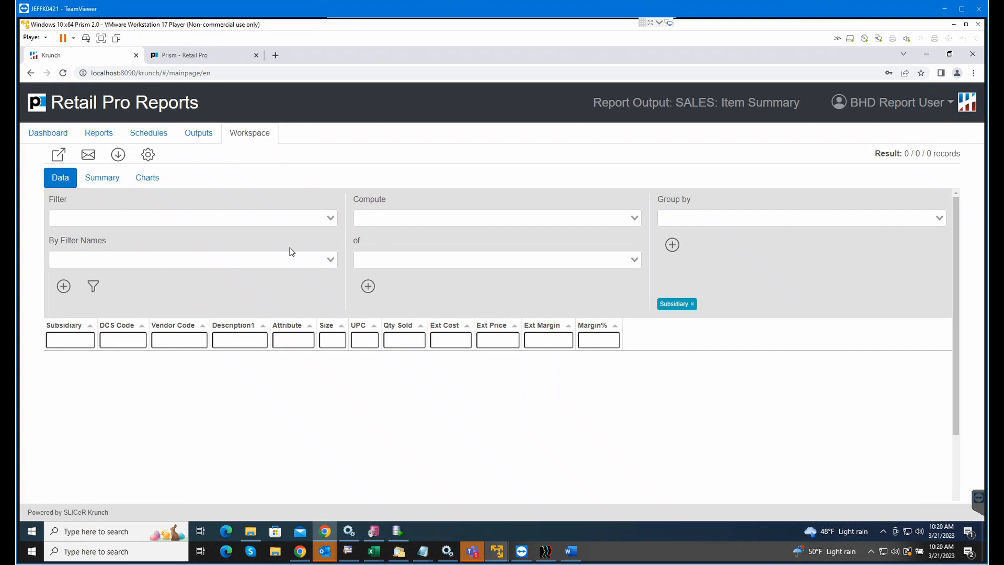
pyautogui.click(98, 134)
# Step: Filter the report names by "sales" and quick-run the SALES: Item Summary report
pyautogui.click(607, 192)
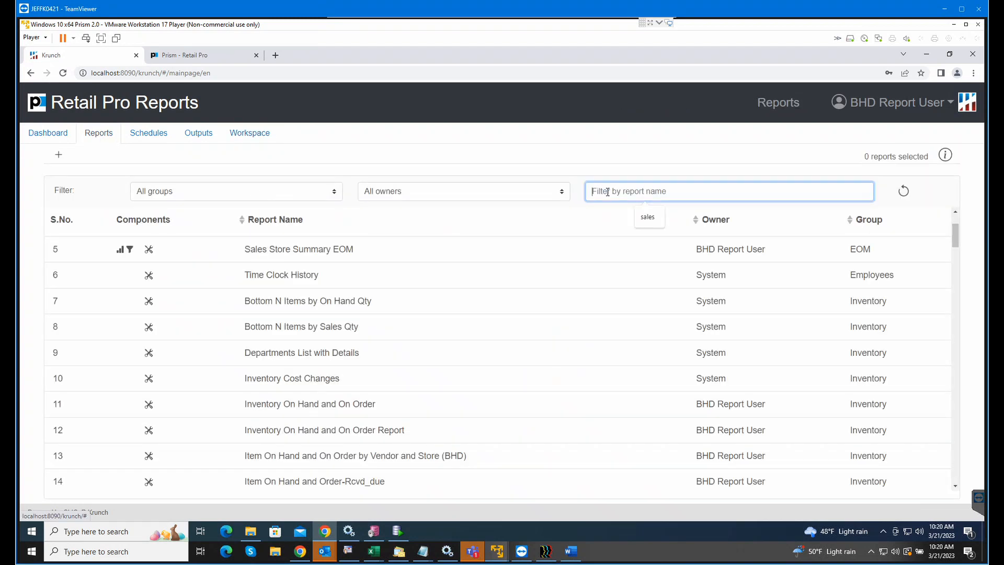
pyautogui.write('sales')
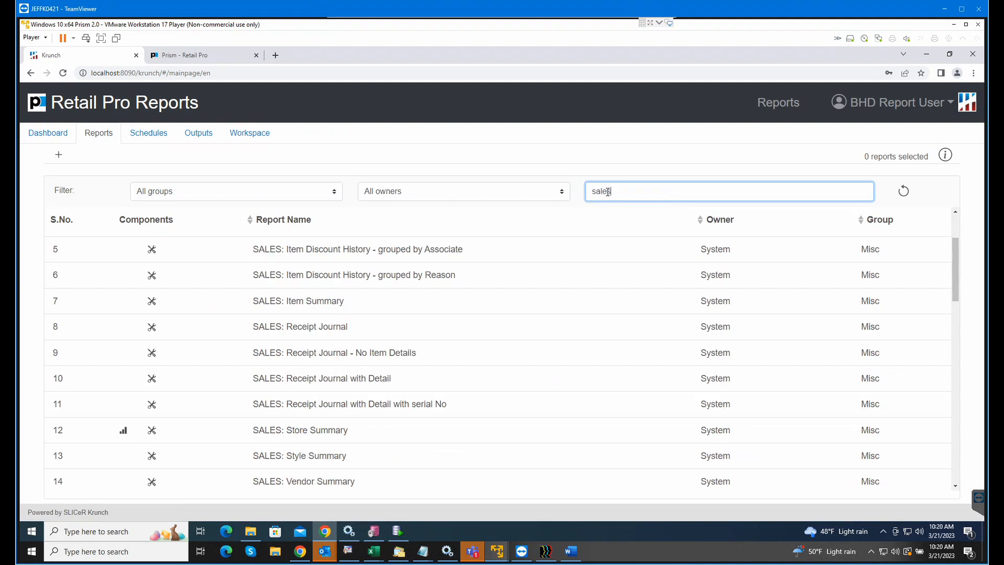
pyautogui.click(282, 310)
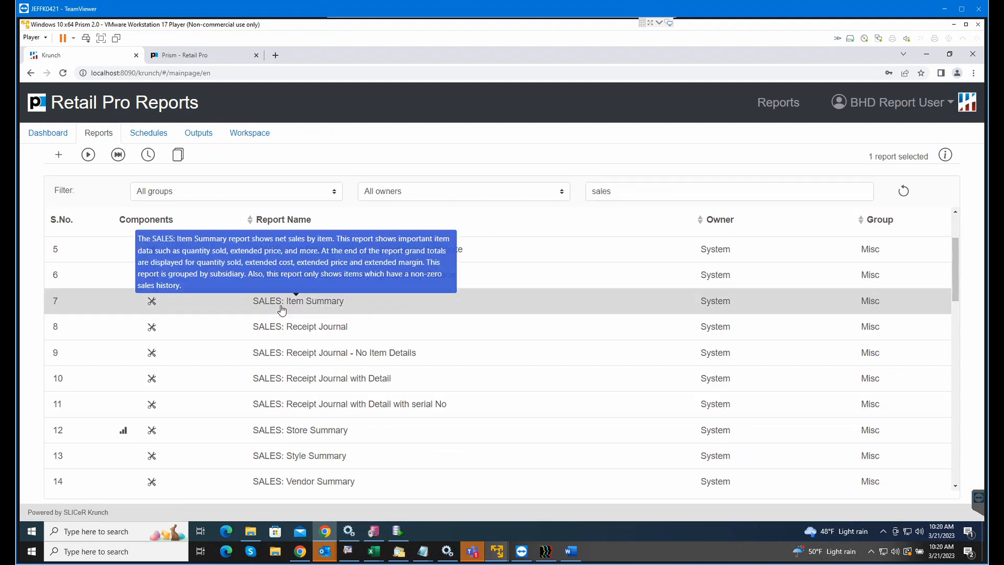
pyautogui.click(118, 156)
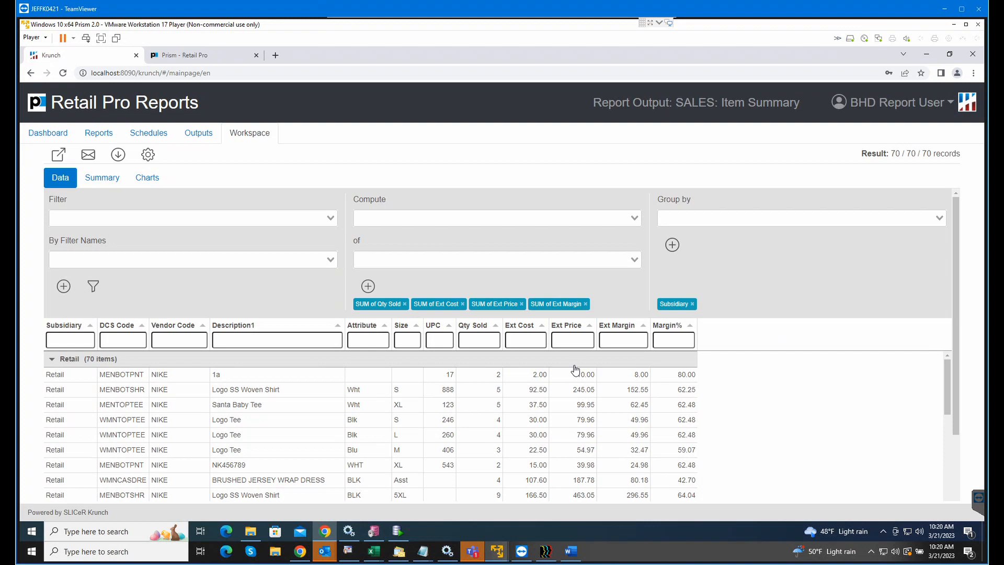
pyautogui.click(657, 375)
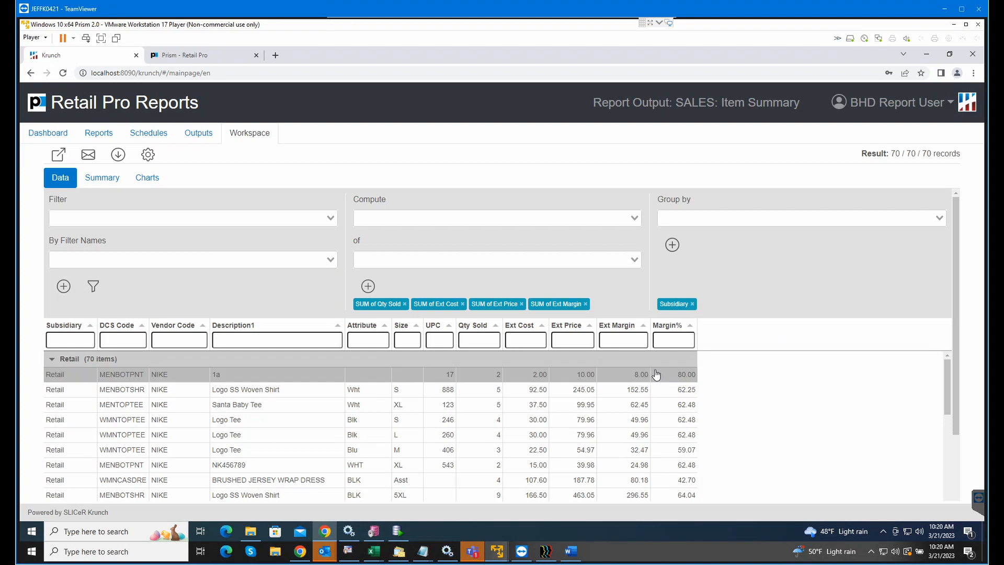
# Step: Return to the report list, browse the sales reports, and change the report name filter to "store"
pyautogui.click(102, 139)
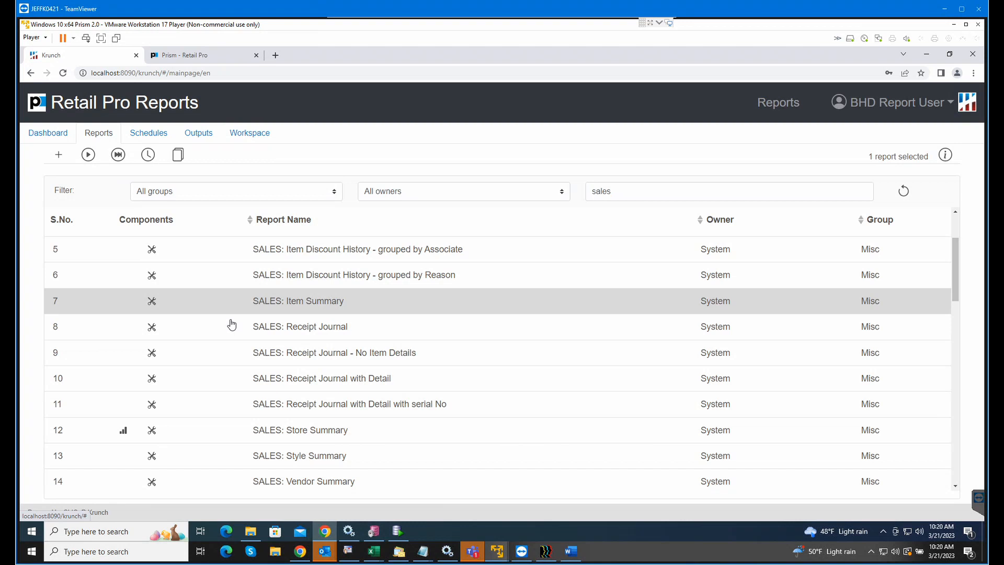
pyautogui.moveTo(283, 374)
pyautogui.scroll(-2, 331, 453)
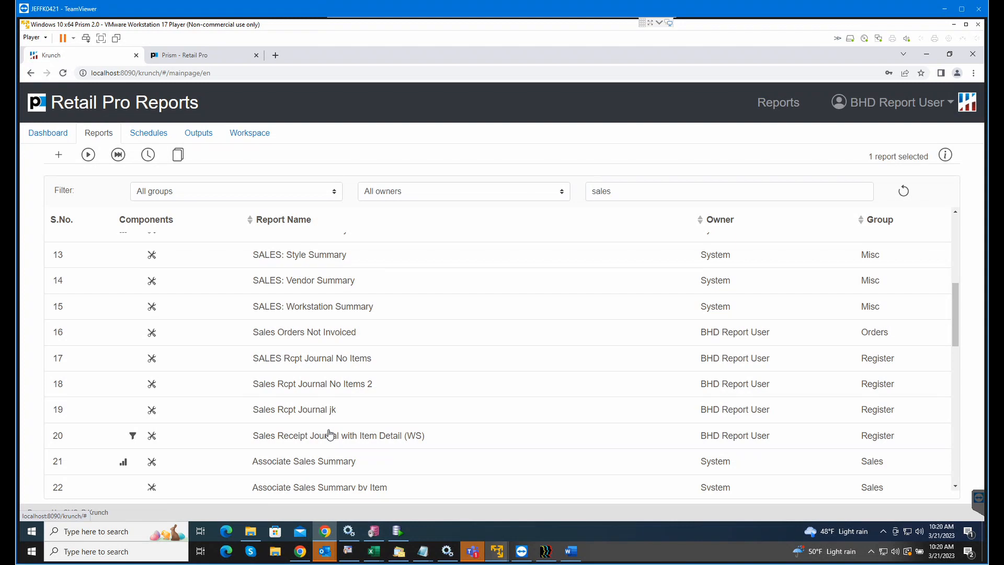
pyautogui.scroll(-4, 329, 425)
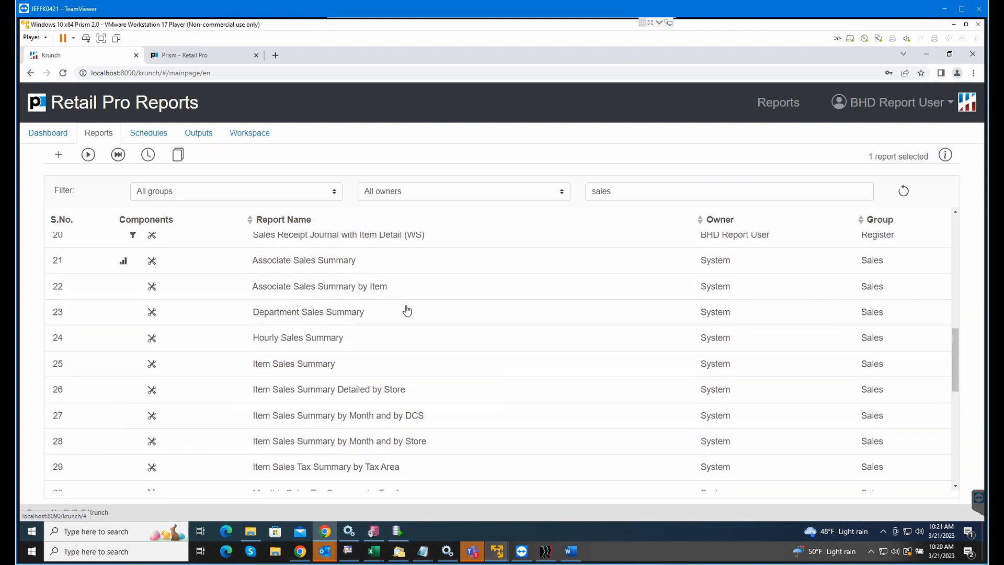
pyautogui.scroll(-2, 408, 314)
pyautogui.moveTo(612, 191); pyautogui.dragTo(537, 192)
pyautogui.write('store')
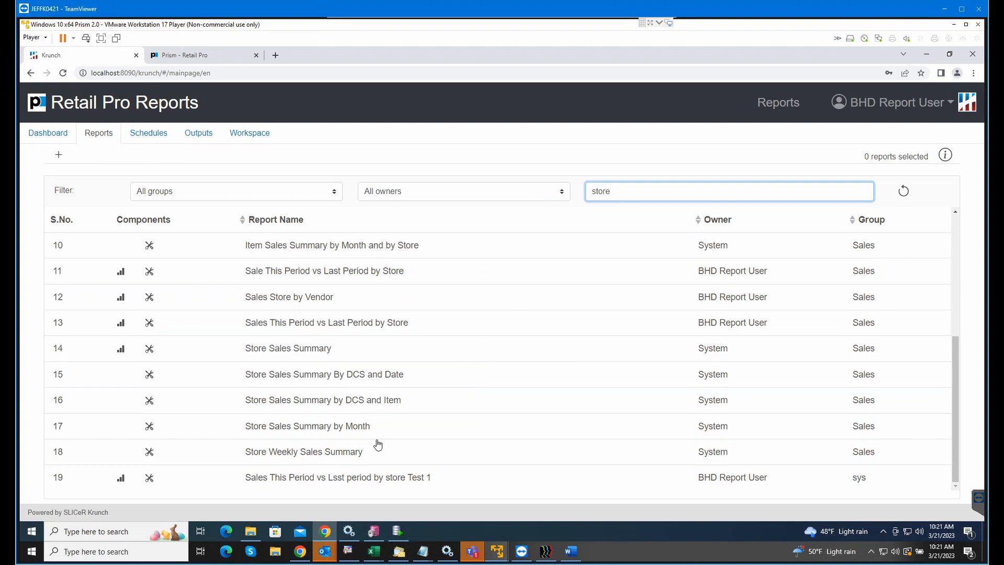
# Step: Select the Item Sales Summary by Month and by Store report and quick-run it
pyautogui.scroll(5, 378, 421)
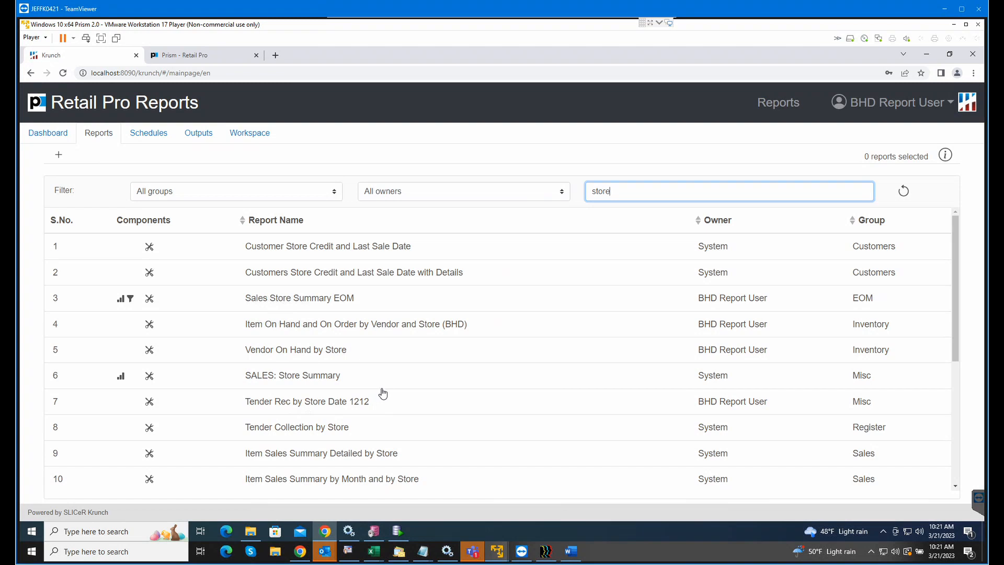
pyautogui.scroll(-1, 383, 394)
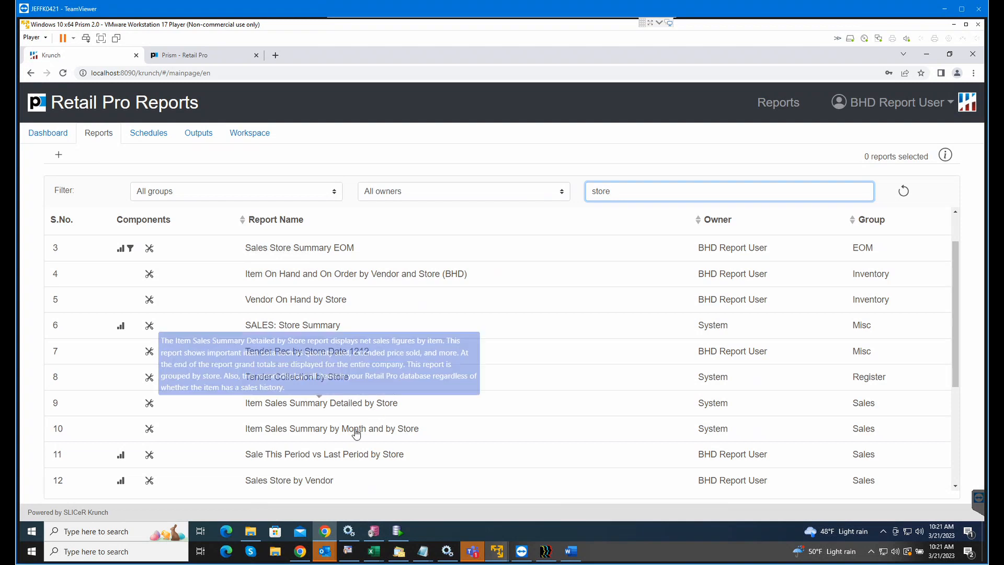
pyautogui.click(306, 429)
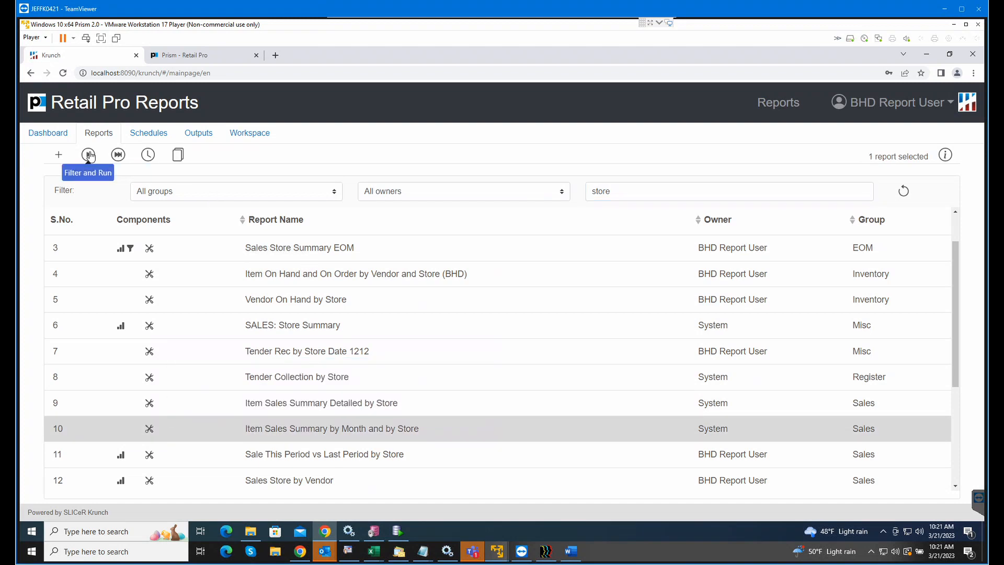
pyautogui.click(118, 156)
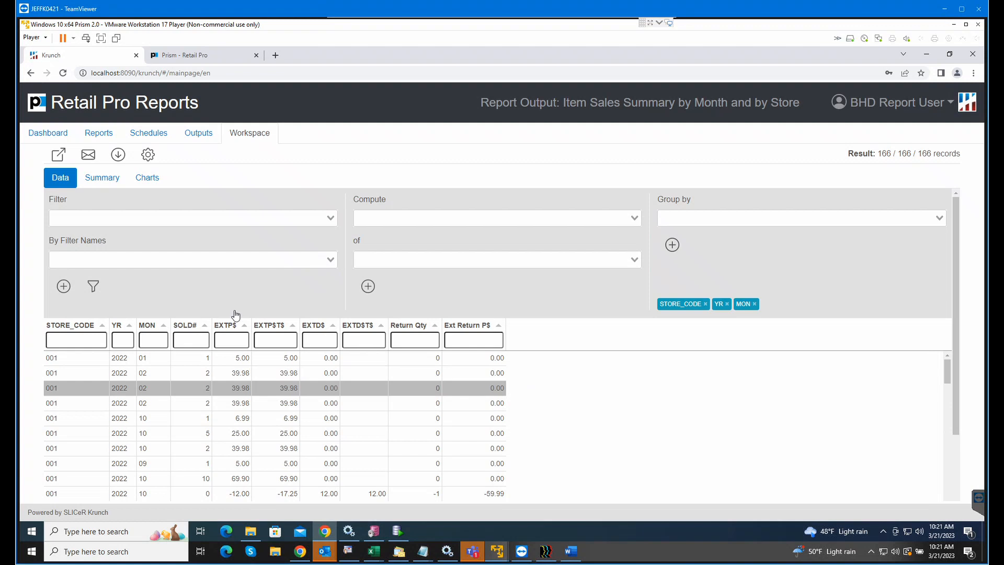
# Step: Go back to the report list, change the name filter to "sales", and quick-run SALES: Item Summary again
pyautogui.click(100, 135)
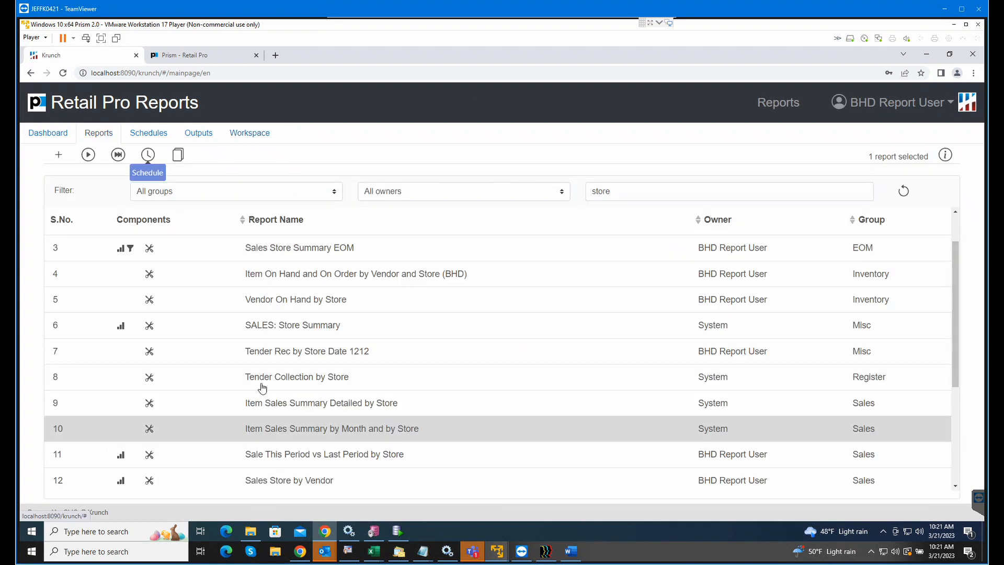
pyautogui.click(478, 329)
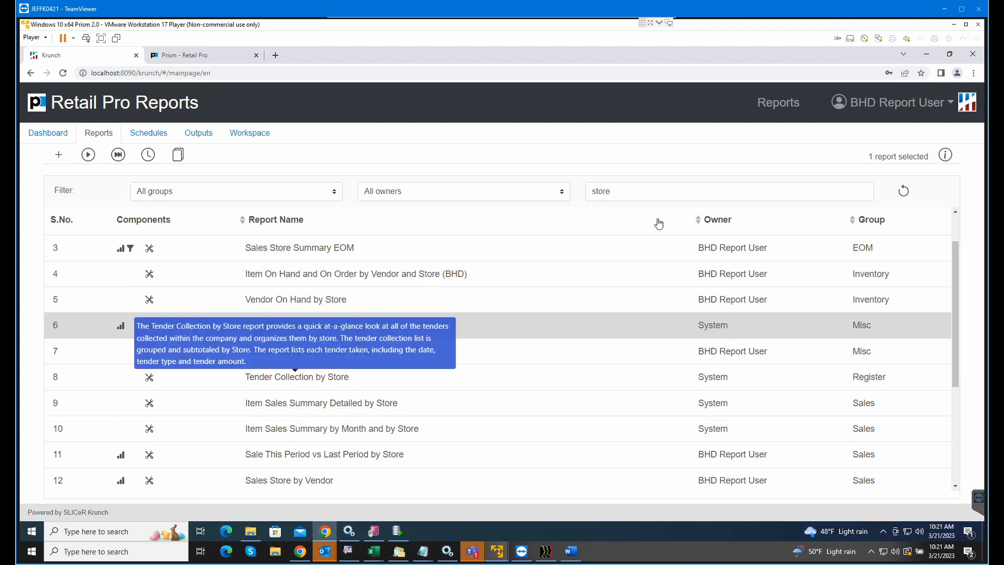
pyautogui.moveTo(632, 190); pyautogui.dragTo(497, 205)
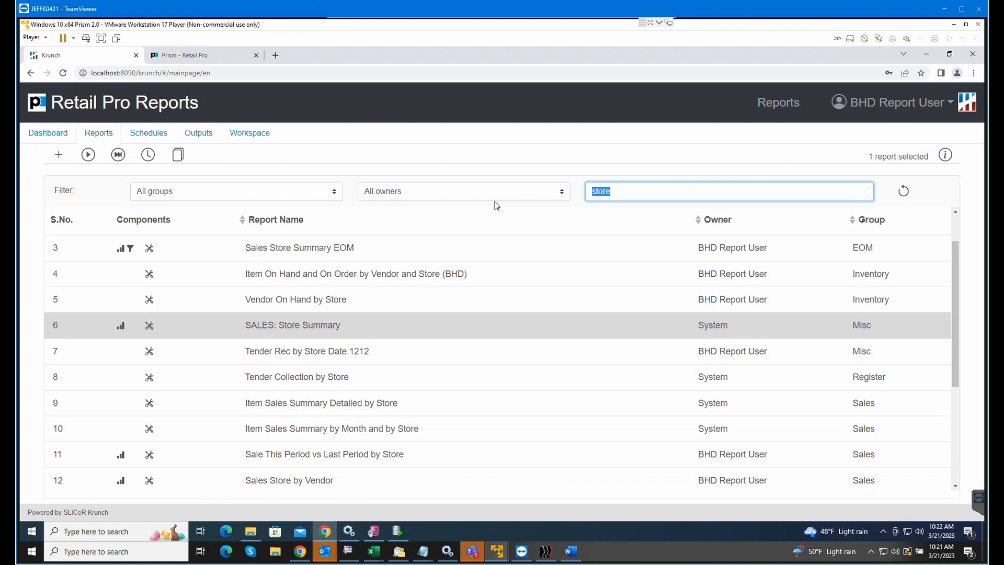
pyautogui.write('sales')
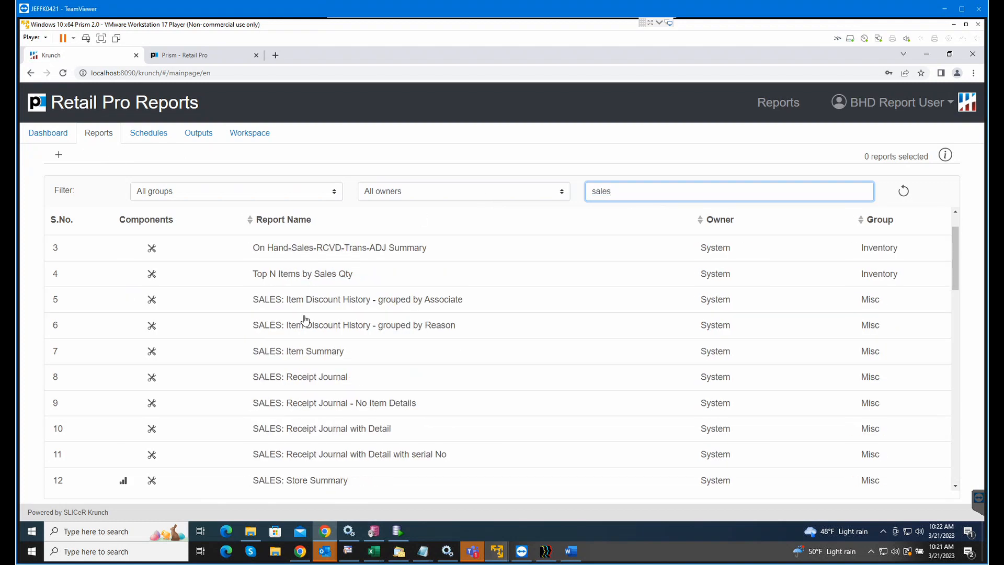
pyautogui.click(290, 359)
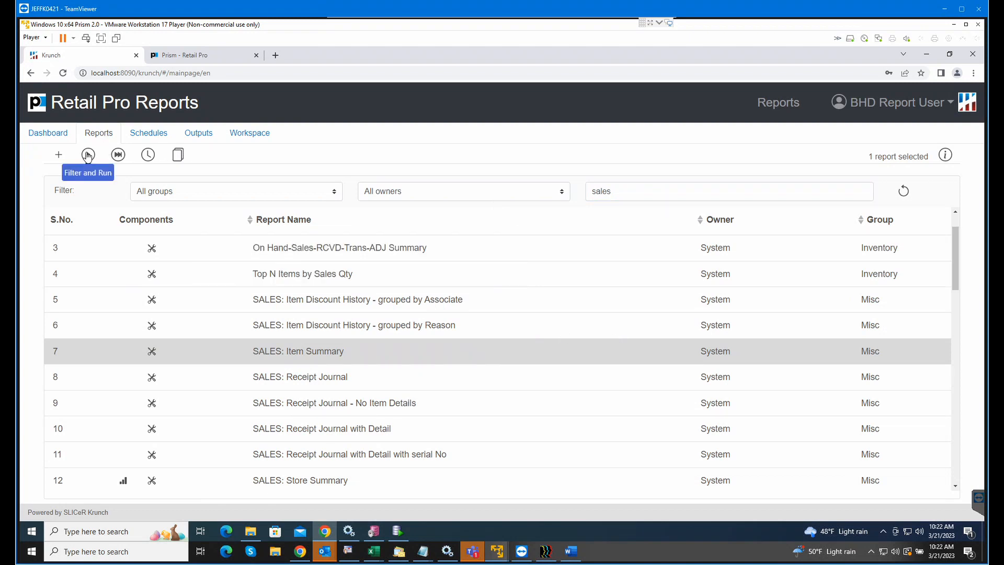
pyautogui.click(116, 155)
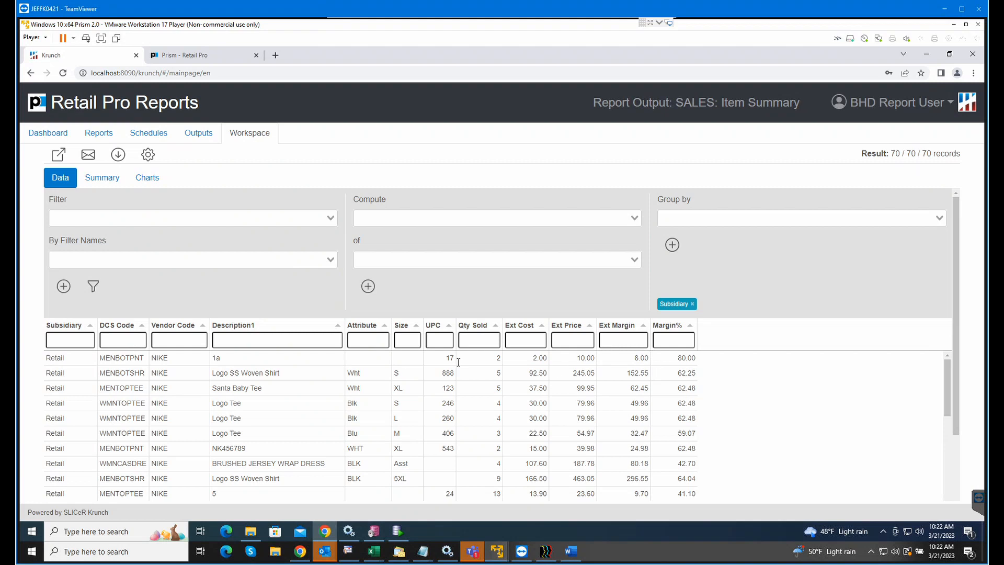
# Step: Sort the item summary by Size in both directions and re-sort it by DCS Code ascending
pyautogui.click(416, 326)
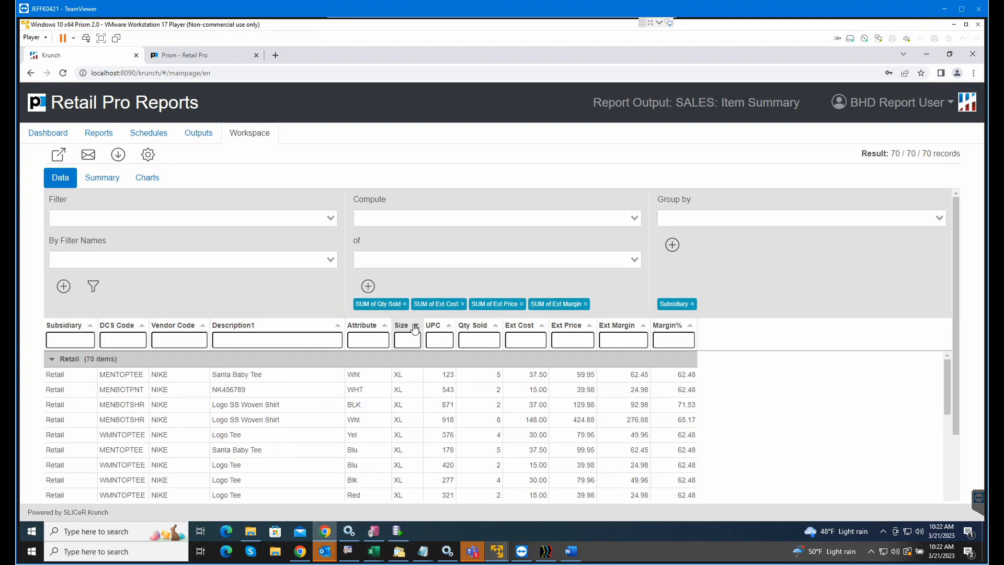
pyautogui.click(416, 326)
pyautogui.click(416, 326)
pyautogui.click(416, 326)
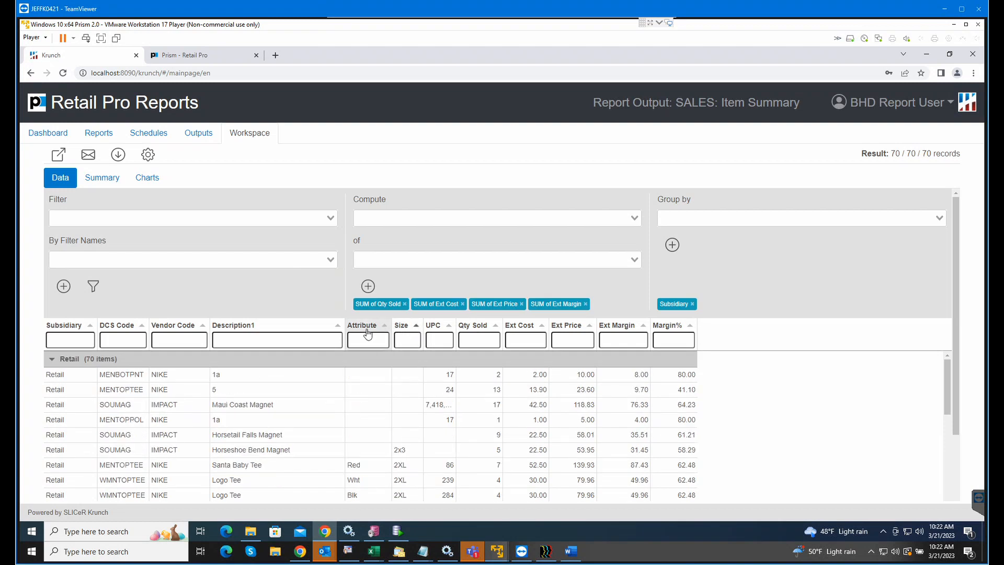
pyautogui.click(110, 327)
# Step: Filter the Description1 column by 456 and clear that filter again
pyautogui.click(193, 343)
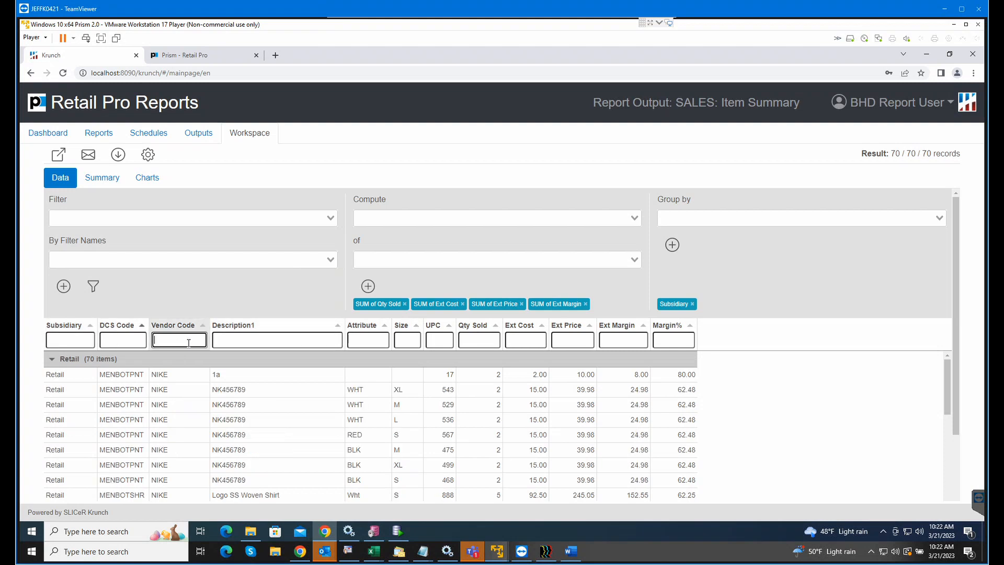
pyautogui.click(261, 343)
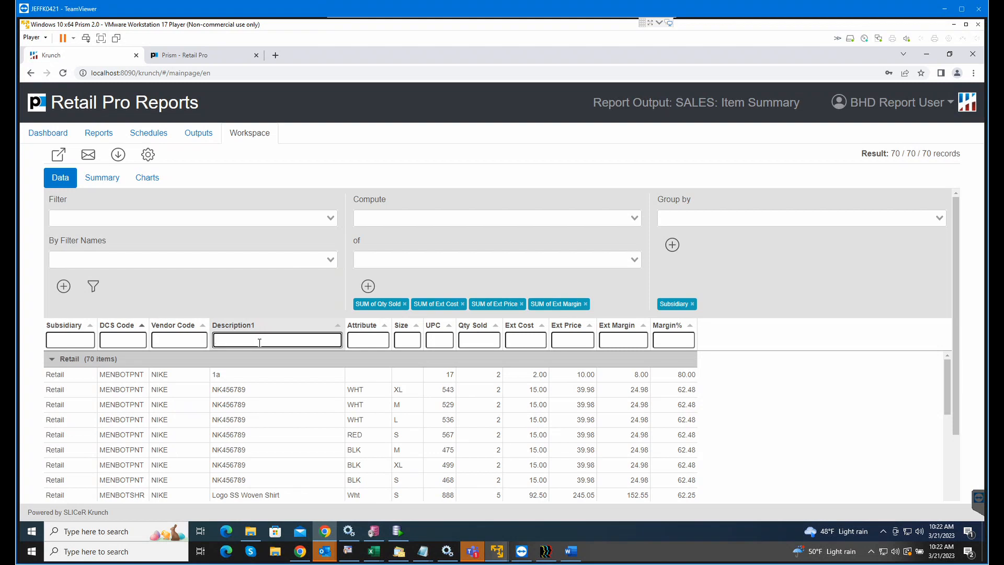
pyautogui.write('456')
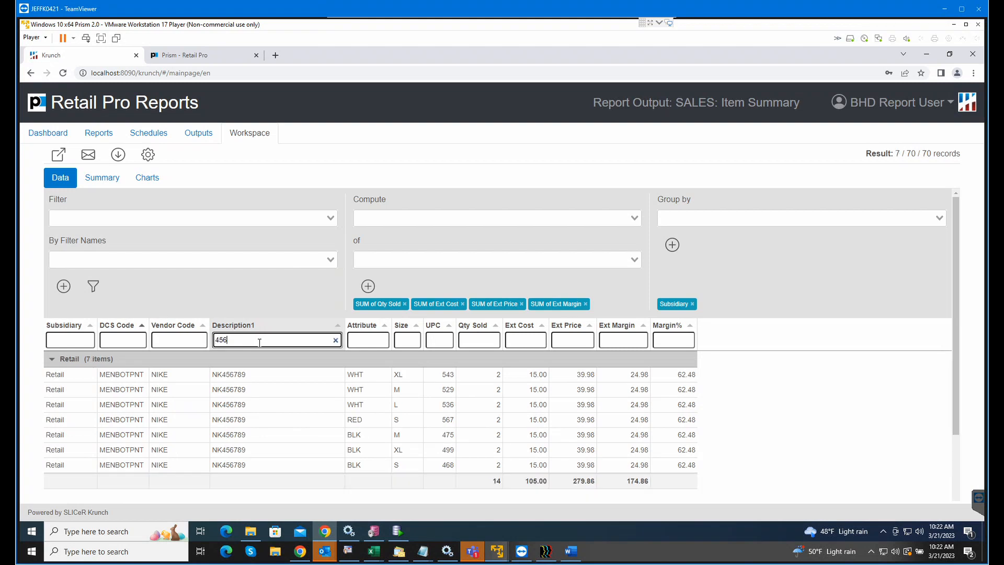
pyautogui.press('BackSpace')
pyautogui.press('BackSpace')
pyautogui.press('BackSpace')
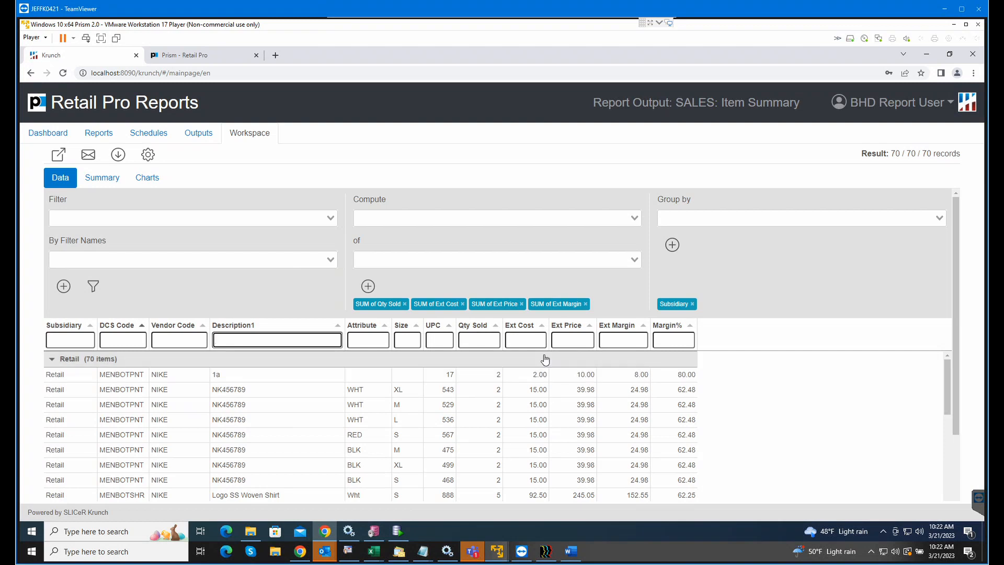
# Step: Sort the report by Qty Sold in descending and ascending order, ending with ascending
pyautogui.click(487, 329)
pyautogui.click(487, 330)
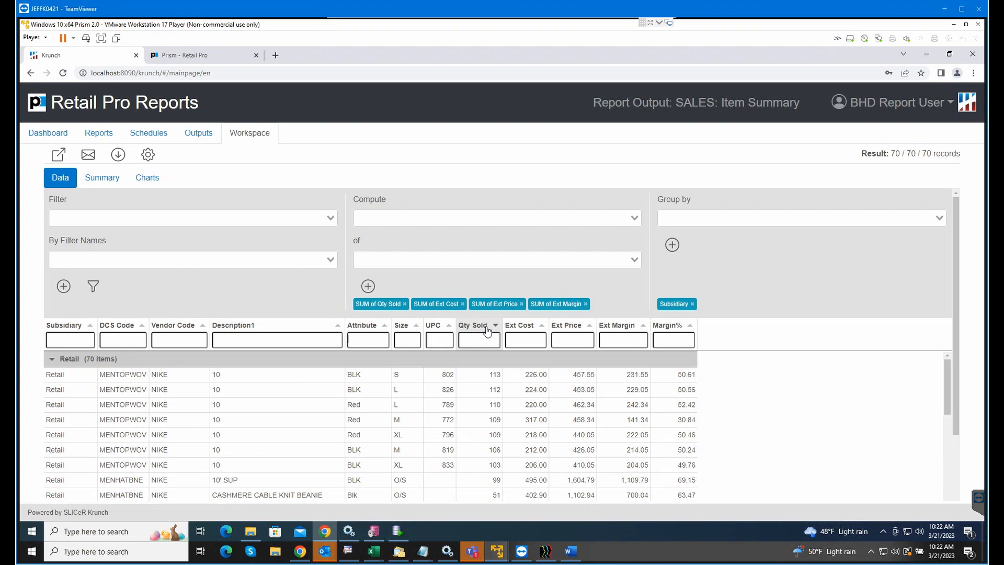
pyautogui.click(487, 329)
pyautogui.click(486, 329)
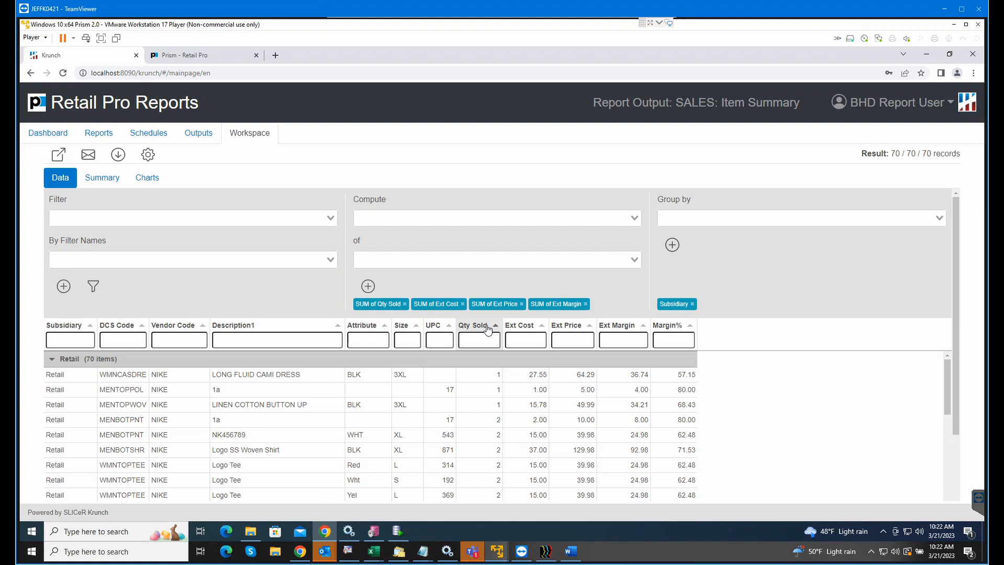
pyautogui.click(487, 330)
pyautogui.moveTo(947, 403); pyautogui.dragTo(944, 366)
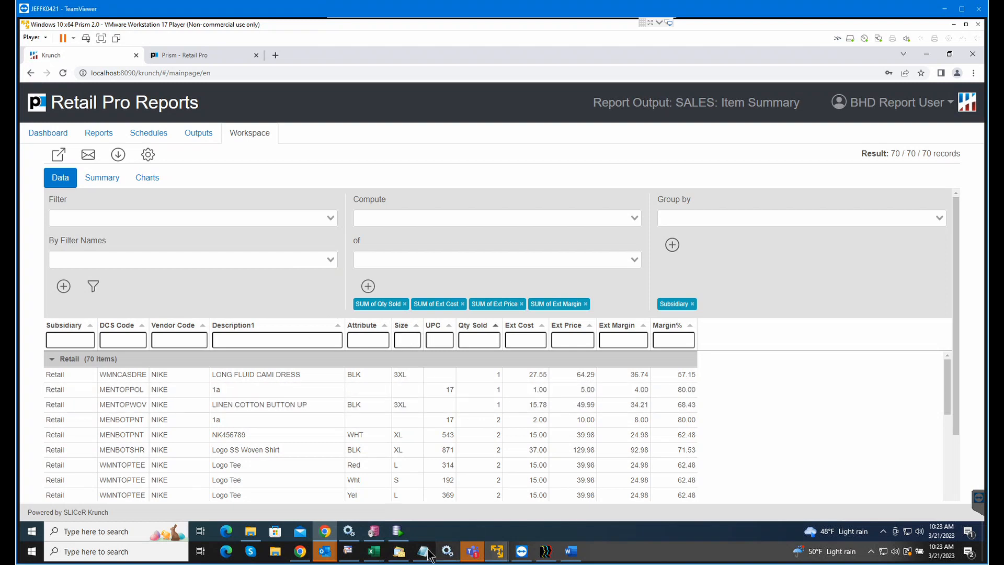
# Step: Check the Quick Run items in the Word agenda and hide the UPC column in the item summary report
pyautogui.click(572, 552)
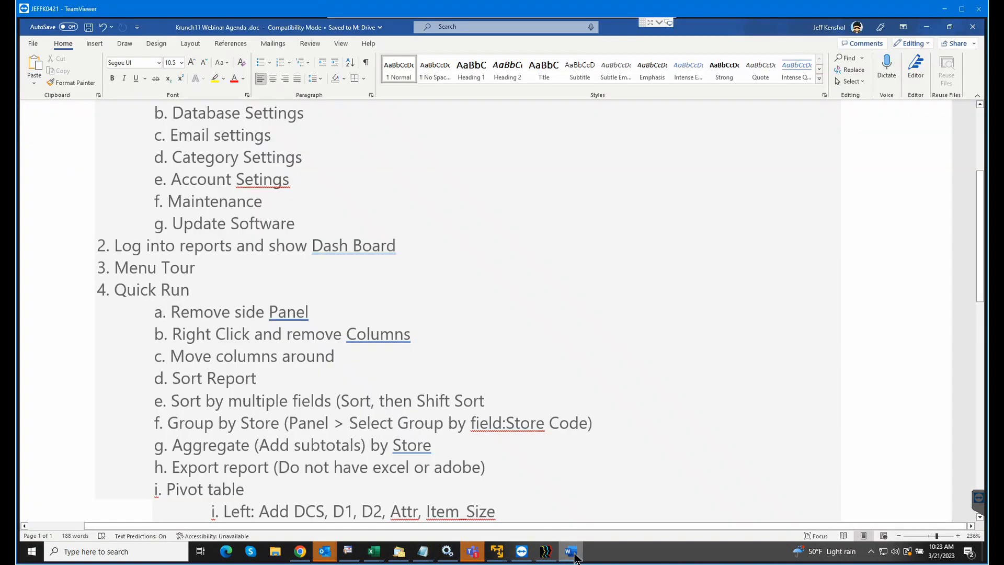
pyautogui.click(574, 554)
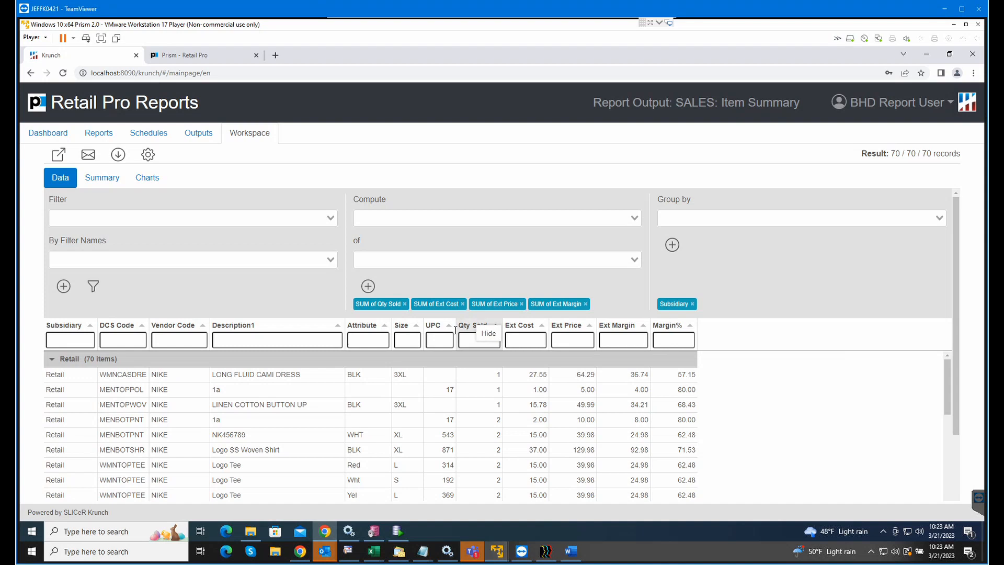
pyautogui.click(437, 327)
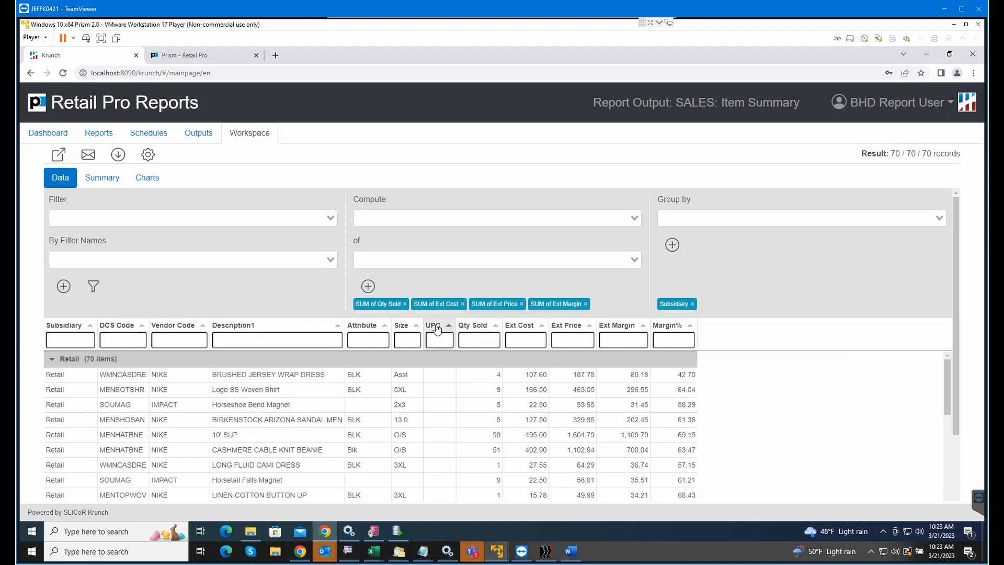
pyautogui.click(447, 339)
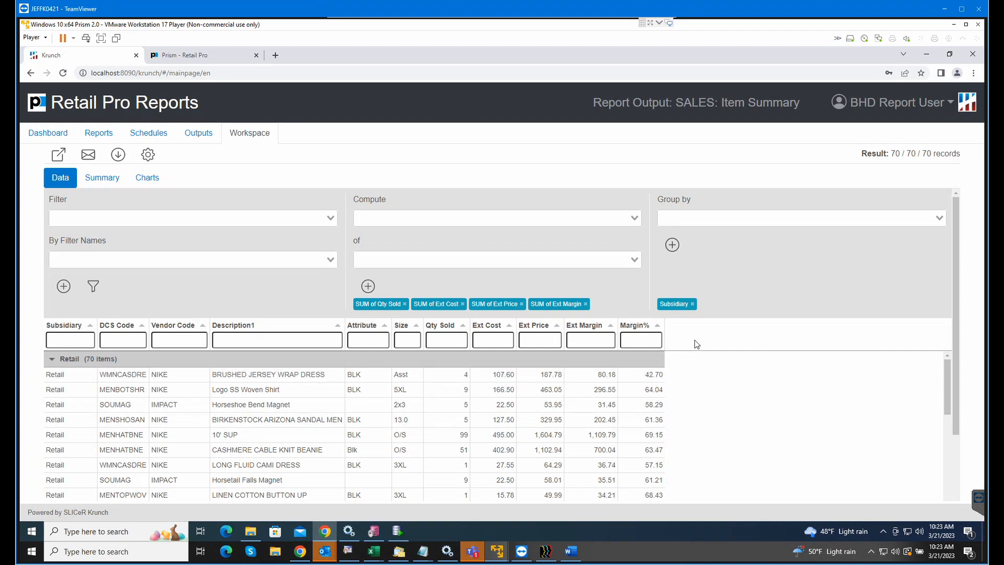
# Step: Check the Quick Run items in the Word agenda and sort the item summary ascending by DCS Code, Vendor Code and finally Description1
pyautogui.click(572, 552)
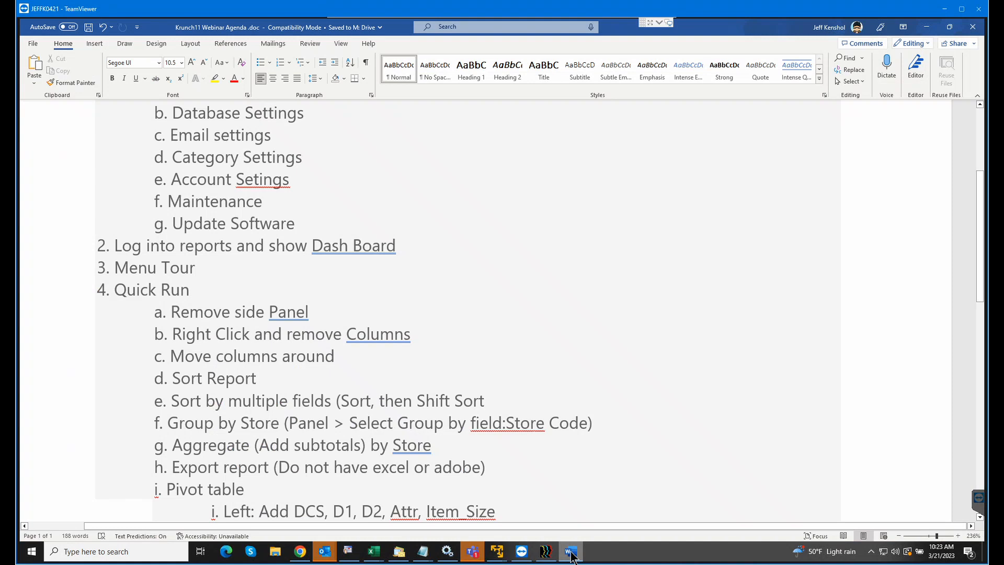
pyautogui.click(572, 552)
pyautogui.click(571, 553)
pyautogui.click(570, 552)
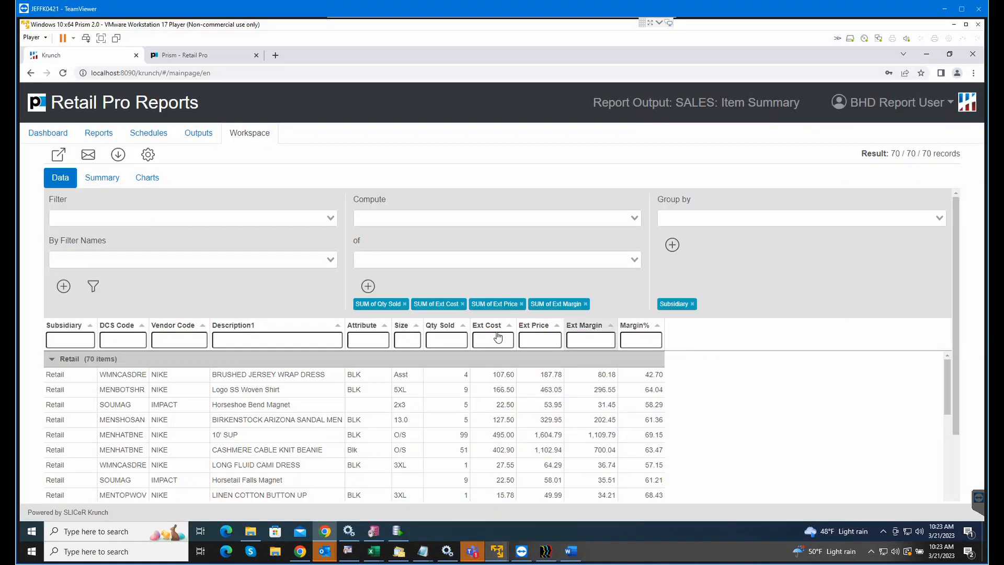
pyautogui.click(132, 327)
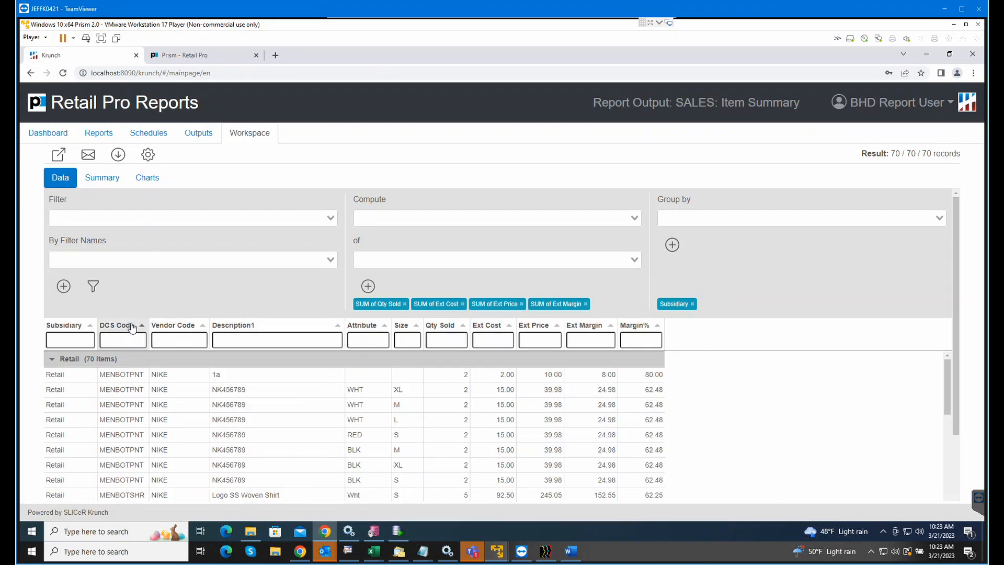
pyautogui.click(178, 326)
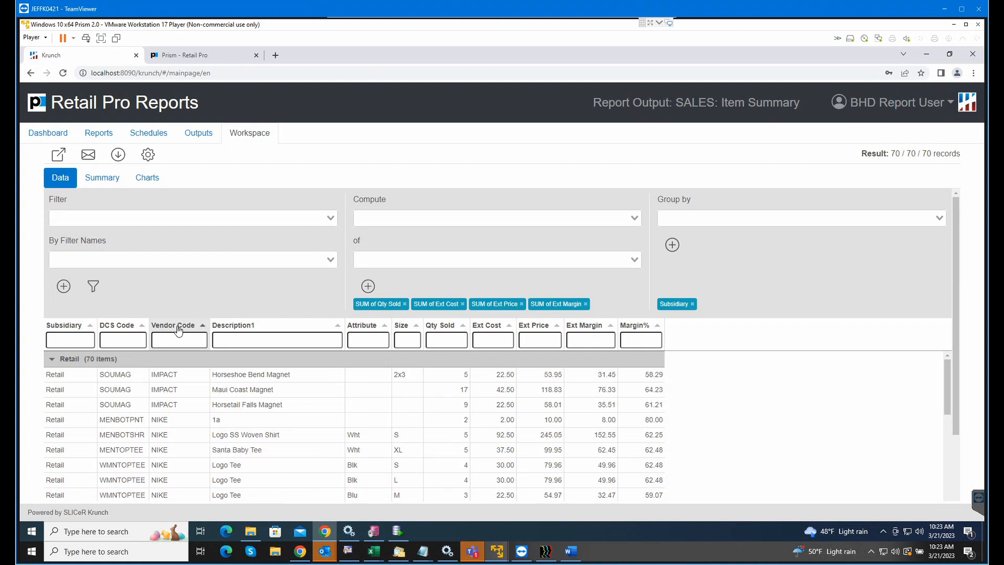
pyautogui.click(241, 327)
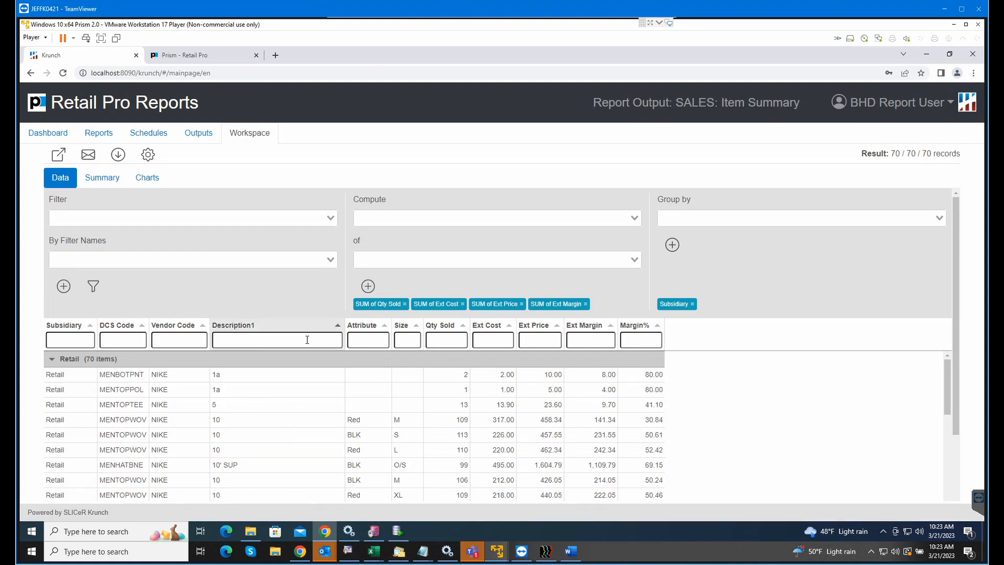
pyautogui.click(293, 406)
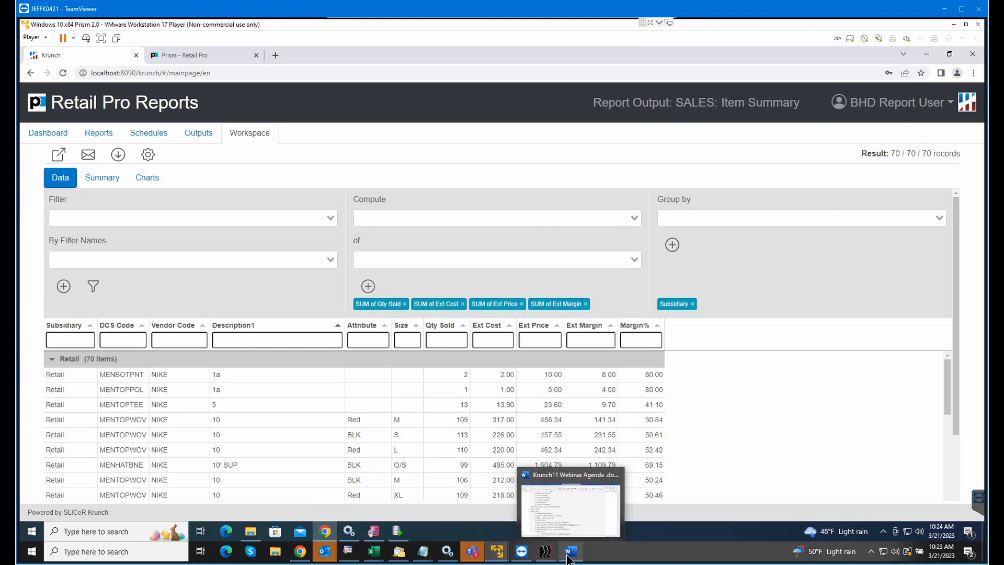
# Step: Review the Pivot table items in the Word agenda and display the pivot settings in the item summary report's Summary view
pyautogui.click(555, 504)
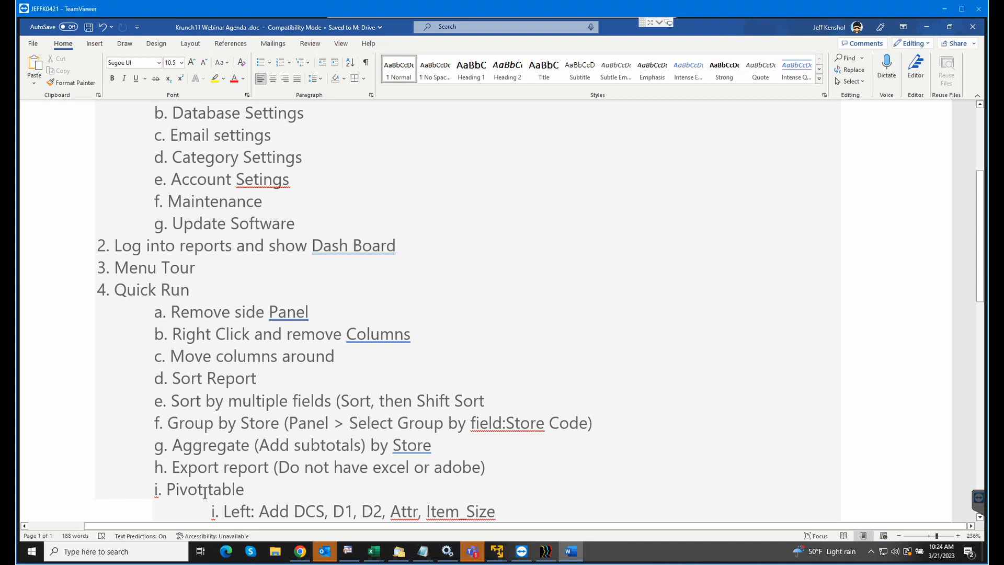
pyautogui.scroll(-1, 287, 473)
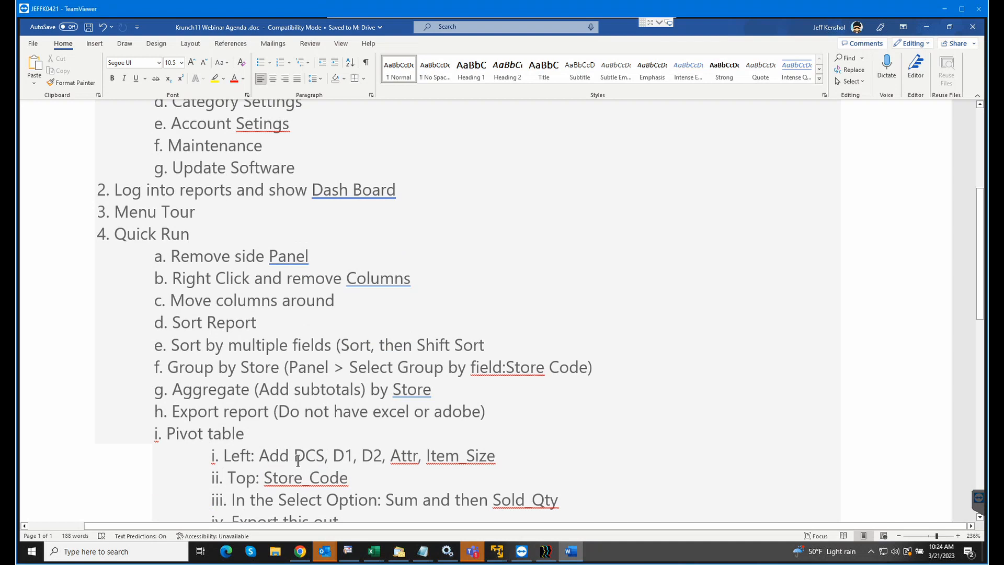
pyautogui.scroll(1, 297, 461)
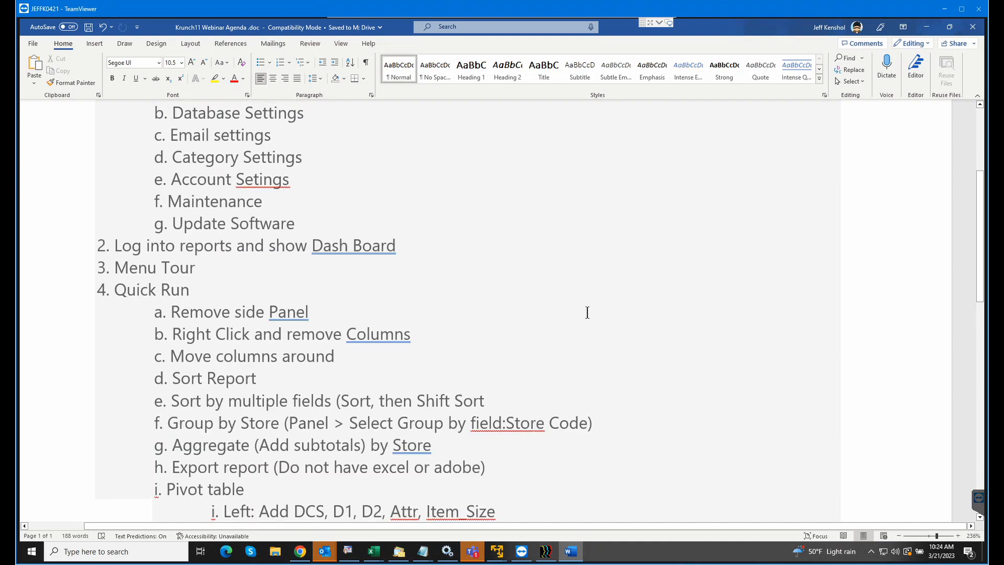
pyautogui.click(934, 29)
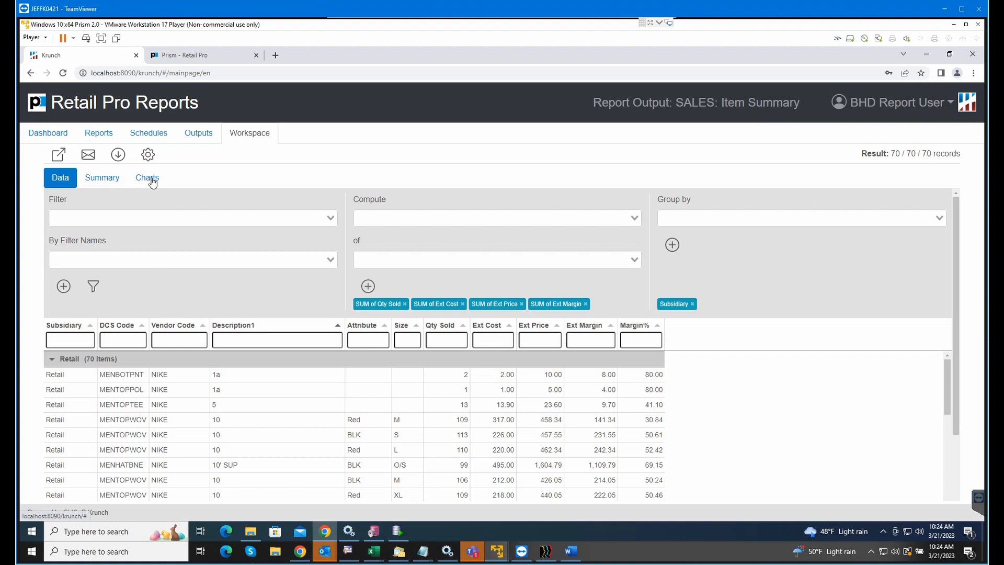
pyautogui.click(100, 181)
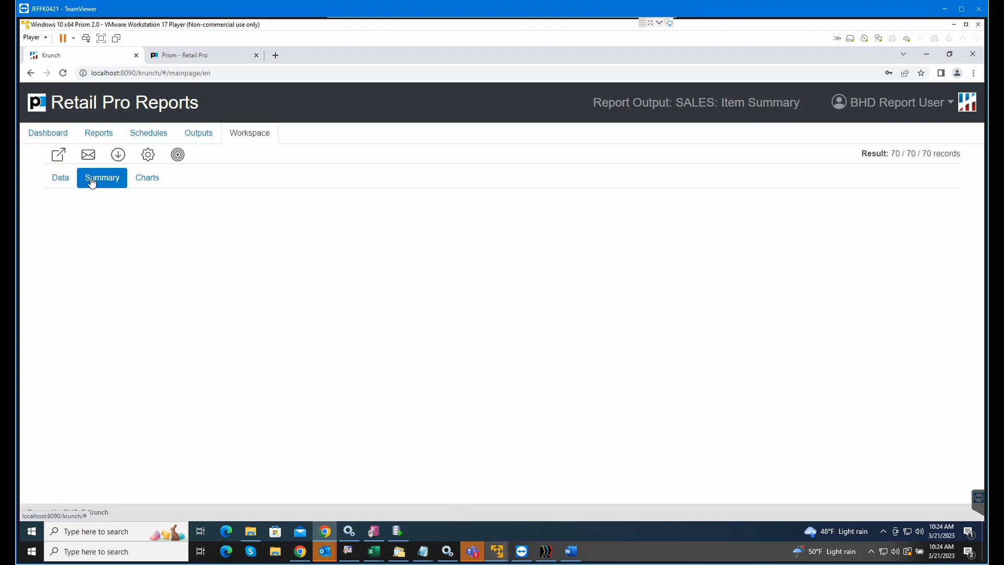
pyautogui.click(148, 156)
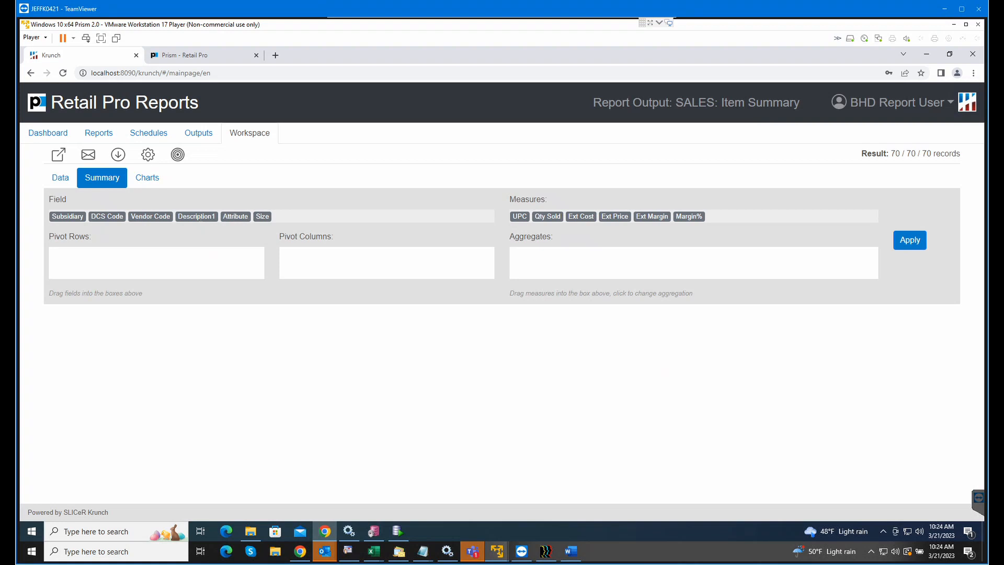
# Step: Build and apply a pivot with DCS Code, Vendor Code, Description1 and Attribute as rows, Size as columns and the sum of Qty Sold
pyautogui.moveTo(108, 216); pyautogui.dragTo(152, 246)
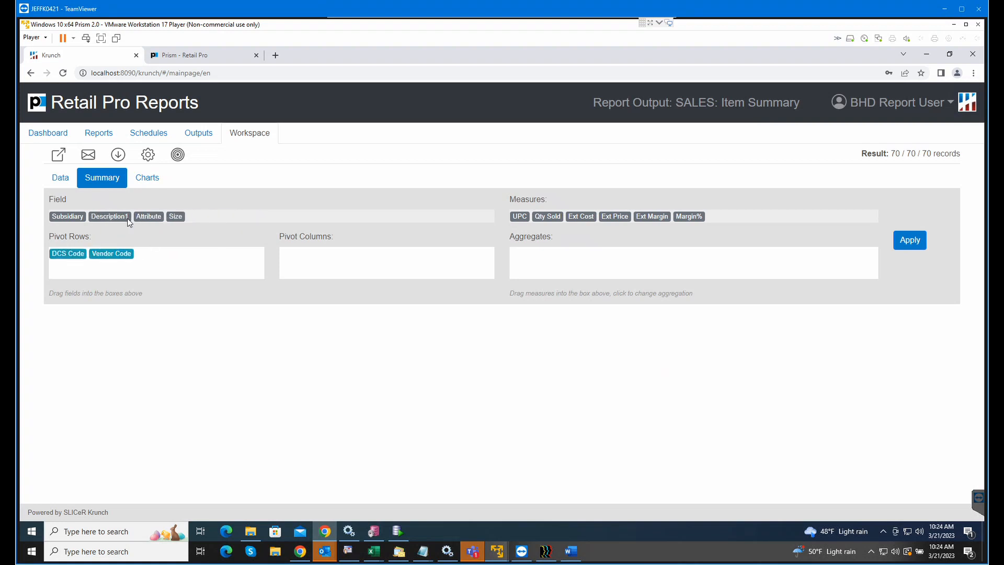
pyautogui.moveTo(109, 214); pyautogui.dragTo(154, 250)
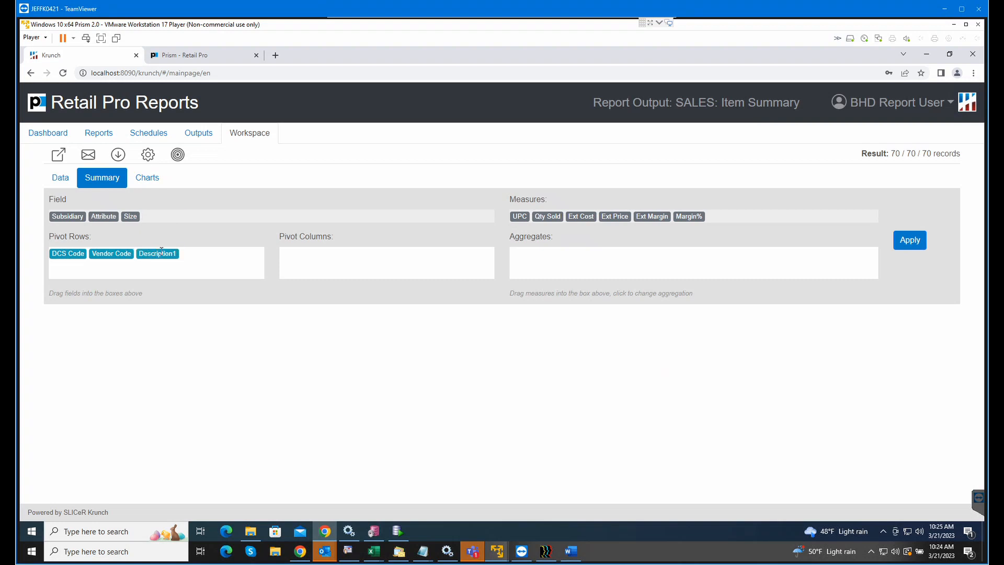
pyautogui.moveTo(104, 216); pyautogui.dragTo(304, 257)
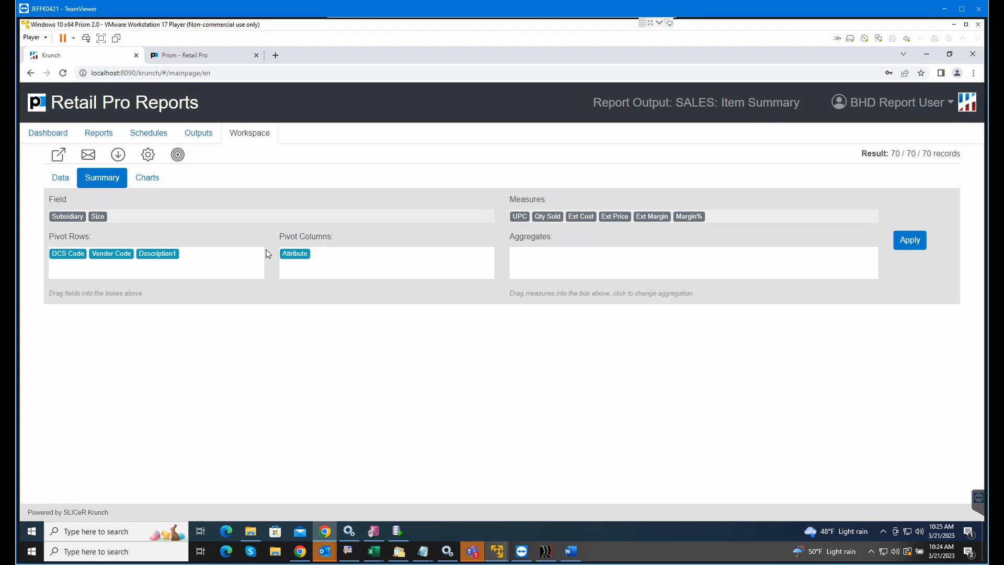
pyautogui.moveTo(289, 255); pyautogui.dragTo(225, 257)
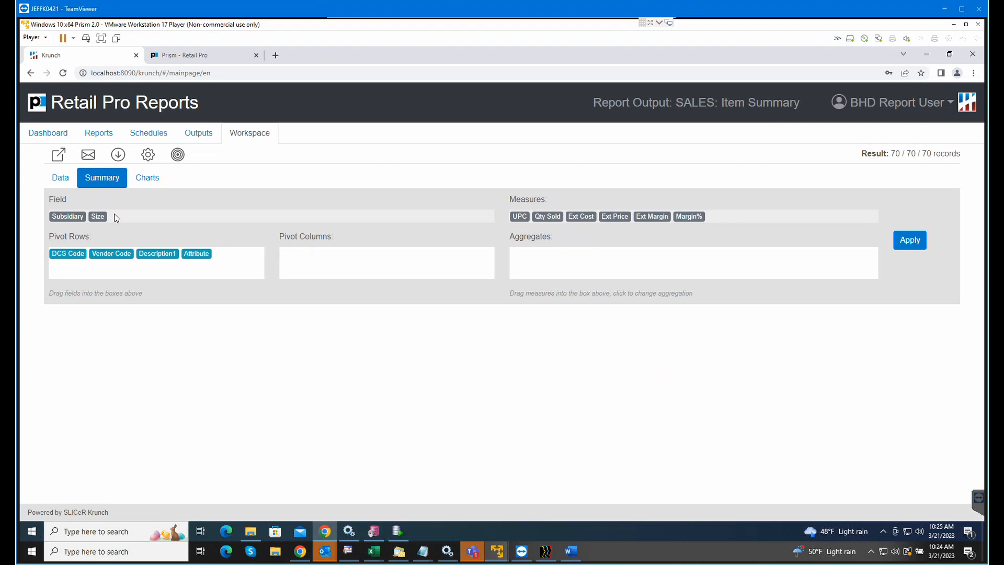
pyautogui.moveTo(104, 214); pyautogui.dragTo(299, 260)
pyautogui.moveTo(547, 216); pyautogui.dragTo(544, 255)
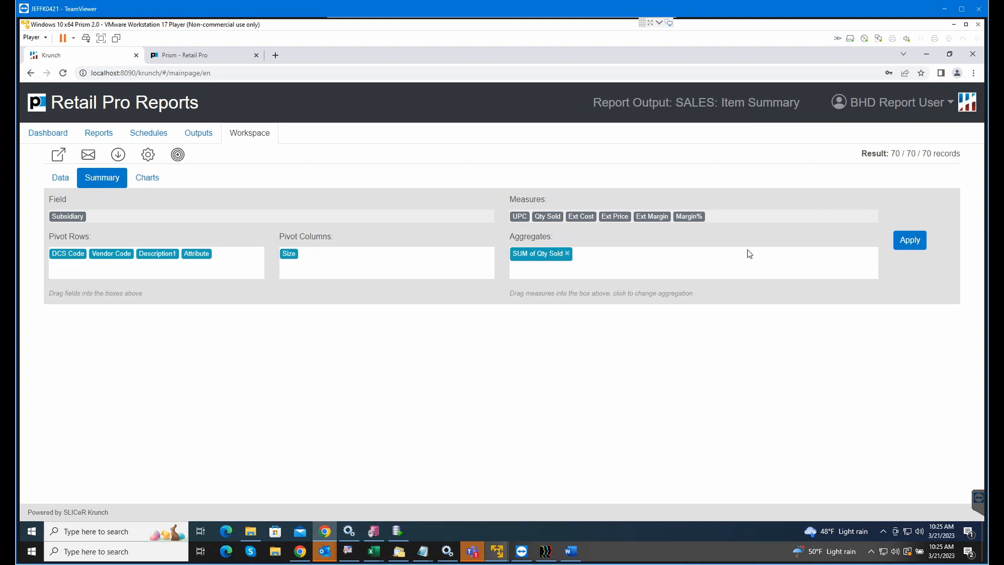
pyautogui.click(911, 245)
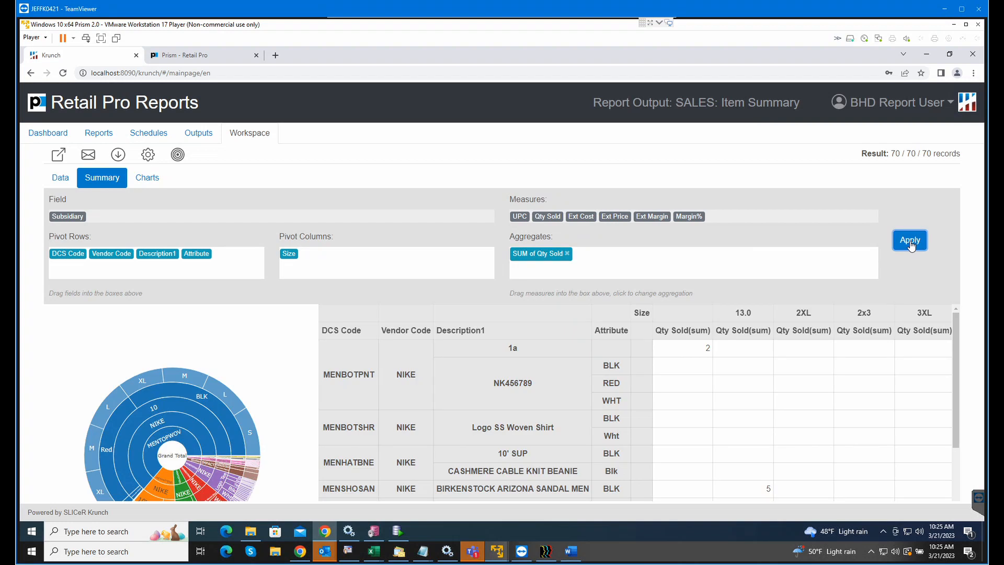
# Step: Examine the quantities sold per size in the pivot table and the sunburst chart beside it
pyautogui.scroll(-1, 611, 414)
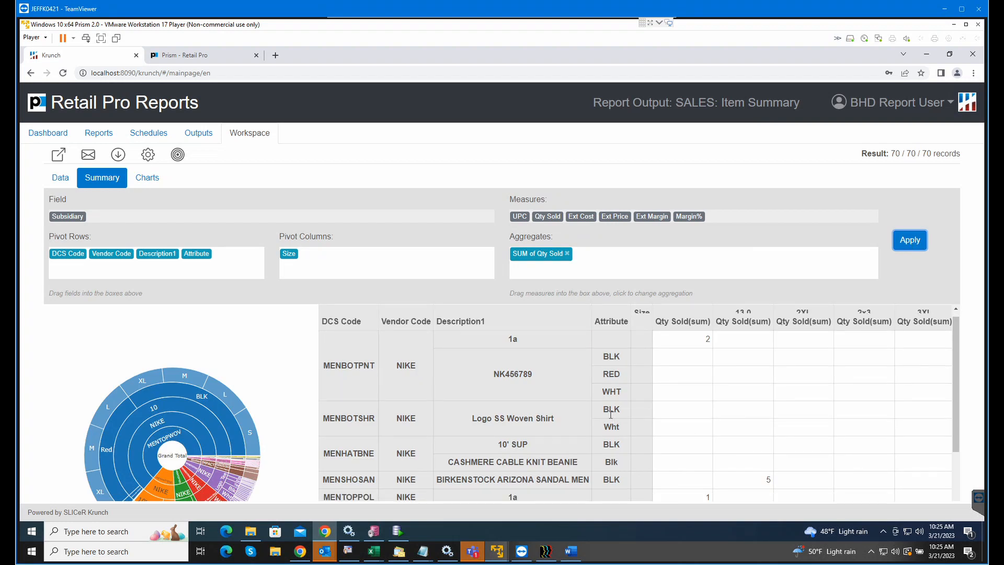
pyautogui.scroll(-1, 612, 416)
pyautogui.scroll(2, 670, 382)
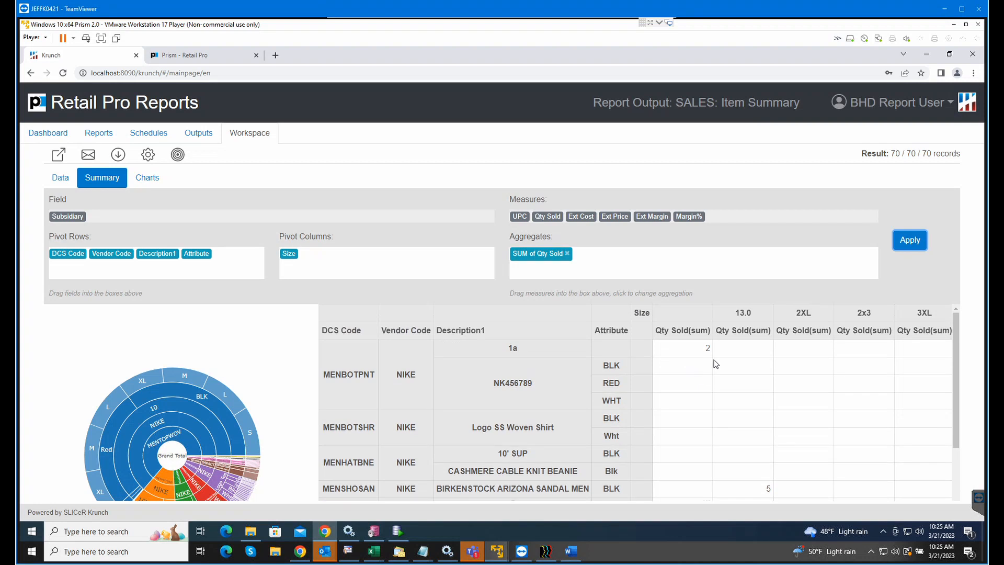
pyautogui.scroll(-5, 827, 364)
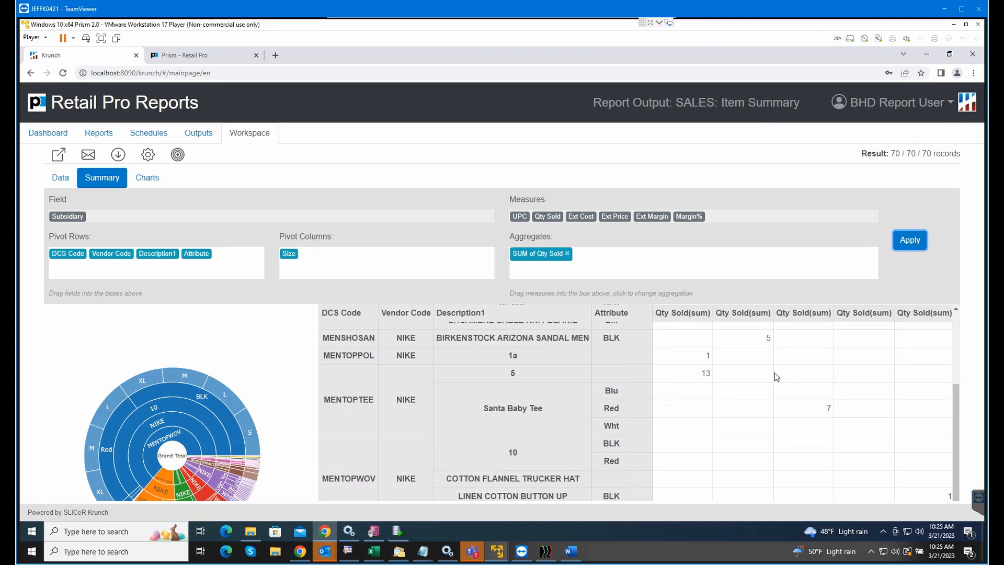
pyautogui.scroll(4, 635, 428)
pyautogui.scroll(-2, 624, 444)
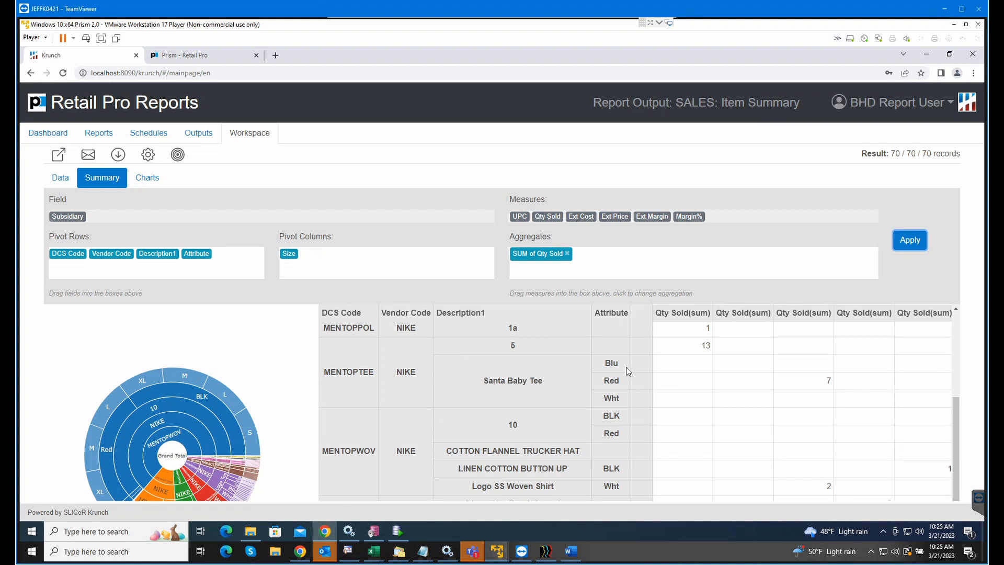
pyautogui.scroll(3, 842, 397)
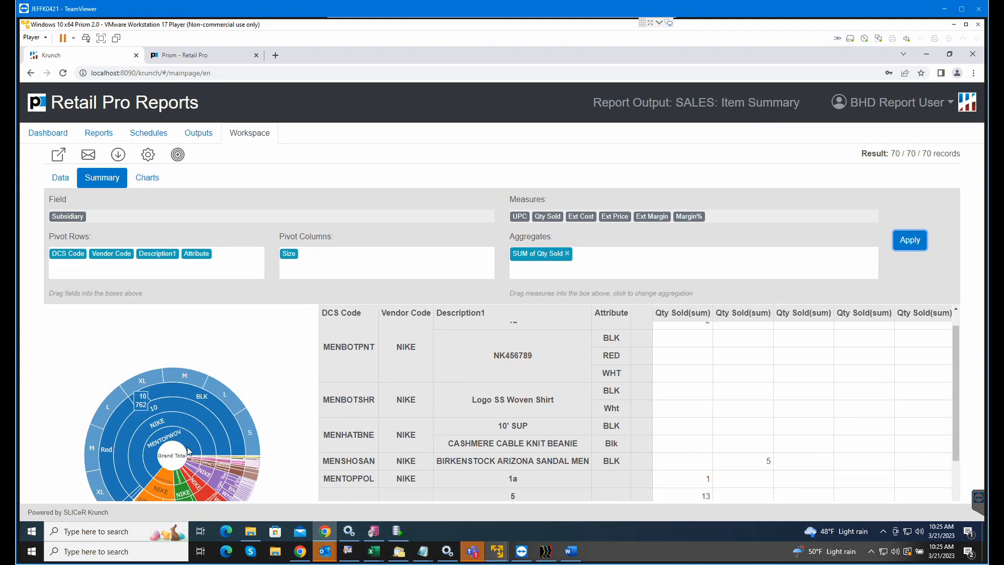
pyautogui.scroll(-1, 750, 387)
pyautogui.scroll(-2, 750, 388)
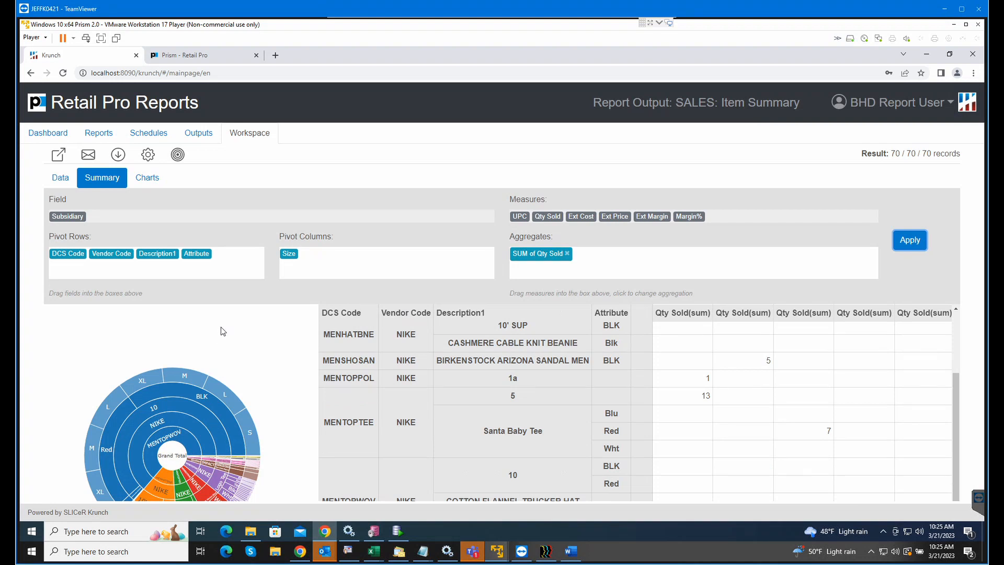
pyautogui.scroll(4, 921, 378)
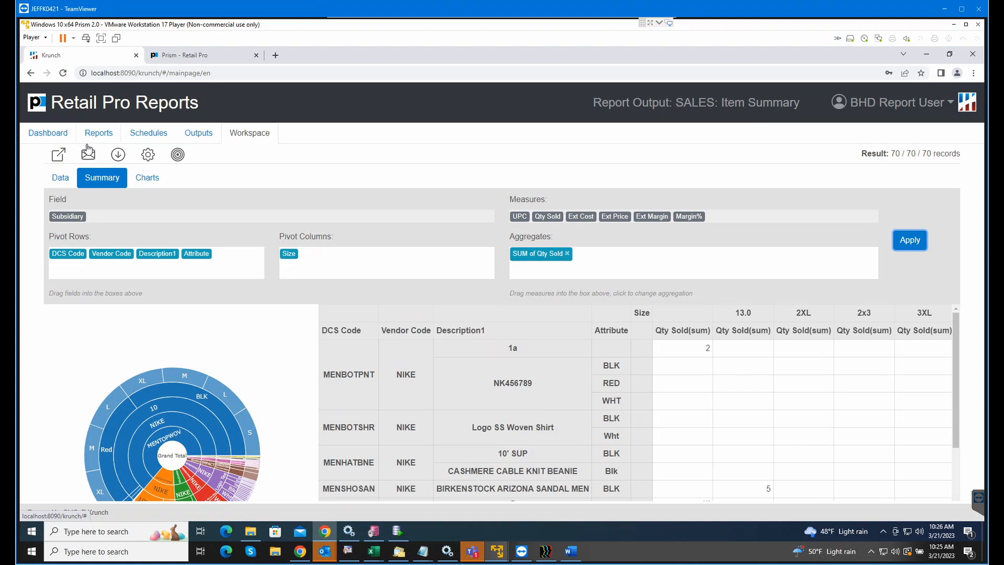
# Step: Return to the report's data view, choose Attribute as the filter field and look over the saved filter names
pyautogui.click(62, 179)
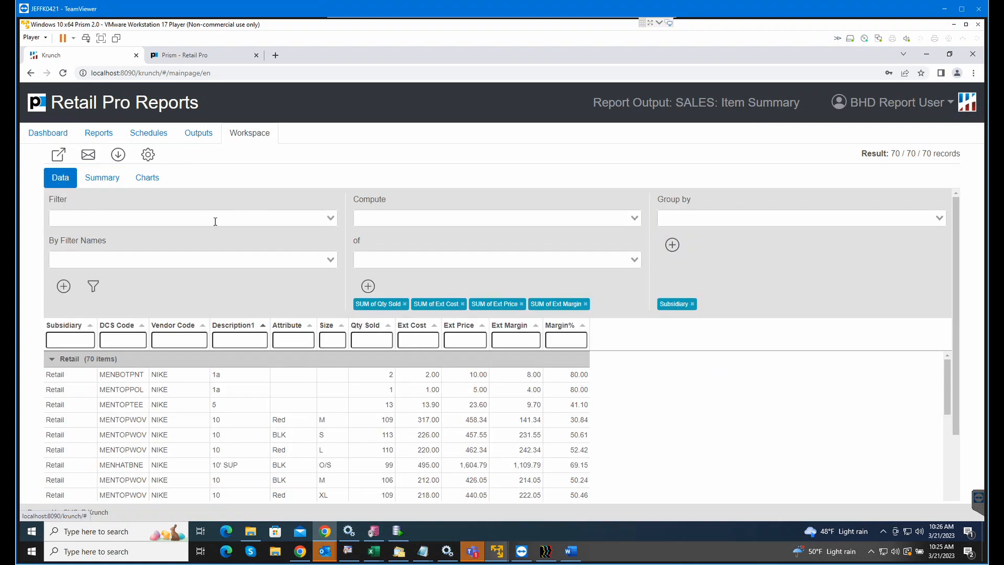
pyautogui.click(215, 222)
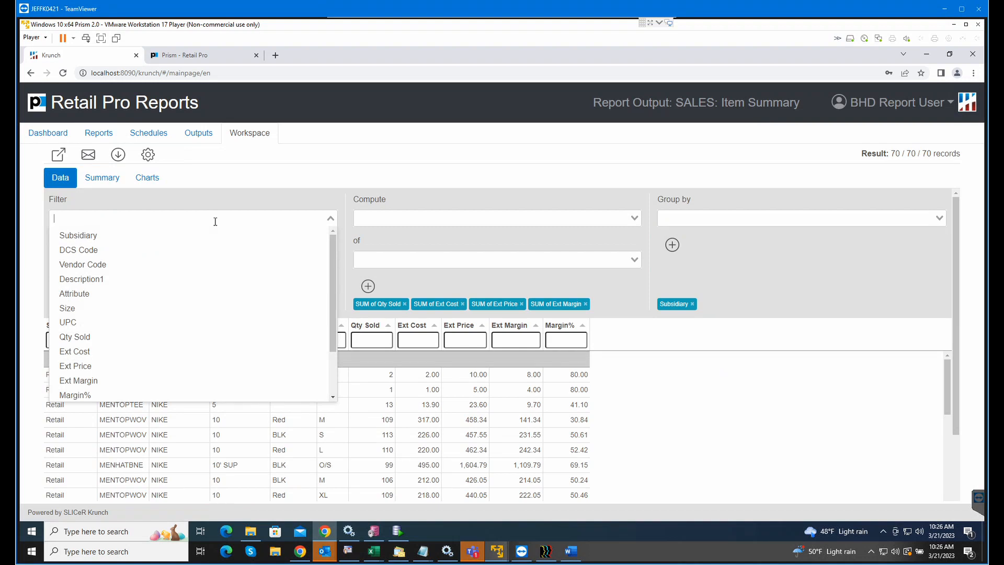
pyautogui.click(235, 205)
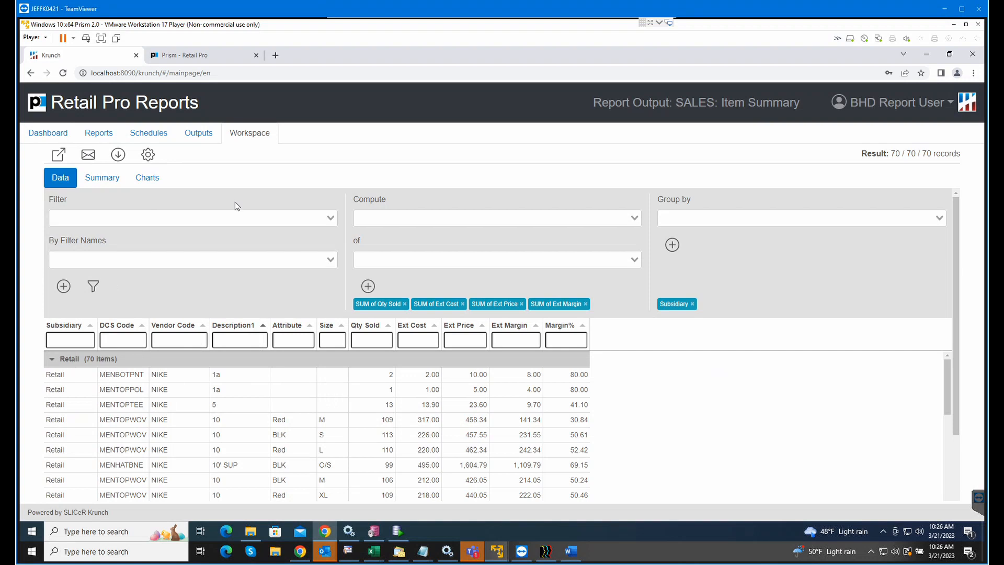
pyautogui.click(209, 224)
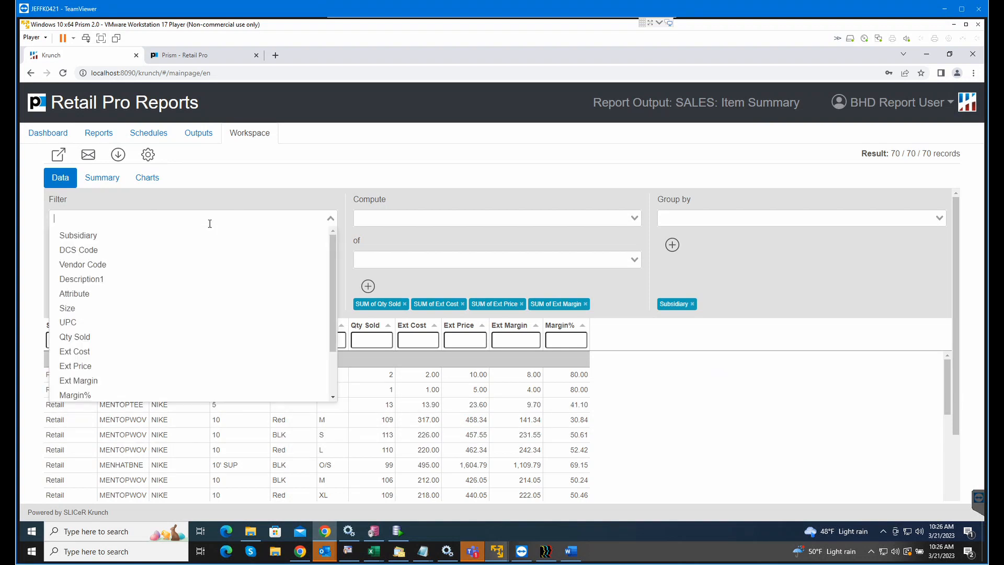
pyautogui.click(111, 294)
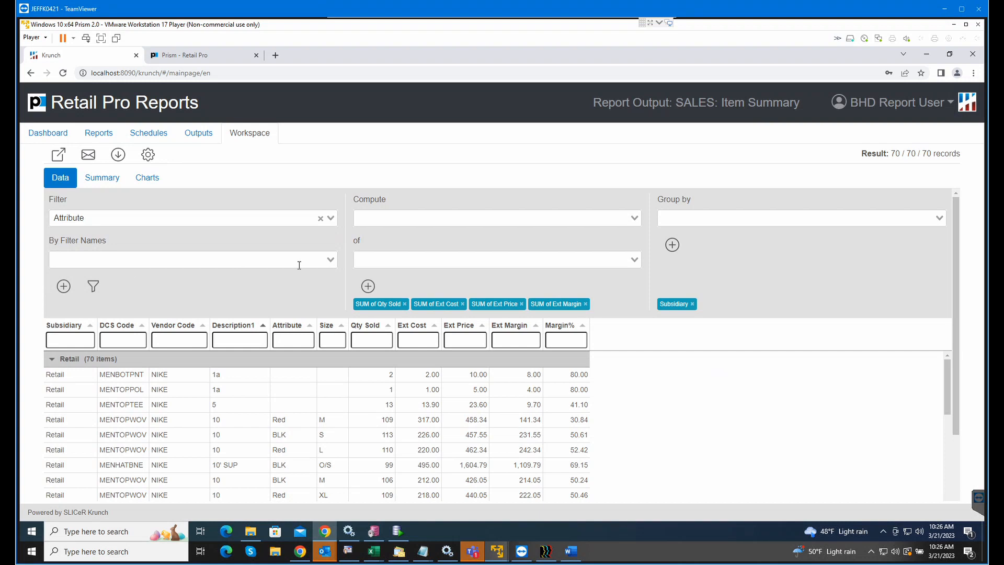
pyautogui.click(330, 260)
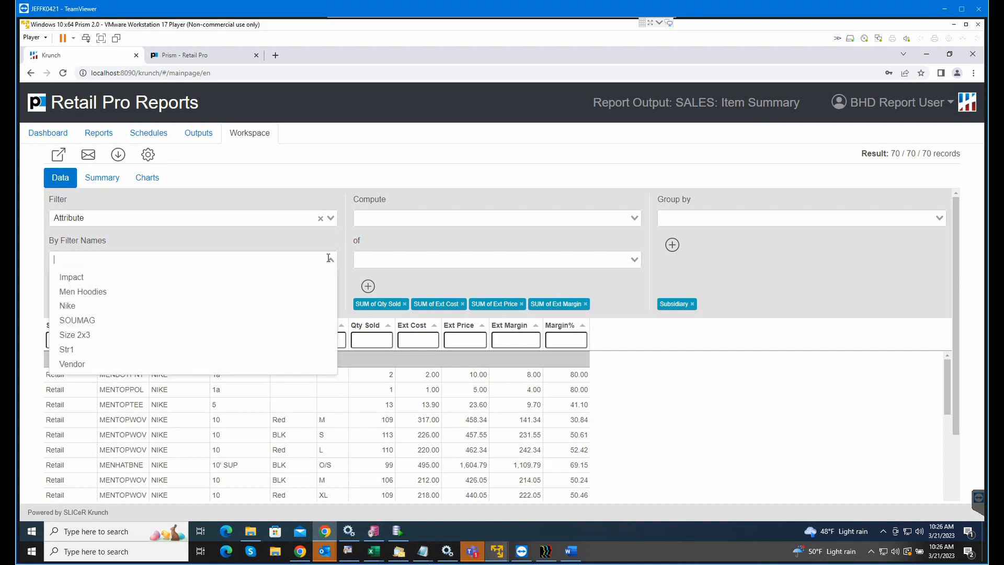
pyautogui.click(327, 260)
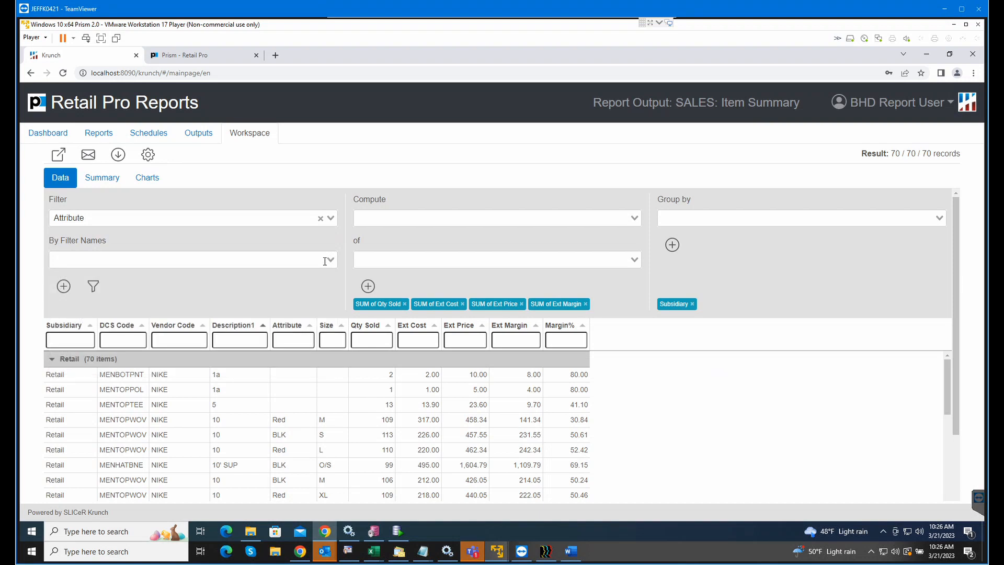
# Step: Define a new custom filter named BLACK with column type Text, condition = and value BLK
pyautogui.click(93, 287)
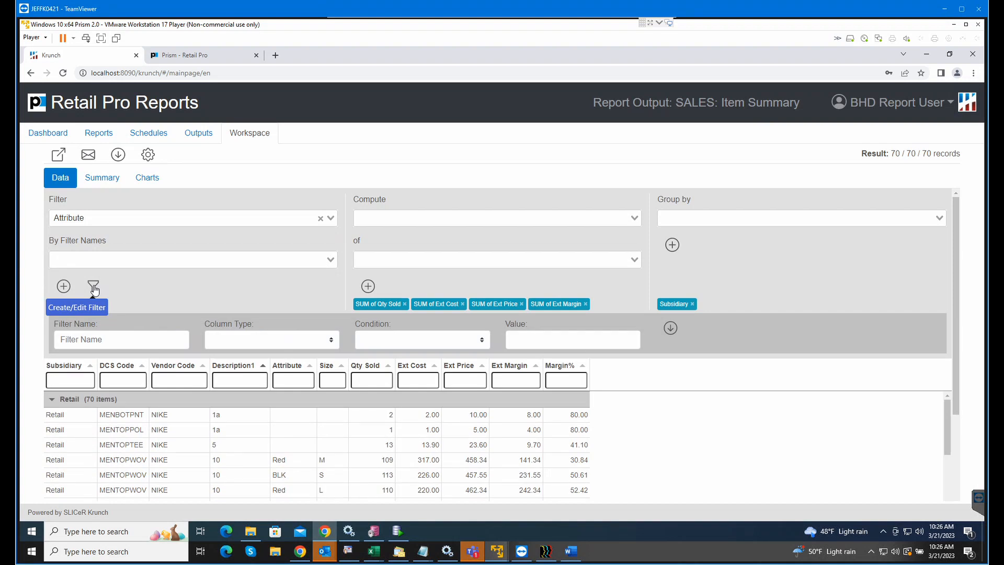
pyautogui.click(96, 340)
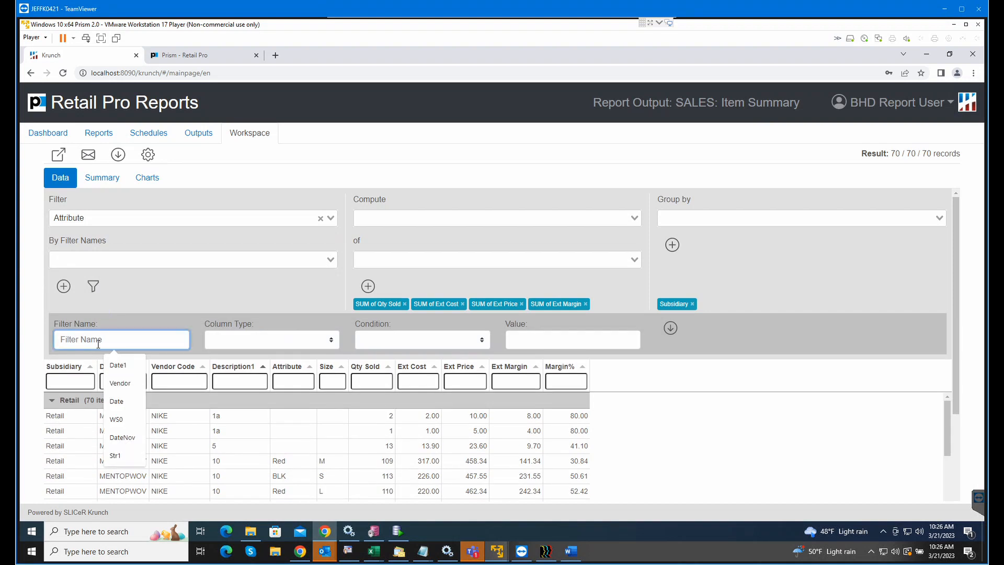
pyautogui.write('BLACK')
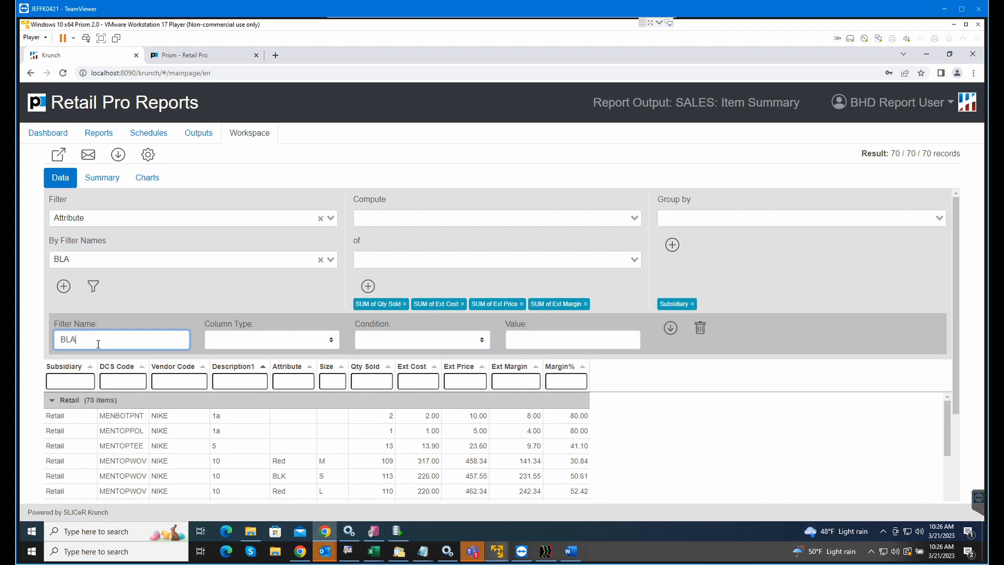
pyautogui.click(223, 345)
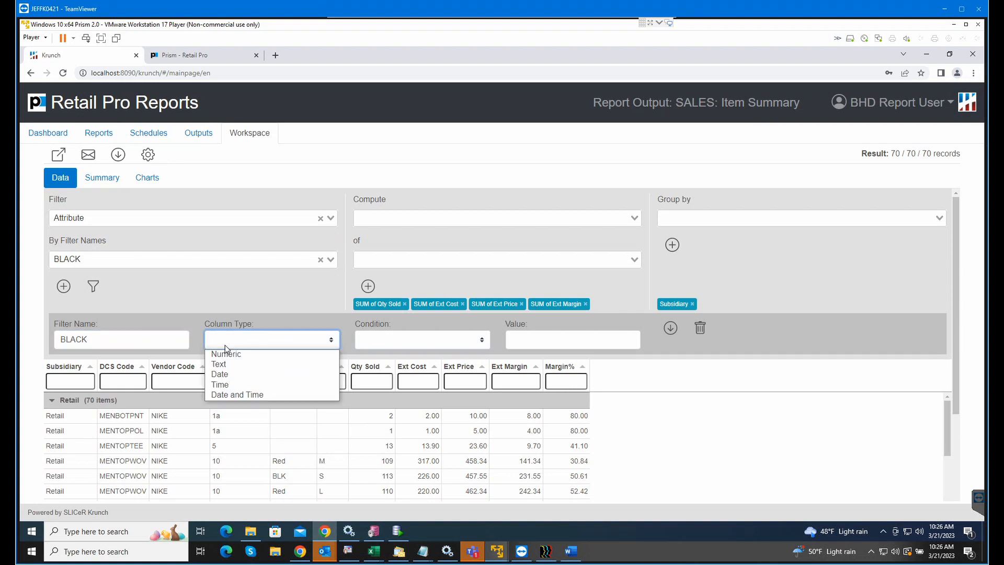
pyautogui.click(227, 366)
pyautogui.click(408, 341)
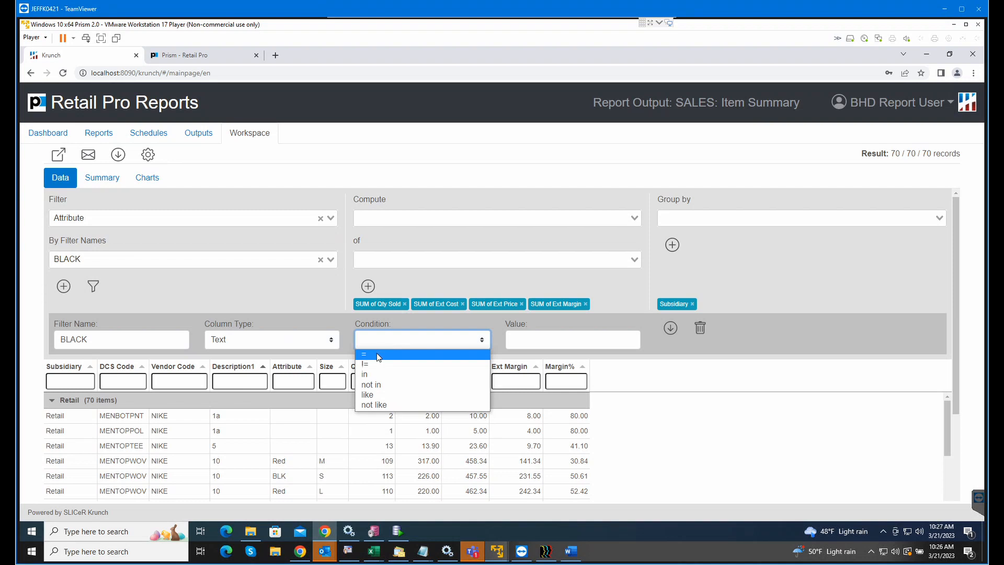
pyautogui.click(378, 356)
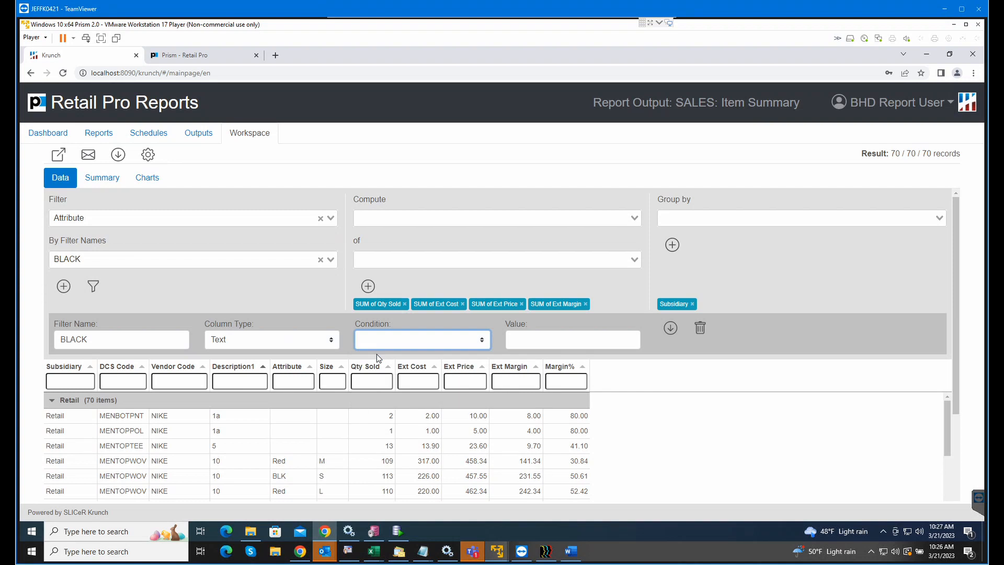
pyautogui.click(527, 338)
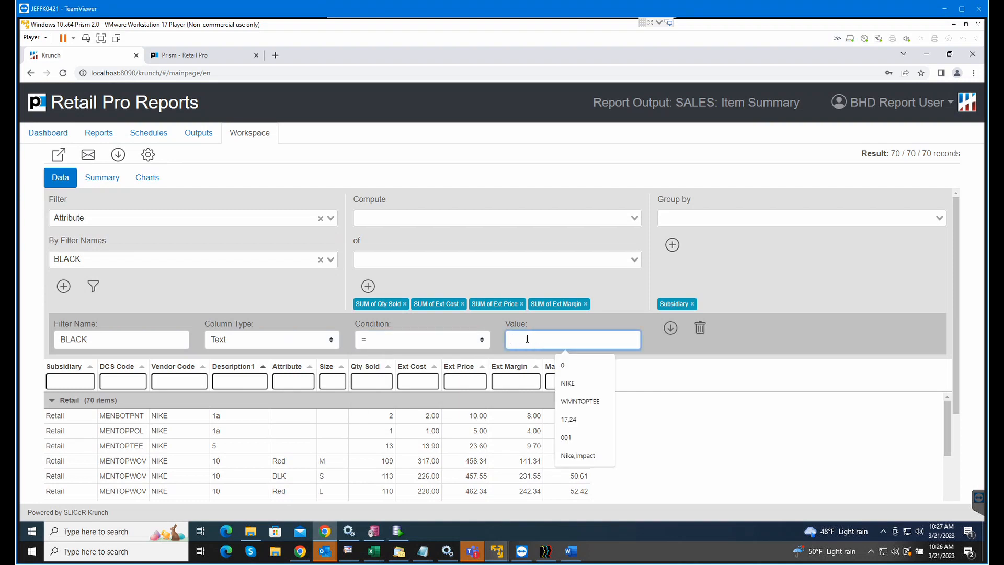
pyautogui.write('BLK')
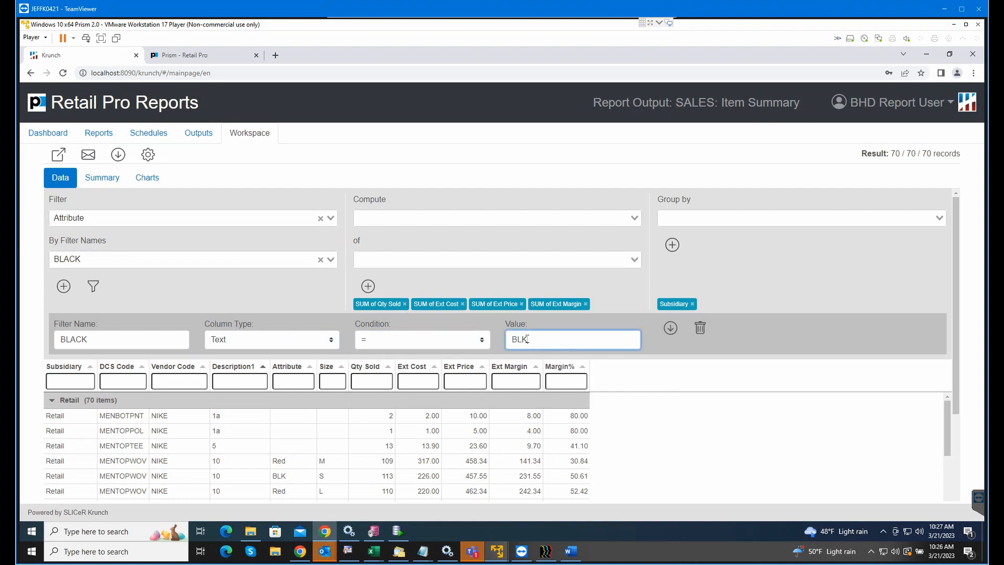
# Step: Set the BLACK filter's condition to in with the values BLK,Blk,blk,Black,BLACK and save the filter
pyautogui.click(478, 338)
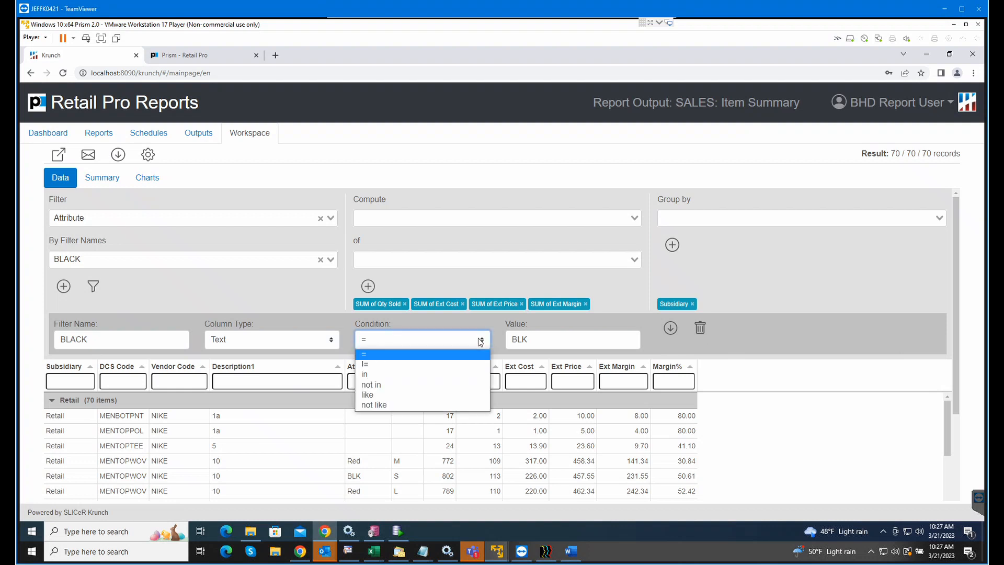
pyautogui.click(372, 375)
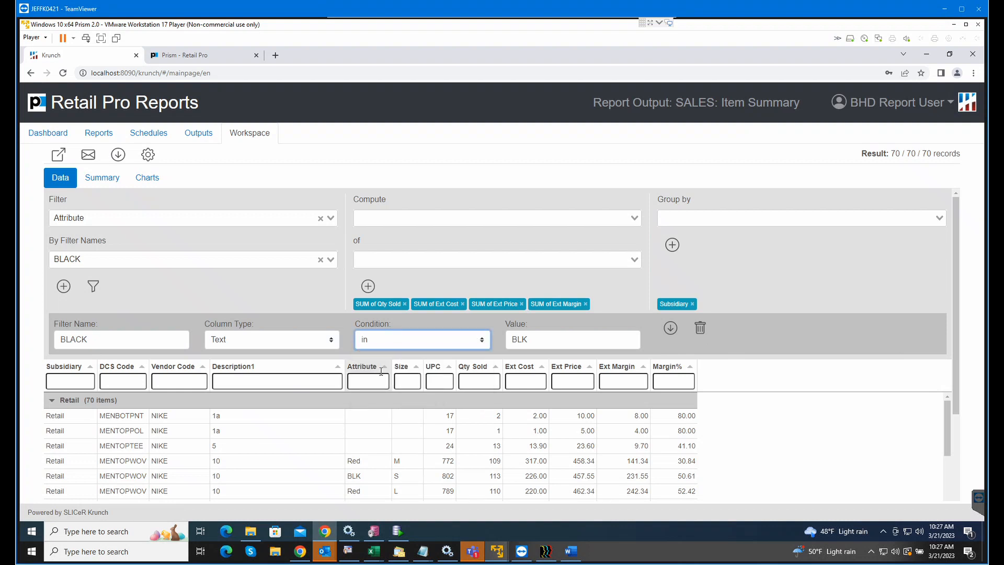
pyautogui.click(544, 339)
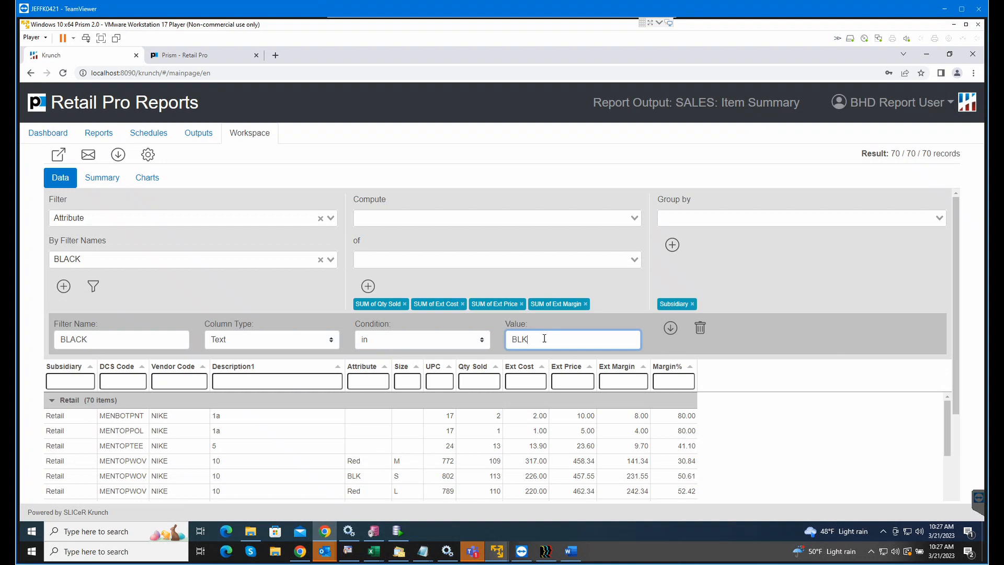
pyautogui.write(',Blk,blk,Black,BLACK')
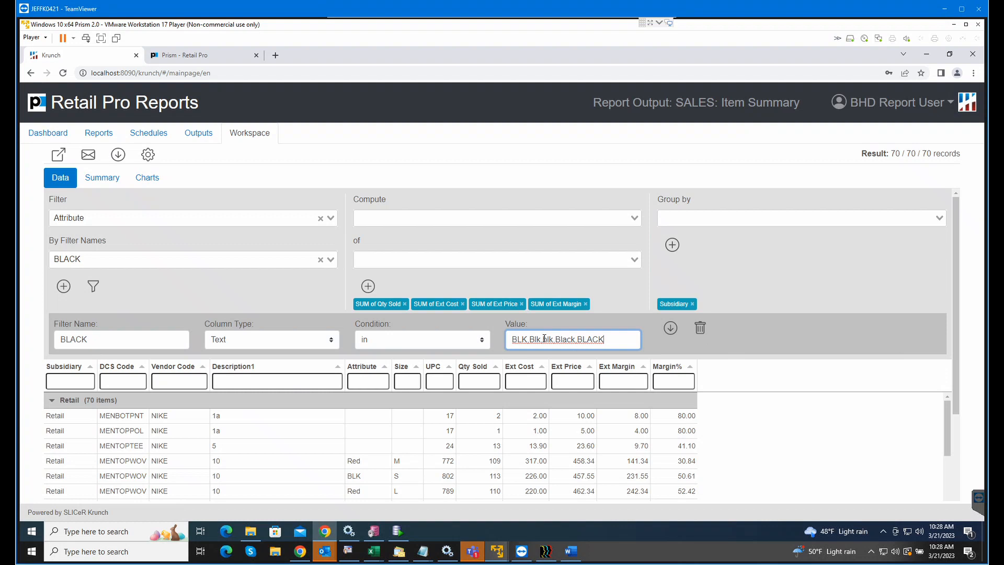
pyautogui.click(670, 332)
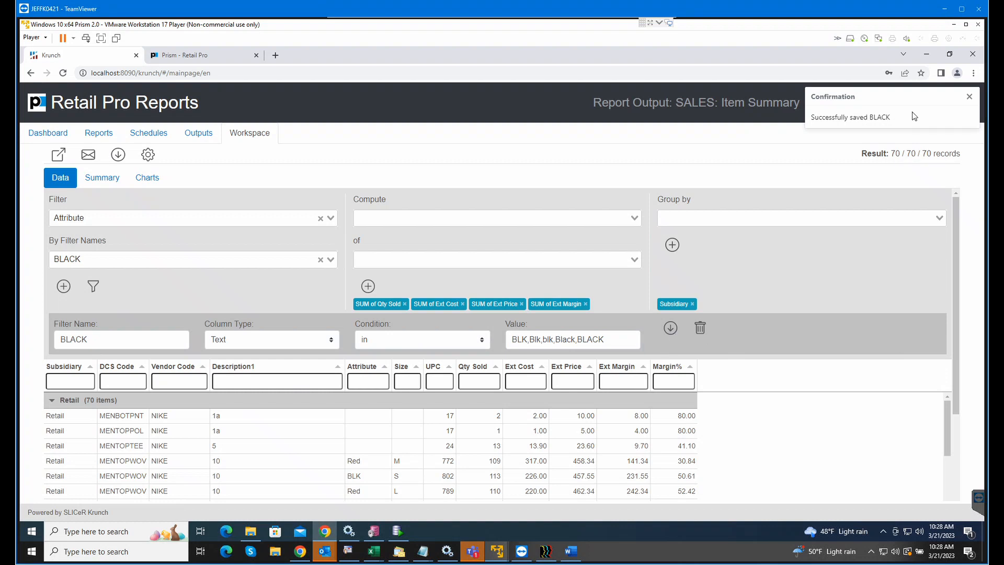
pyautogui.click(969, 97)
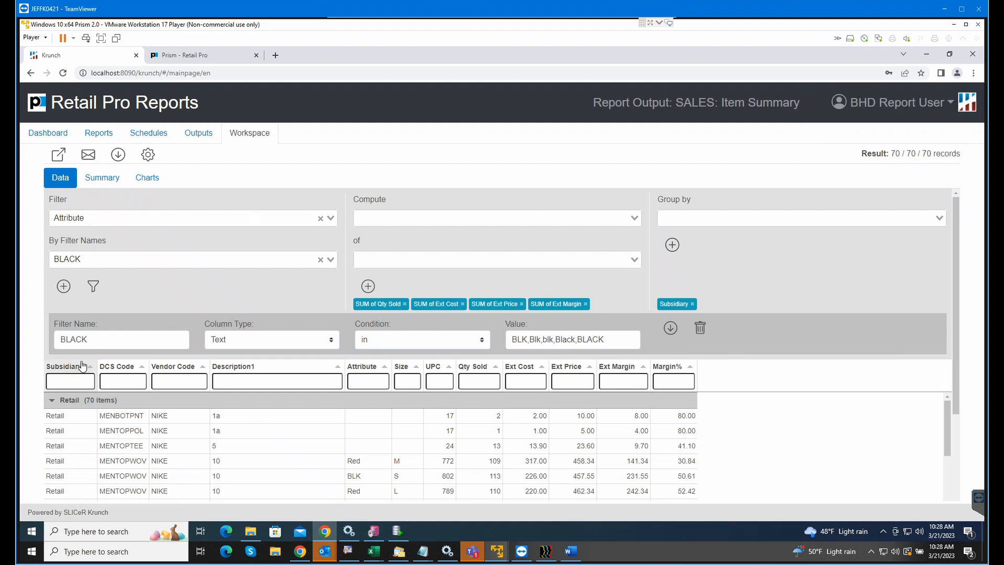
# Step: Add and apply the BLACK filter on Attribute, then review the filtered item rows and totals
pyautogui.click(64, 287)
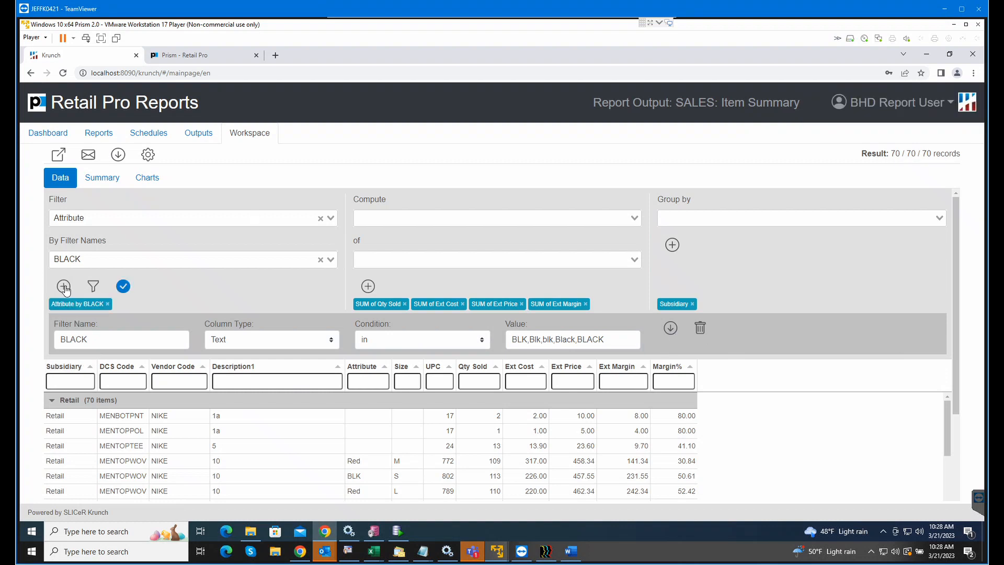
pyautogui.click(123, 288)
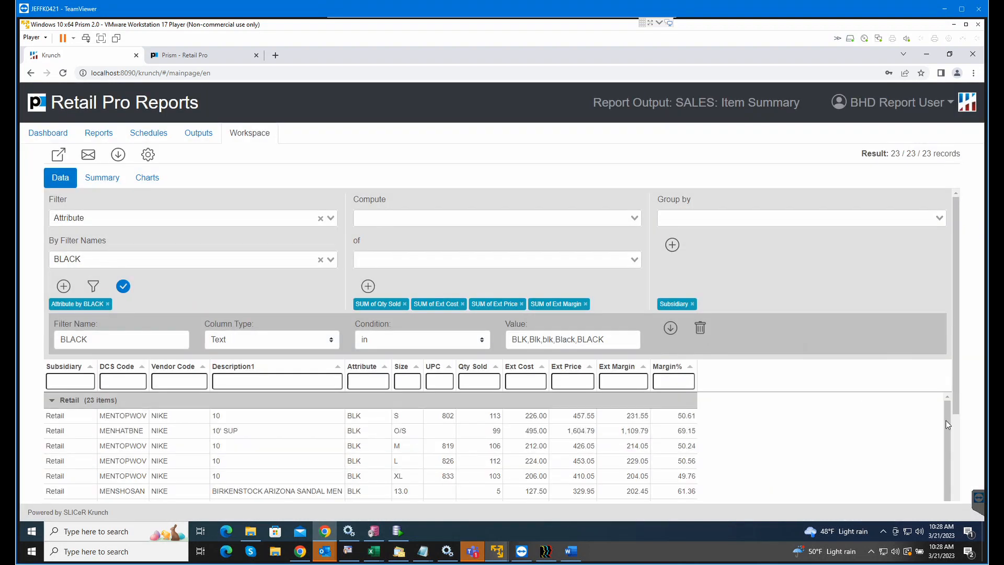
pyautogui.moveTo(959, 347); pyautogui.dragTo(961, 429)
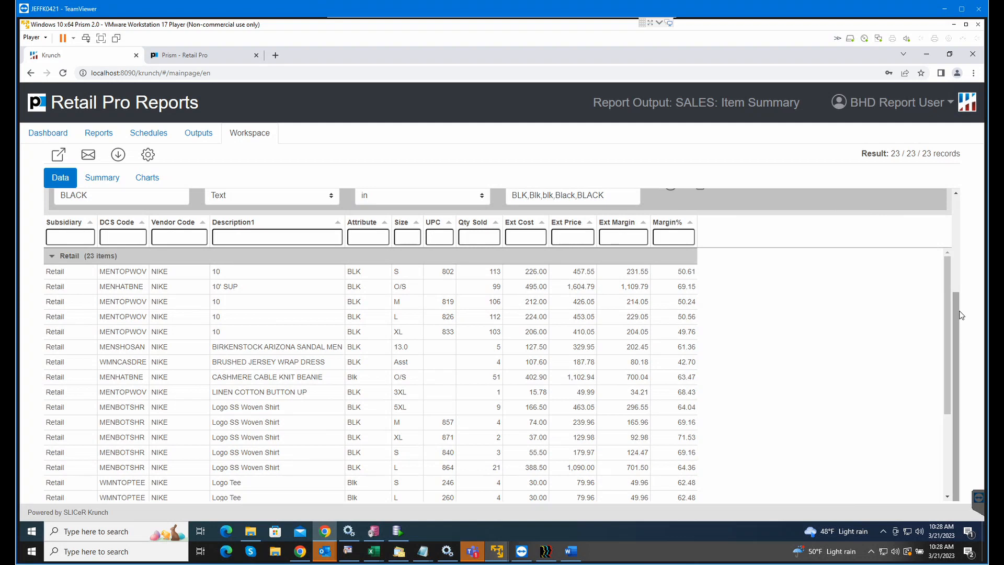
pyautogui.moveTo(946, 305); pyautogui.dragTo(941, 379)
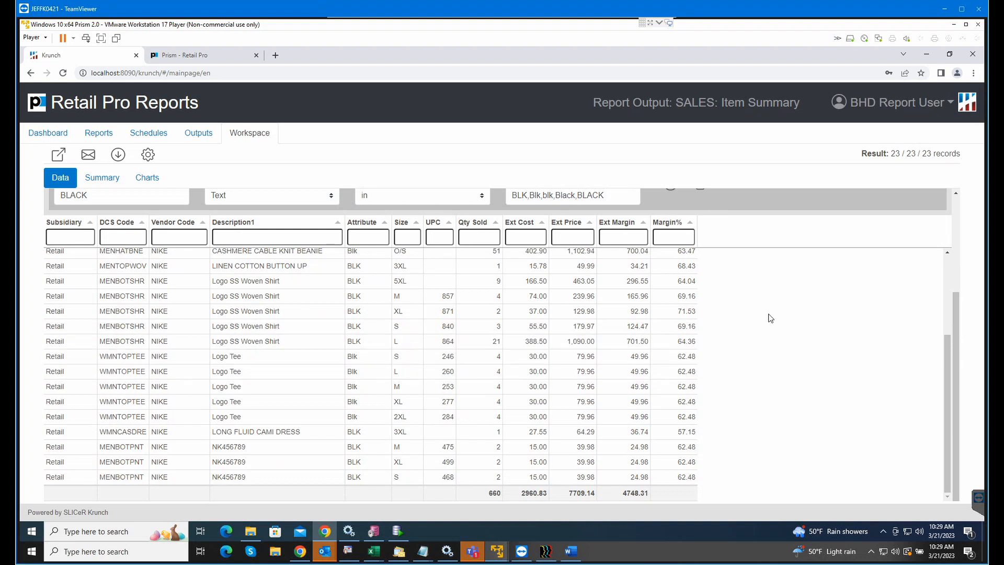
pyautogui.scroll(1, 633, 298)
pyautogui.scroll(2, 633, 298)
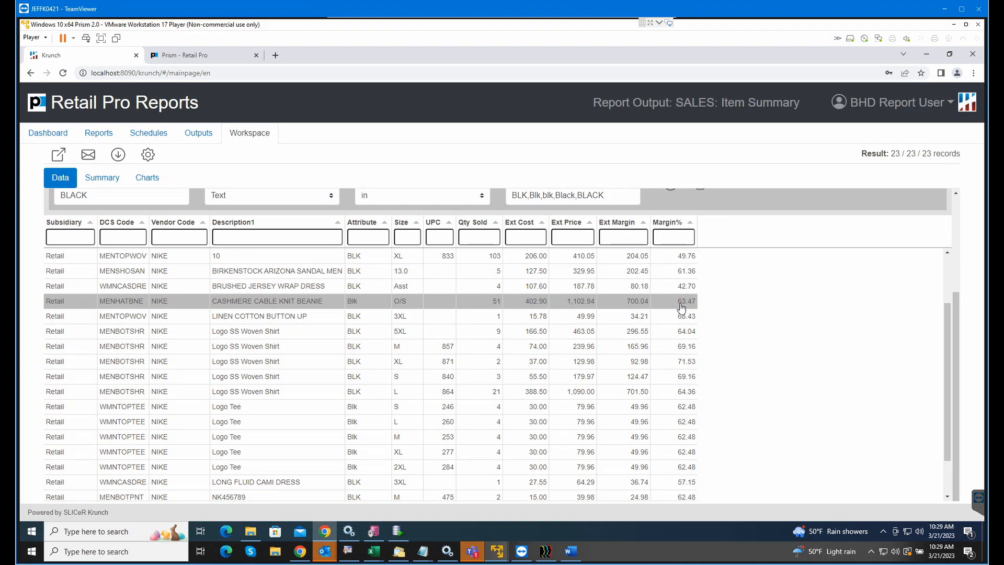
pyautogui.scroll(4, 681, 308)
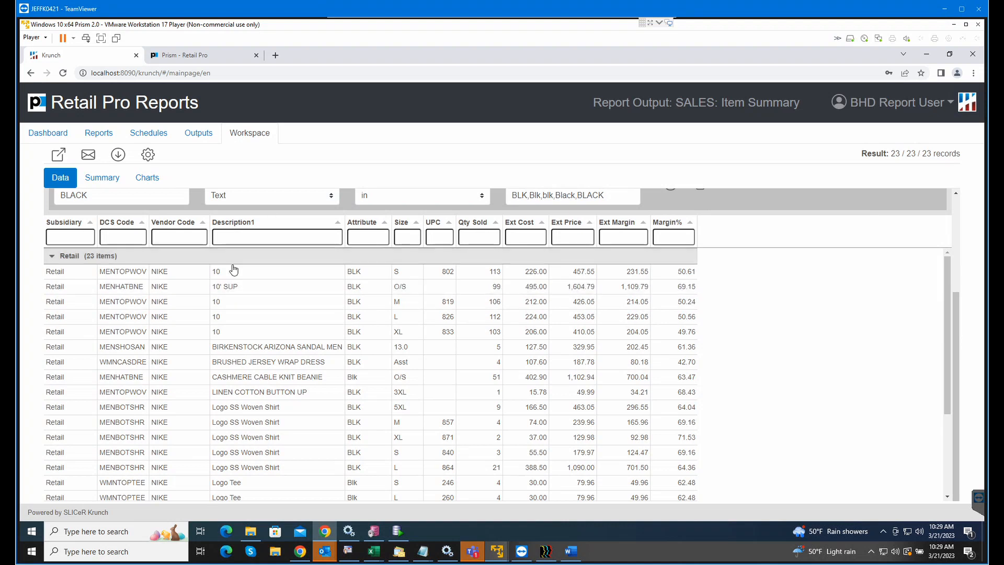
pyautogui.scroll(2, 235, 243)
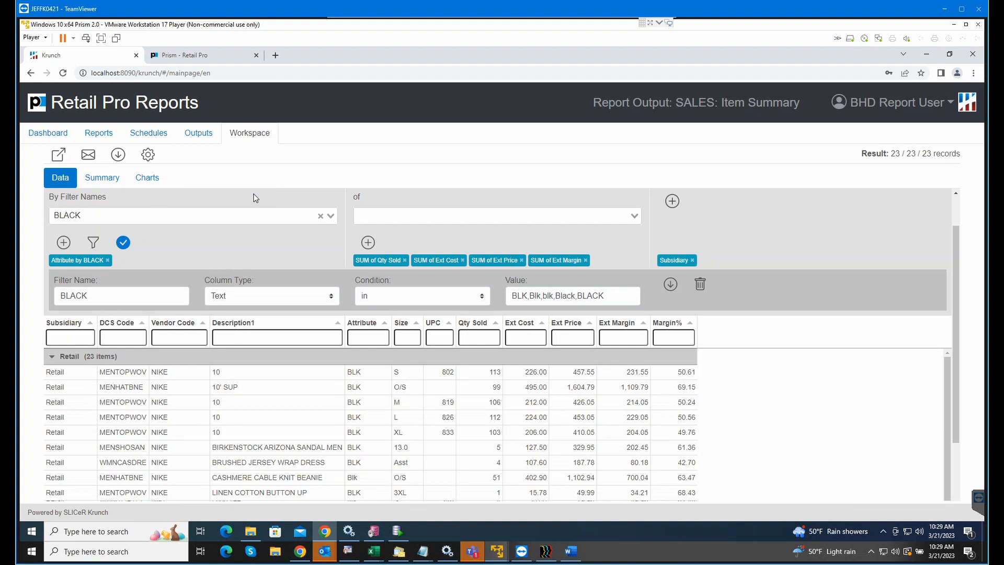
pyautogui.scroll(1, 255, 199)
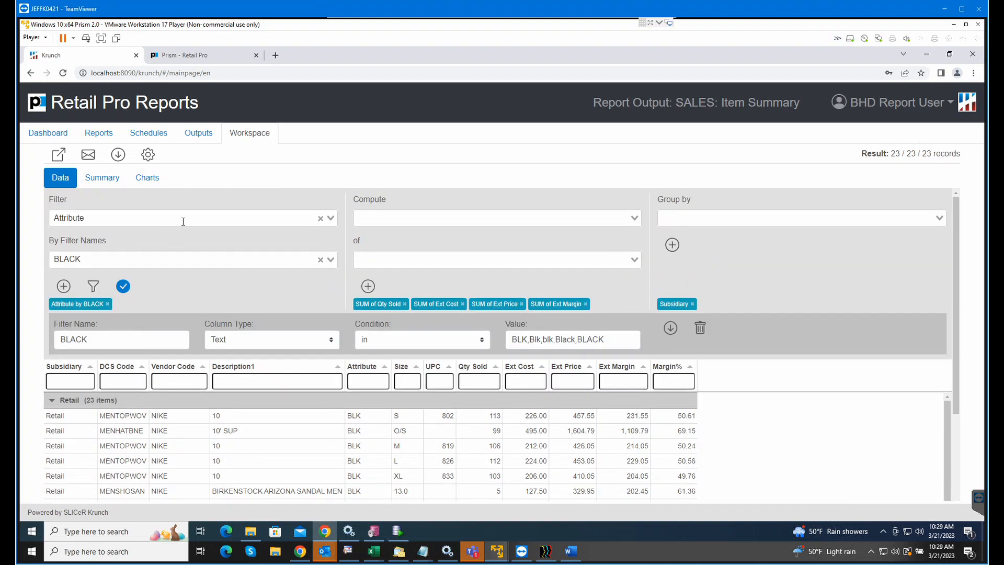
# Step: Choose Date Filter as the filter field and look over the saved date filter names
pyautogui.click(163, 226)
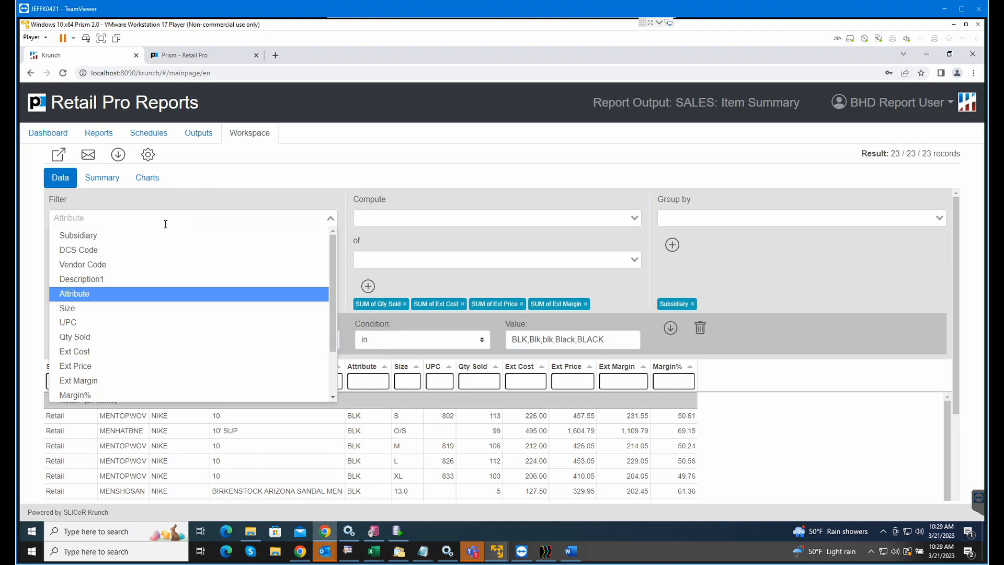
pyautogui.scroll(-3, 125, 356)
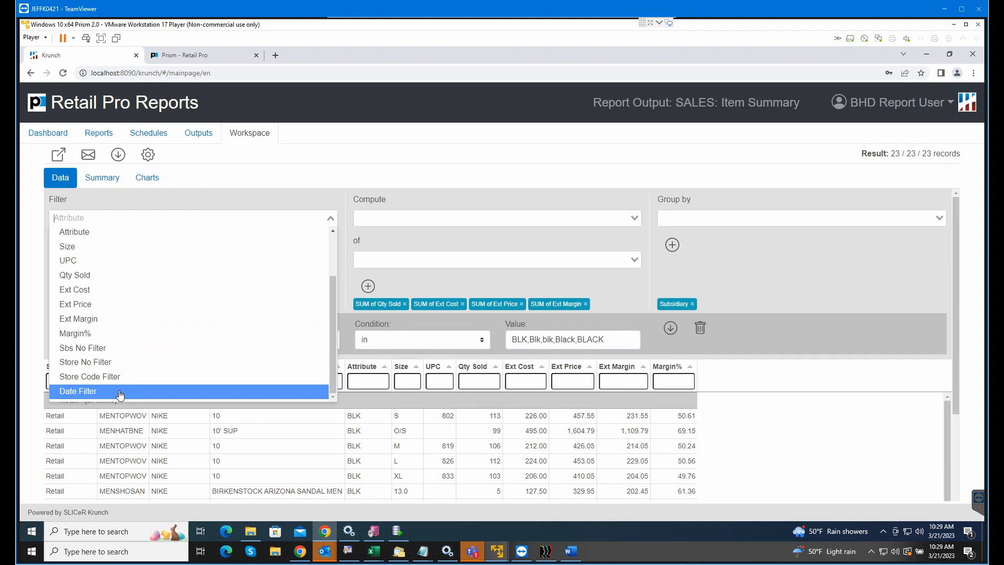
pyautogui.click(120, 393)
pyautogui.click(314, 260)
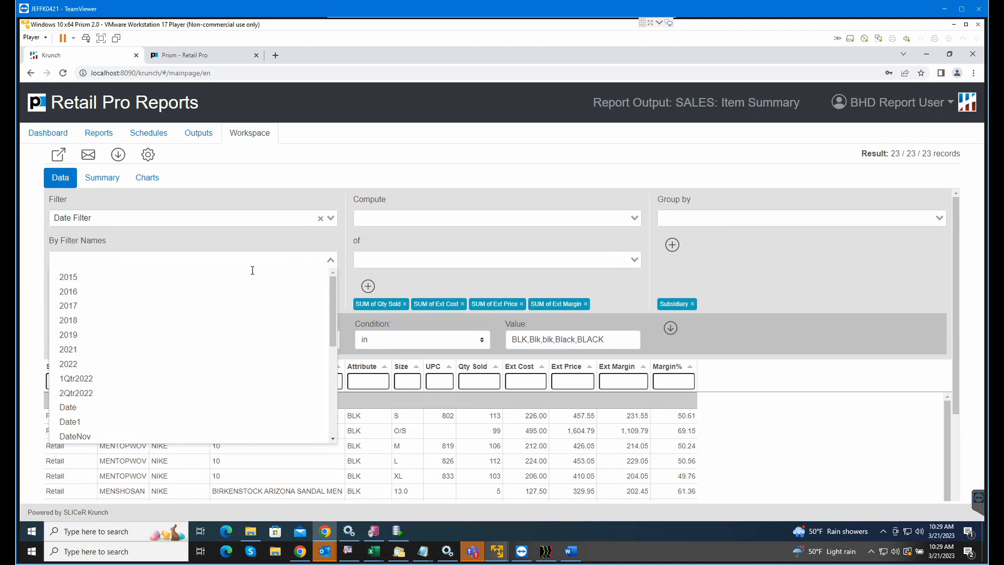
pyautogui.scroll(-2, 214, 287)
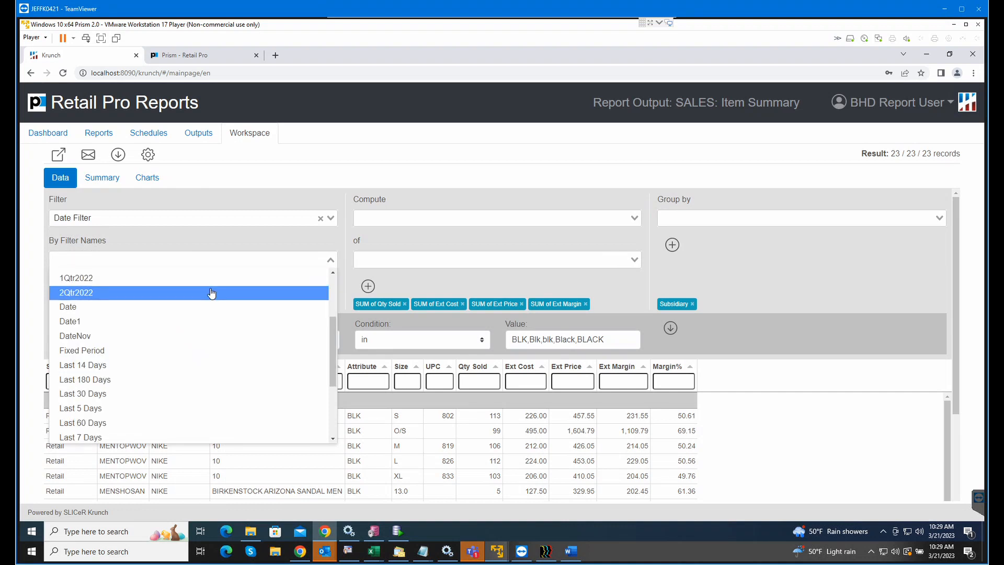
pyautogui.scroll(-3, 212, 293)
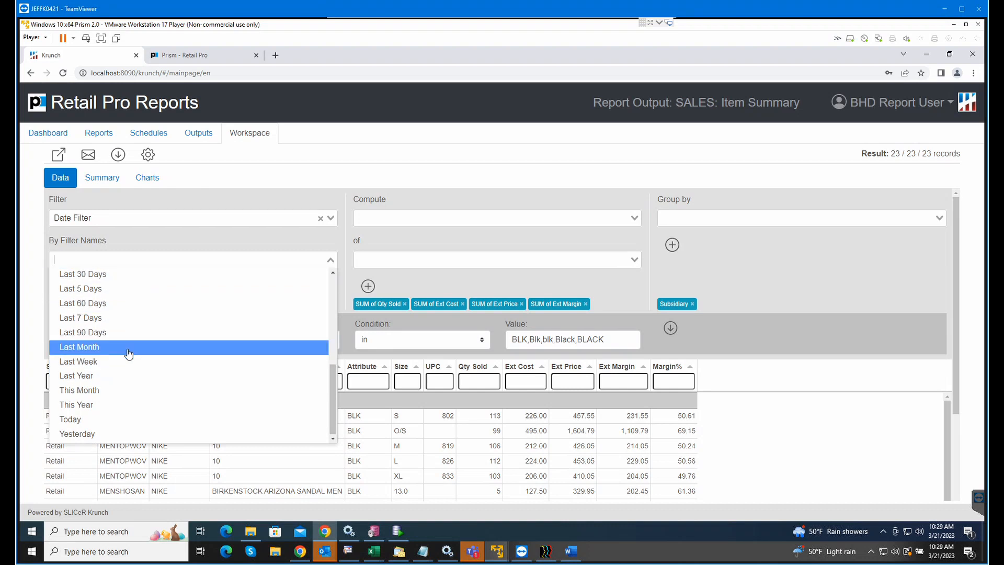
pyautogui.scroll(5, 126, 387)
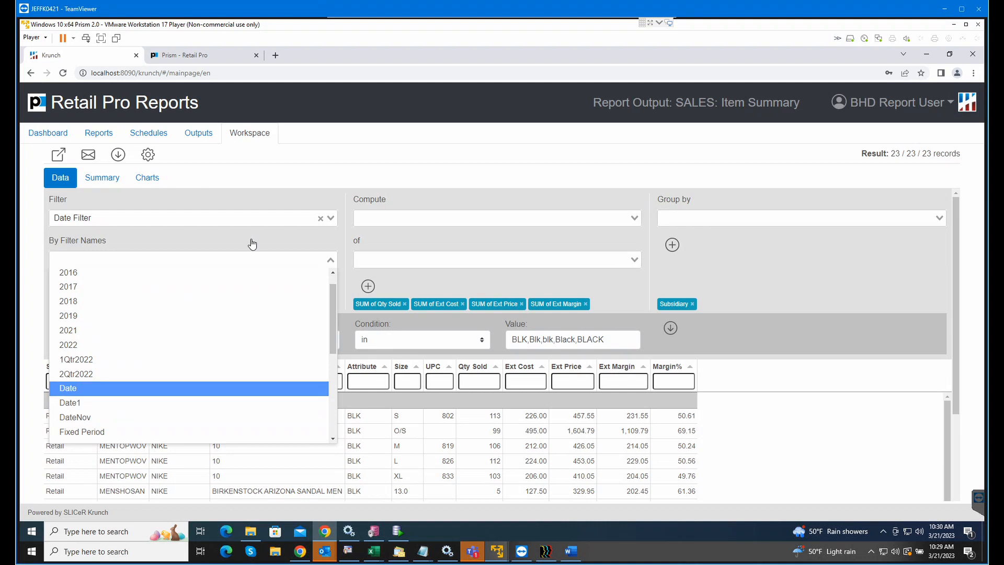
pyautogui.click(238, 227)
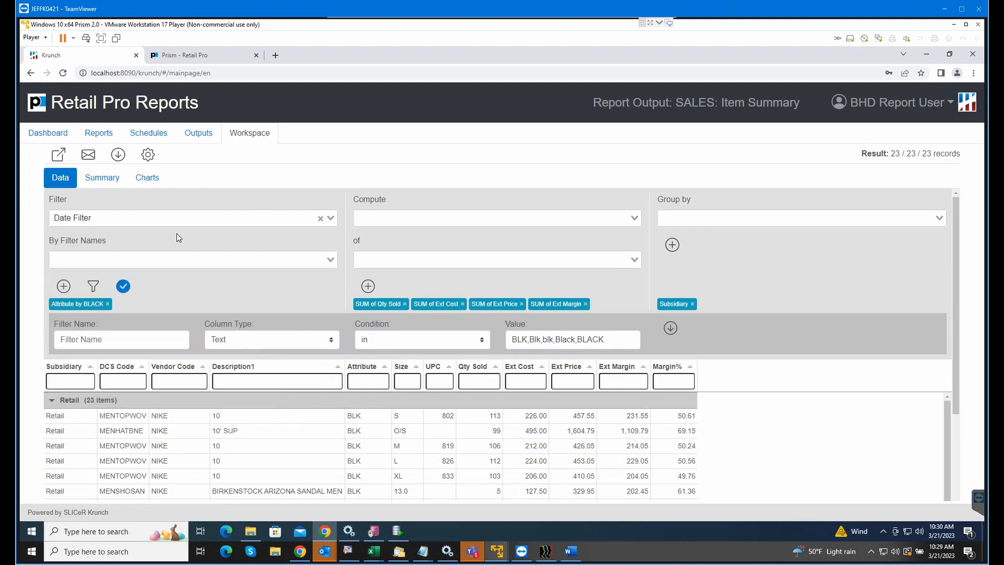
# Step: Load the saved Date1 date filter and set the start of its between range to 2023-01-15
pyautogui.click(160, 260)
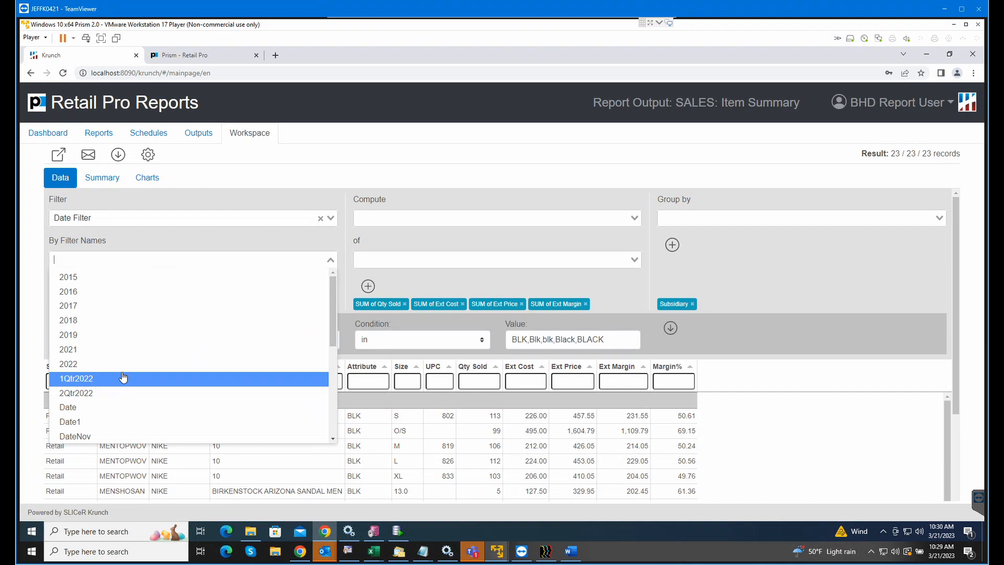
pyautogui.click(116, 422)
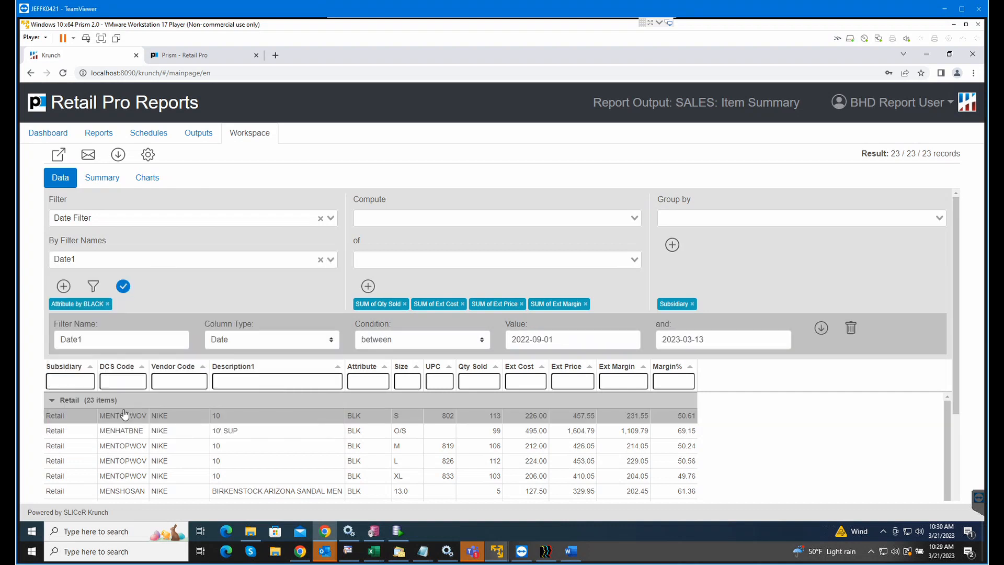
pyautogui.click(587, 341)
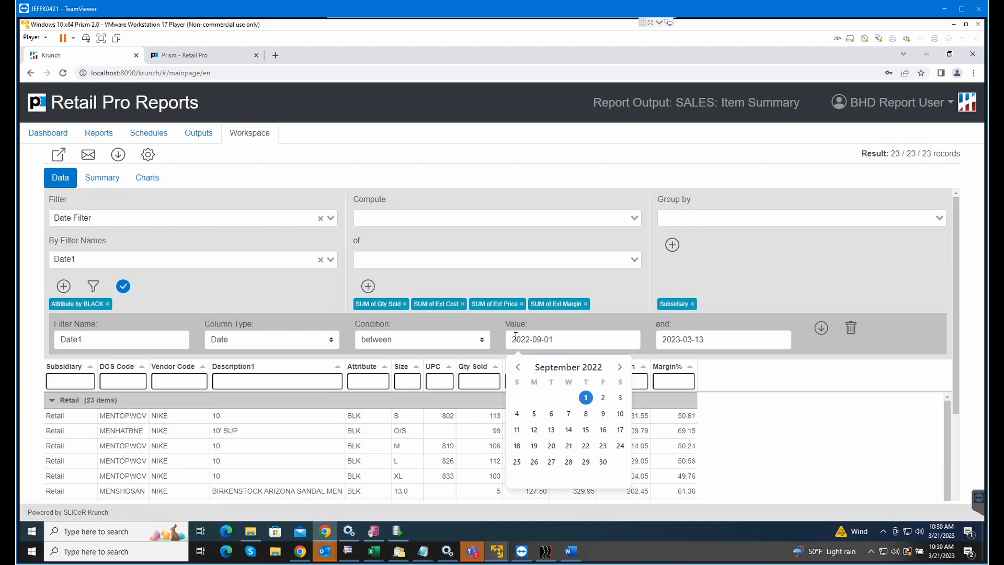
pyautogui.click(621, 368)
pyautogui.click(621, 368)
pyautogui.click(620, 368)
pyautogui.click(621, 368)
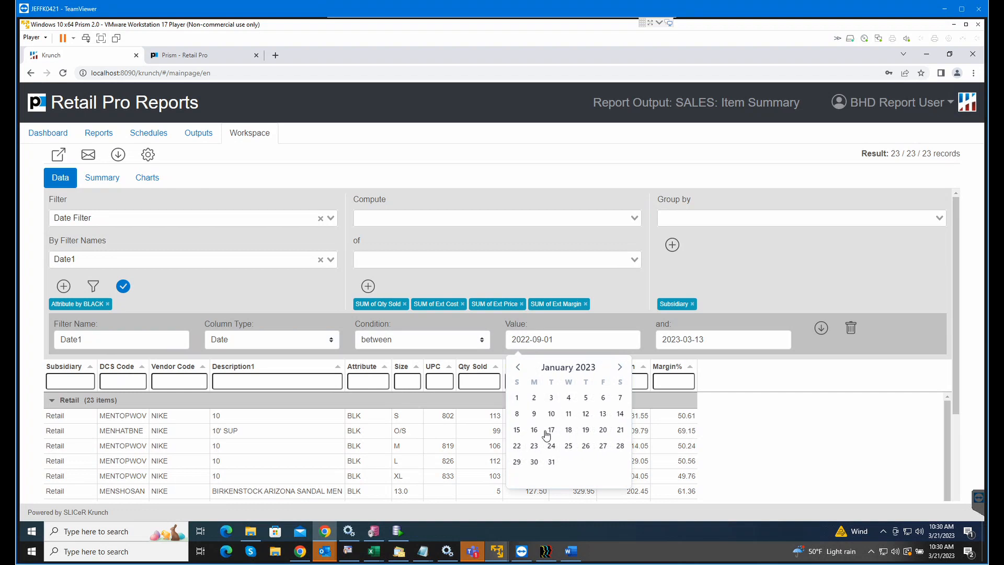
pyautogui.click(517, 431)
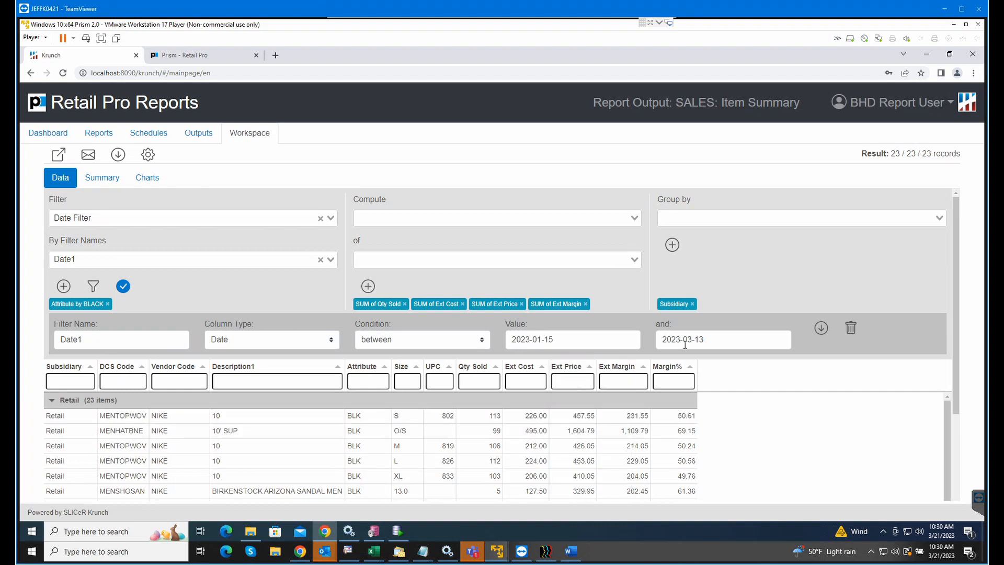
# Step: Set the Date1 filter's end date to 2023-03-20 and save the filter
pyautogui.click(715, 340)
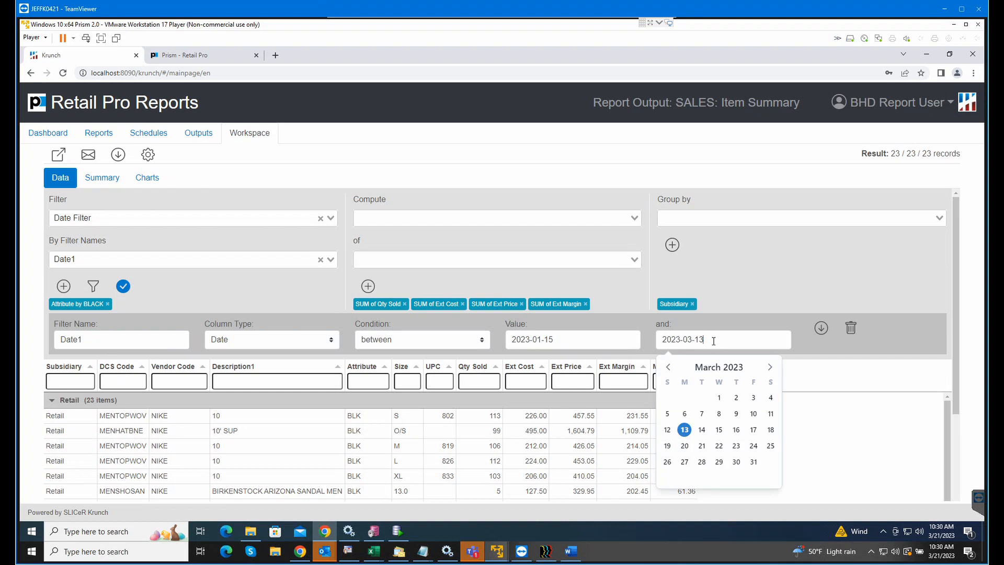
pyautogui.click(685, 429)
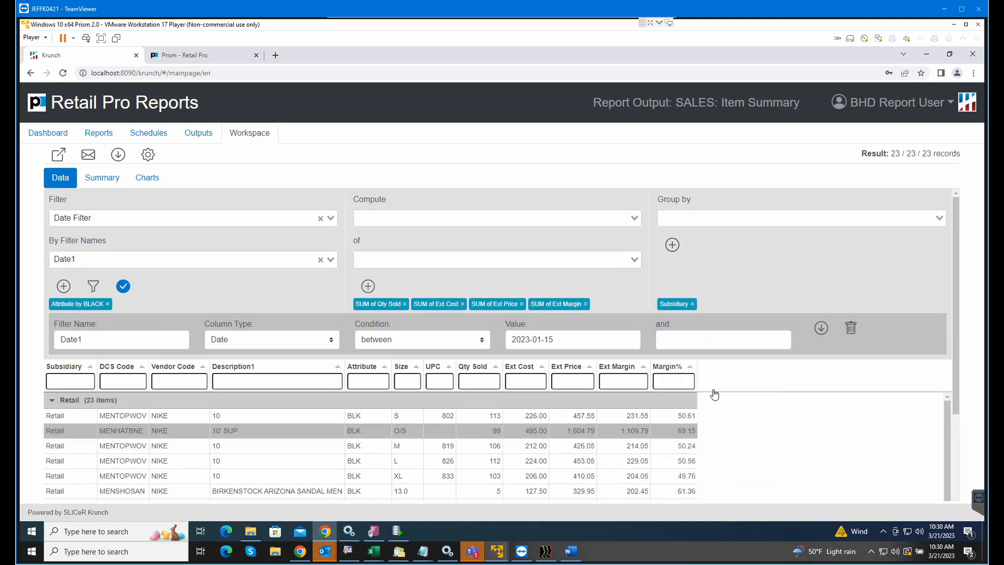
pyautogui.click(701, 340)
pyautogui.click(685, 445)
pyautogui.click(822, 329)
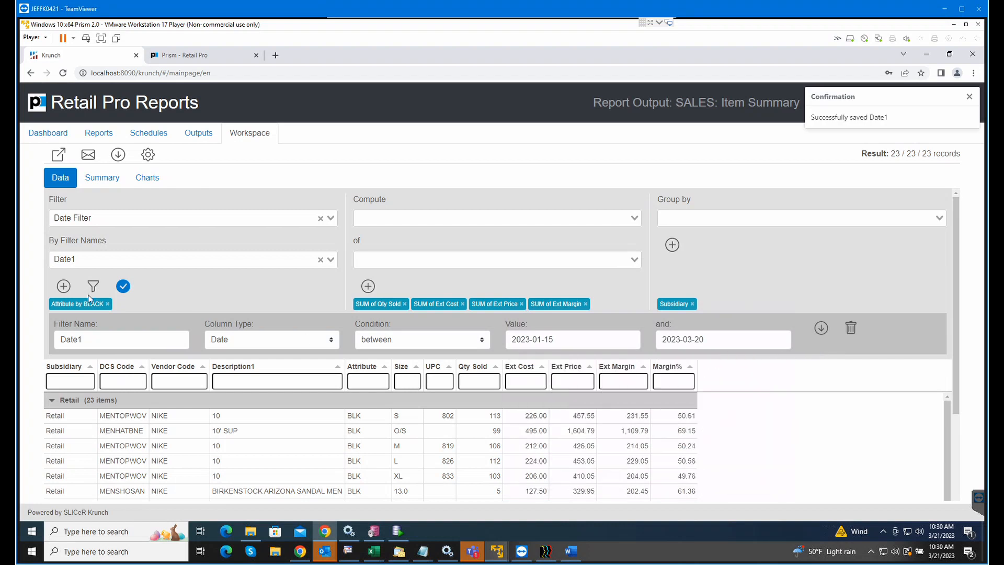
# Step: Add and apply the Date1 filter on Date Filter, then remove both the date filter and the BLACK attribute filter from the report
pyautogui.click(63, 288)
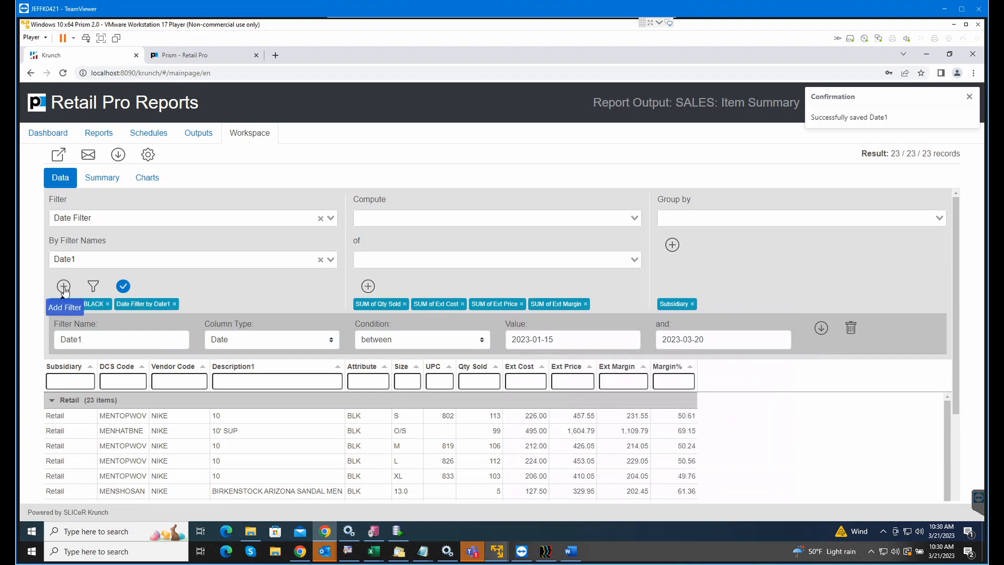
pyautogui.click(123, 287)
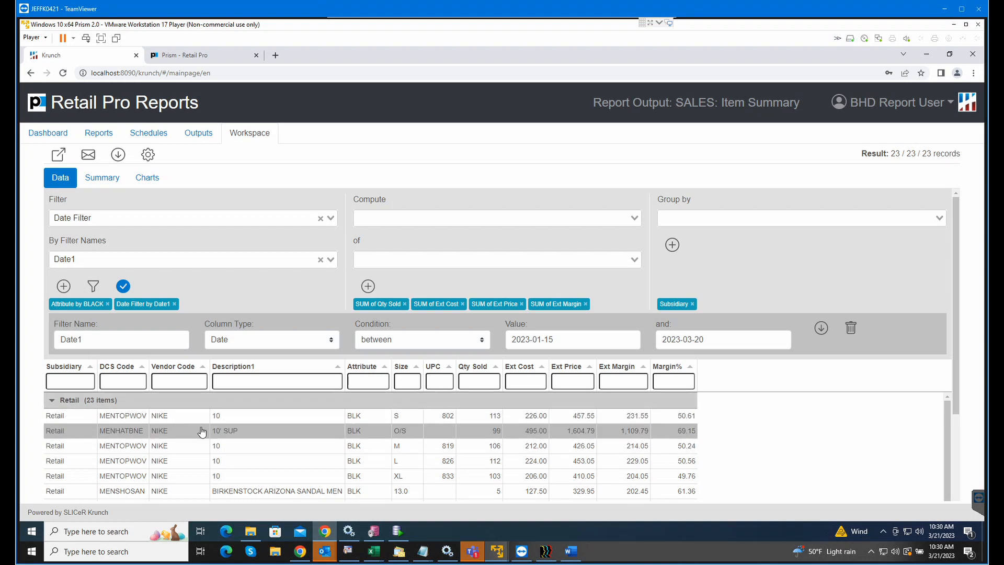
pyautogui.click(174, 304)
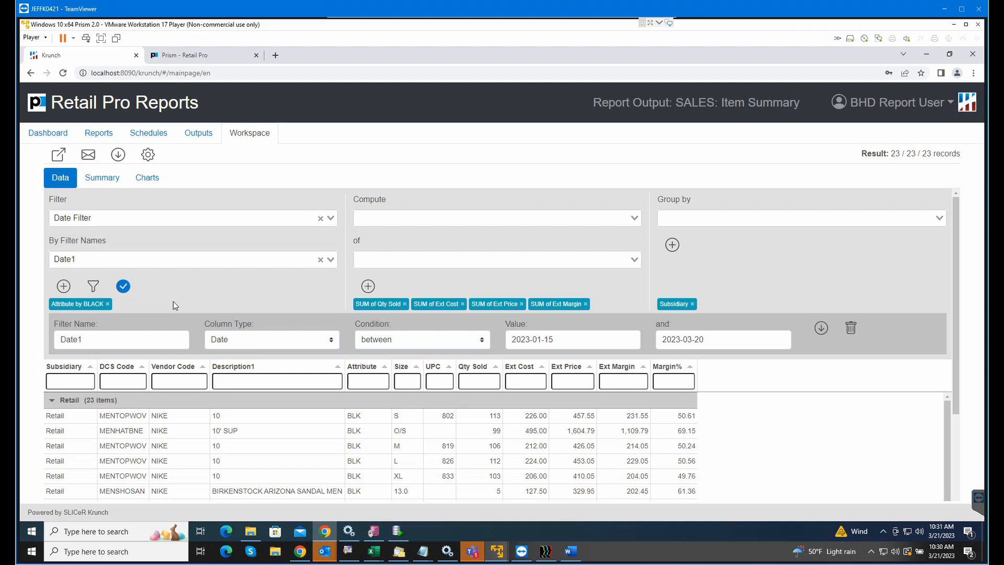
pyautogui.click(108, 303)
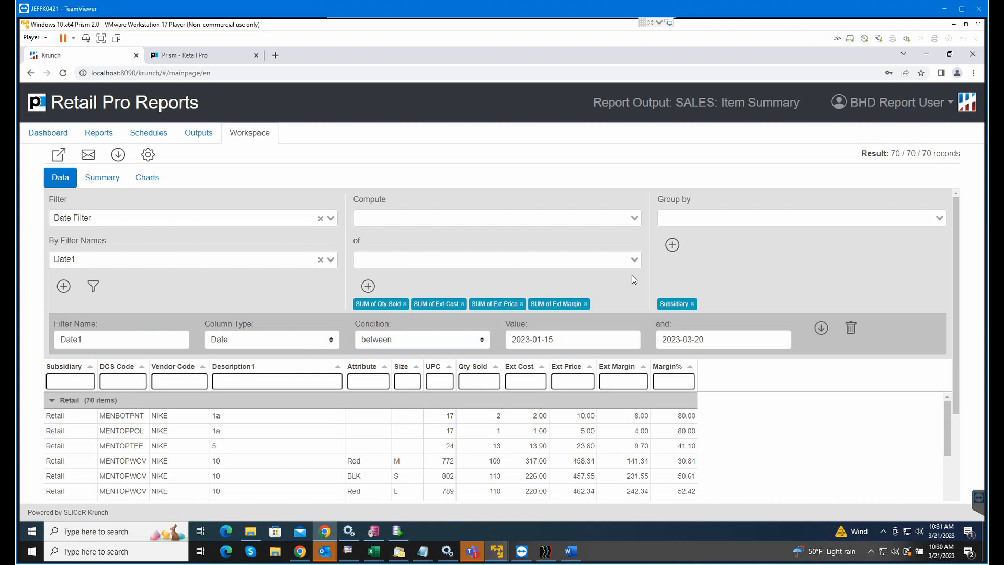
# Step: Add DCS Code as a grouping level below Subsidiary and look over the grouped items and subtotals
pyautogui.click(683, 218)
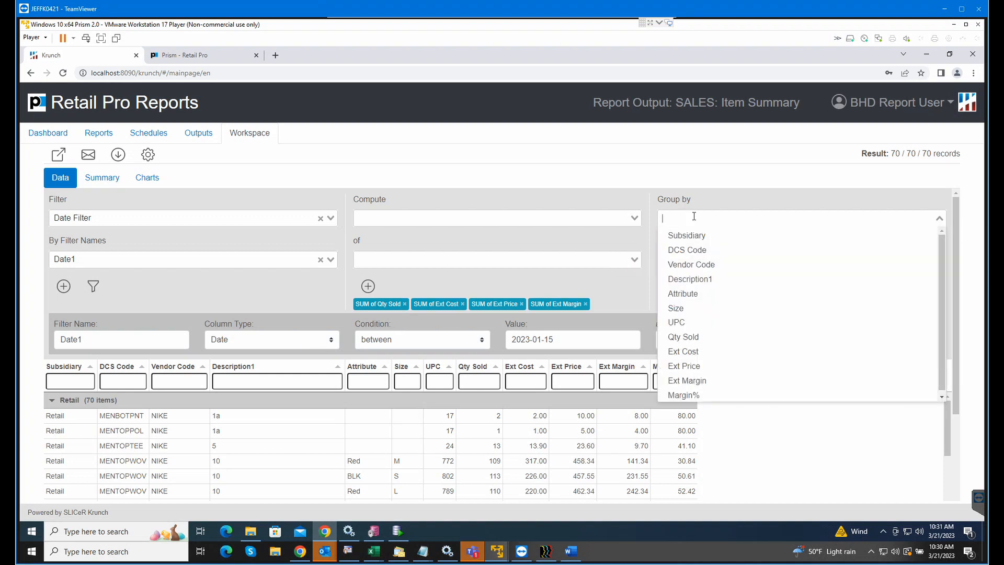
pyautogui.click(692, 251)
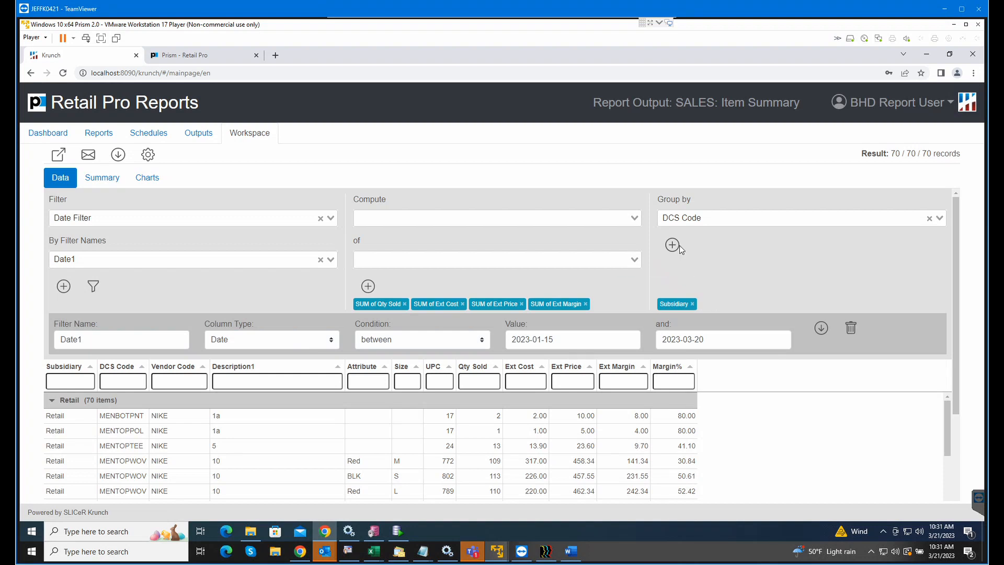
pyautogui.click(673, 245)
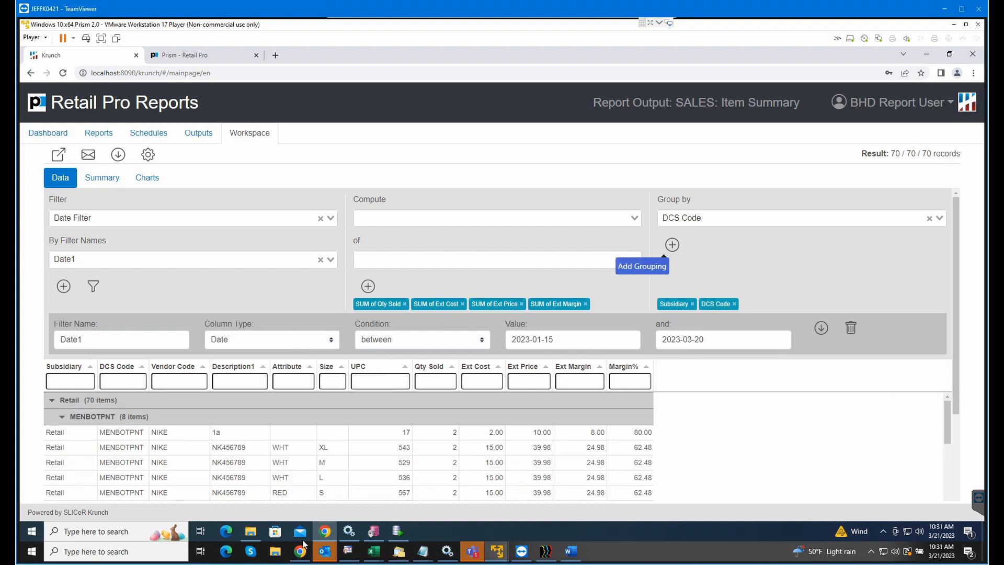
pyautogui.scroll(-1, 409, 456)
pyautogui.scroll(-5, 407, 451)
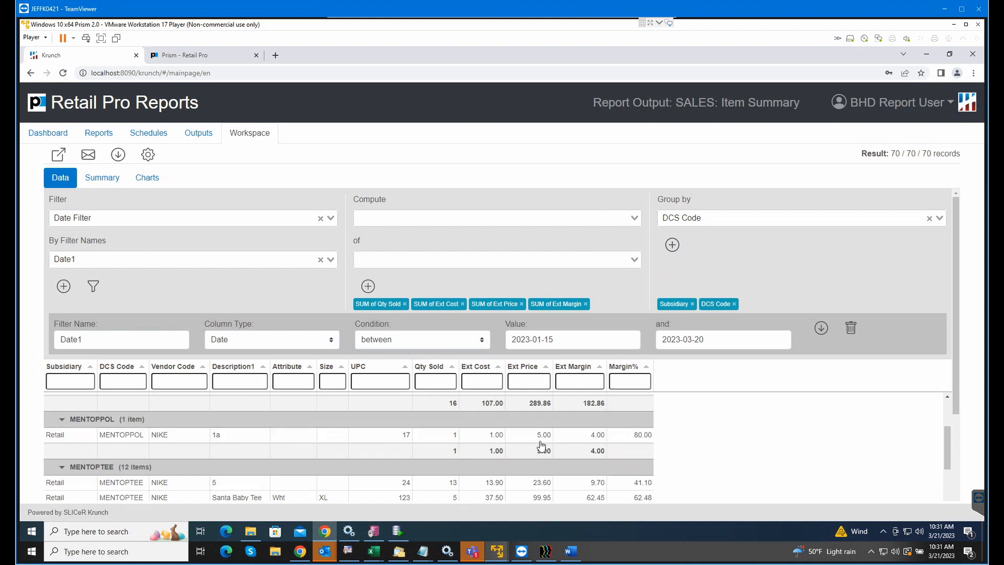
pyautogui.scroll(-1, 173, 482)
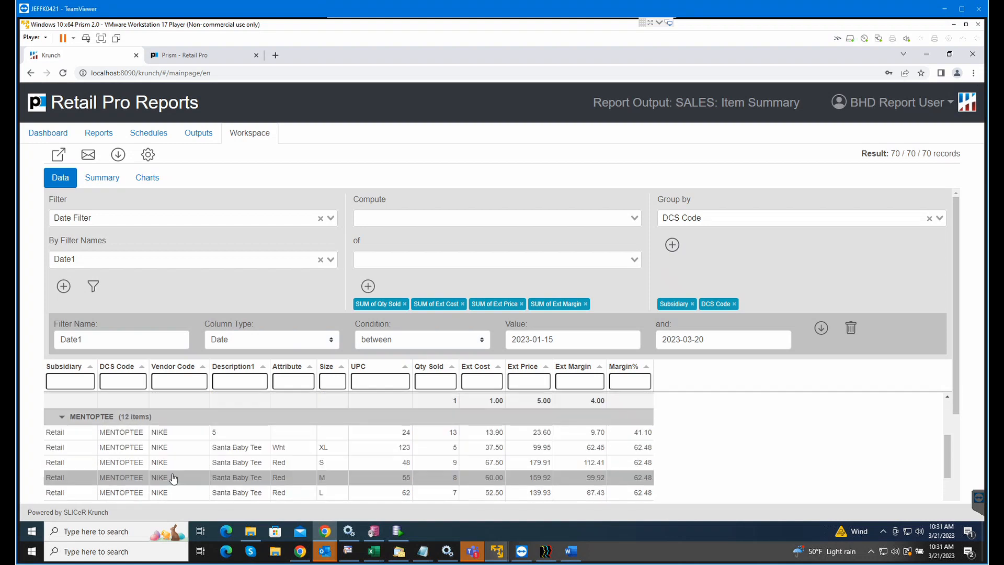
pyautogui.moveTo(958, 229)
pyautogui.mouseDown()
pyautogui.moveTo(955, 262)
pyautogui.moveTo(960, 246)
pyautogui.mouseUp()
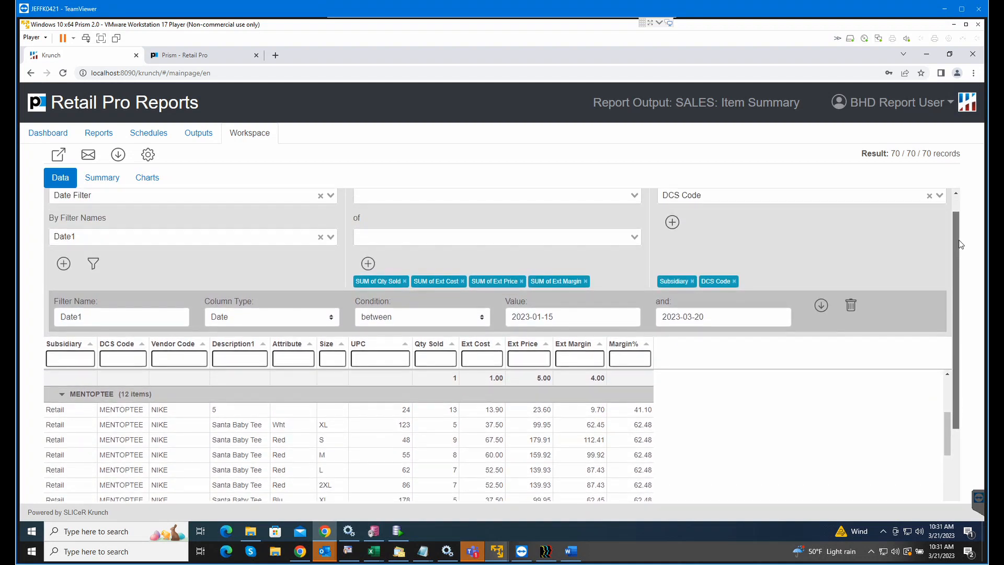
pyautogui.scroll(-1, 293, 444)
pyautogui.scroll(-10, 284, 462)
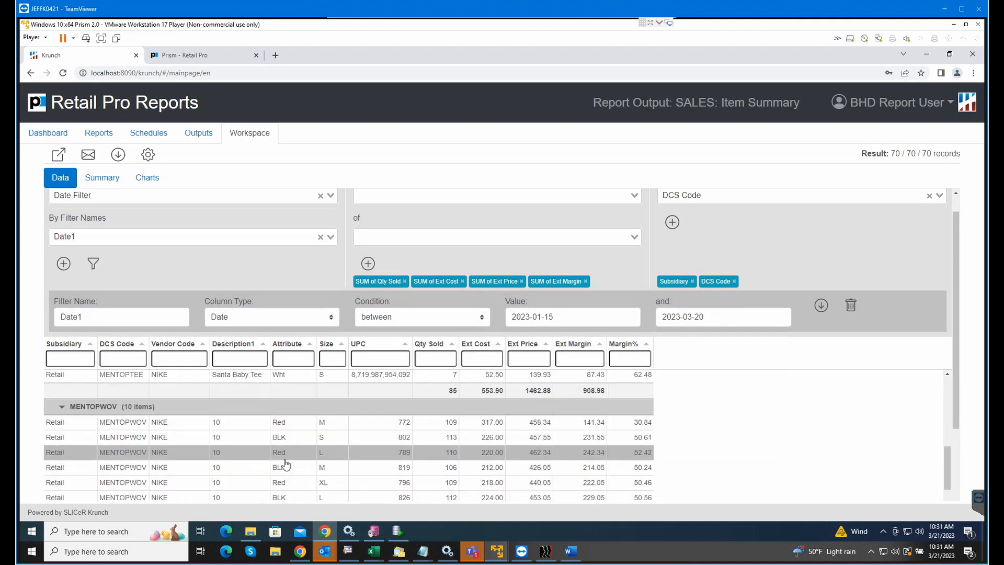
pyautogui.scroll(10, 289, 461)
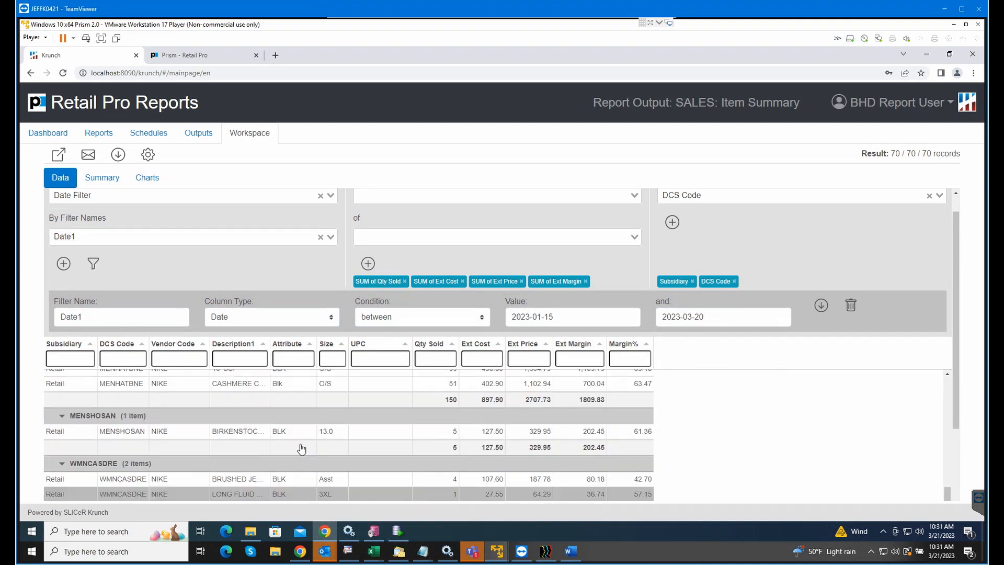
# Step: Add Vendor Code as a third grouping level and review the nested groups through the report
pyautogui.click(803, 197)
pyautogui.click(713, 244)
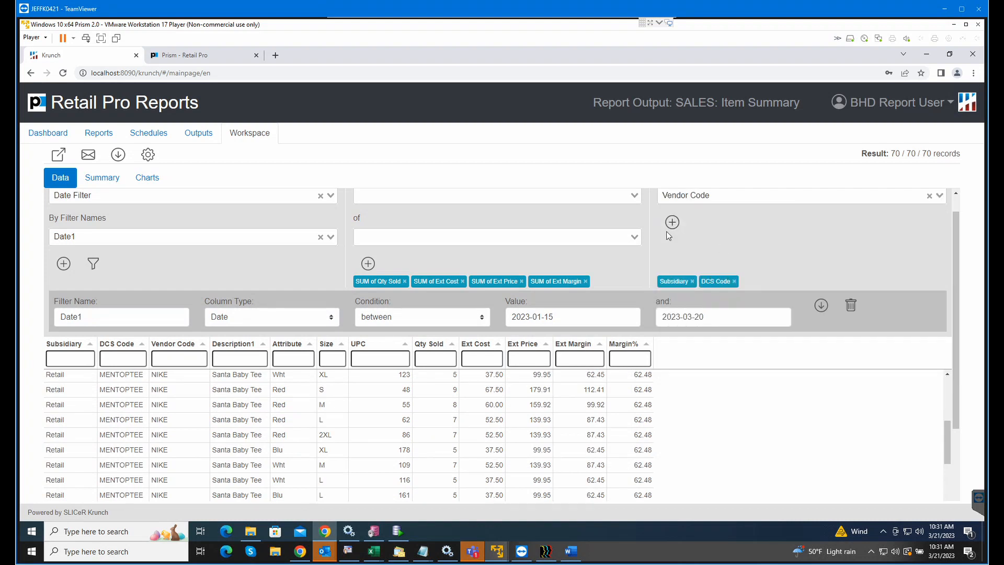
pyautogui.click(672, 222)
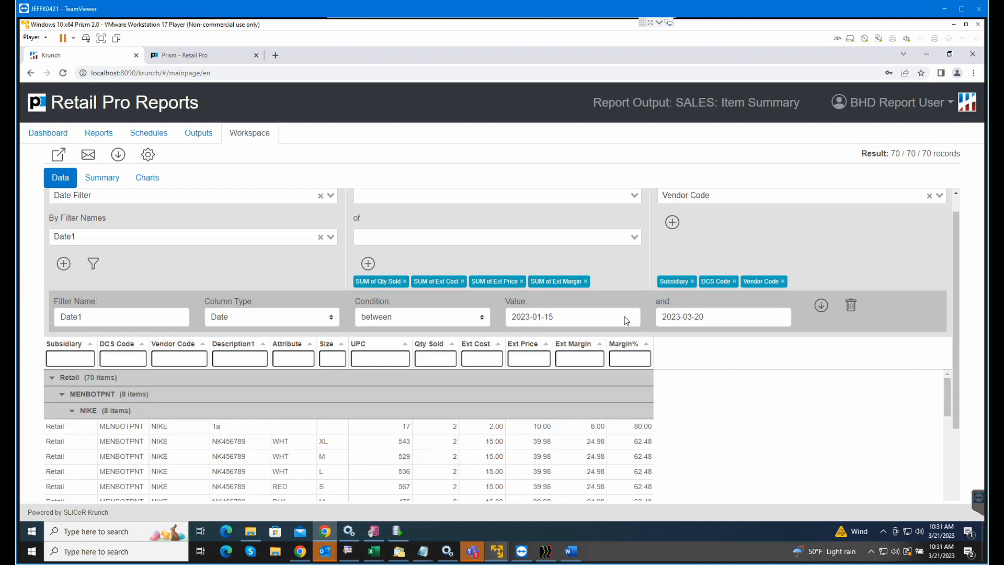
pyautogui.scroll(-2, 391, 448)
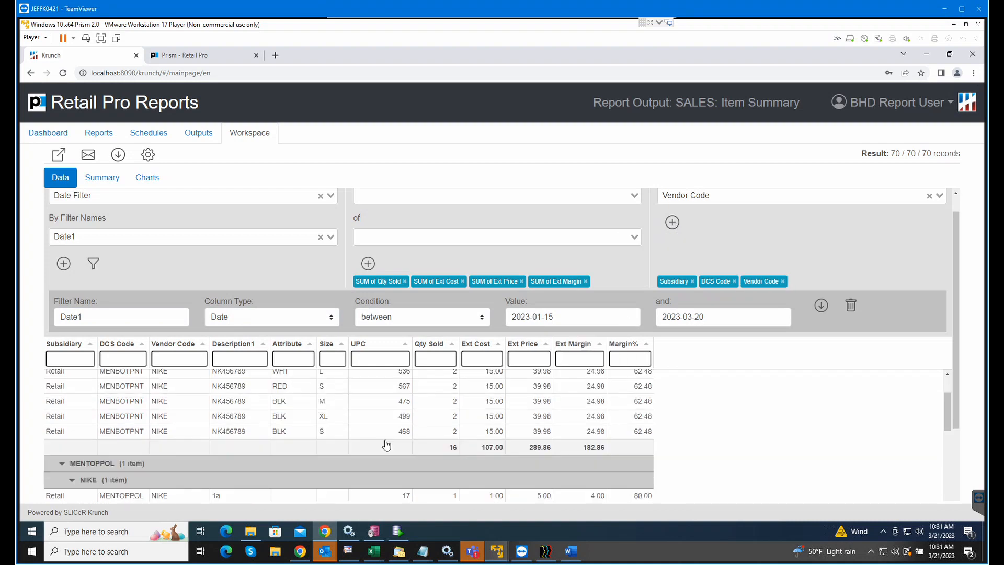
pyautogui.scroll(-5, 386, 445)
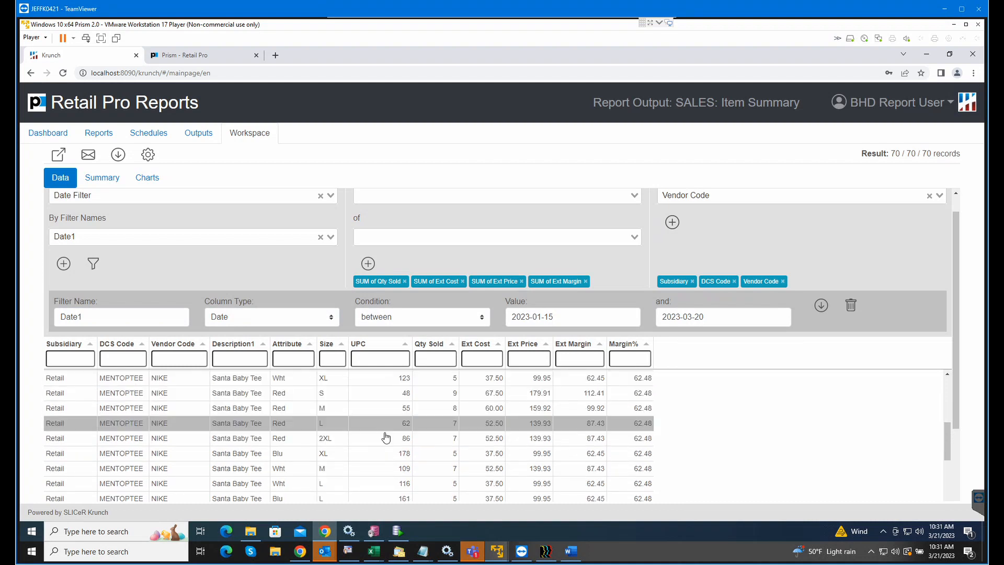
pyautogui.scroll(-6, 387, 436)
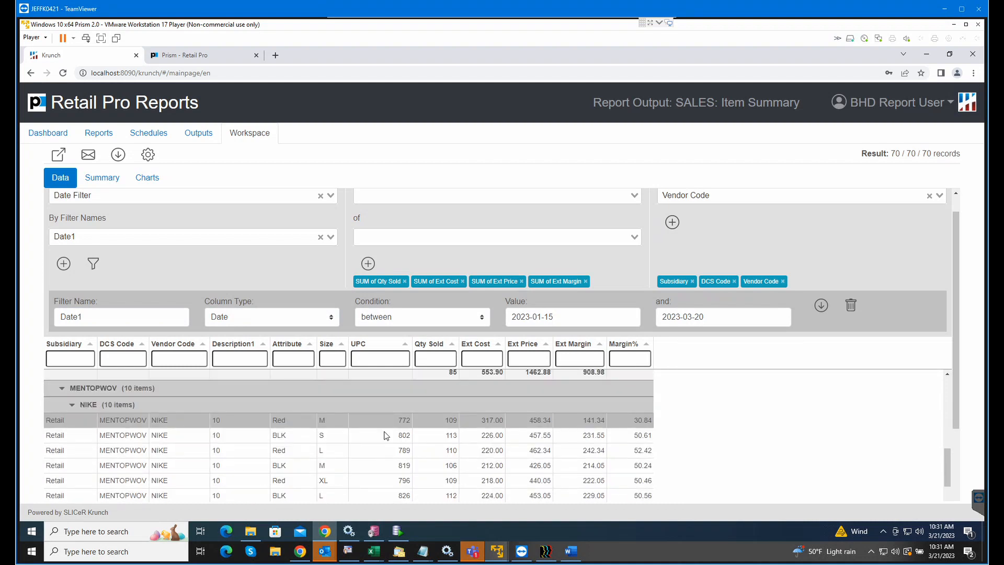
pyautogui.scroll(-3, 384, 437)
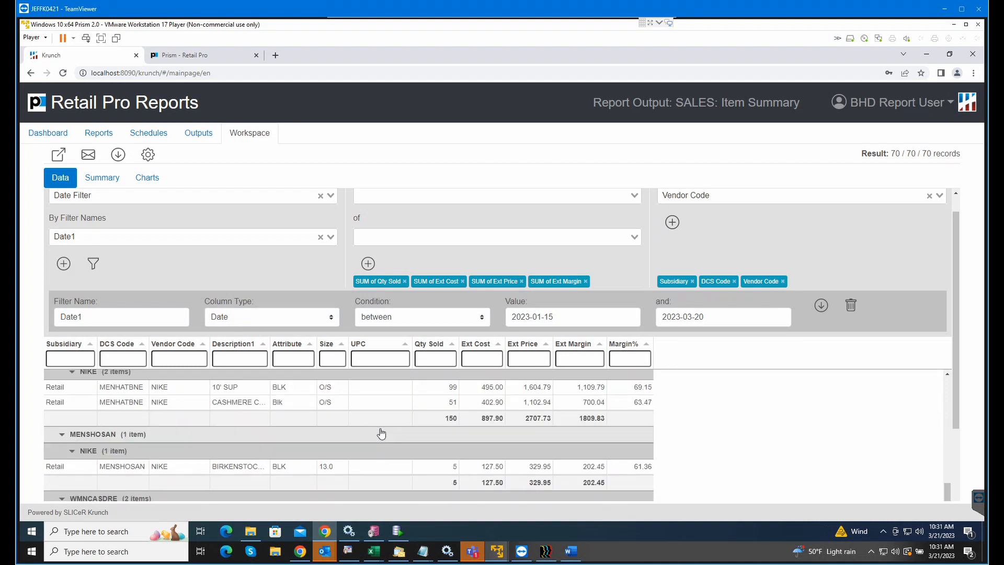
pyautogui.scroll(10, 382, 437)
pyautogui.scroll(2, 380, 429)
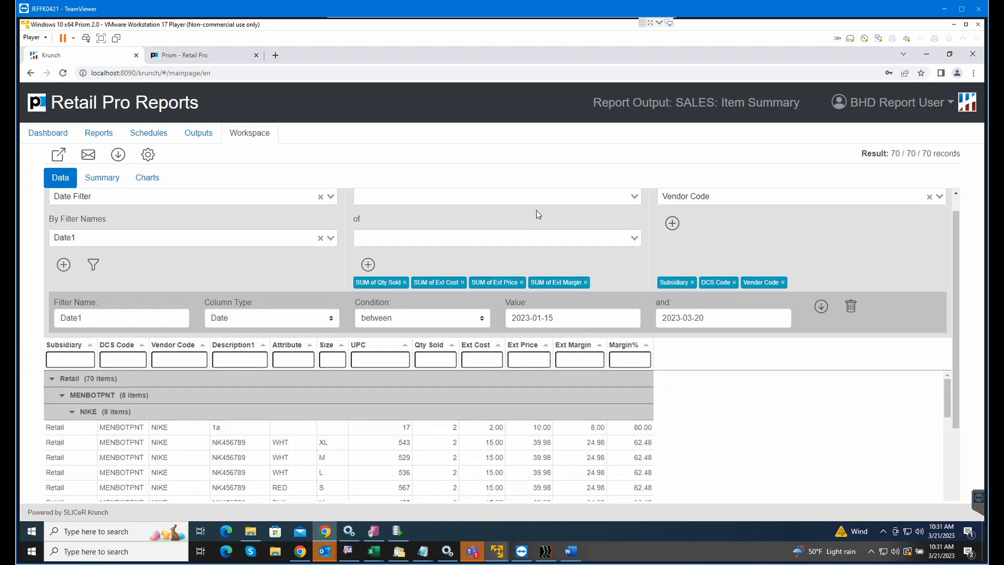
pyautogui.scroll(1, 537, 214)
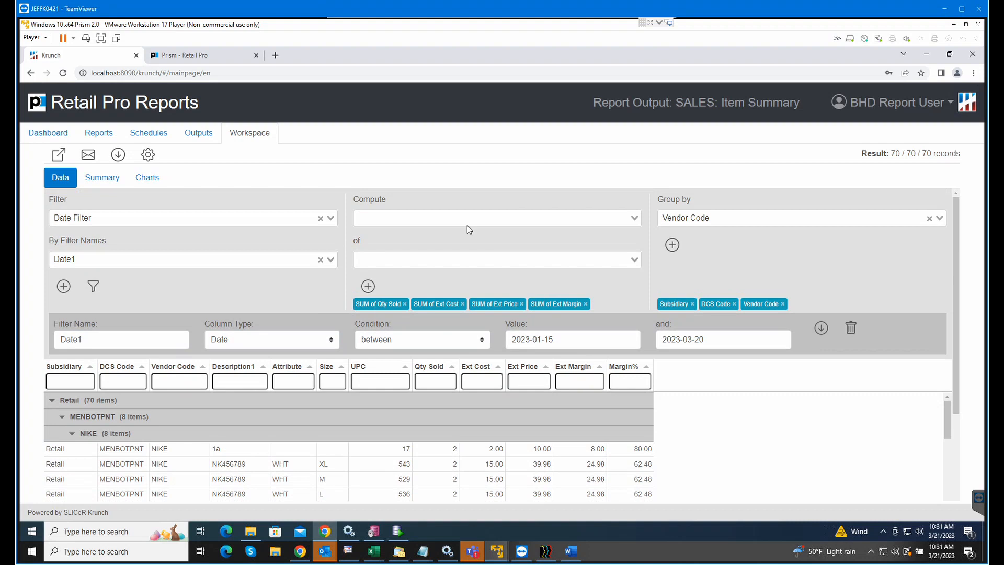
# Step: Add a SUM of UPC aggregate to the report's computed totals, then remove it
pyautogui.click(454, 220)
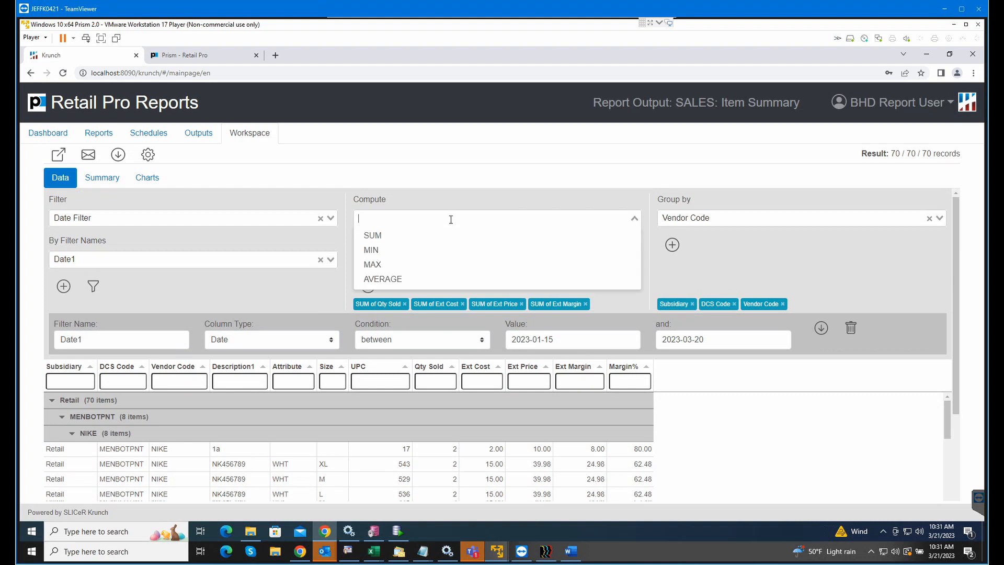
pyautogui.click(386, 236)
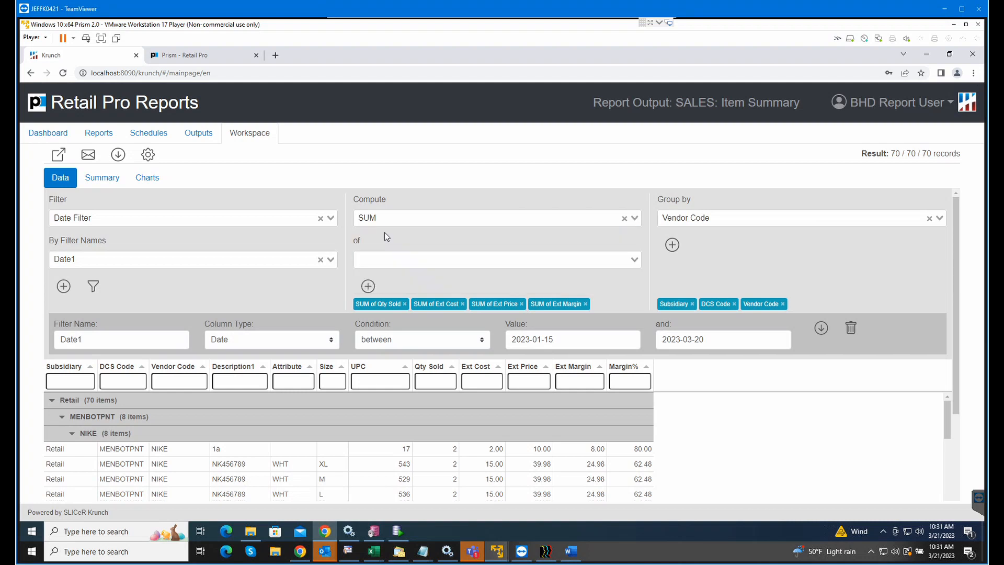
pyautogui.click(389, 259)
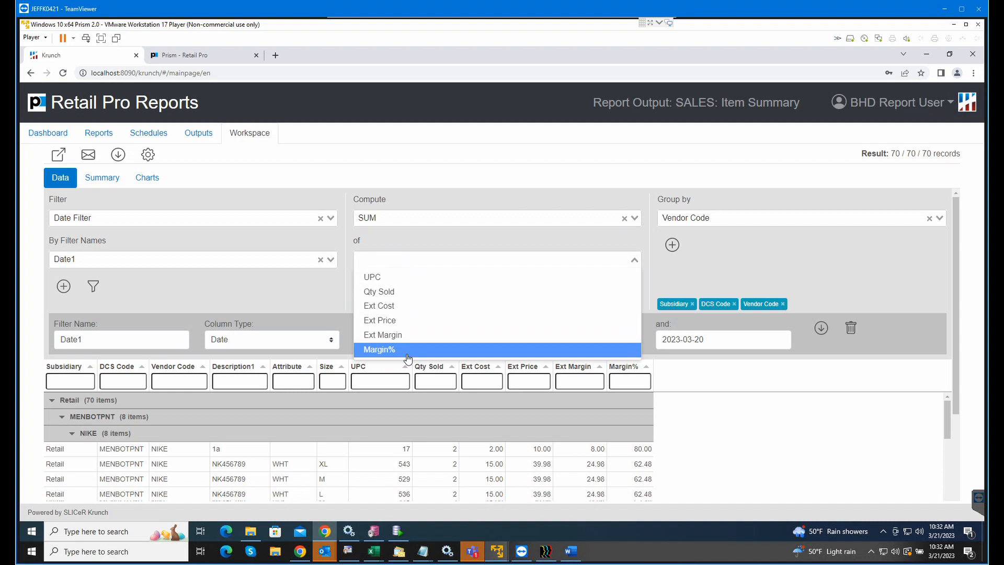
pyautogui.click(476, 245)
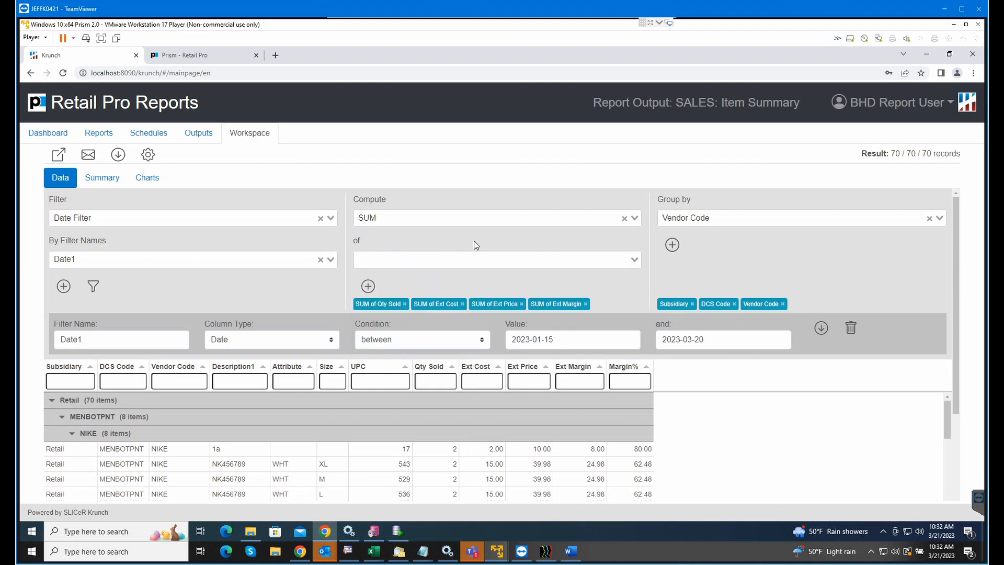
pyautogui.click(433, 261)
pyautogui.click(396, 283)
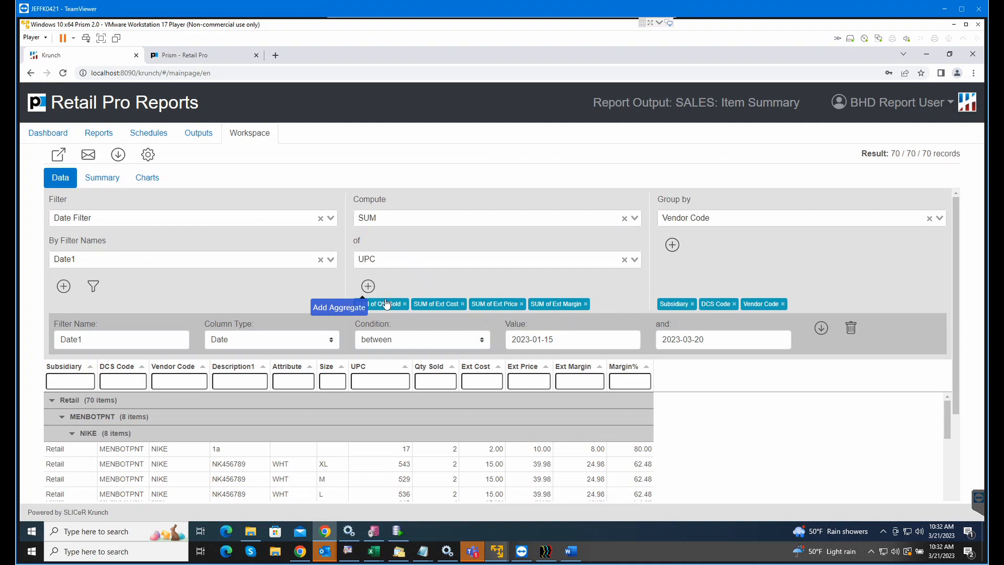
pyautogui.click(368, 287)
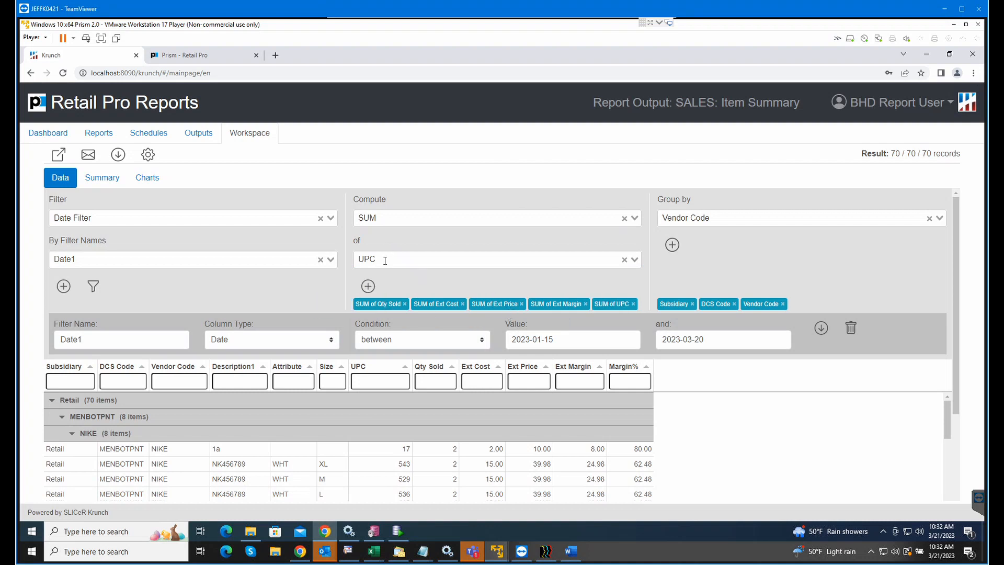
pyautogui.click(633, 304)
# Step: Look over the report's settings and its email export options, then close the email export dialog without sending
pyautogui.click(148, 156)
pyautogui.click(149, 156)
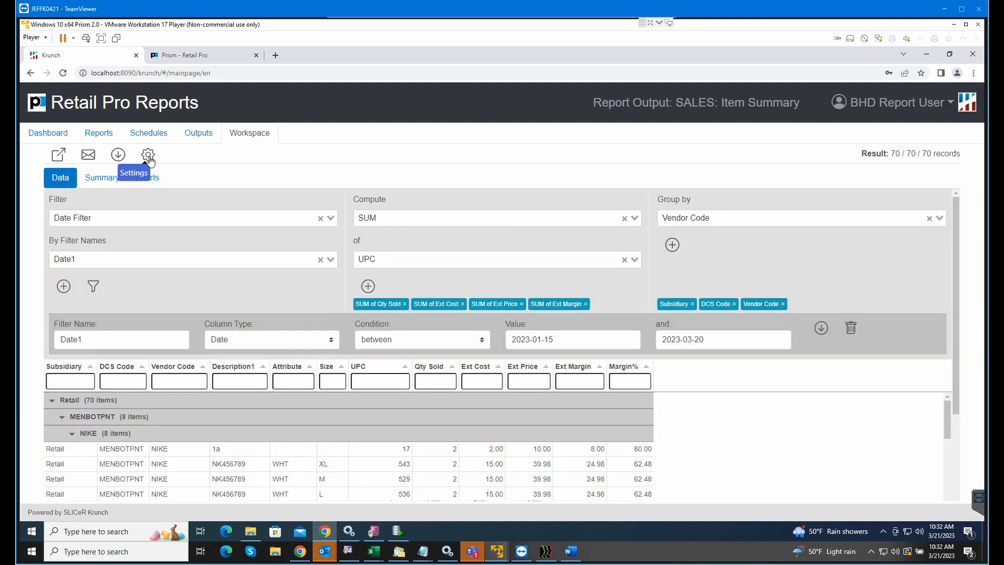
pyautogui.click(149, 156)
pyautogui.click(149, 155)
pyautogui.click(88, 156)
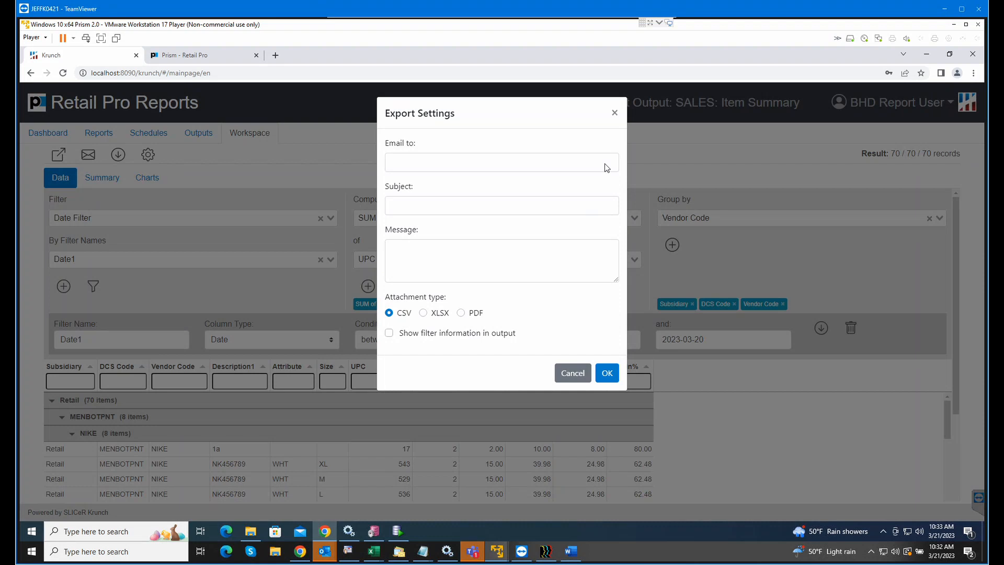
pyautogui.click(613, 116)
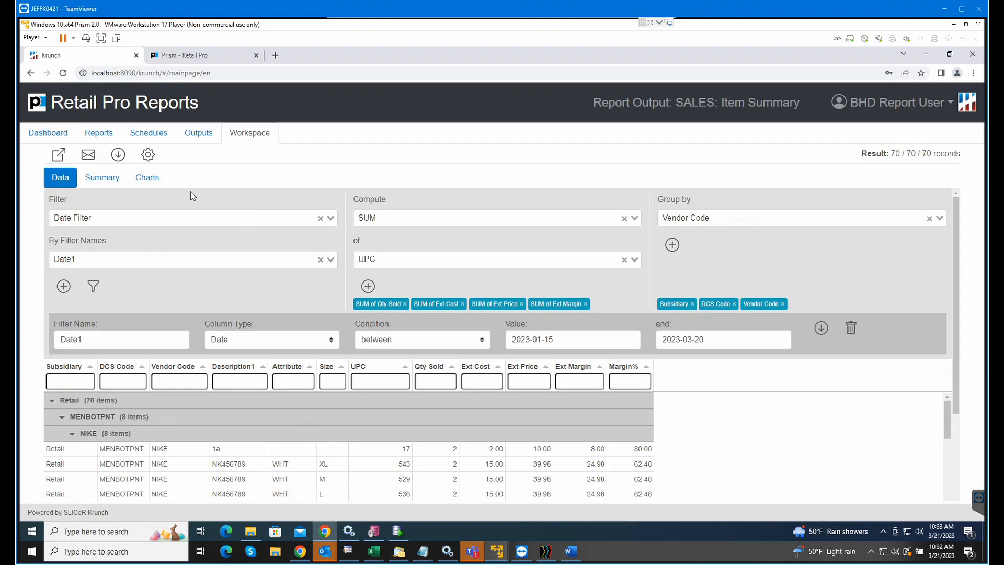
# Step: Try to export the report as a Letter-size portrait PDF fitted to page width, and close the browser page it opens
pyautogui.click(58, 155)
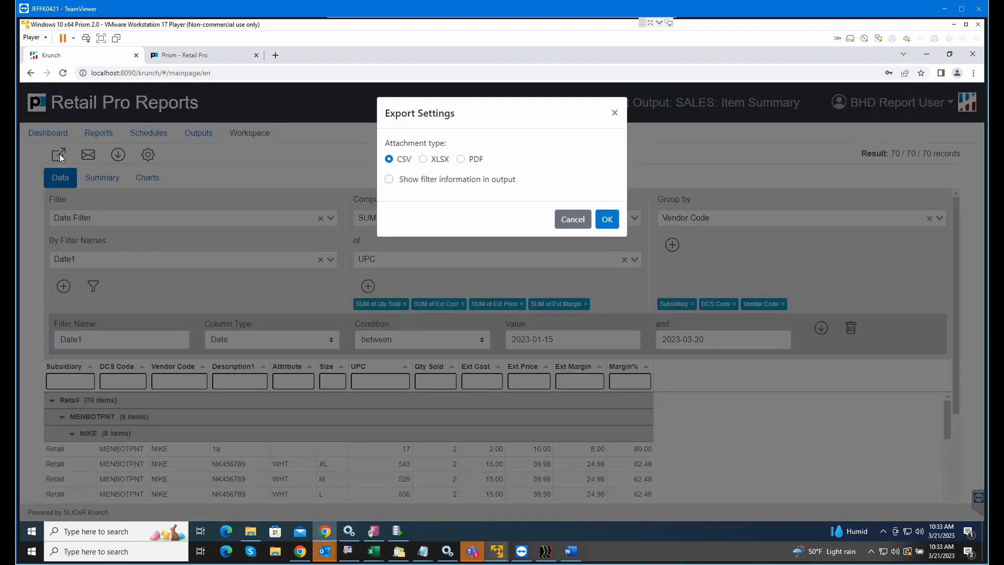
pyautogui.click(461, 159)
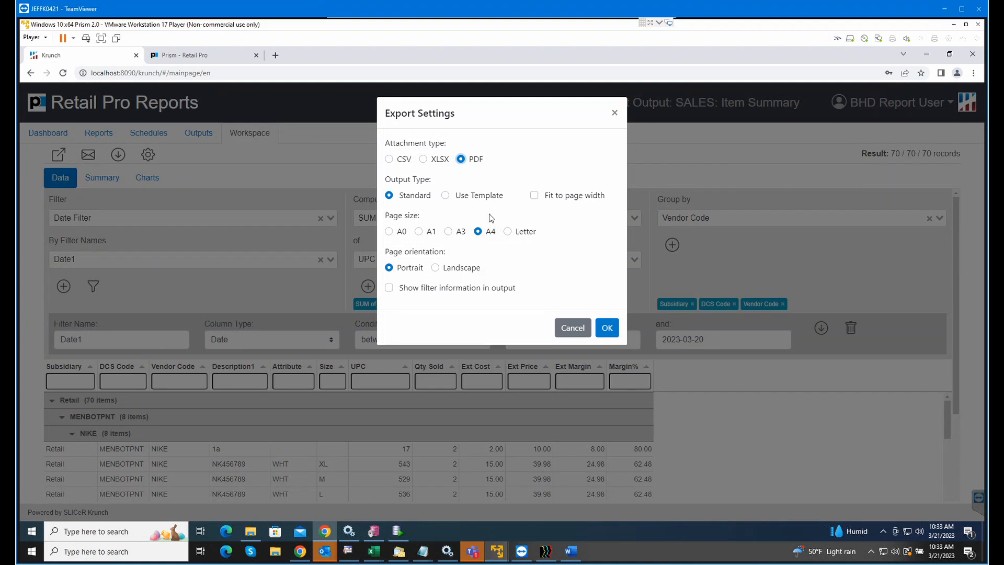
pyautogui.click(508, 233)
pyautogui.click(490, 234)
pyautogui.click(506, 233)
pyautogui.click(534, 195)
pyautogui.click(436, 268)
pyautogui.click(390, 269)
pyautogui.click(608, 329)
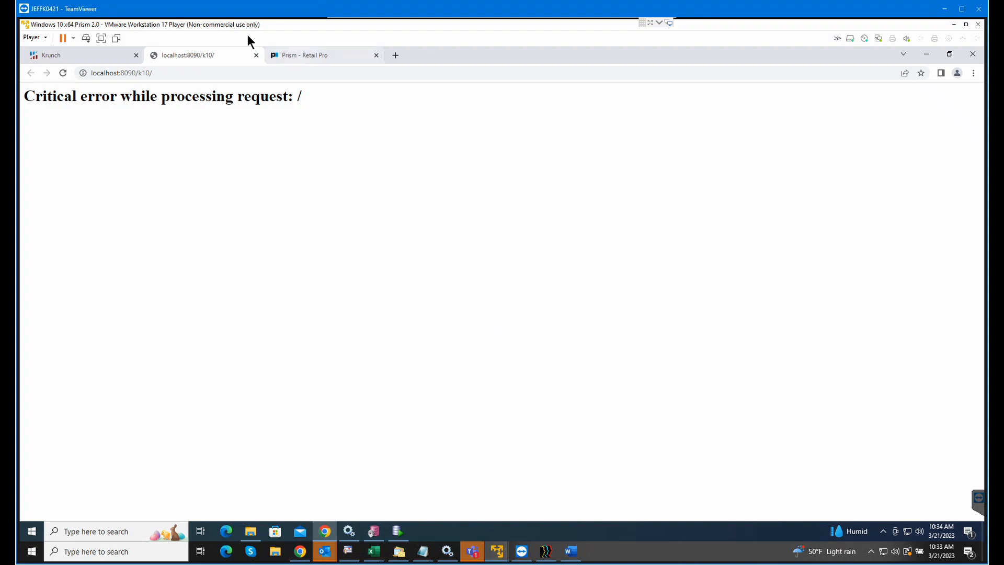
pyautogui.click(255, 56)
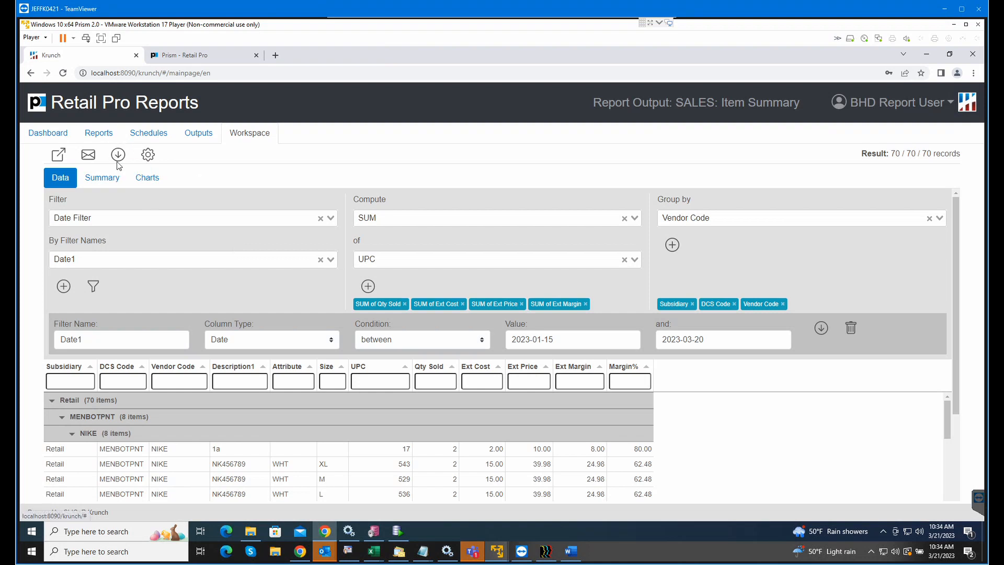
# Step: Return to the report list, then switch to Word to review the webinar agenda's Quick Run and filter items before going back
pyautogui.click(102, 137)
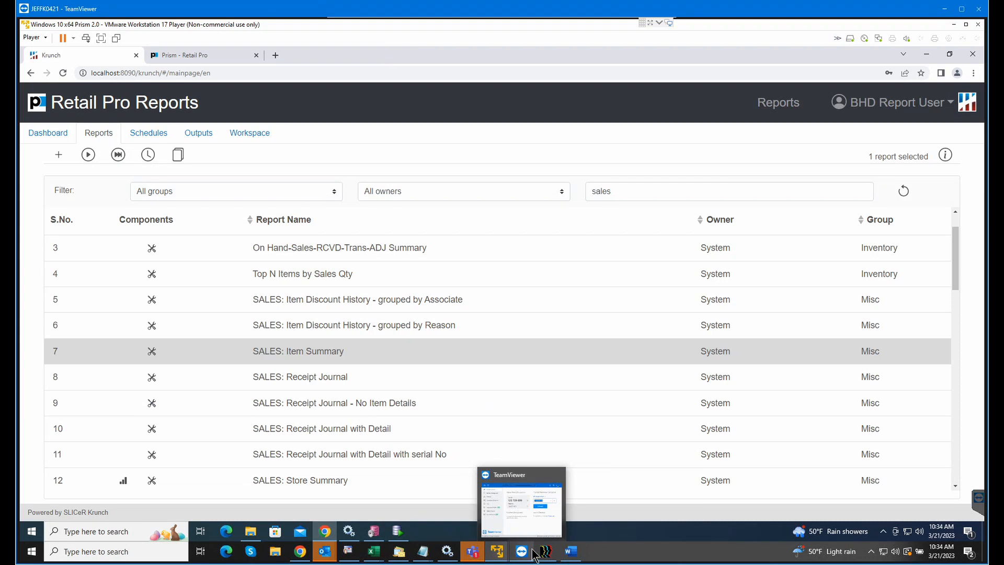
pyautogui.click(571, 551)
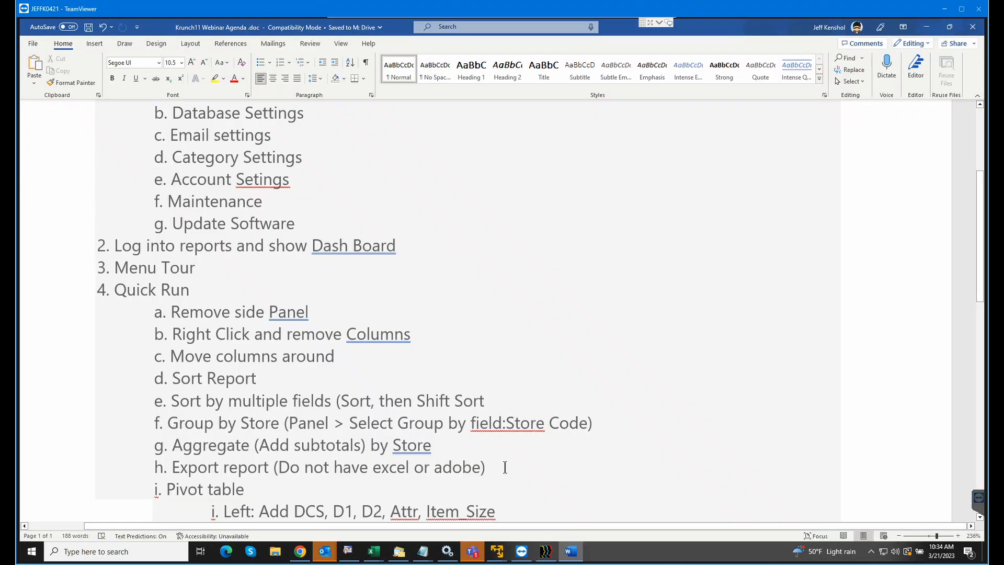
pyautogui.scroll(-1, 408, 457)
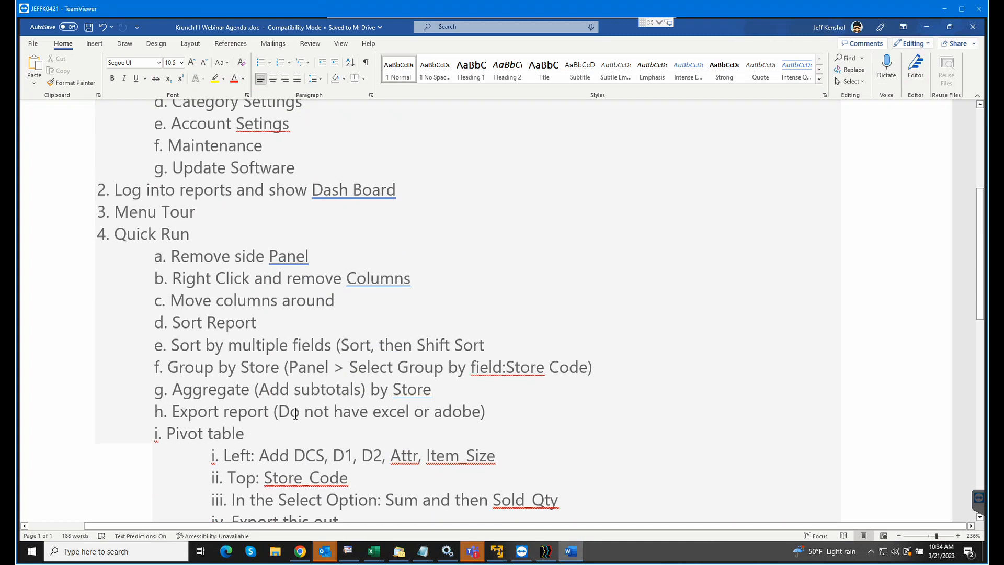
pyautogui.scroll(-1, 251, 428)
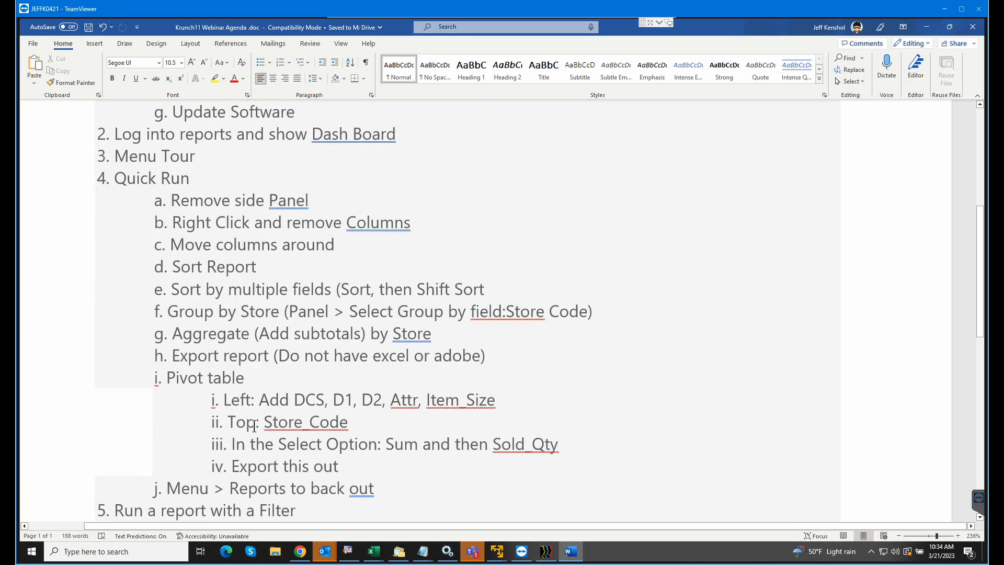
pyautogui.scroll(-1, 255, 424)
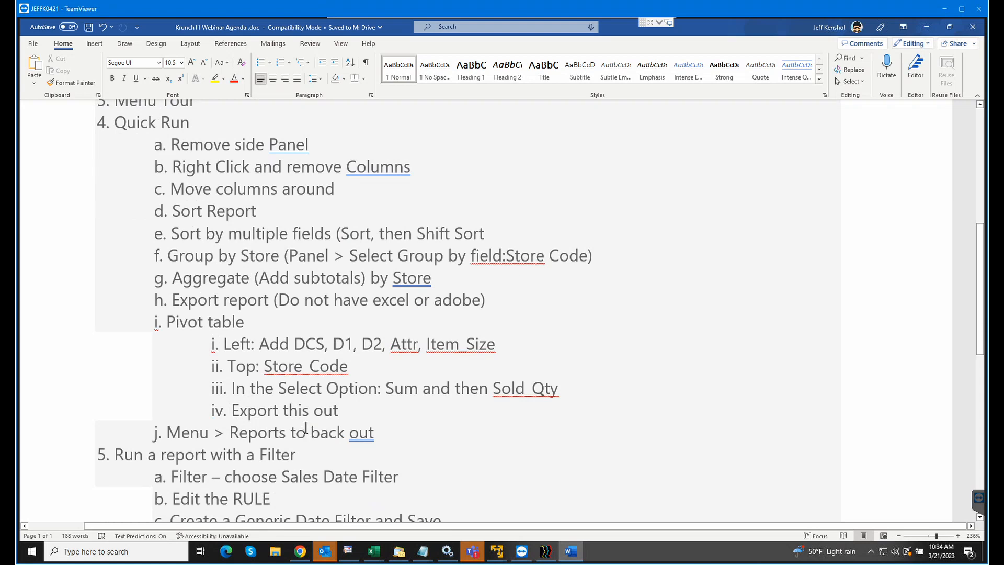
pyautogui.scroll(-1, 306, 428)
pyautogui.scroll(-1, 307, 421)
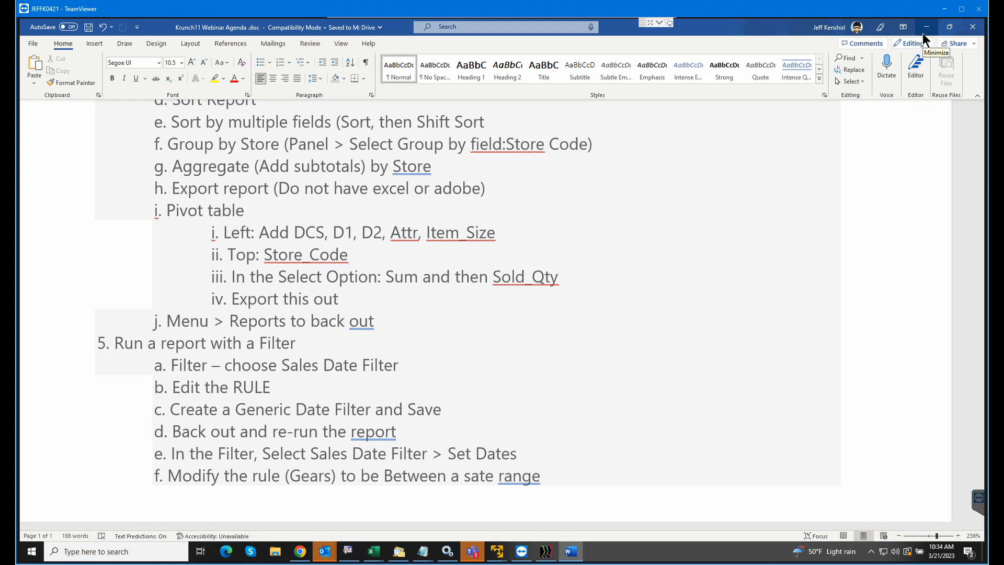
pyautogui.scroll(-4, 599, 284)
pyautogui.scroll(3, 599, 284)
pyautogui.scroll(2, 600, 284)
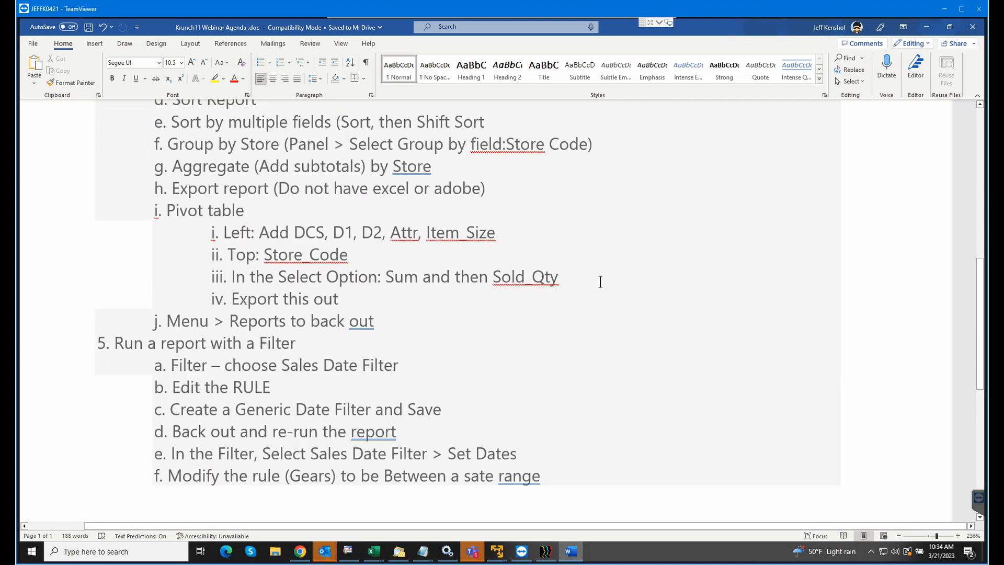
pyautogui.scroll(2, 606, 279)
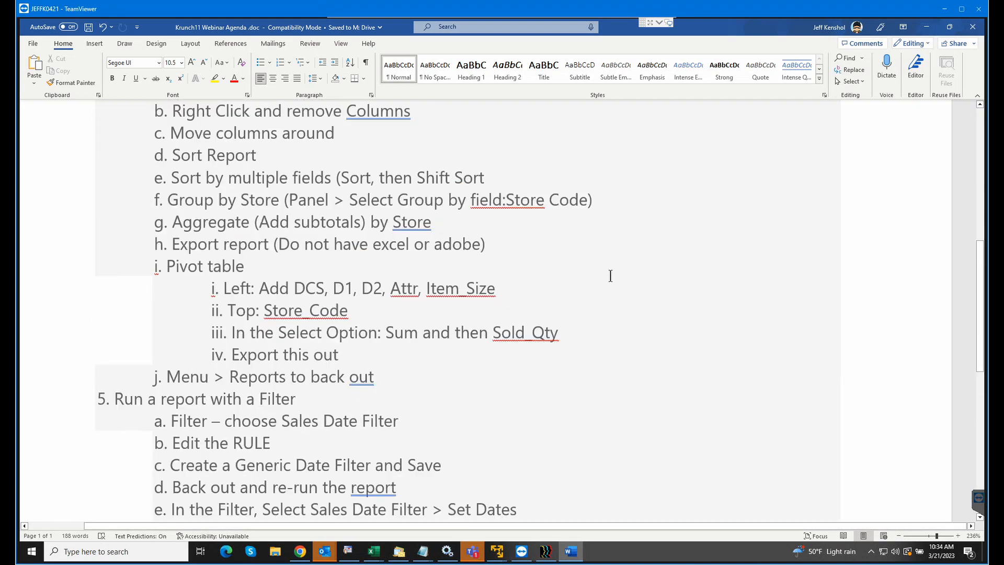
pyautogui.click(927, 26)
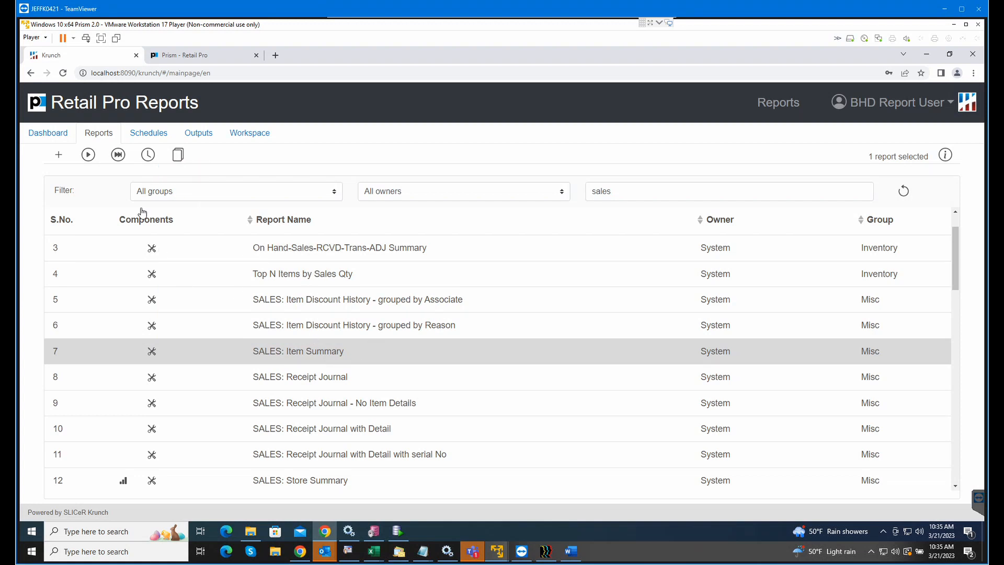
# Step: Create a new report in Simple mode and choose Sales as its category
pyautogui.click(59, 155)
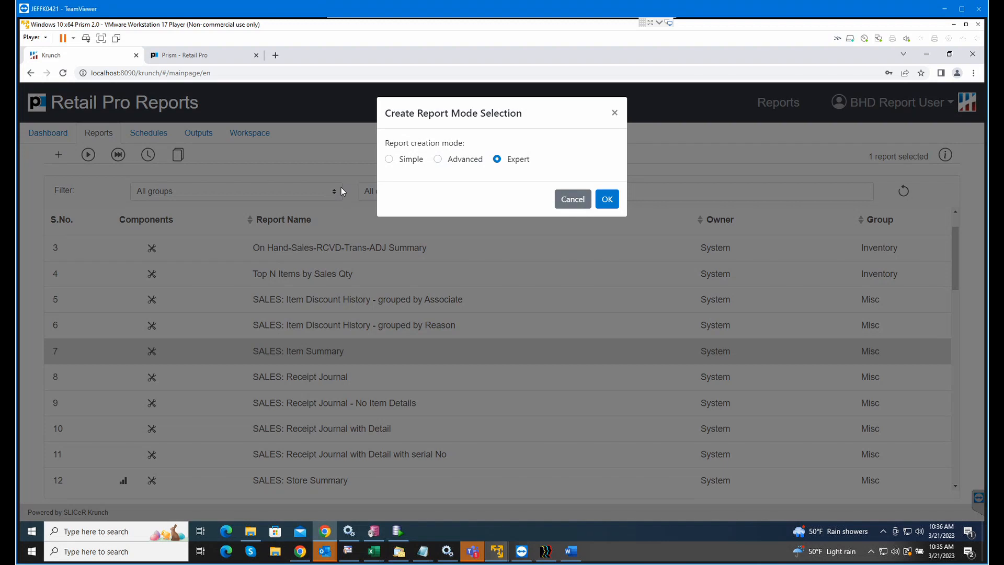
pyautogui.click(389, 160)
pyautogui.click(607, 202)
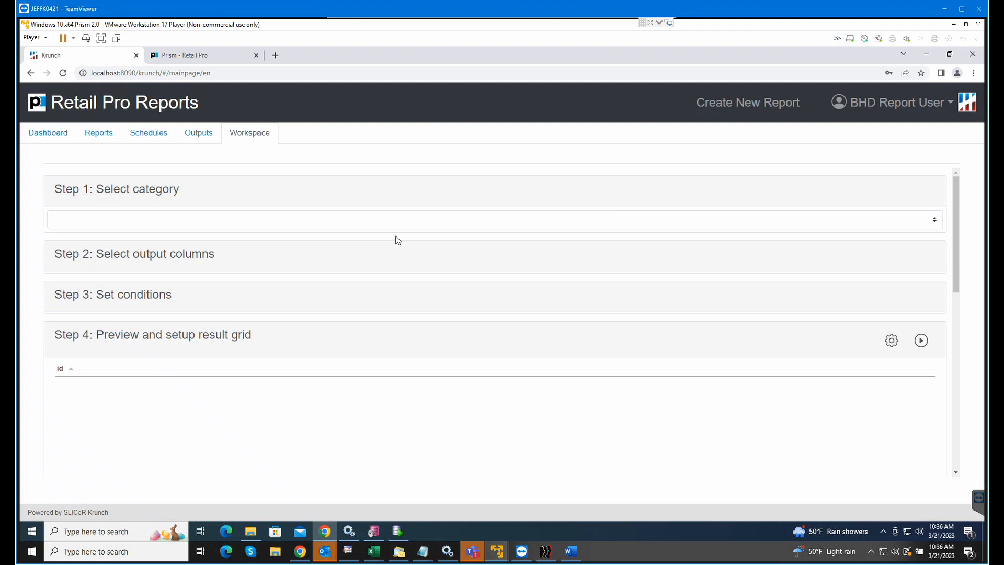
pyautogui.click(338, 224)
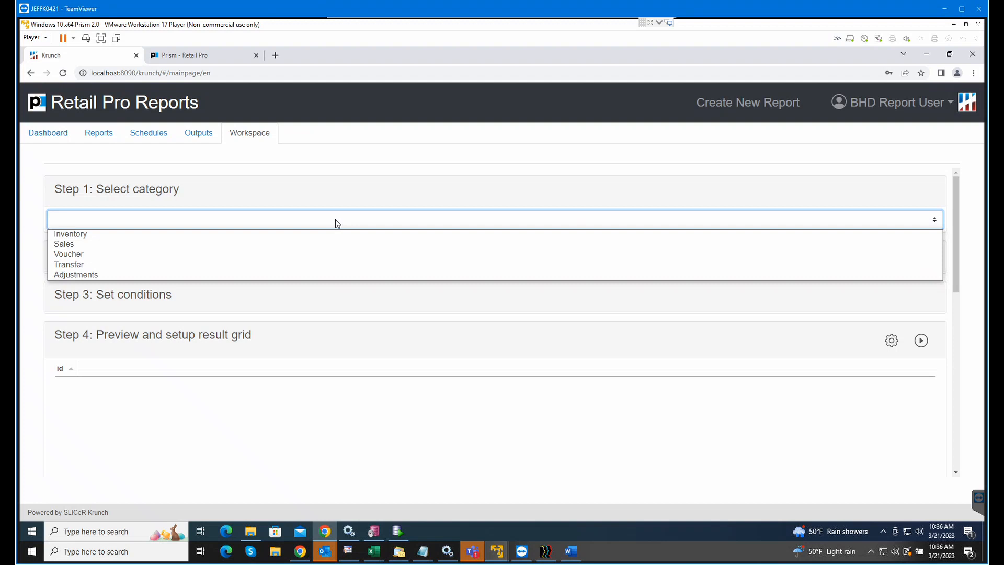
pyautogui.click(153, 250)
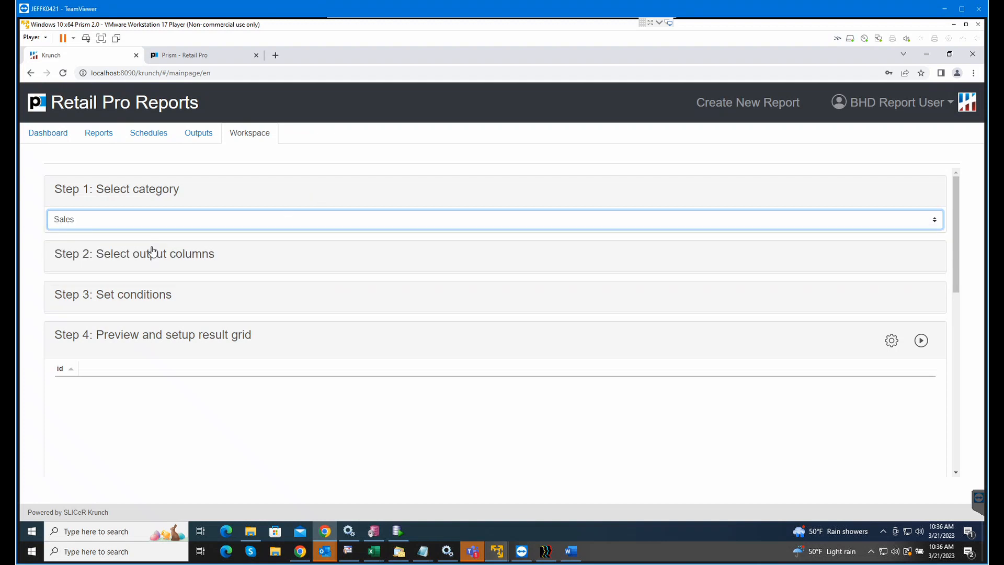
# Step: Add Document Item DCS Code as an output column with the alias DCS
pyautogui.click(192, 260)
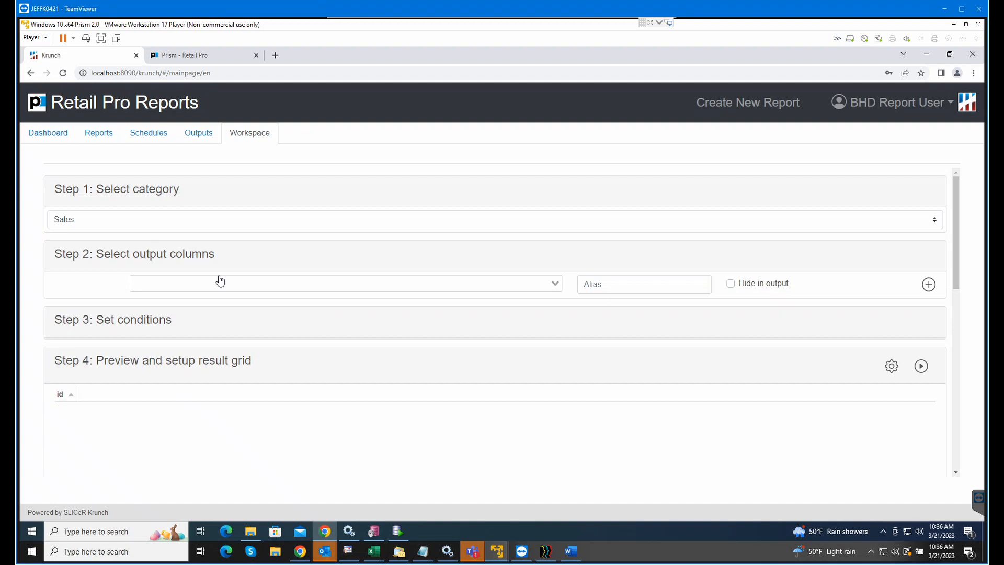
pyautogui.click(556, 284)
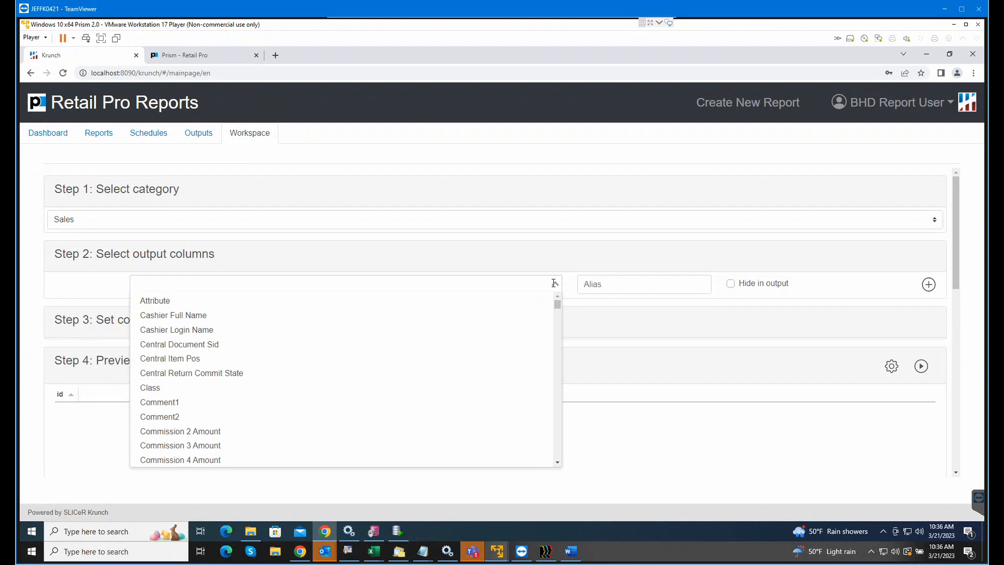
pyautogui.write('dcs')
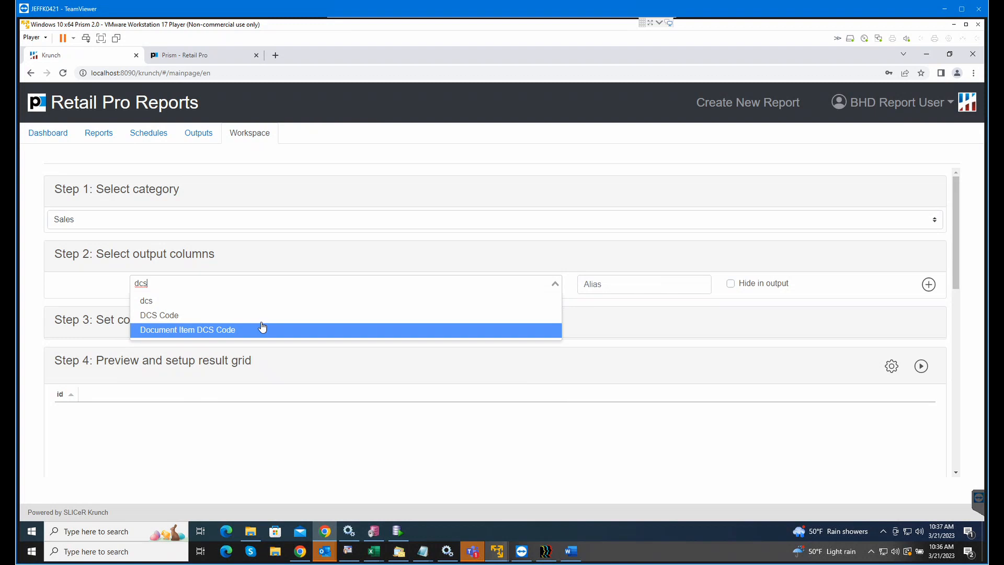
pyautogui.click(225, 335)
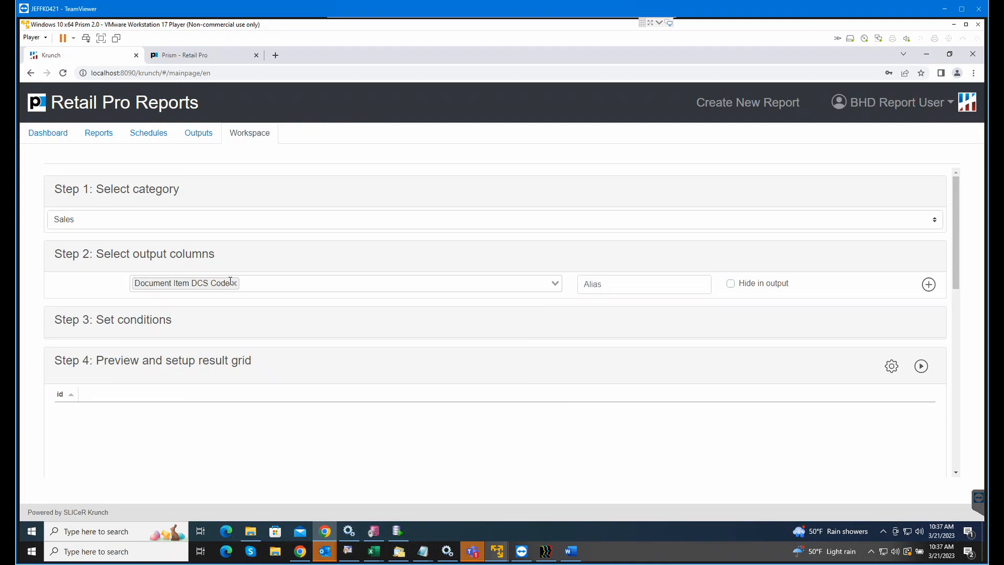
pyautogui.click(616, 287)
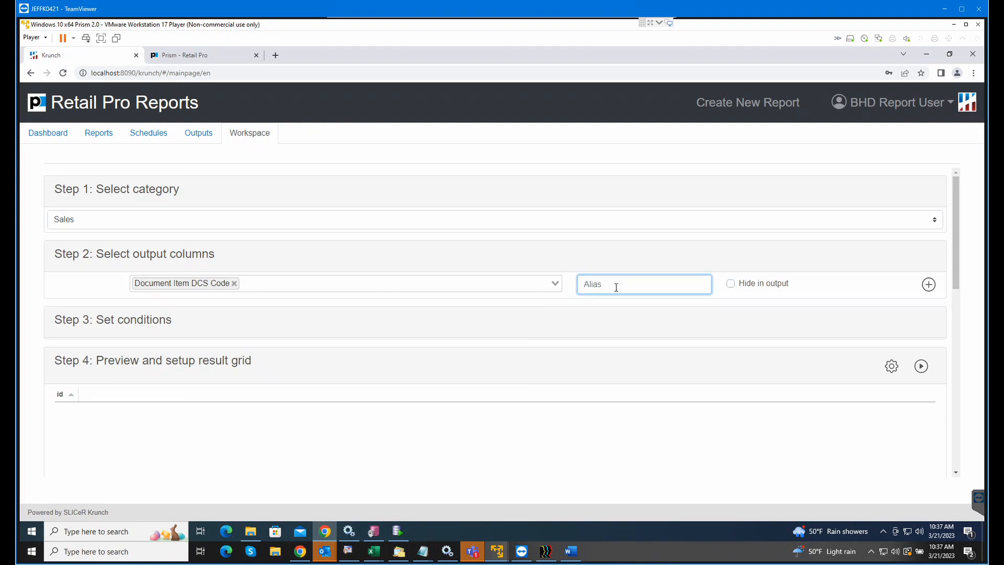
pyautogui.write('DCS')
pyautogui.click(929, 285)
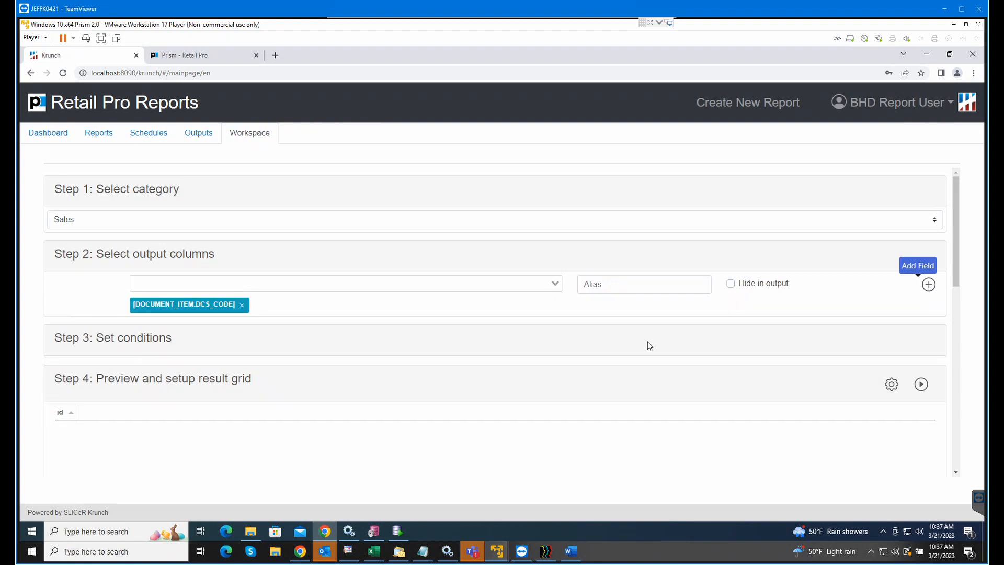
# Step: Add Document Item Vendor Code as an output column with the alias Vendor
pyautogui.click(233, 283)
pyautogui.write('vendor')
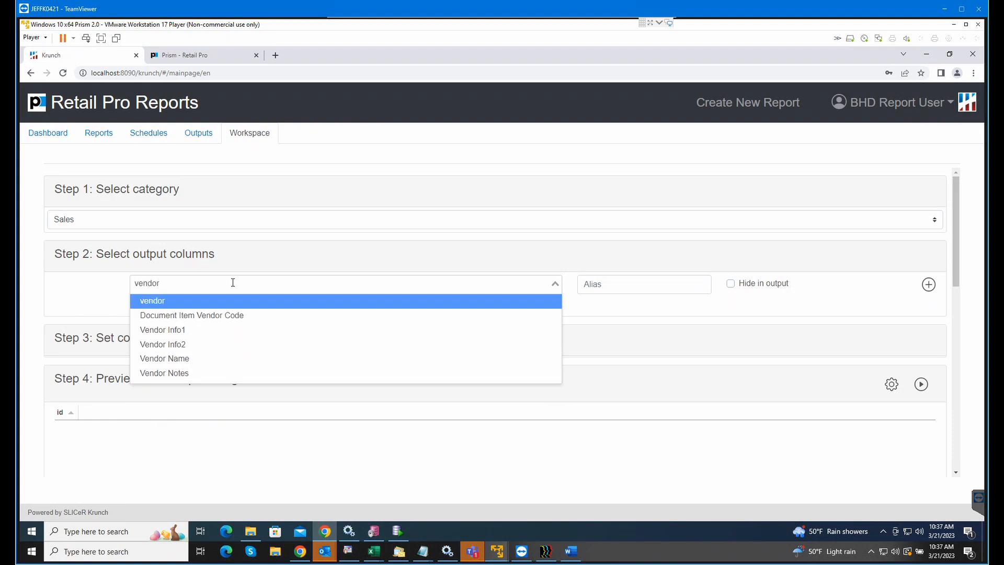
pyautogui.click(222, 314)
pyautogui.click(612, 289)
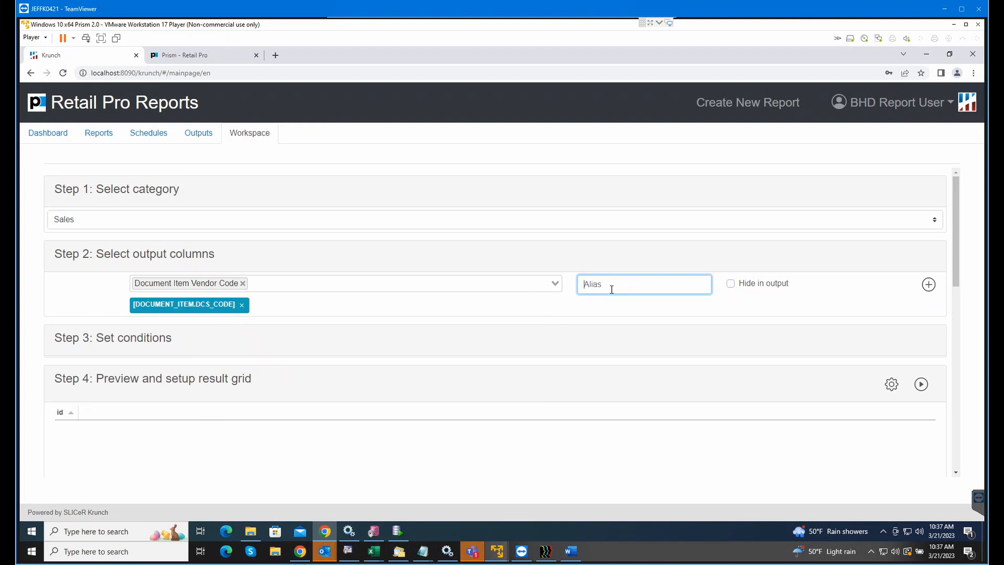
pyautogui.write('Vendor')
pyautogui.click(929, 285)
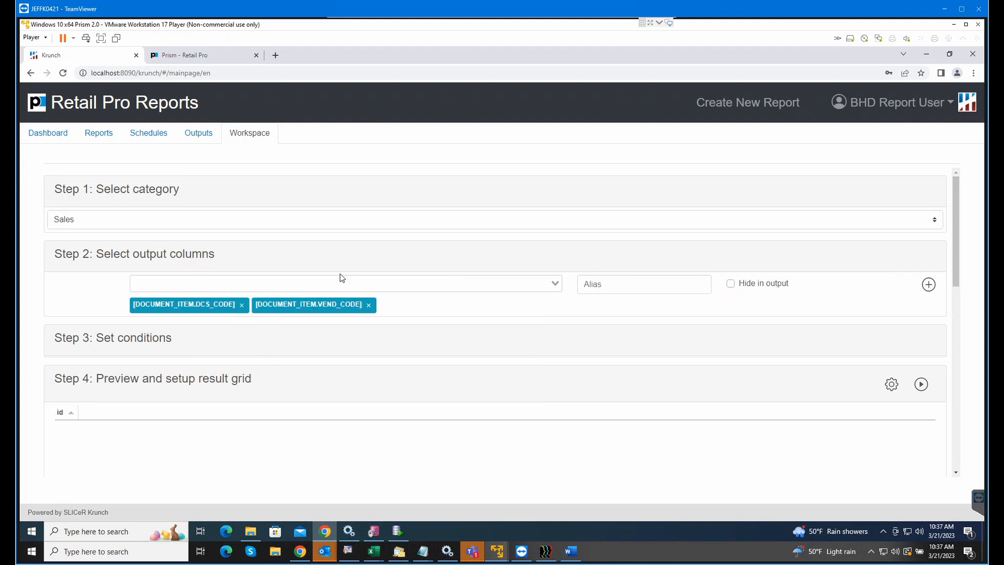
# Step: Add Document Item Description 1 as an output column with the alias Desc1
pyautogui.click(293, 283)
pyautogui.write('De')
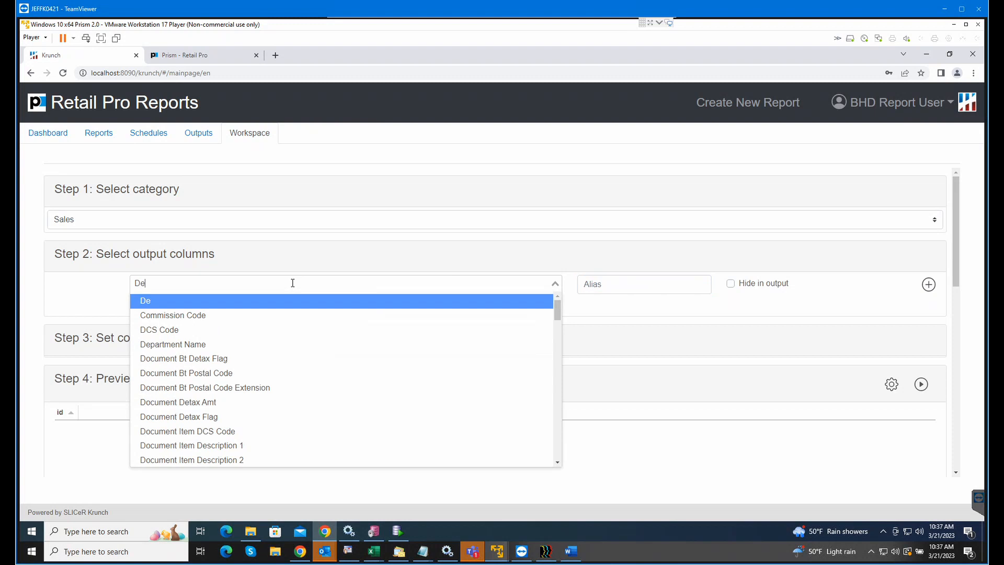
pyautogui.write('scription')
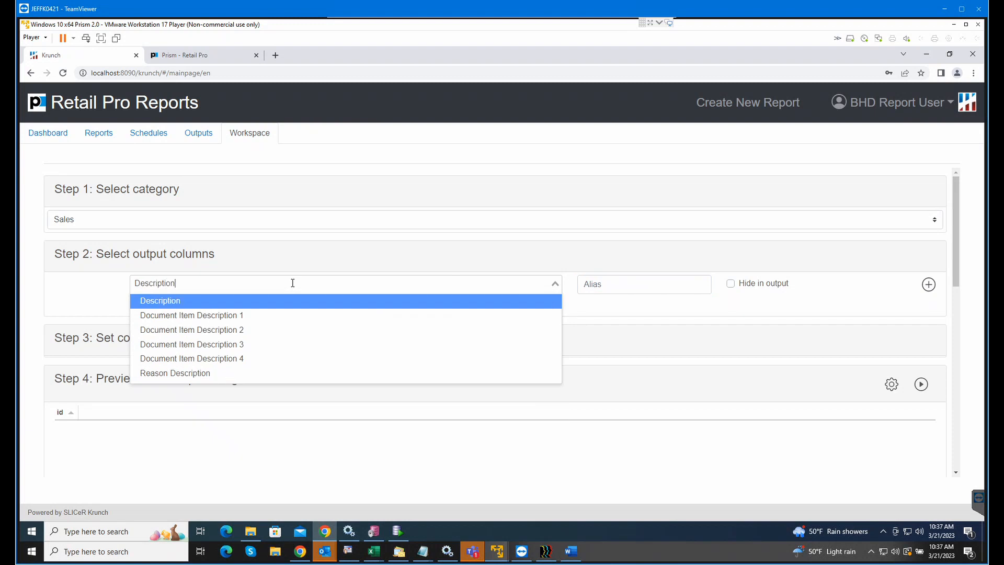
pyautogui.click(241, 316)
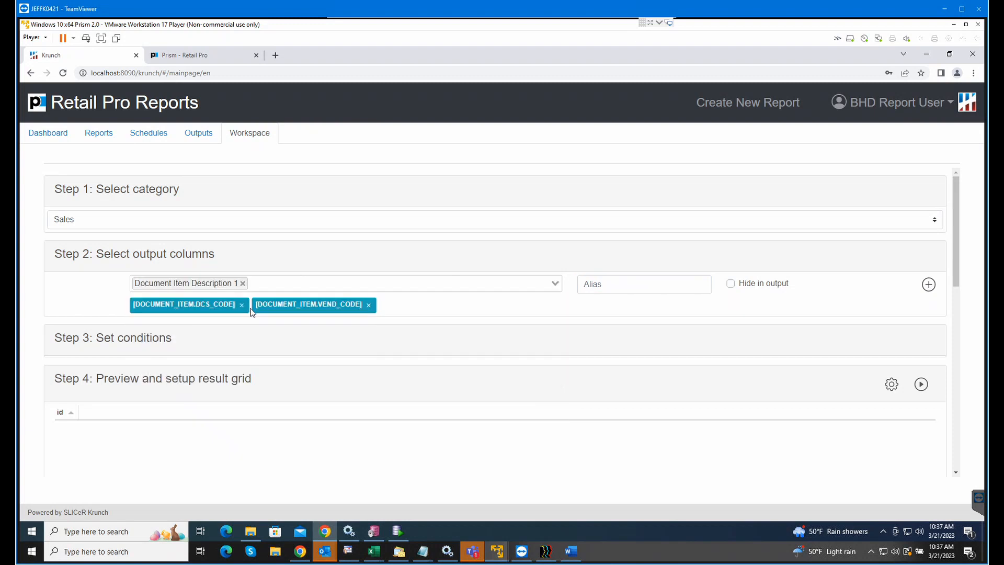
pyautogui.click(598, 288)
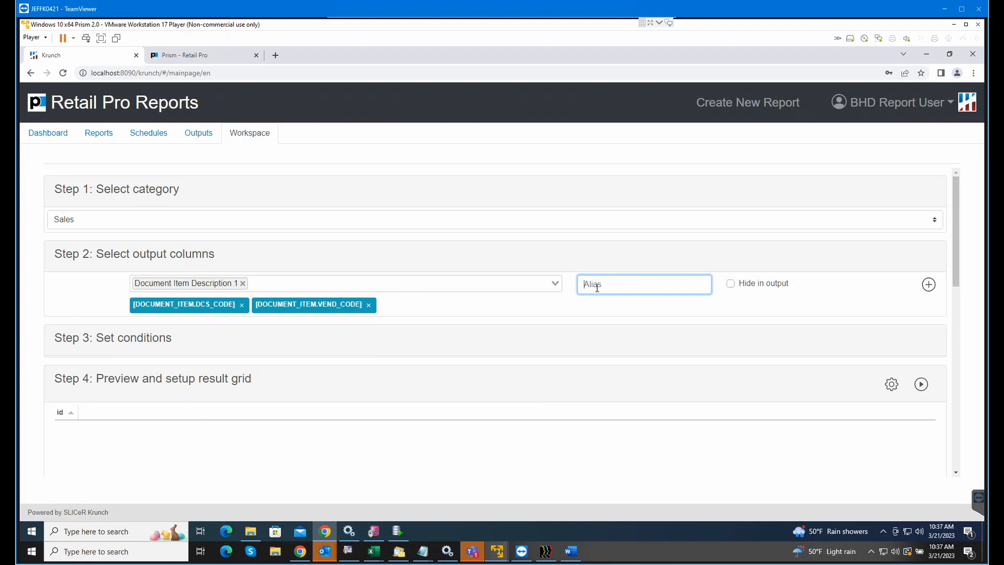
pyautogui.write('Desc1')
pyautogui.click(929, 285)
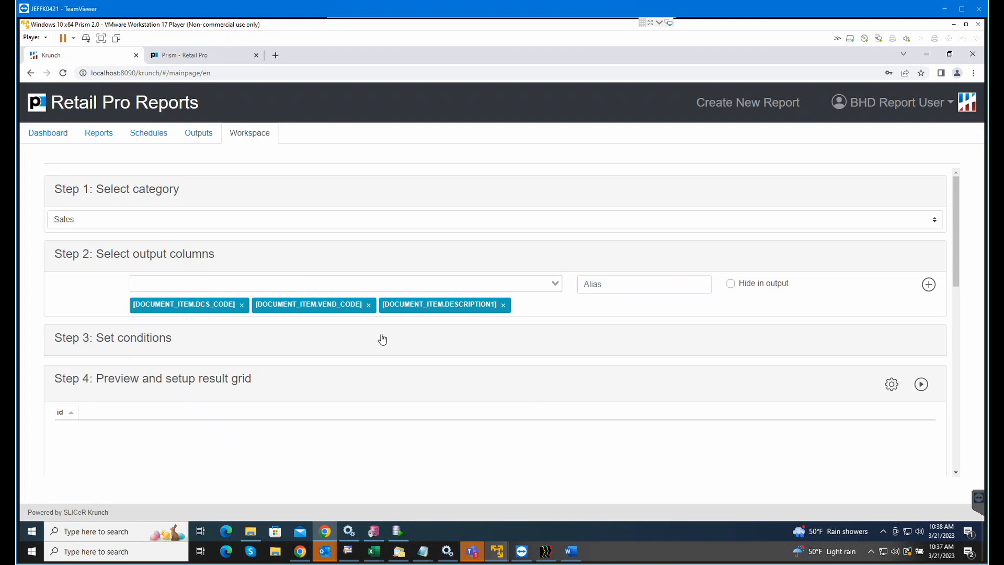
# Step: Add Document Sold Qty as an output column with the alias Qty
pyautogui.click(390, 282)
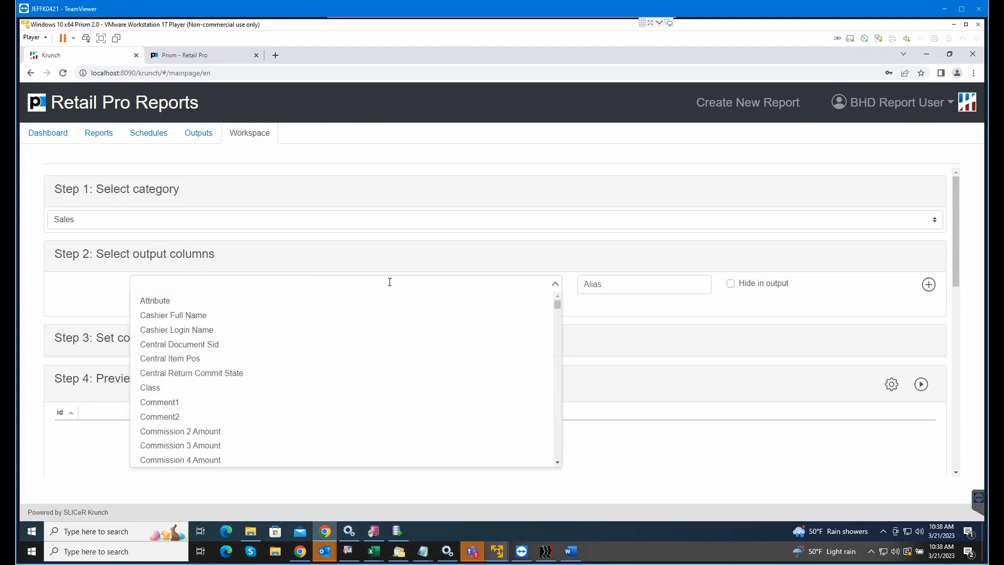
pyautogui.write('qty')
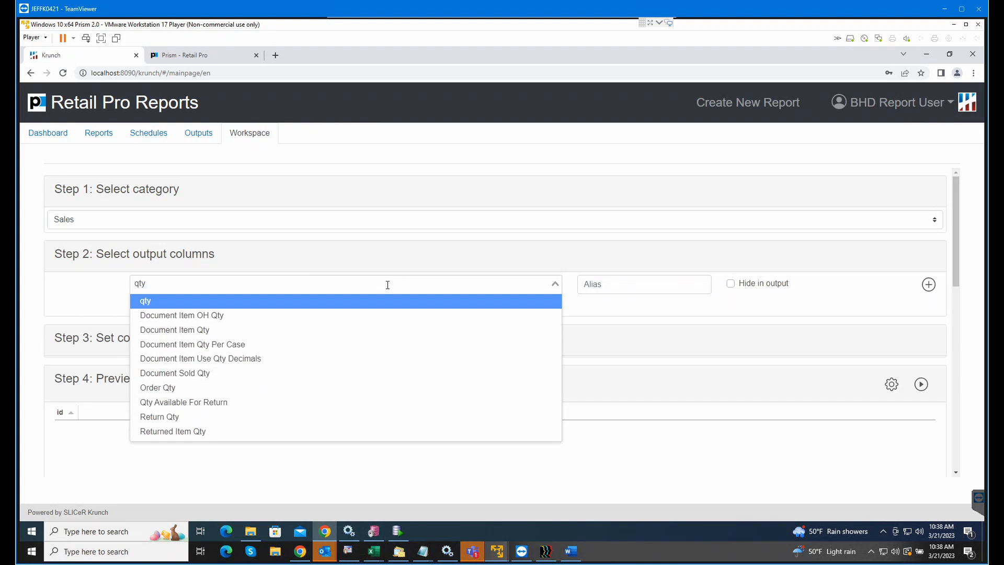
pyautogui.click(217, 373)
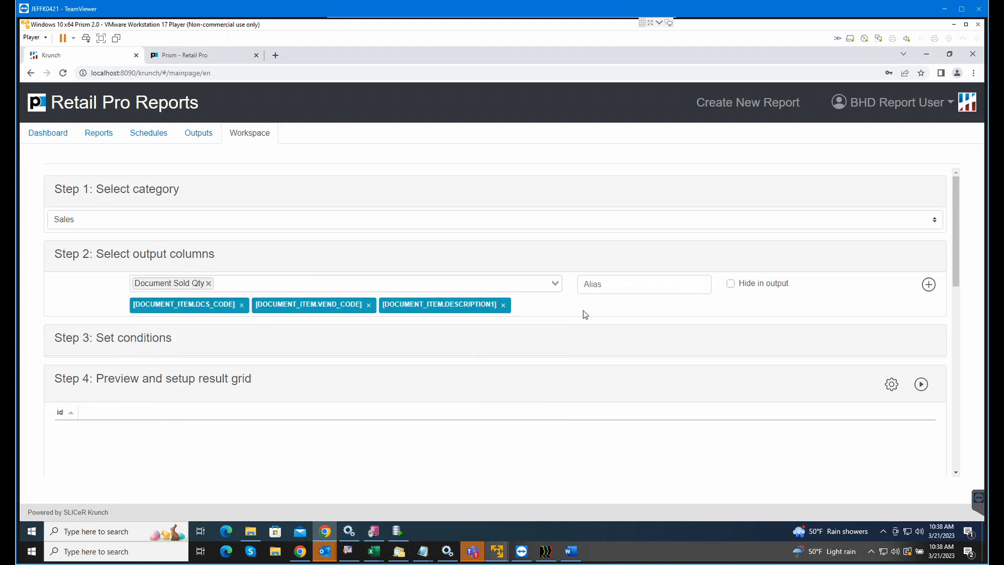
pyautogui.click(620, 286)
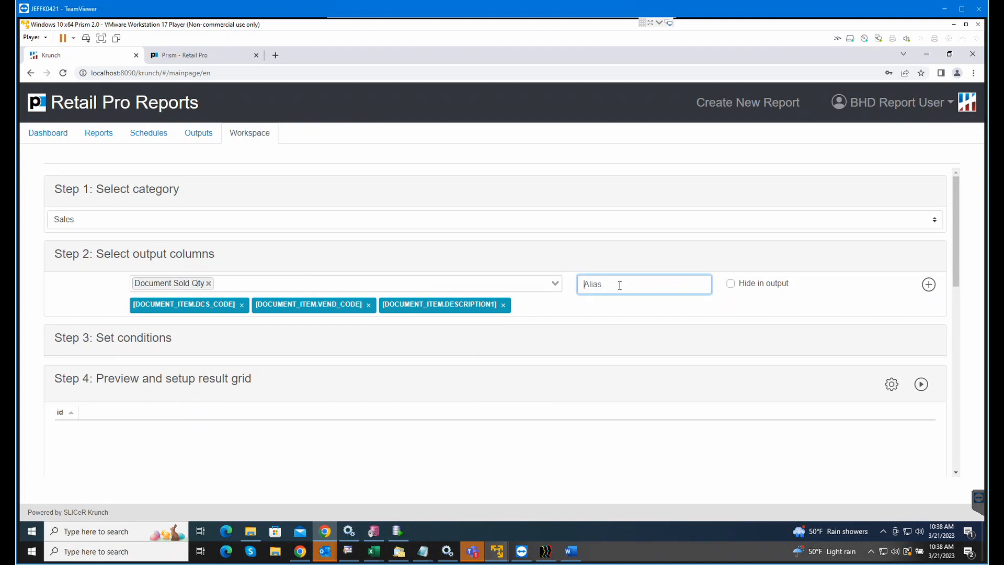
pyautogui.write('Qty')
pyautogui.click(930, 286)
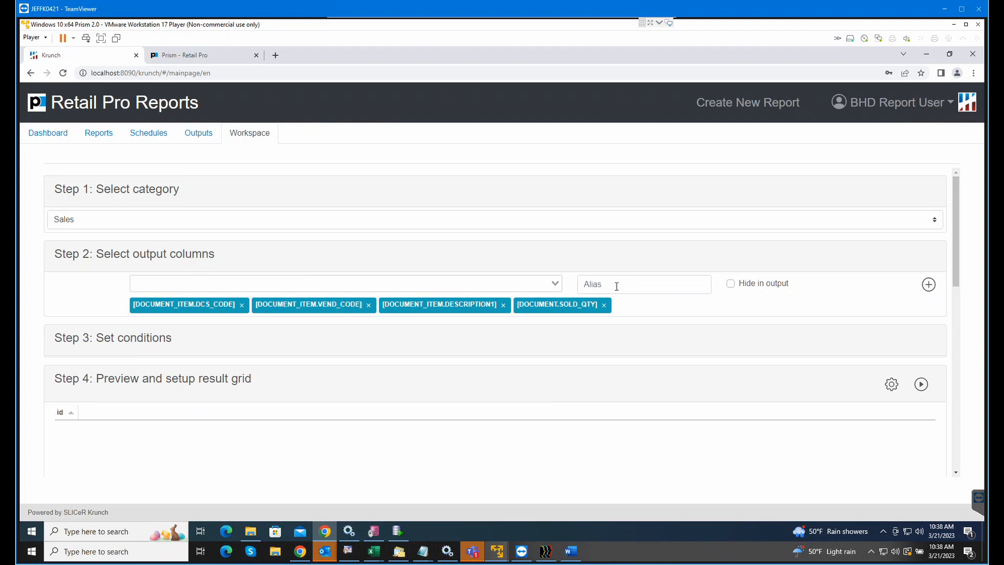
# Step: Add Document Item Price as an output column with the alias Price
pyautogui.click(301, 285)
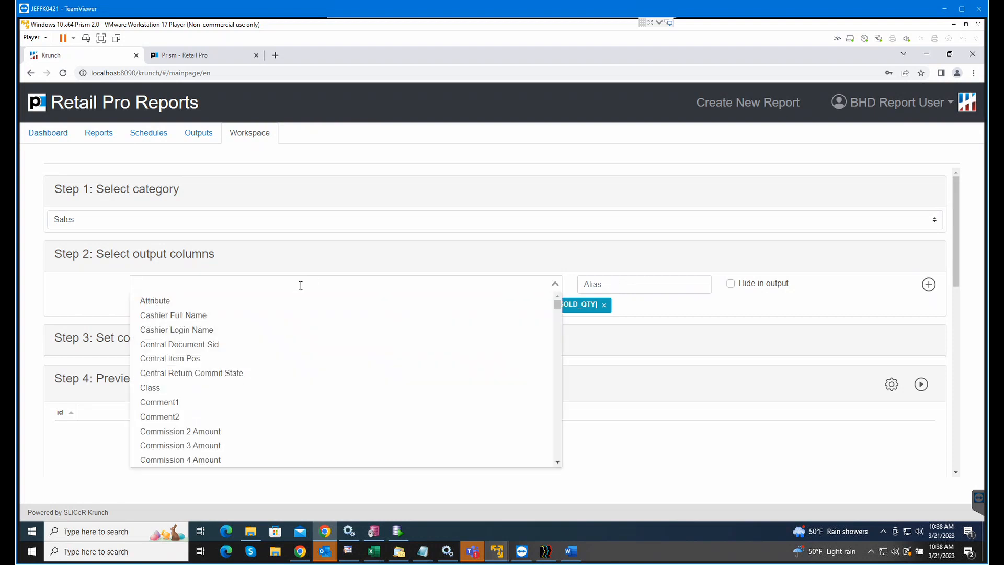
pyautogui.write('Price')
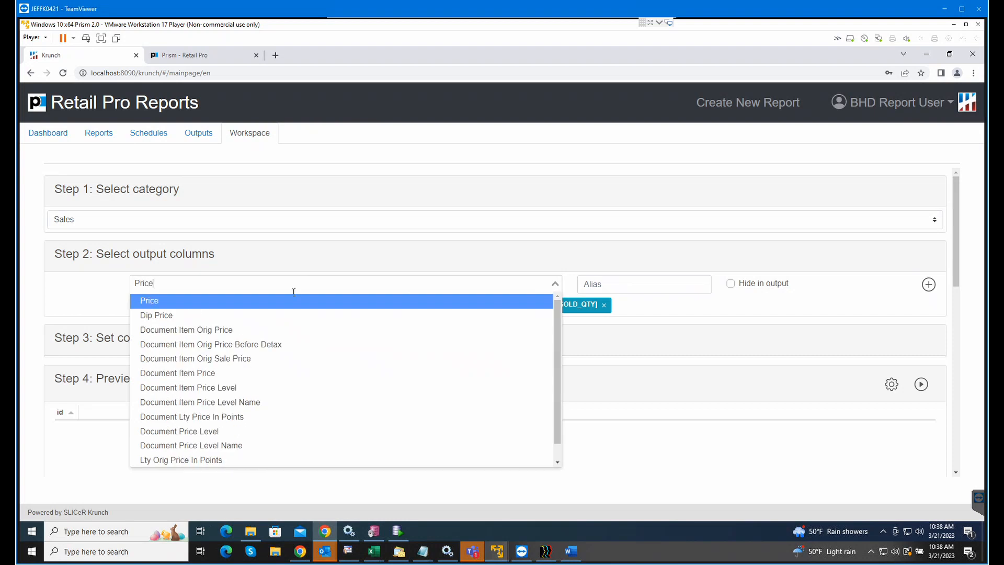
pyautogui.click(259, 372)
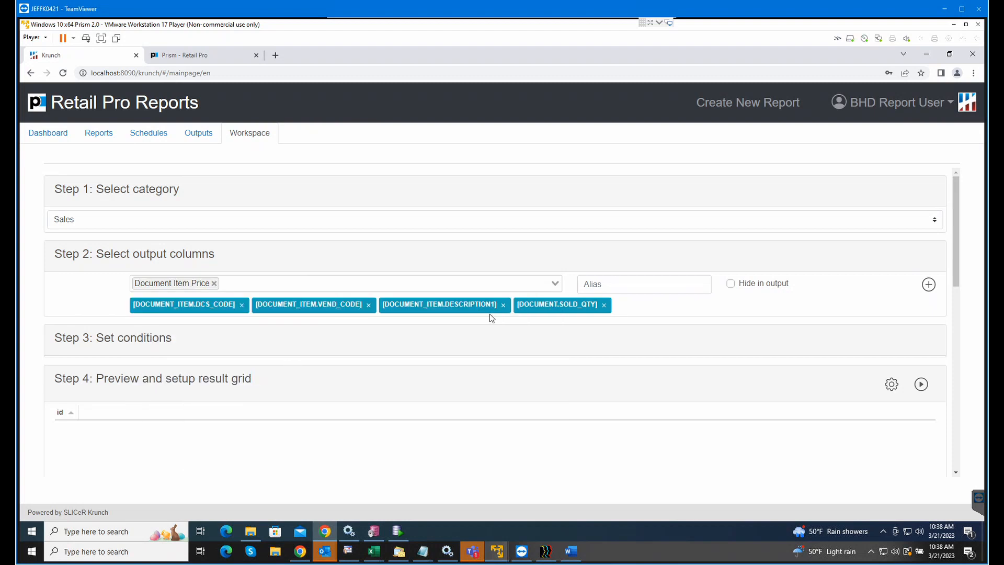
pyautogui.click(619, 288)
pyautogui.write('P')
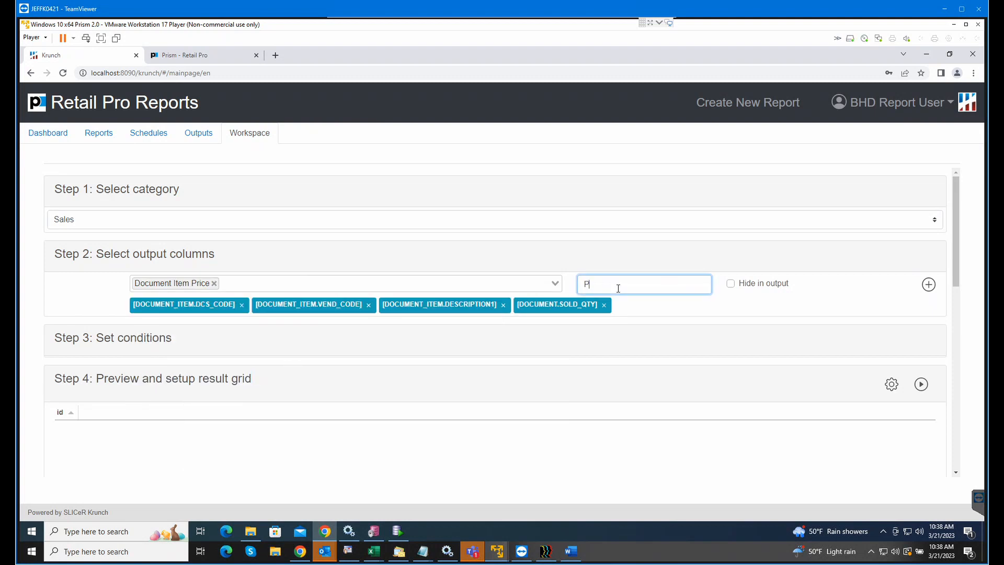
pyautogui.write('rice')
pyautogui.click(928, 285)
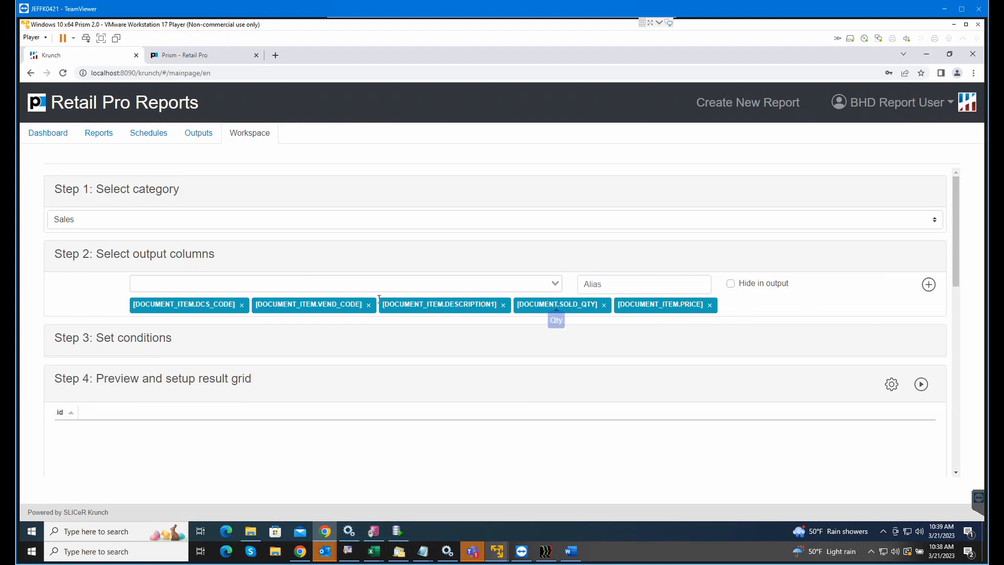
pyautogui.click(320, 286)
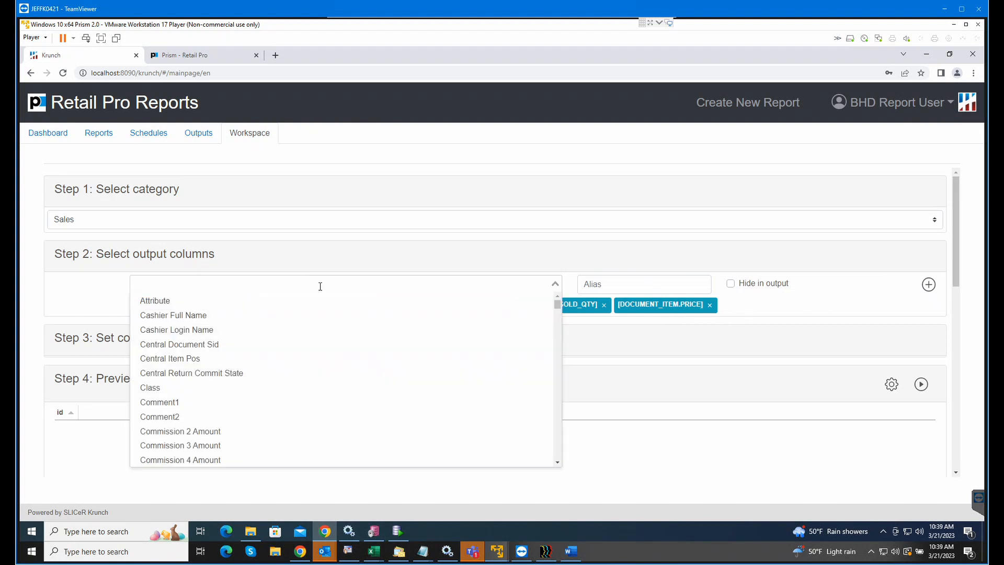
pyautogui.write('ext')
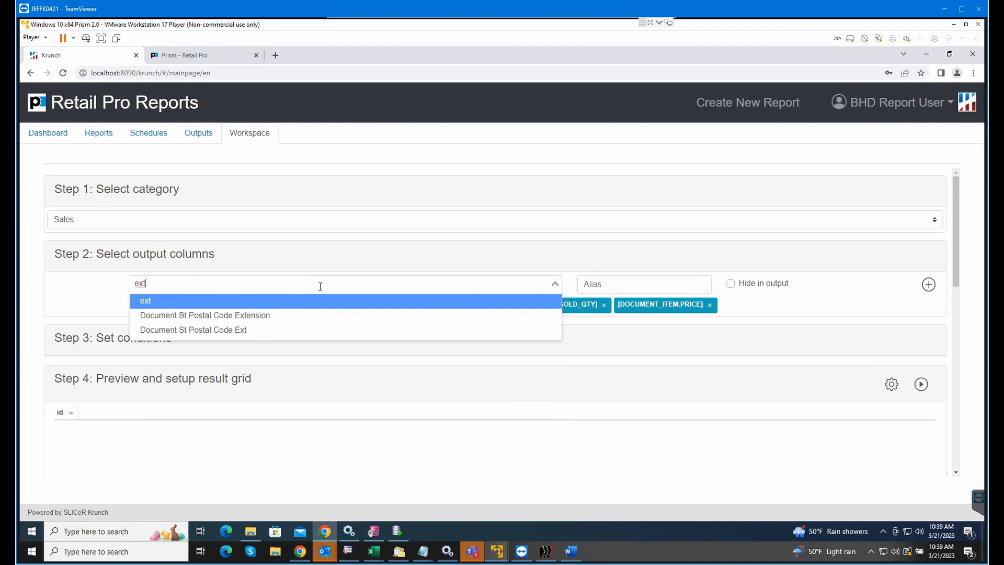
pyautogui.press('BackSpace')
pyautogui.press('BackSpace')
pyautogui.press('BackSpace')
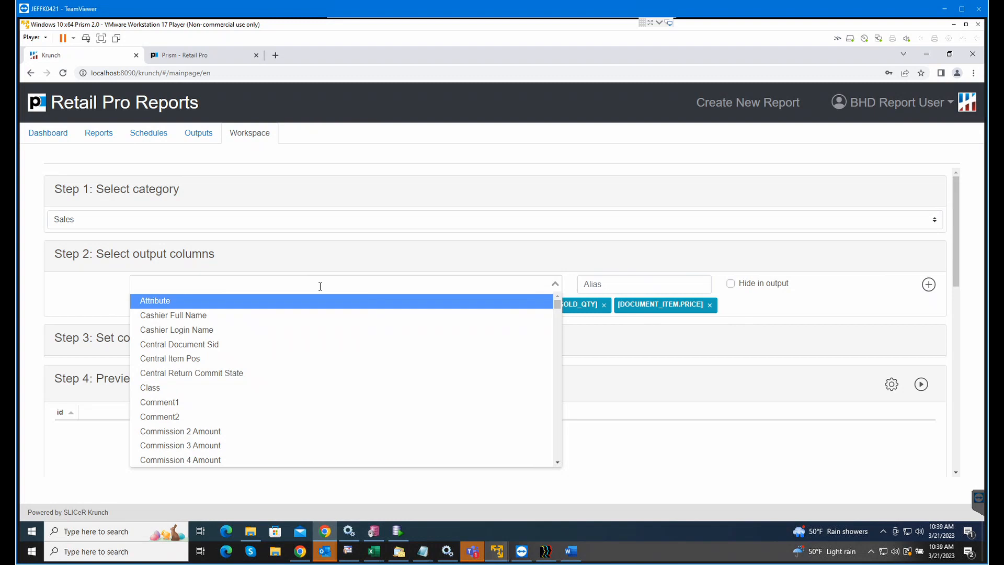
# Step: Build a calculated output column expression multiplying Document Item Qty by Document Item Price
pyautogui.write('qty')
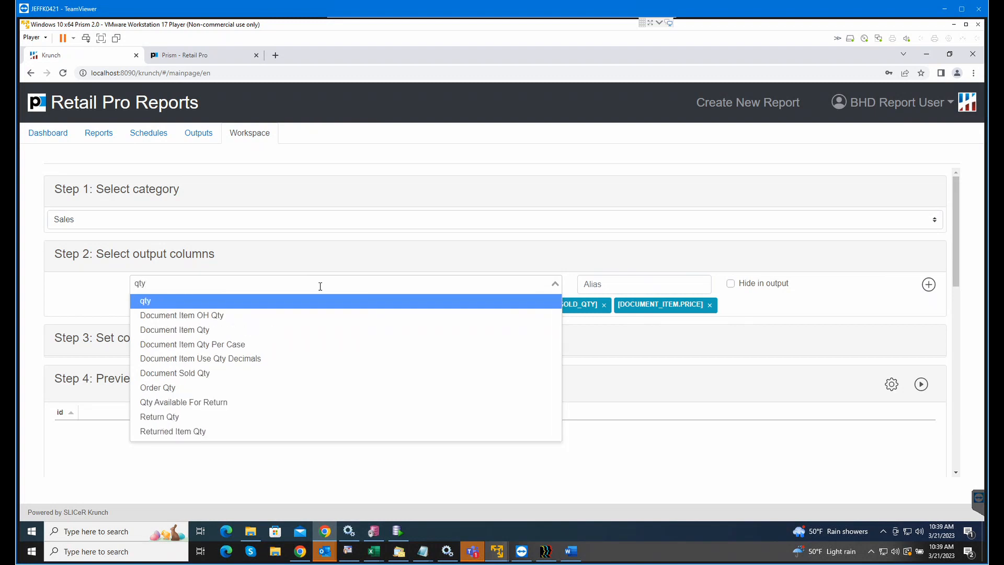
pyautogui.click(260, 336)
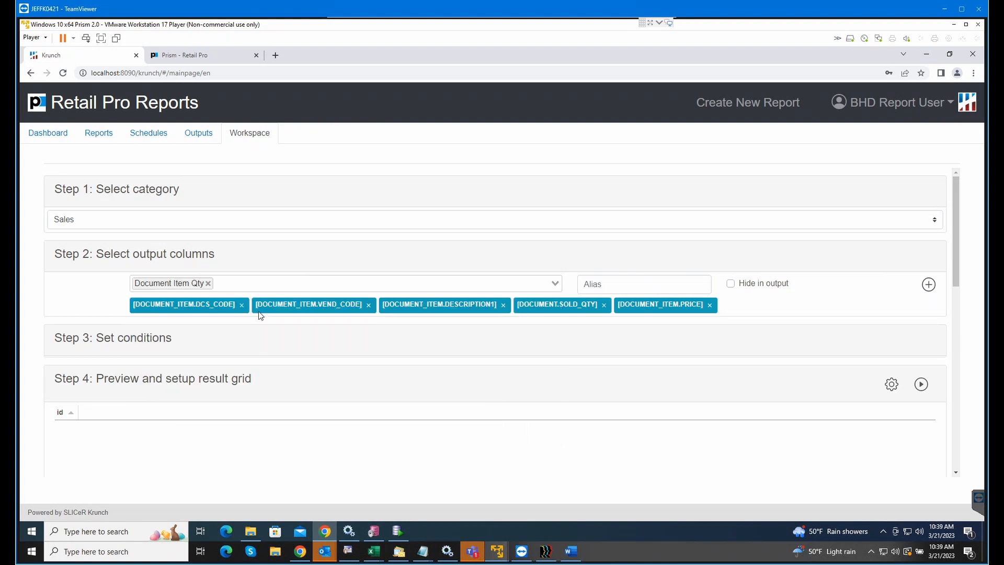
pyautogui.click(256, 280)
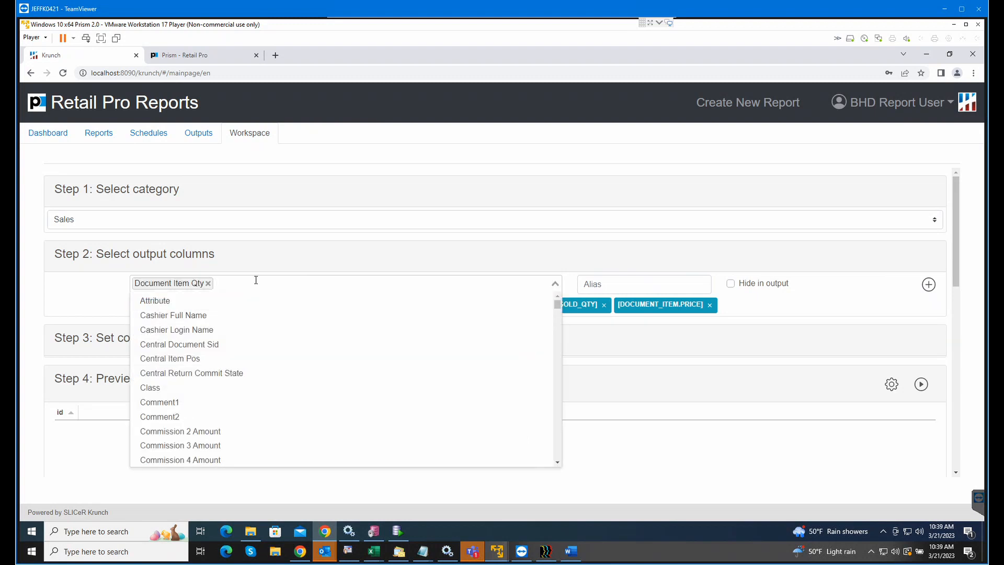
pyautogui.write('*')
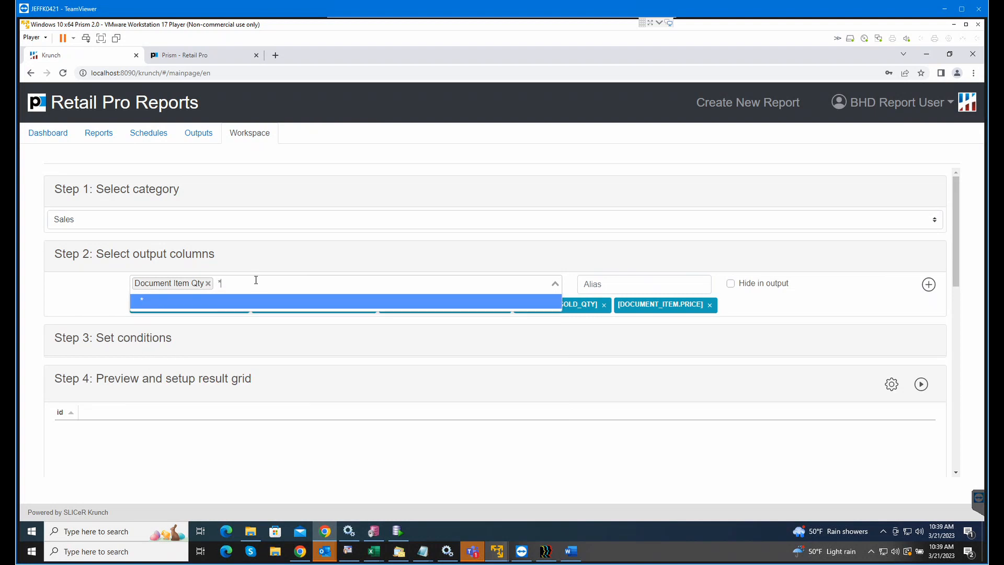
pyautogui.press('Return')
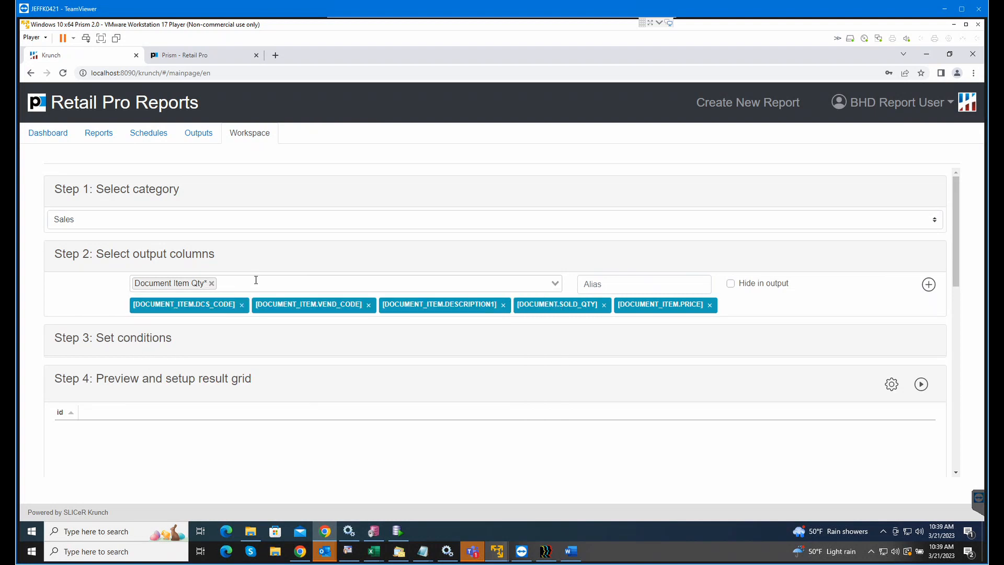
pyautogui.click(253, 287)
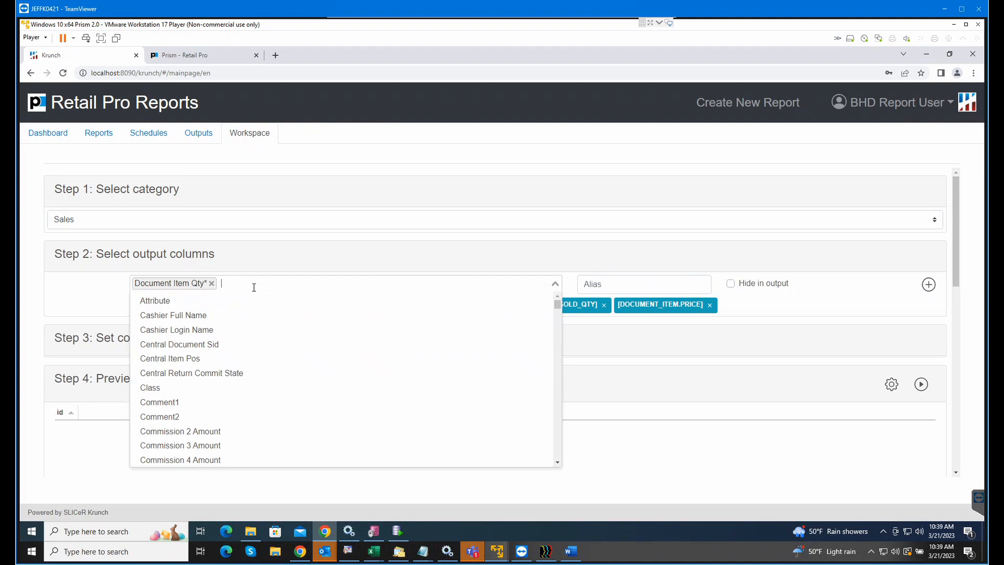
pyautogui.write('price')
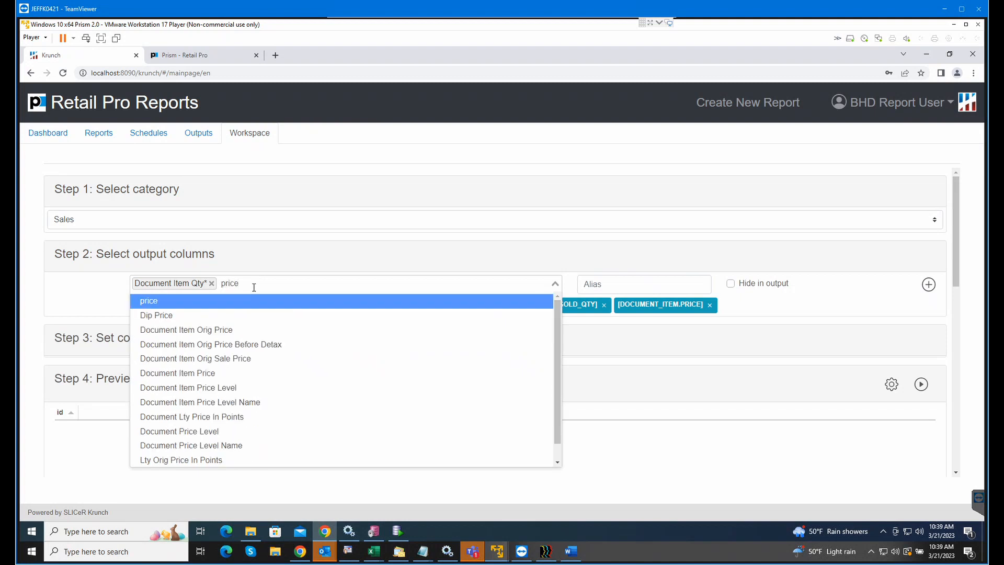
pyautogui.click(224, 375)
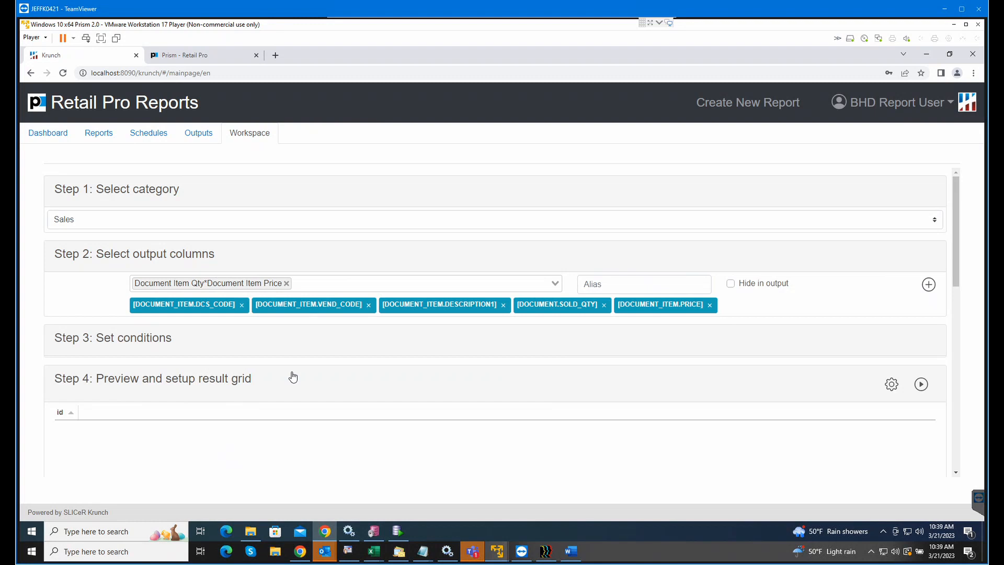
# Step: Give the calculated expression the alias Ext Price and add it to the output columns
pyautogui.click(595, 284)
pyautogui.write('E')
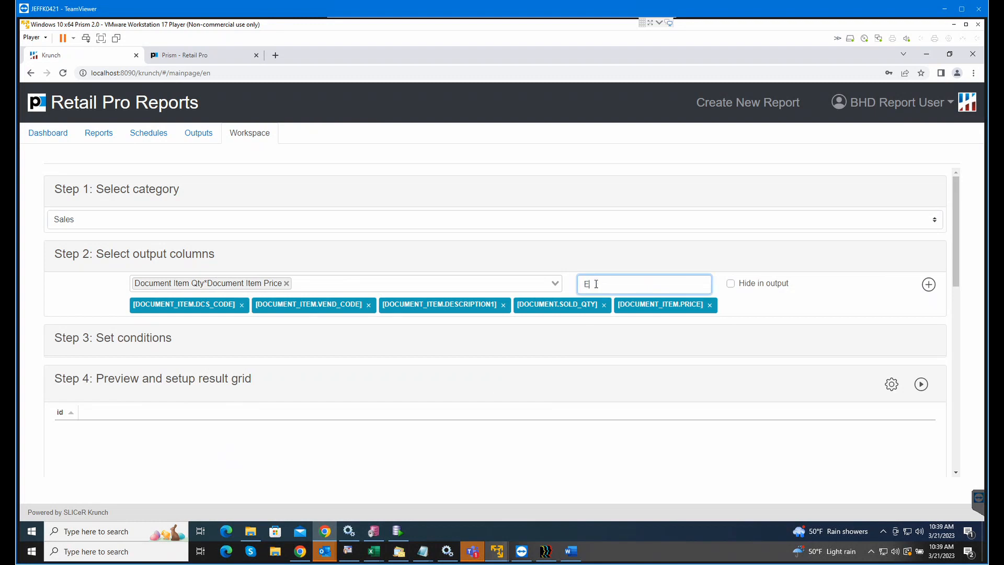
pyautogui.write('xtPrice')
pyautogui.click(597, 284)
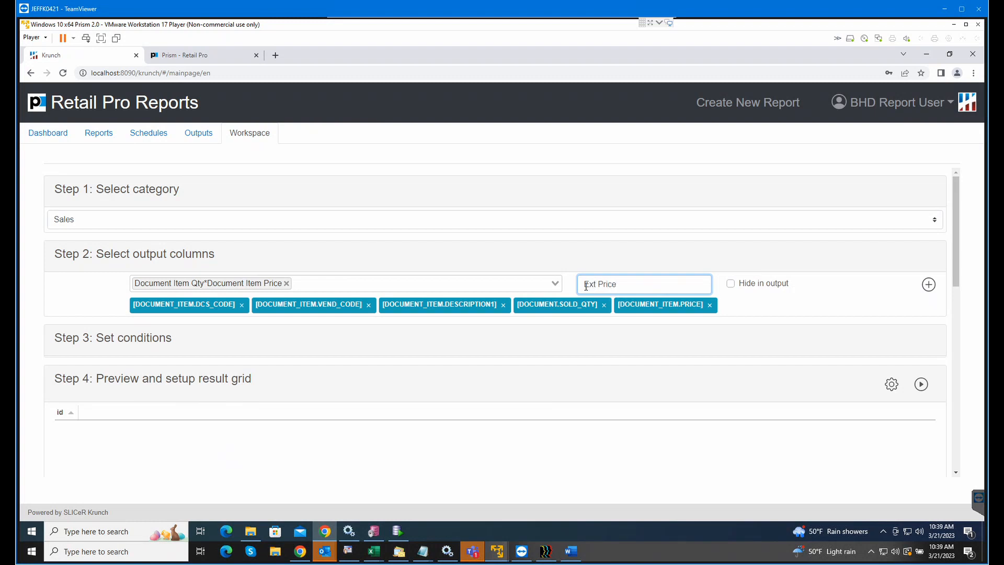
pyautogui.click(929, 286)
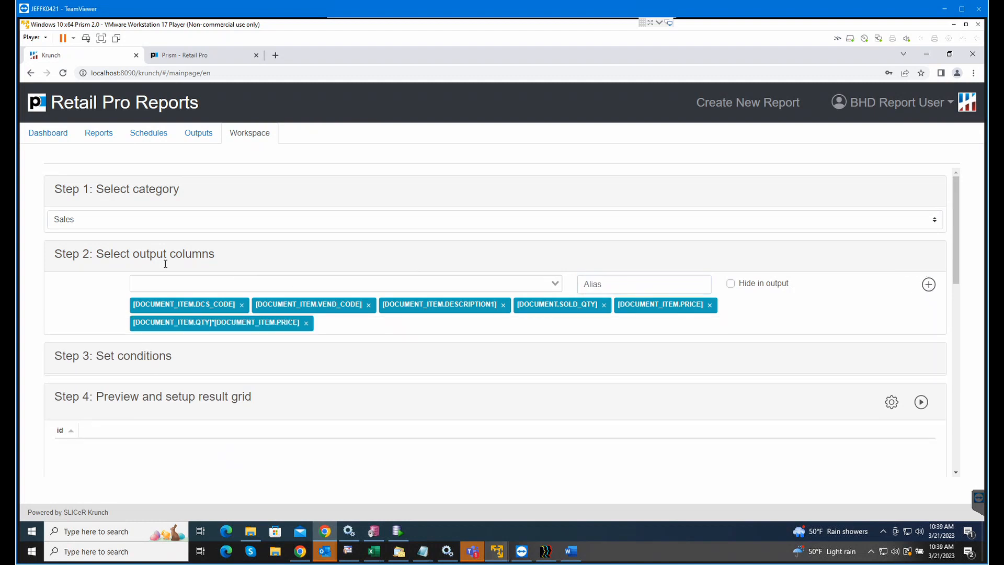
# Step: Search the available output column fields for margin, then clear the search and close the list
pyautogui.click(235, 283)
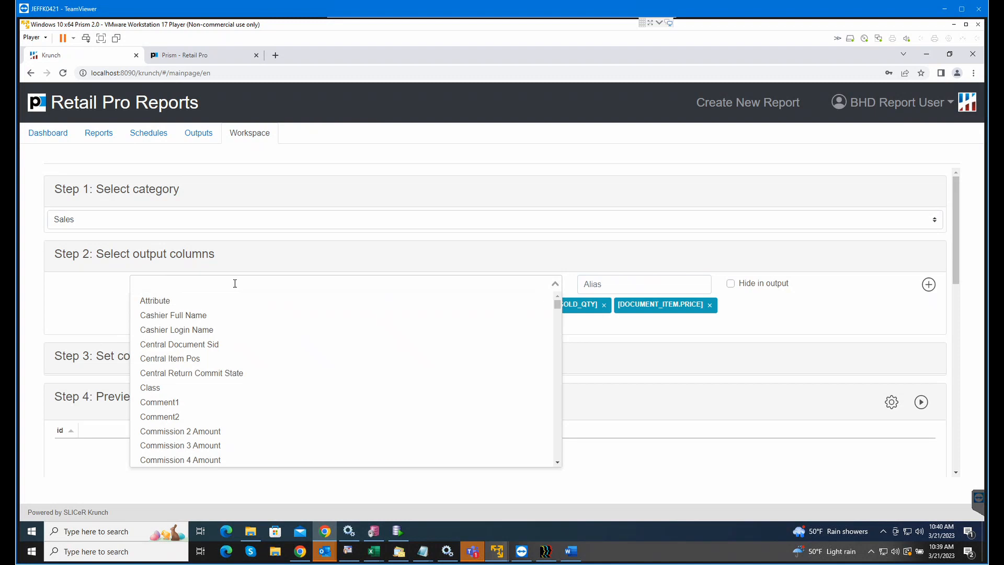
pyautogui.write('margin')
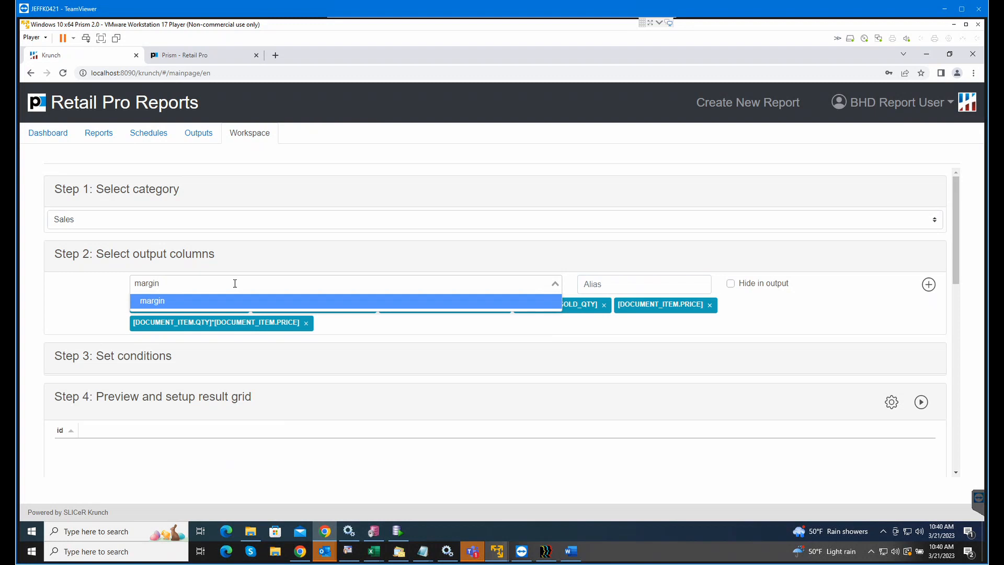
pyautogui.press('BackSpace')
pyautogui.press('BackSpace')
pyautogui.press('BackSpace')
pyautogui.press('BackSpace')
pyautogui.press('BackSpace')
pyautogui.press('BackSpace')
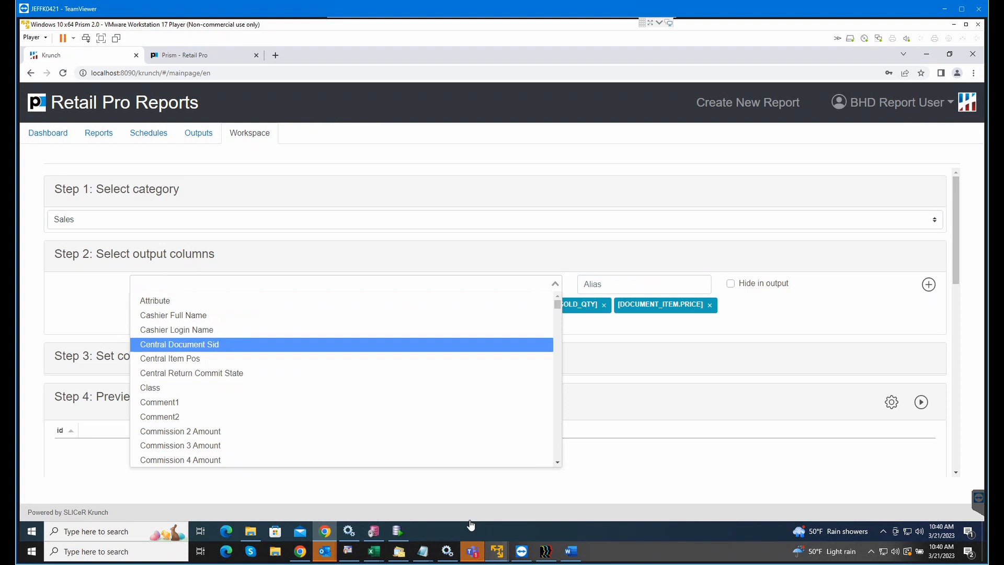
pyautogui.click(627, 454)
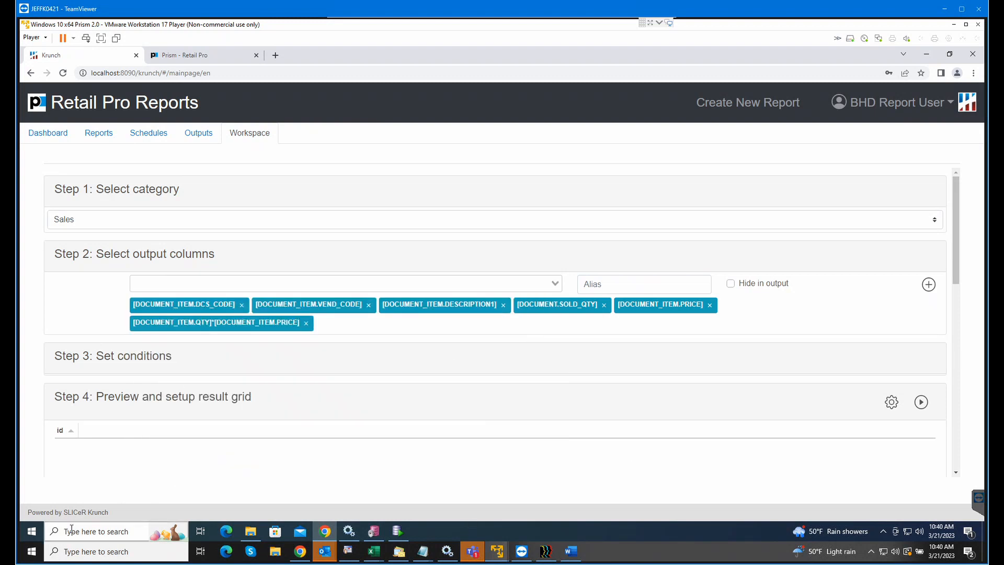
# Step: Open a blank document in Notepad
pyautogui.click(131, 552)
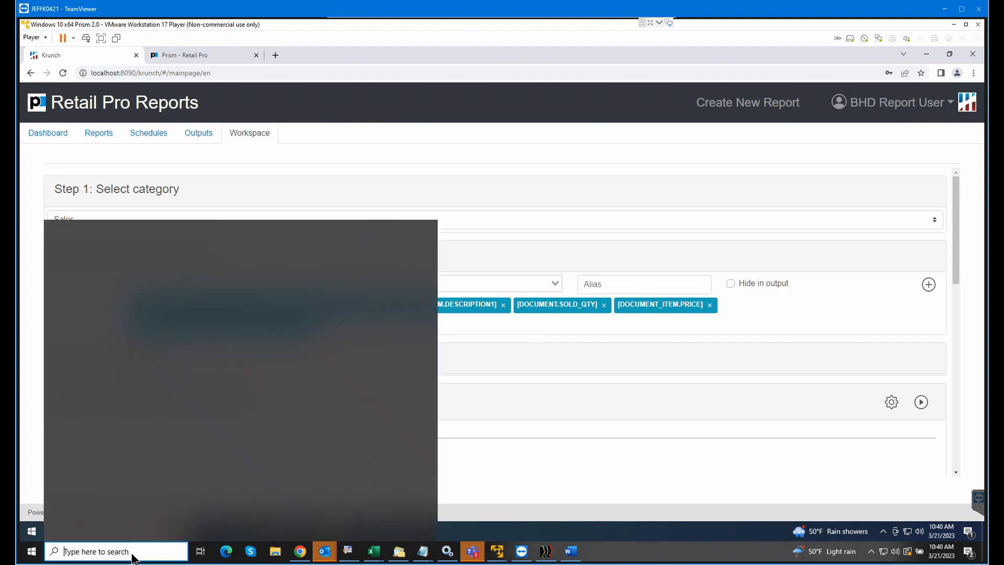
pyautogui.write('notepad')
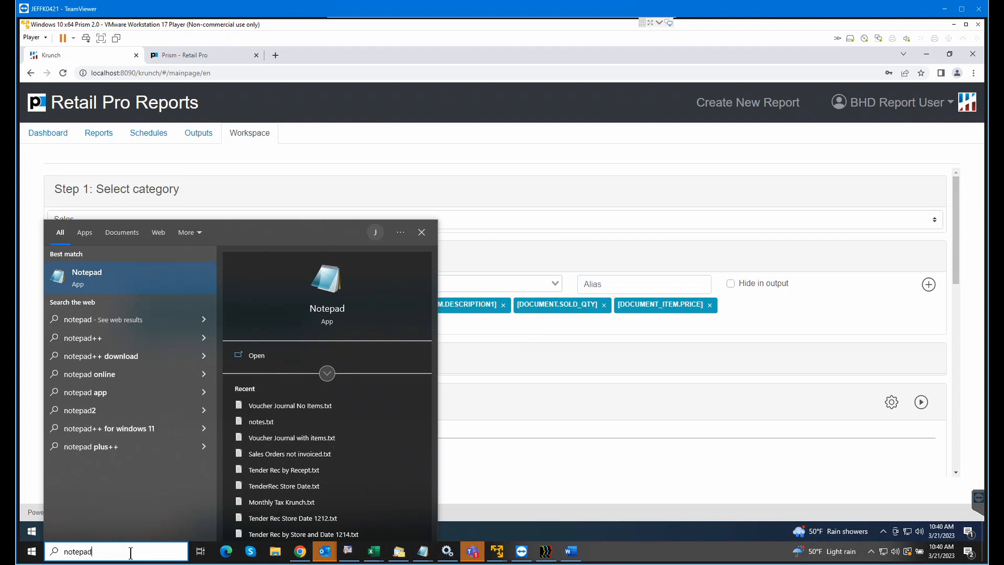
pyautogui.press('Return')
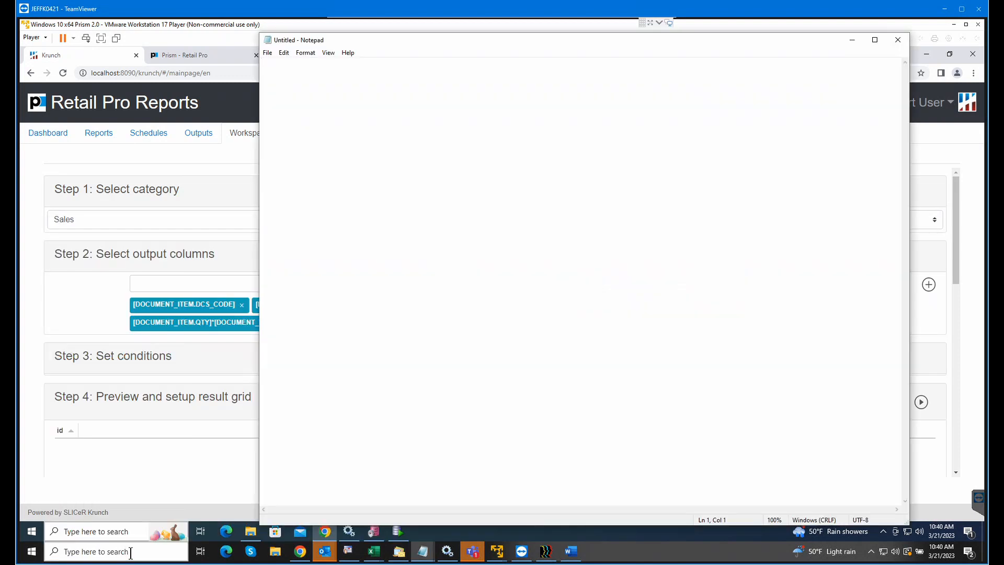
# Step: Write the unit margin percent formula ((price-cost)/price)*100 a few lines down in the blank document
pyautogui.press('Return')
pyautogui.press('Return')
pyautogui.press('Return')
pyautogui.press('Return')
pyautogui.write('price-cost)')
pyautogui.press('Left')
pyautogui.press('Left')
pyautogui.press('Left')
pyautogui.write('(')
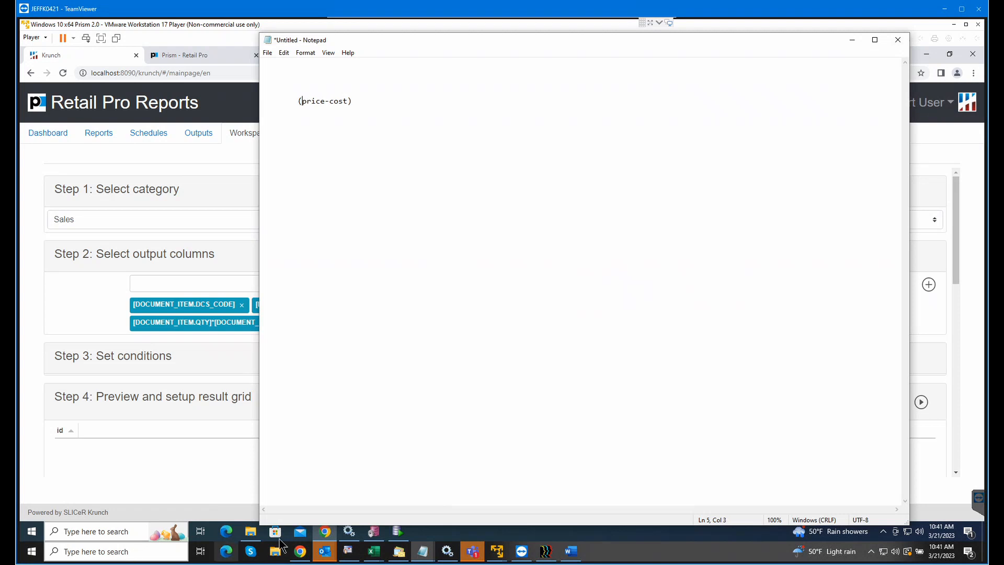
pyautogui.click(361, 102)
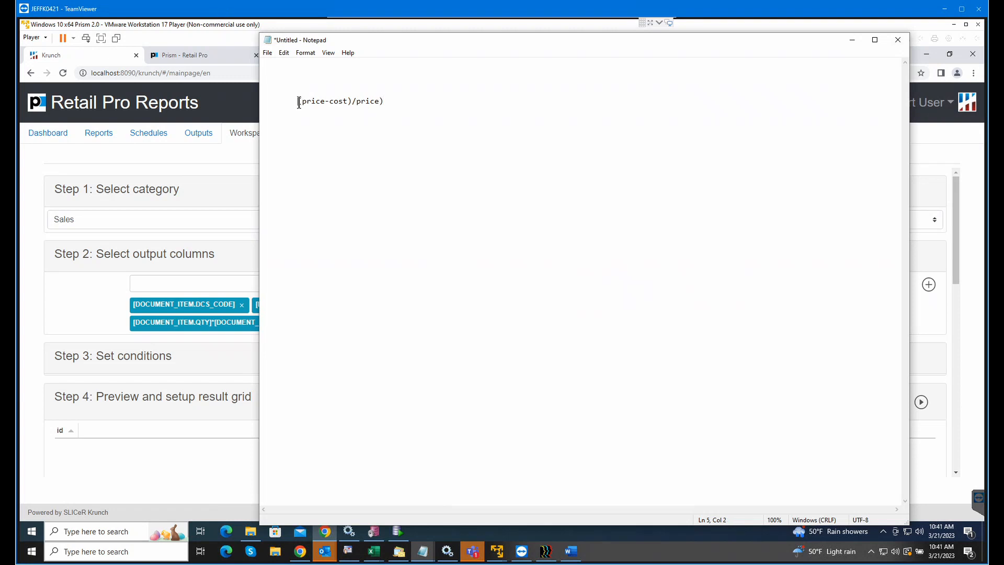
pyautogui.write('(')
pyautogui.click(406, 100)
pyautogui.write('*100')
# Step: Write the extended margin formula (((qty*price)-(qty*cost))/(qty*price))*100 below the unit margin formula
pyautogui.press('Return')
pyautogui.press('Return')
pyautogui.write('((qty')
pyautogui.write('*price)-(qty')
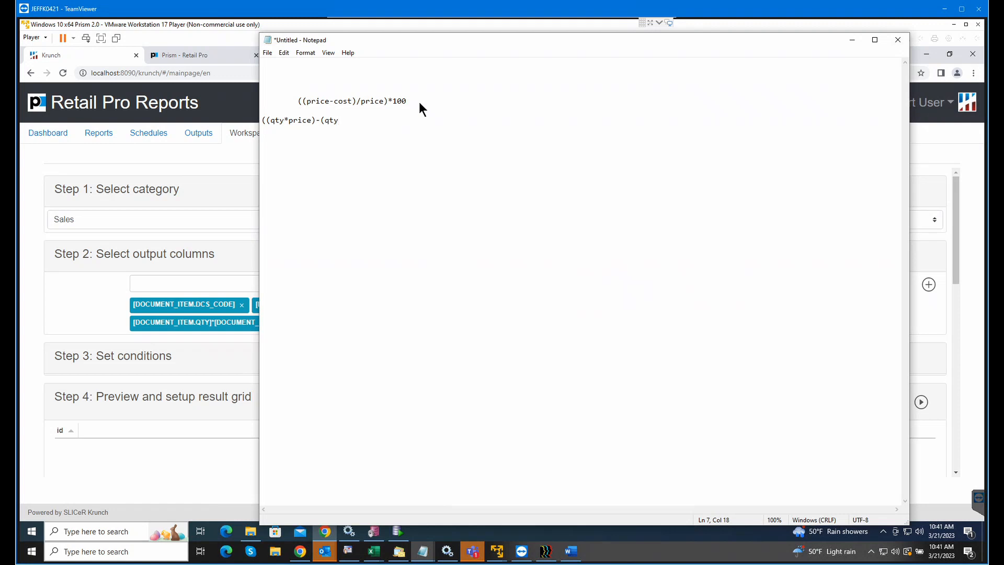
pyautogui.write('*cost))')
pyautogui.press('Left')
pyautogui.press('Left')
pyautogui.press('Left')
pyautogui.press('Left')
pyautogui.press('Left')
pyautogui.press('Left')
pyautogui.press('Left')
pyautogui.press('Left')
pyautogui.press('Left')
pyautogui.press('Left')
pyautogui.press('Left')
pyautogui.press('Left')
pyautogui.press('Left')
pyautogui.press('Left')
pyautogui.press('Left')
pyautogui.press('Left')
pyautogui.press('Left')
pyautogui.press('Left')
pyautogui.press('Left')
pyautogui.press('Left')
pyautogui.press('Left')
pyautogui.write('(')
pyautogui.press('Right')
pyautogui.press('Right')
pyautogui.press('Right')
pyautogui.press('Right')
pyautogui.press('Right')
pyautogui.press('Right')
pyautogui.press('Right')
pyautogui.press('Right')
pyautogui.press('Right')
pyautogui.press('Right')
pyautogui.press('Right')
pyautogui.press('Right')
pyautogui.press('Right')
pyautogui.press('Right')
pyautogui.press('Right')
pyautogui.write('/(')
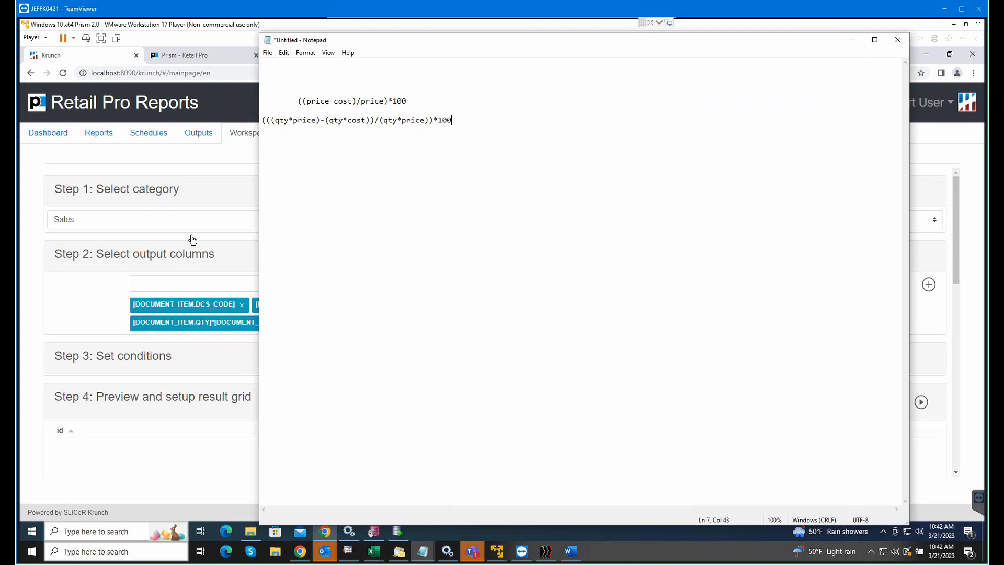
# Step: Return to the Retail Pro Reports workspace and start a new calculated output column expression with three opening parentheses
pyautogui.click(211, 153)
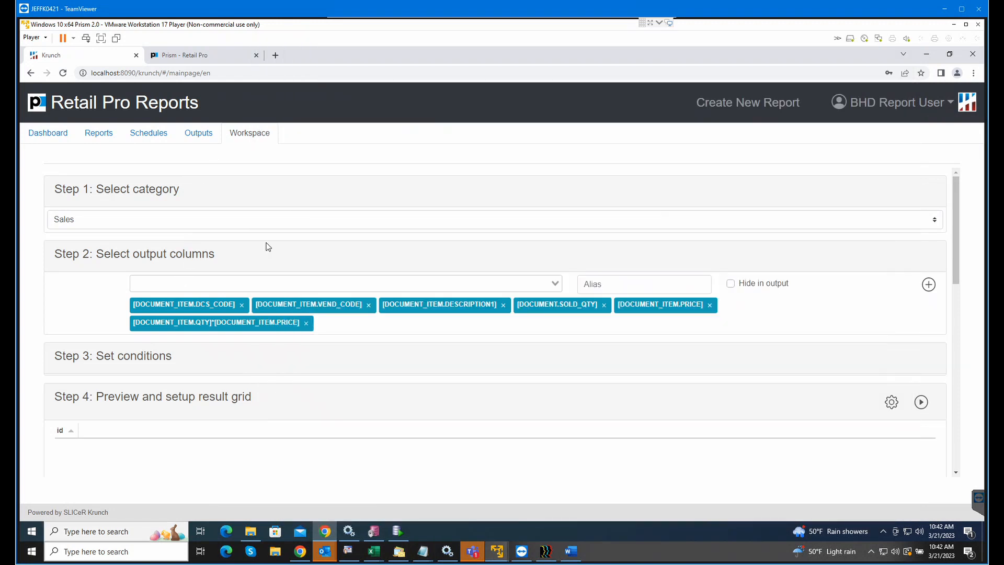
pyautogui.click(243, 283)
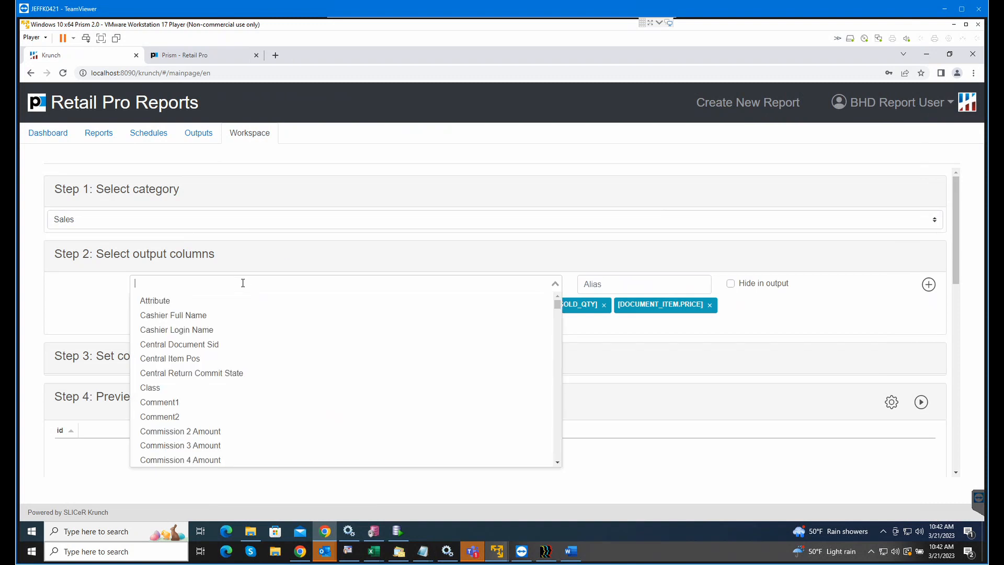
pyautogui.write('(')
pyautogui.press('Return')
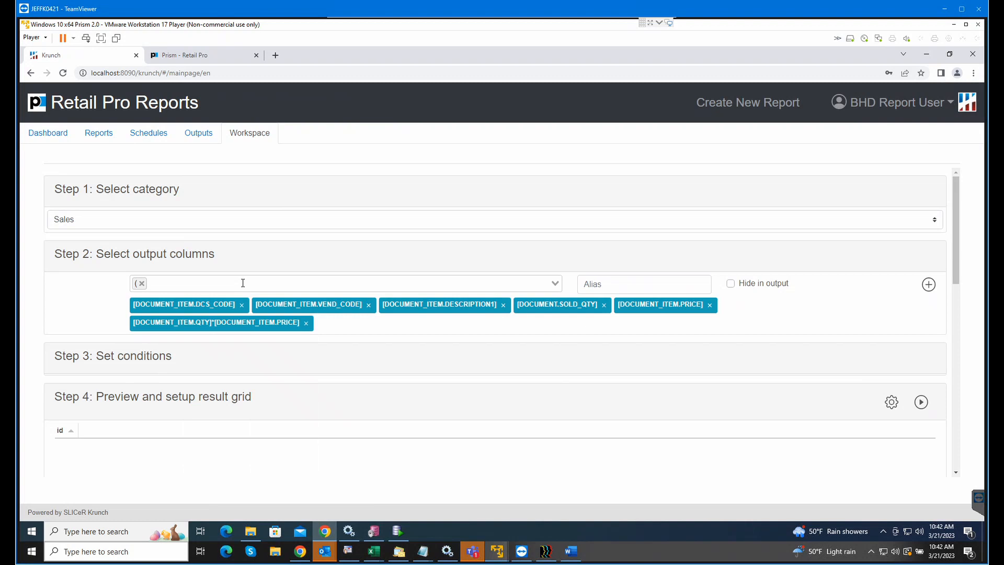
pyautogui.click(243, 283)
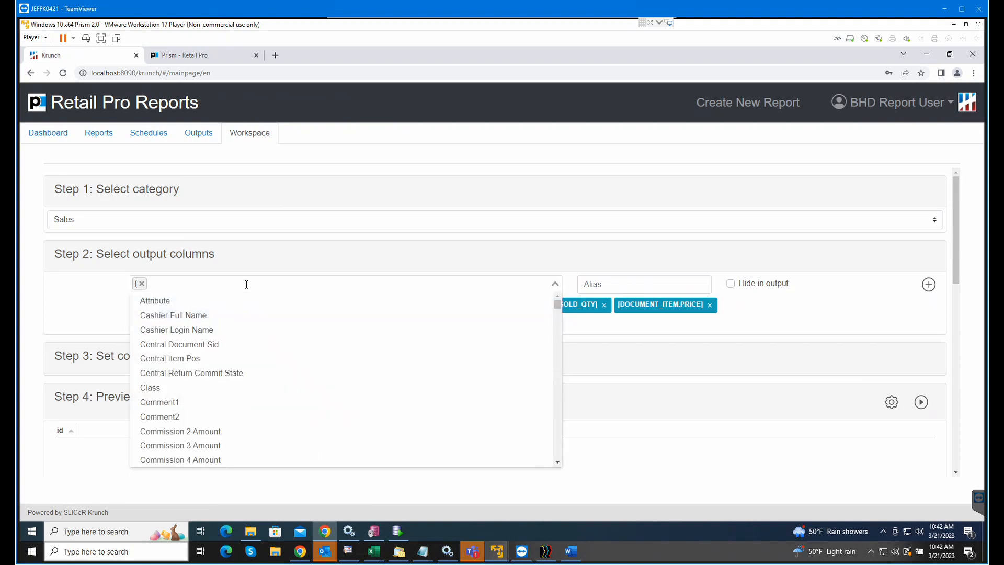
pyautogui.write('(')
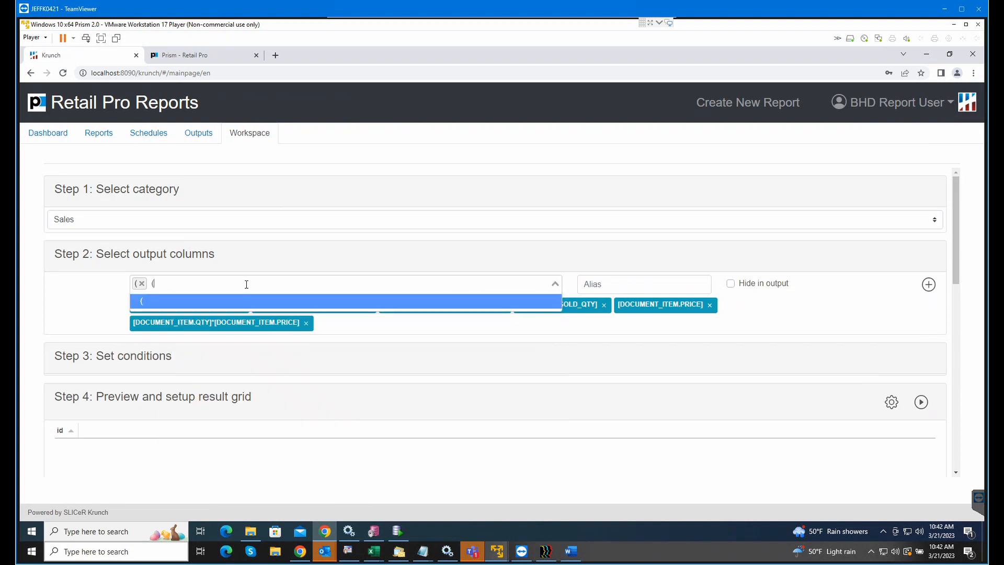
pyautogui.press('Return')
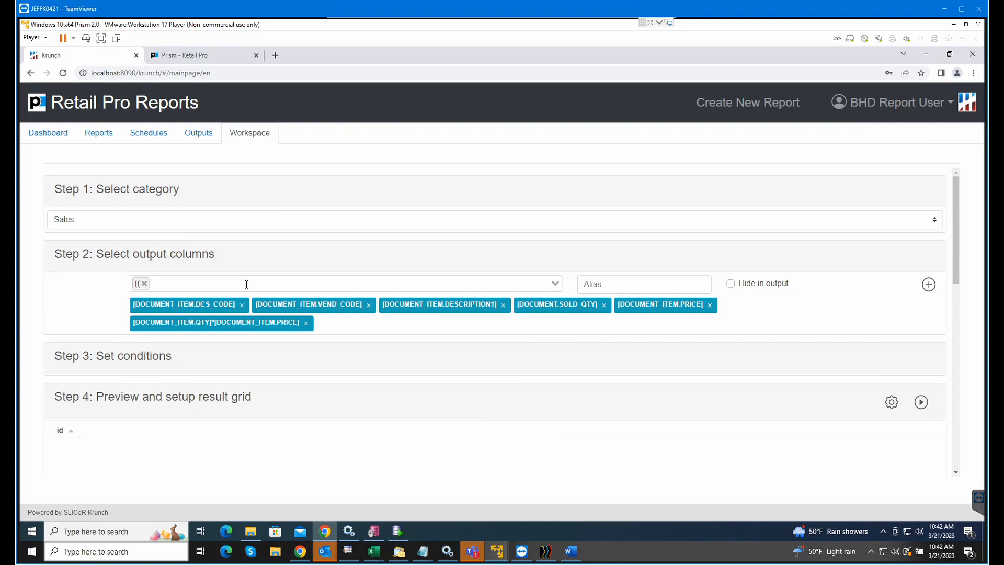
pyautogui.click(247, 284)
pyautogui.write('(')
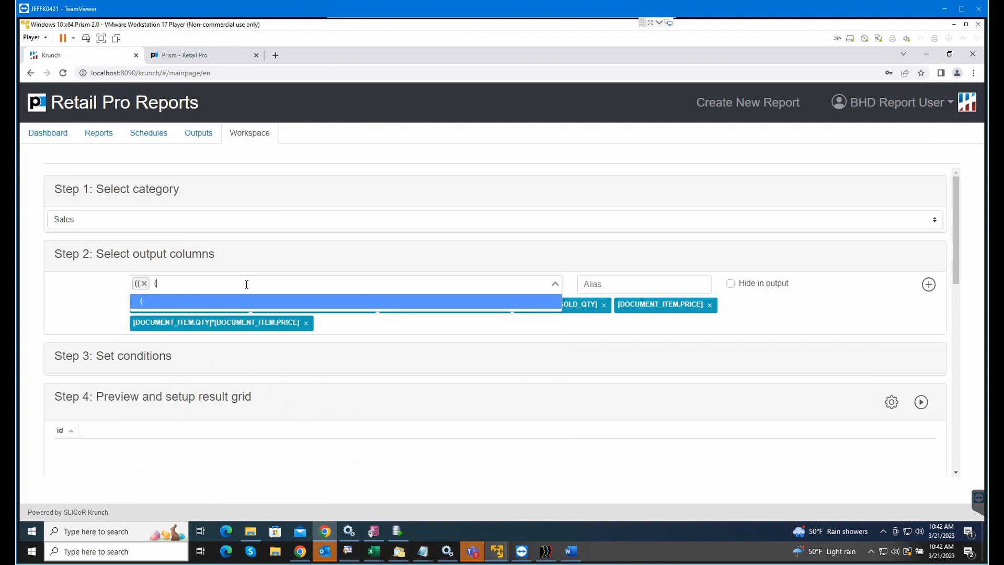
pyautogui.press('Return')
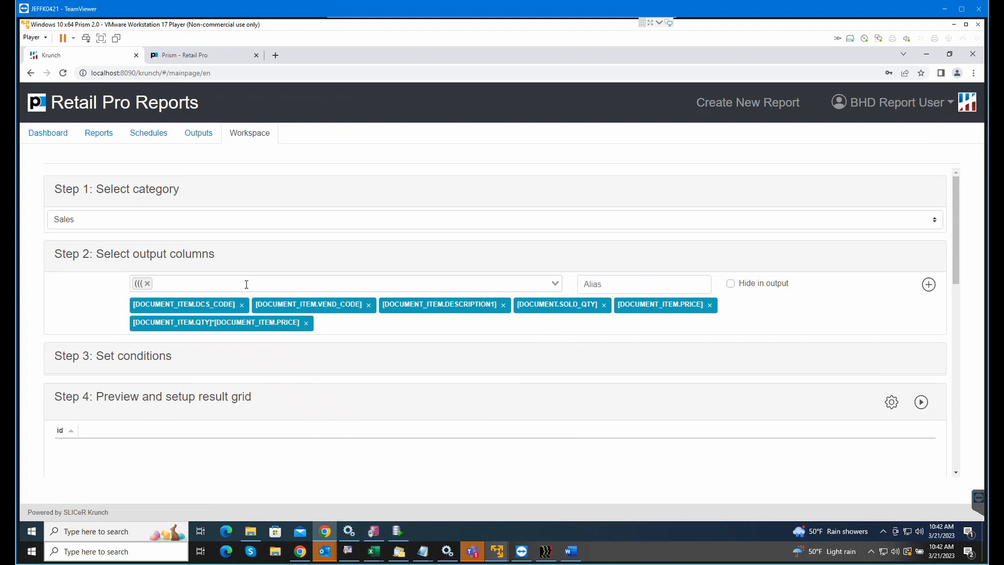
# Step: Append Document Sold Qty*Document Item Price) to the output column expression
pyautogui.click(205, 283)
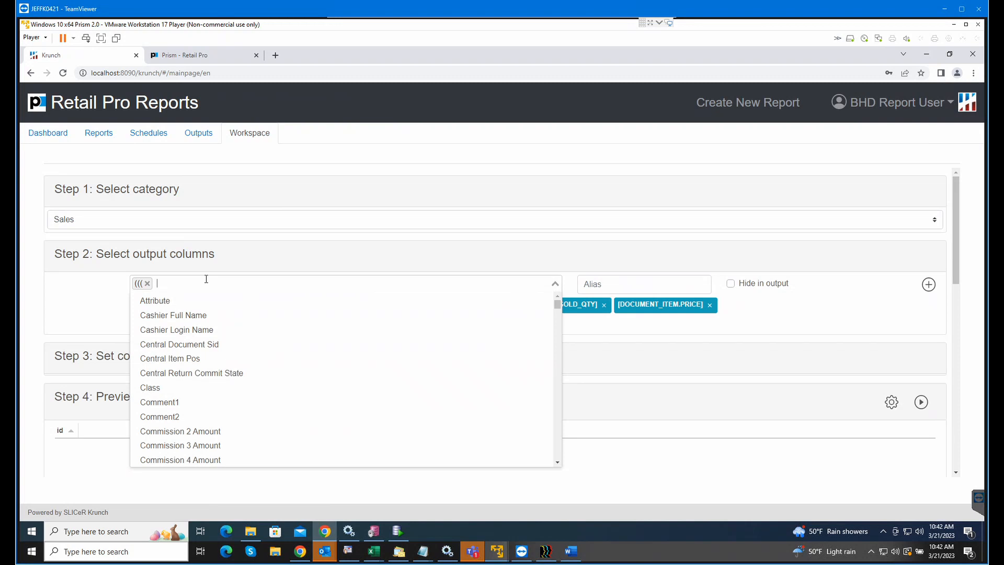
pyautogui.write('qty')
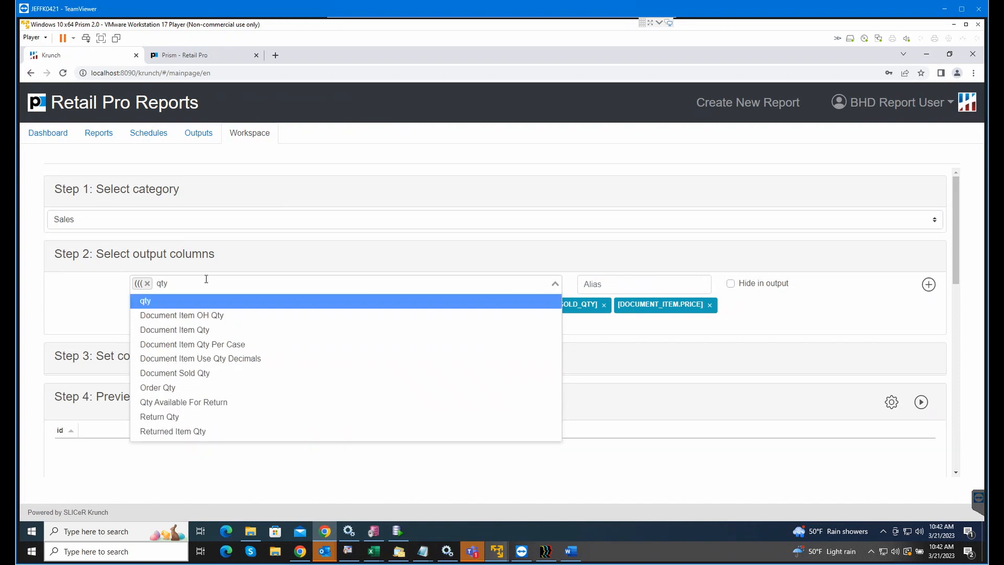
pyautogui.click(211, 375)
pyautogui.click(238, 283)
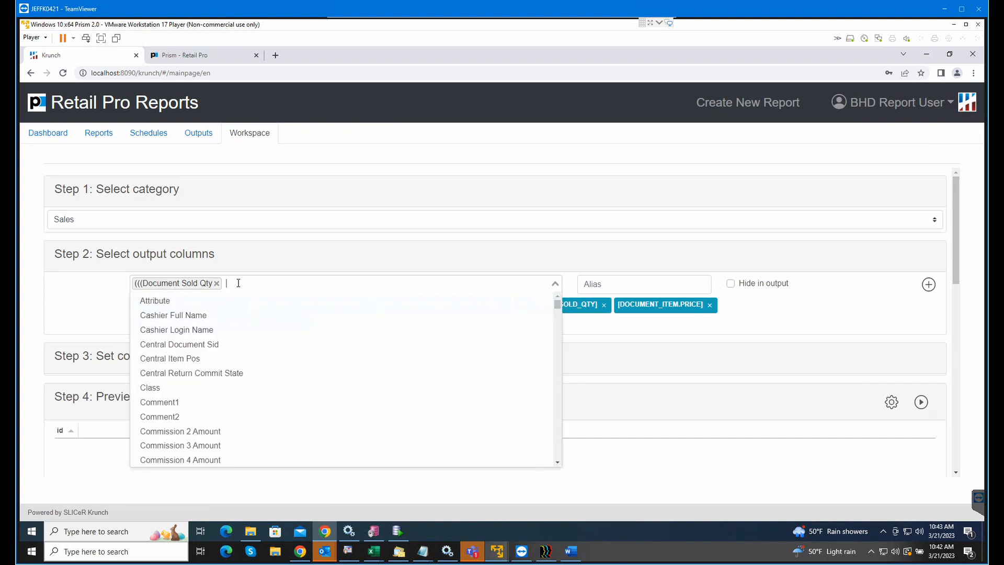
pyautogui.write('*')
pyautogui.press('Return')
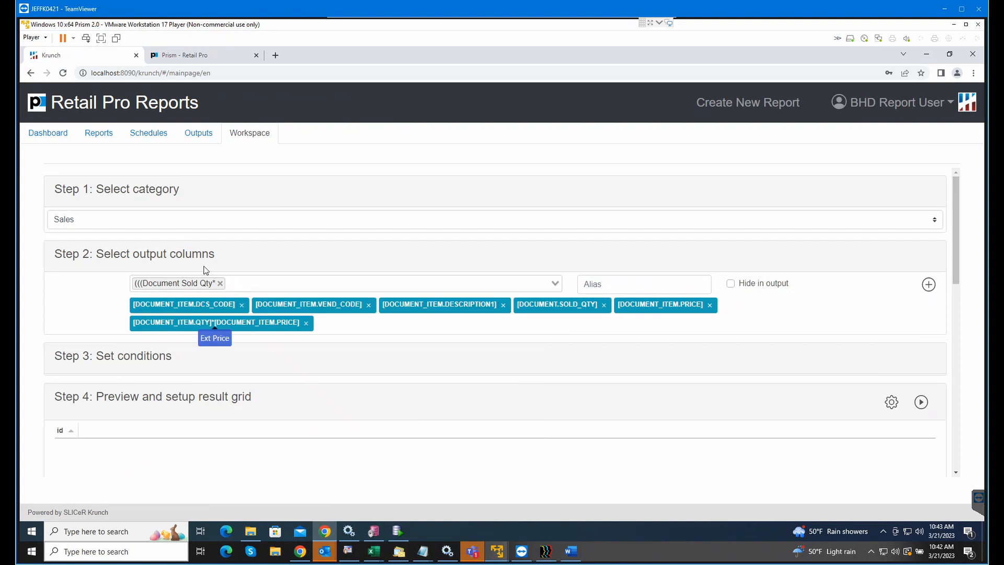
pyautogui.click(256, 282)
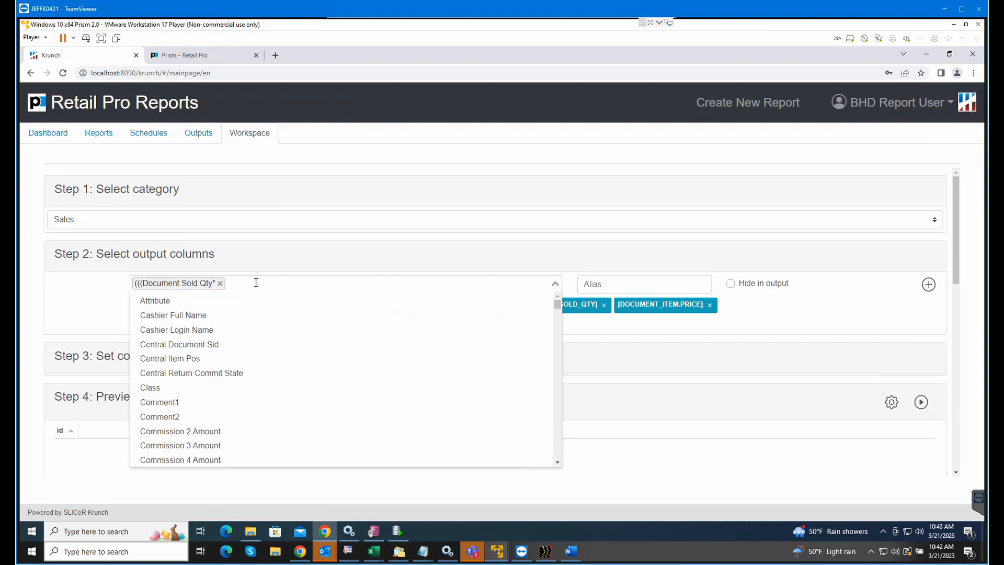
pyautogui.write('Price')
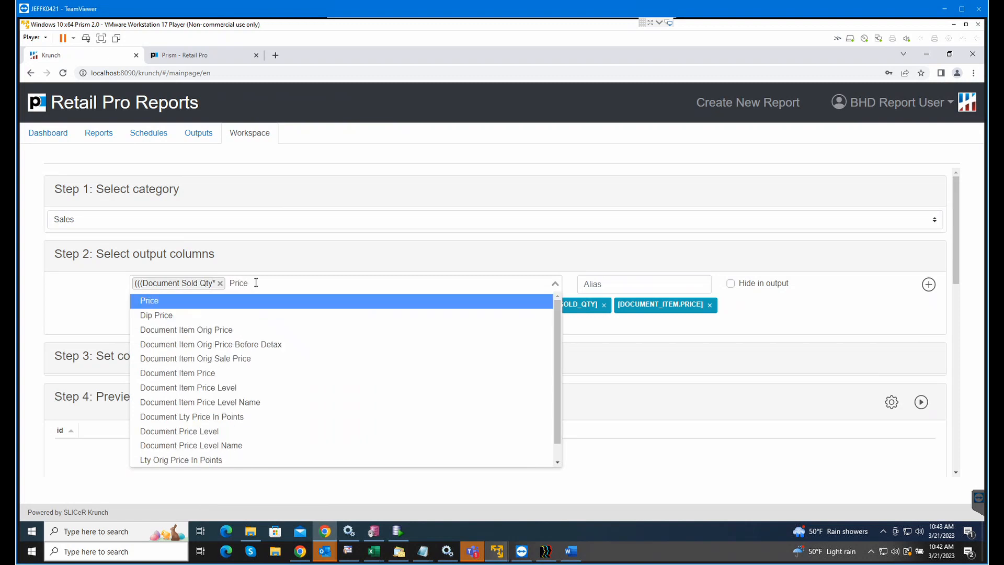
pyautogui.click(217, 374)
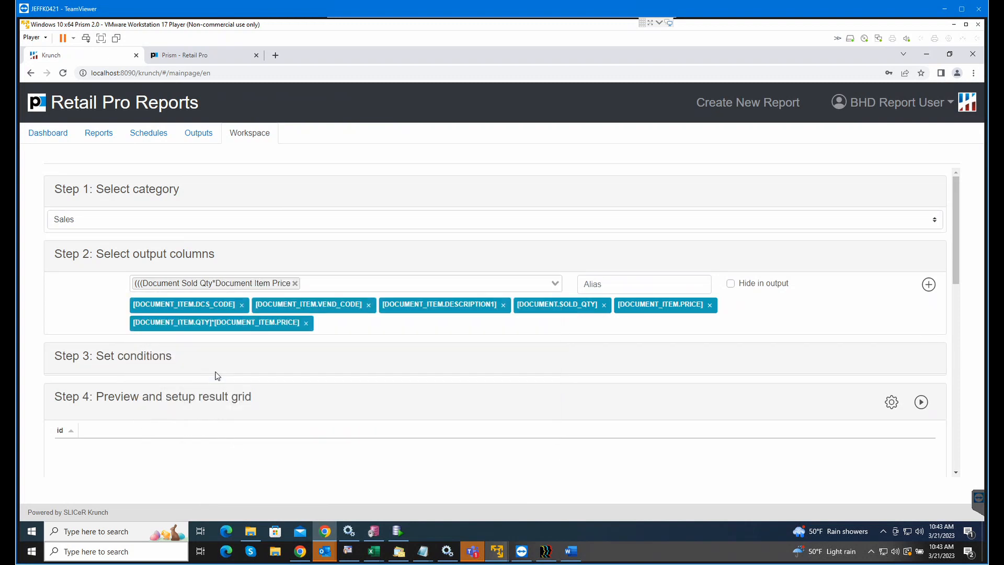
pyautogui.click(308, 283)
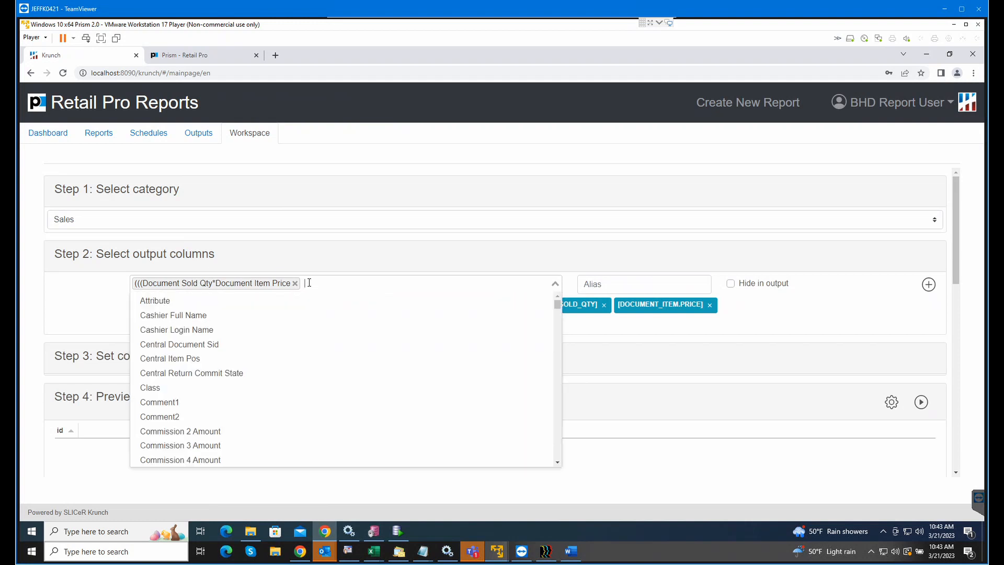
pyautogui.write(')')
pyautogui.press('Return')
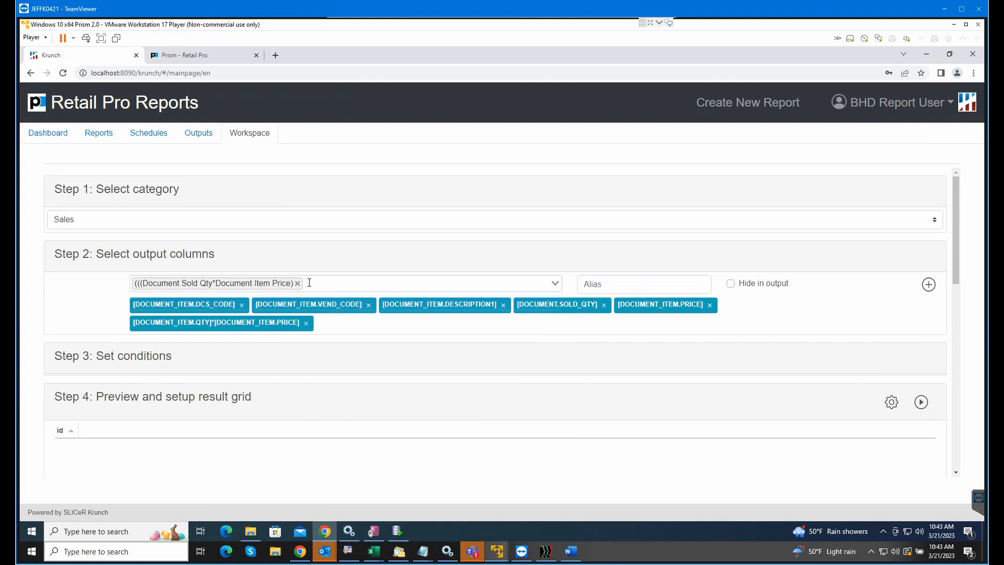
# Step: Extend the output column expression with *( followed by the Document Sold Qty field
pyautogui.click(309, 282)
pyautogui.write('*')
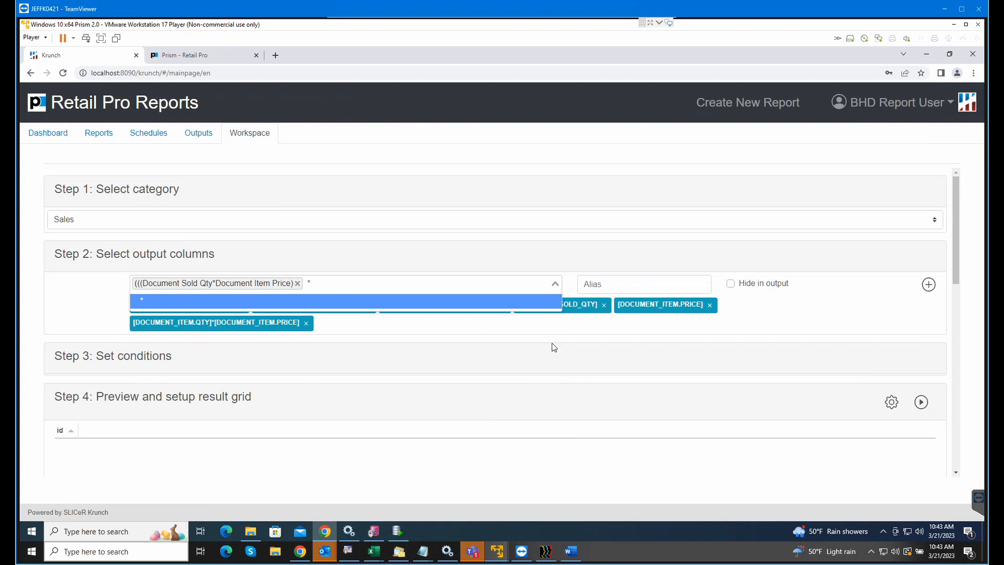
pyautogui.write('(')
pyautogui.press('Return')
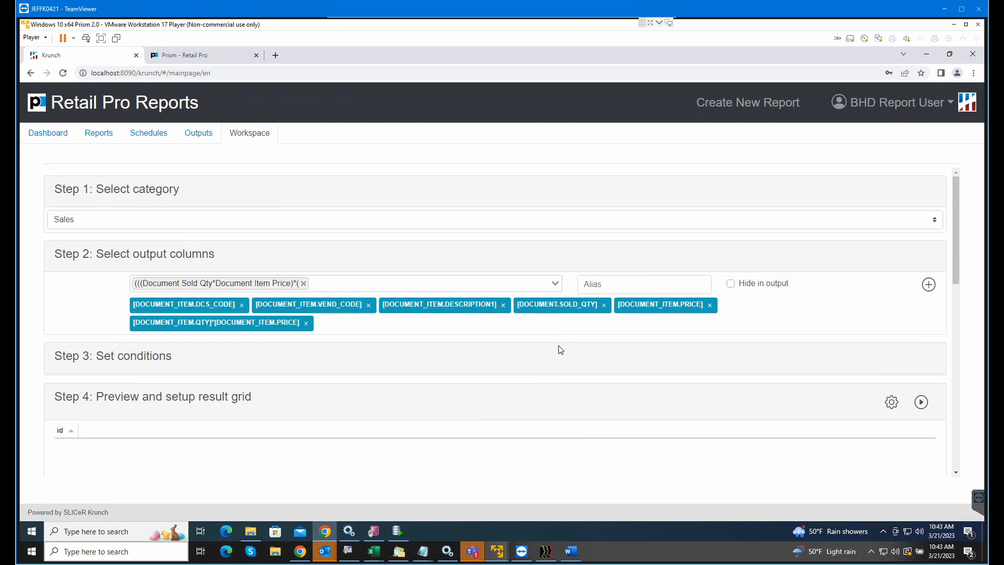
pyautogui.click(347, 288)
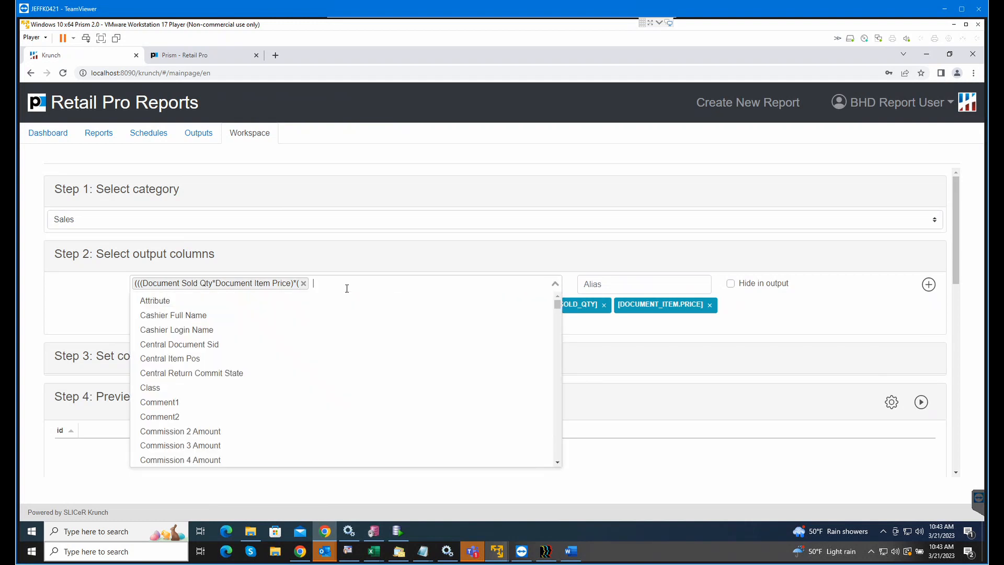
pyautogui.write('qty')
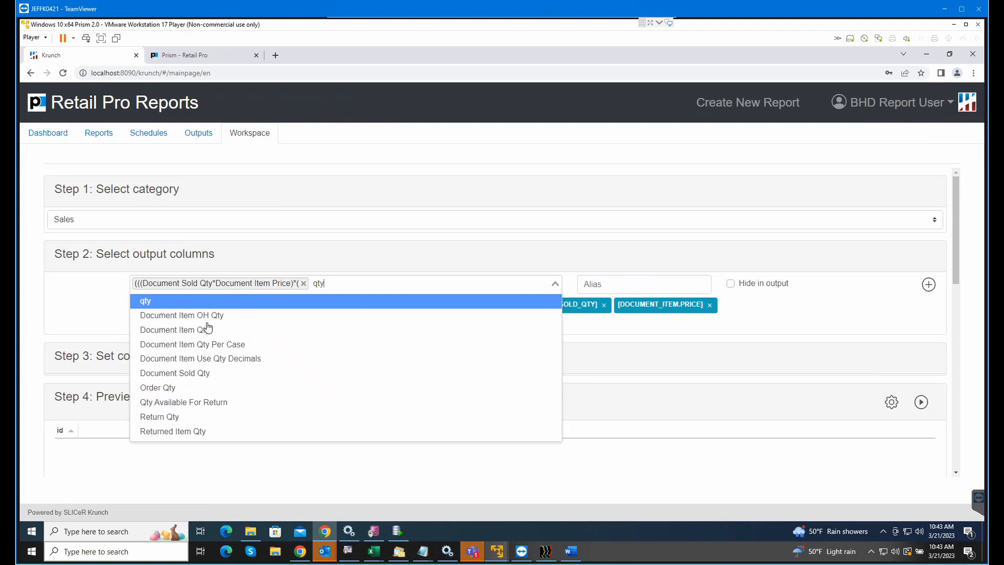
pyautogui.click(208, 373)
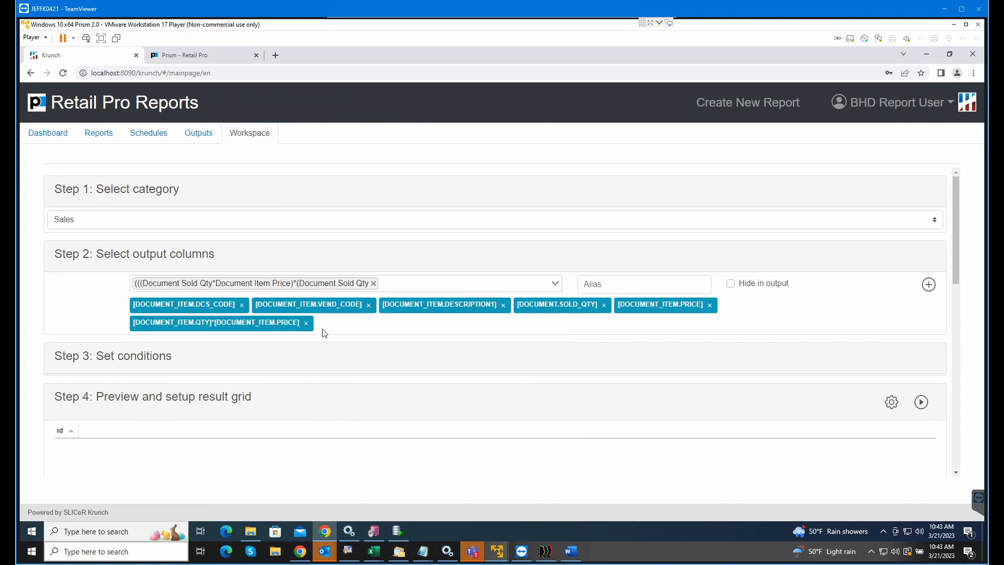
# Step: Multiply the second Document Sold Qty in the expression by the Document Item Cost field
pyautogui.click(398, 283)
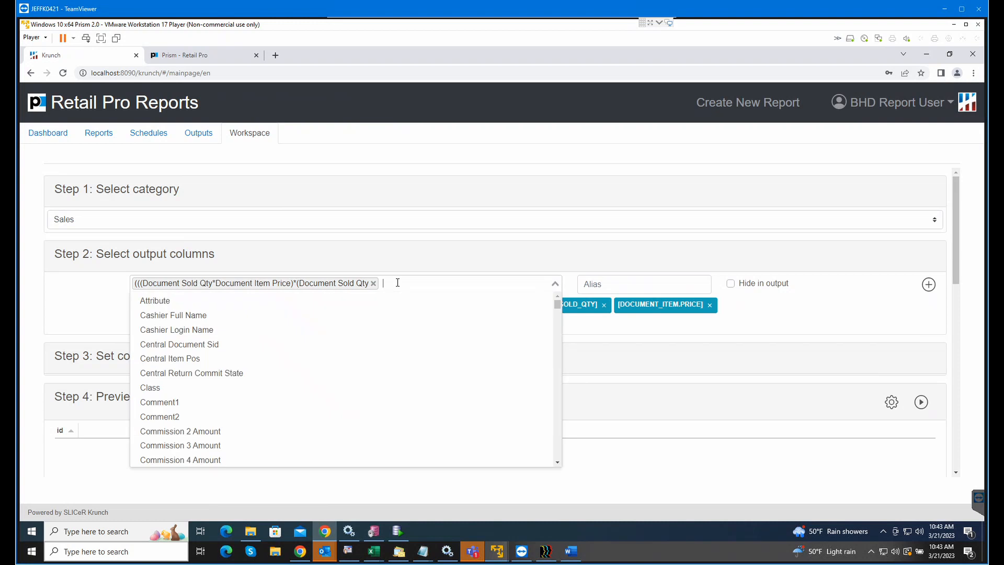
pyautogui.write('*')
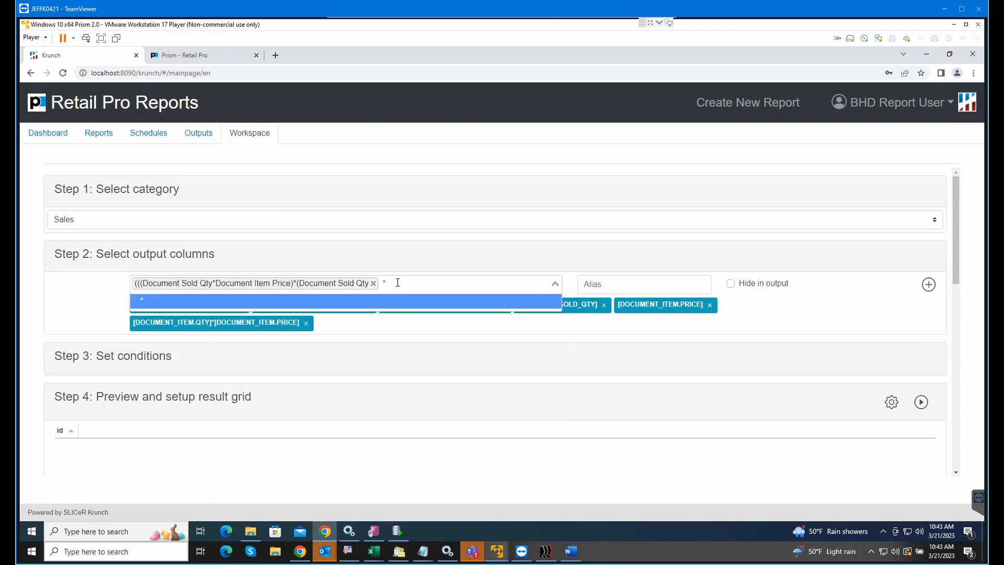
pyautogui.press('Return')
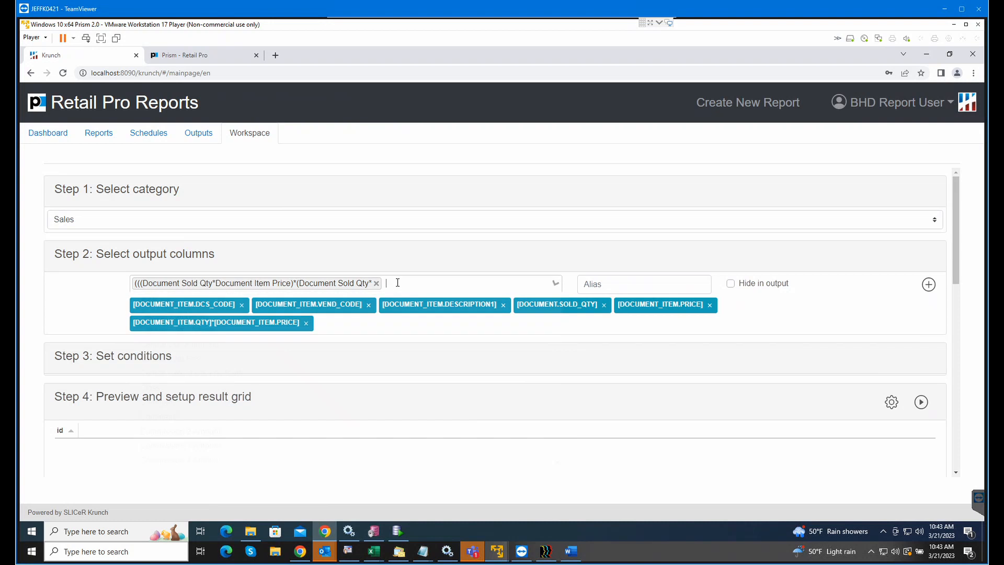
pyautogui.click(398, 283)
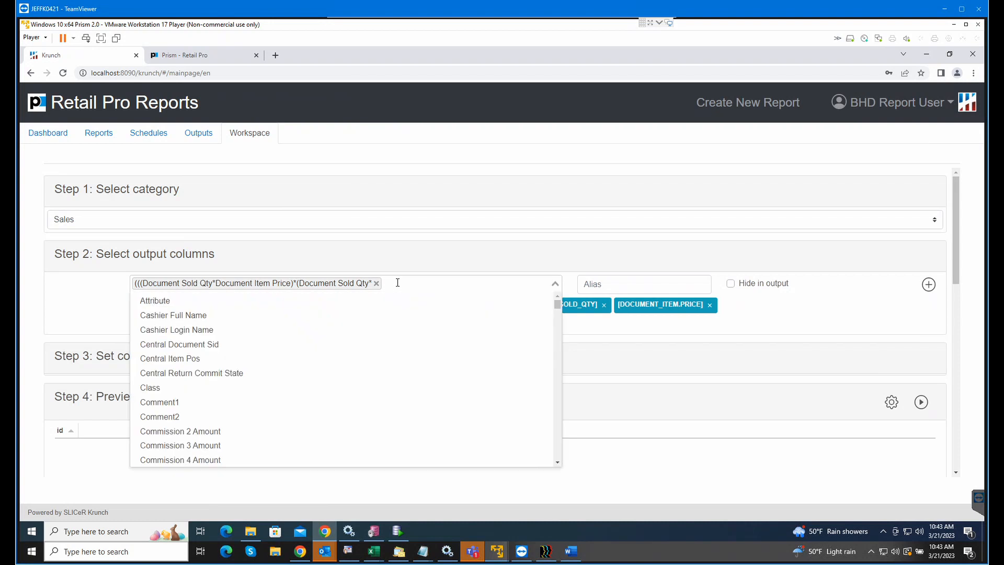
pyautogui.write('Cost')
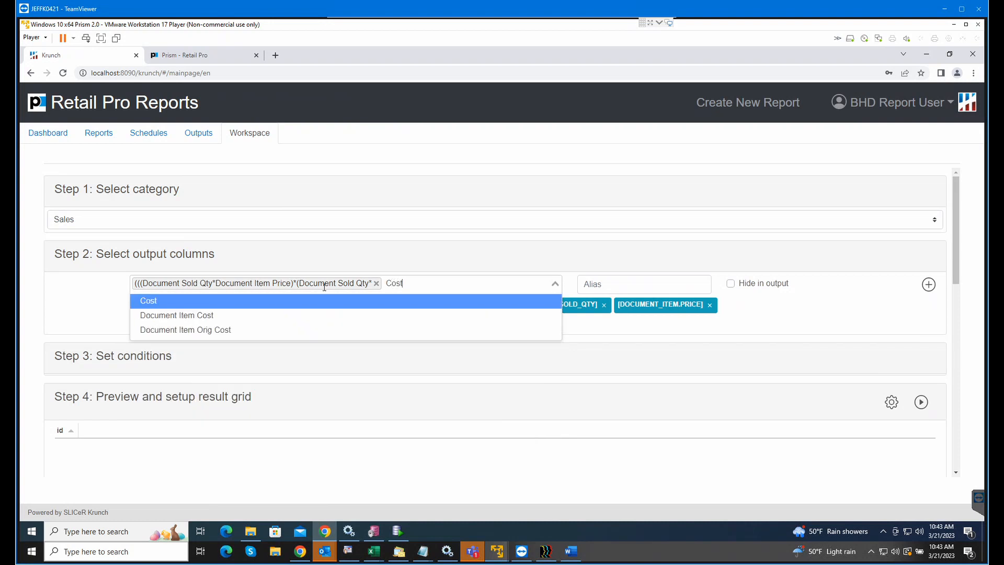
pyautogui.click(202, 318)
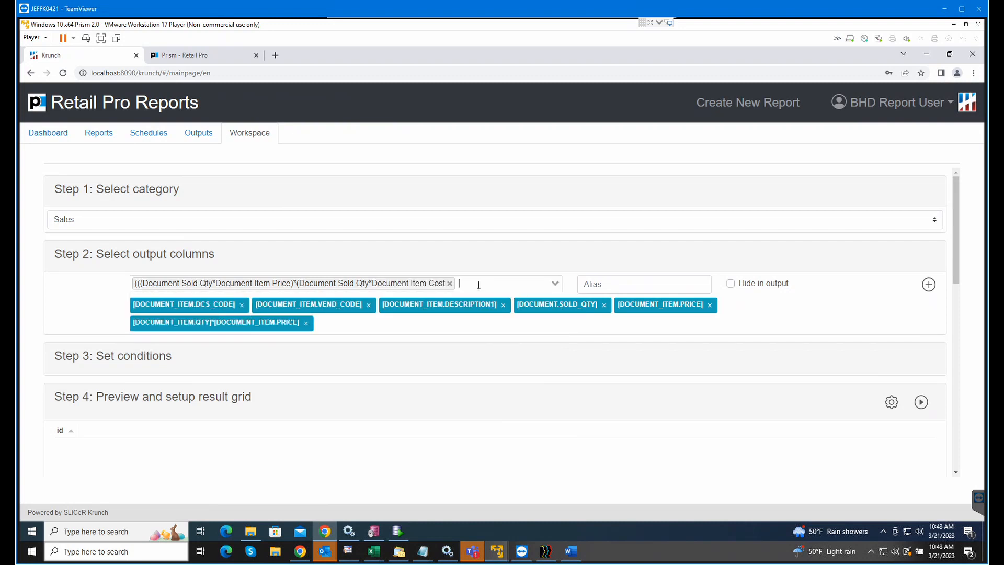
# Step: Append ))/( to the expression and search the fields for qty to start the divisor
pyautogui.click(479, 285)
pyautogui.write('))')
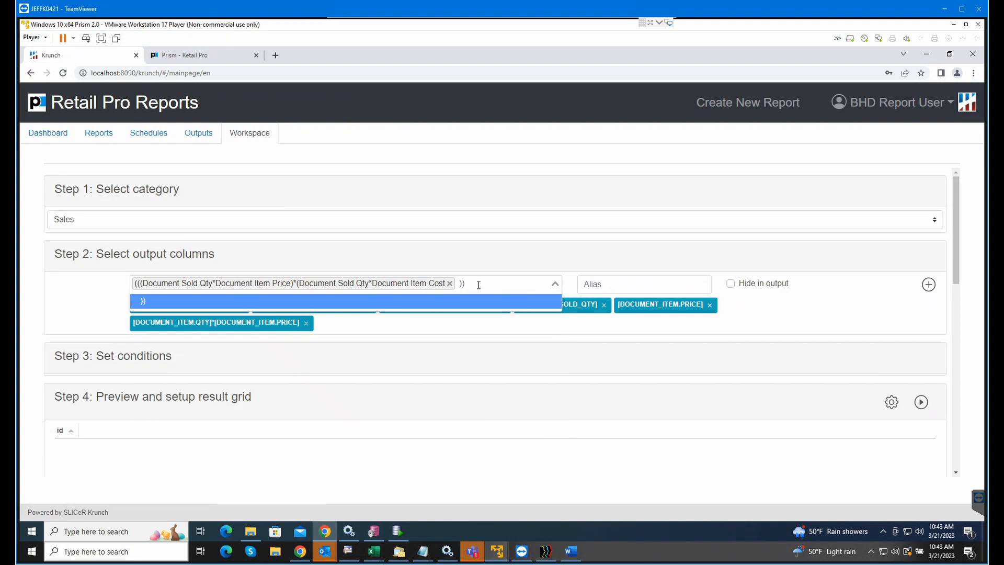
pyautogui.write('/(')
pyautogui.press('Return')
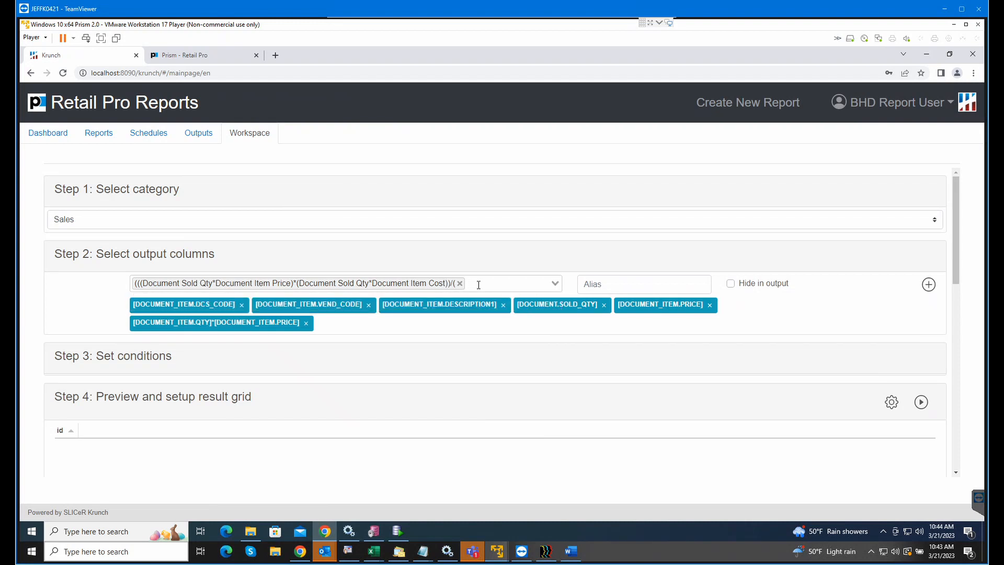
pyautogui.click(478, 285)
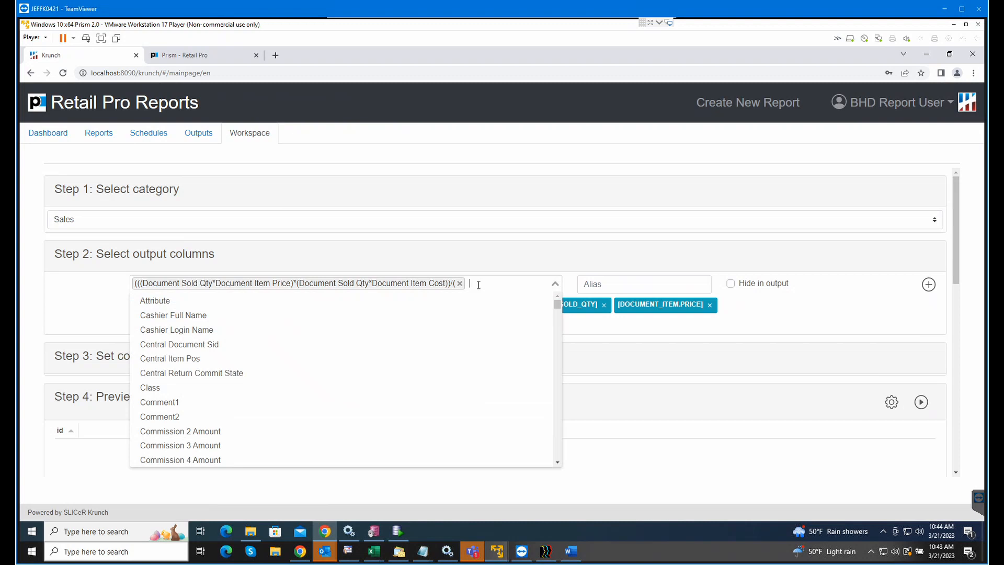
pyautogui.write('qty')
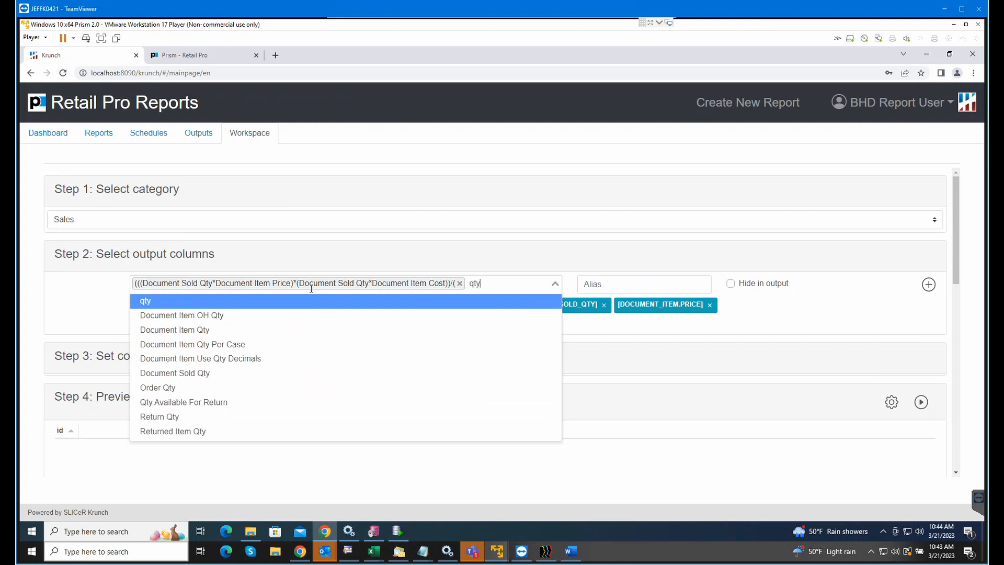
# Step: Fill the formula's divisor with Document Sold Qty multiplied by Document Item Price
pyautogui.click(224, 373)
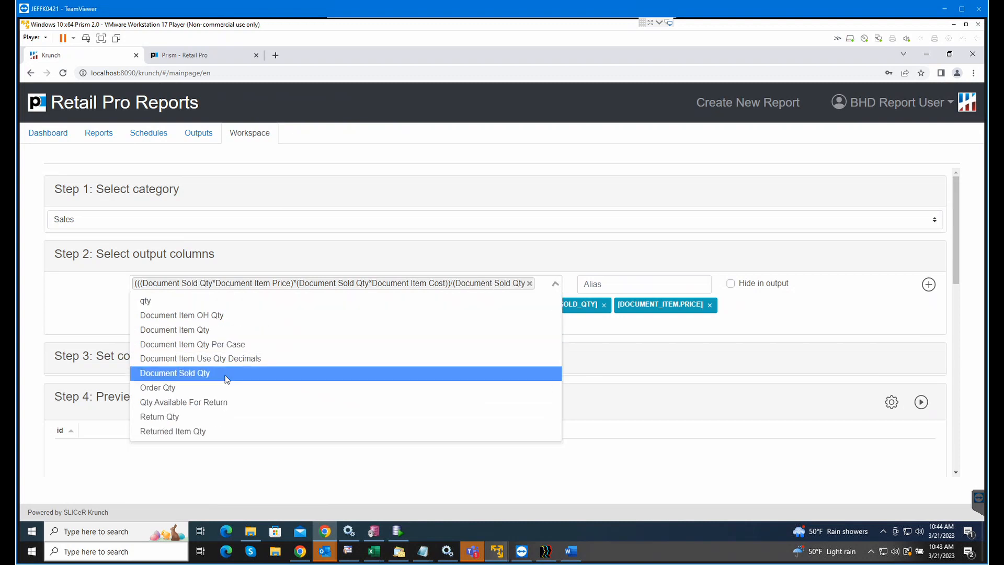
pyautogui.click(545, 286)
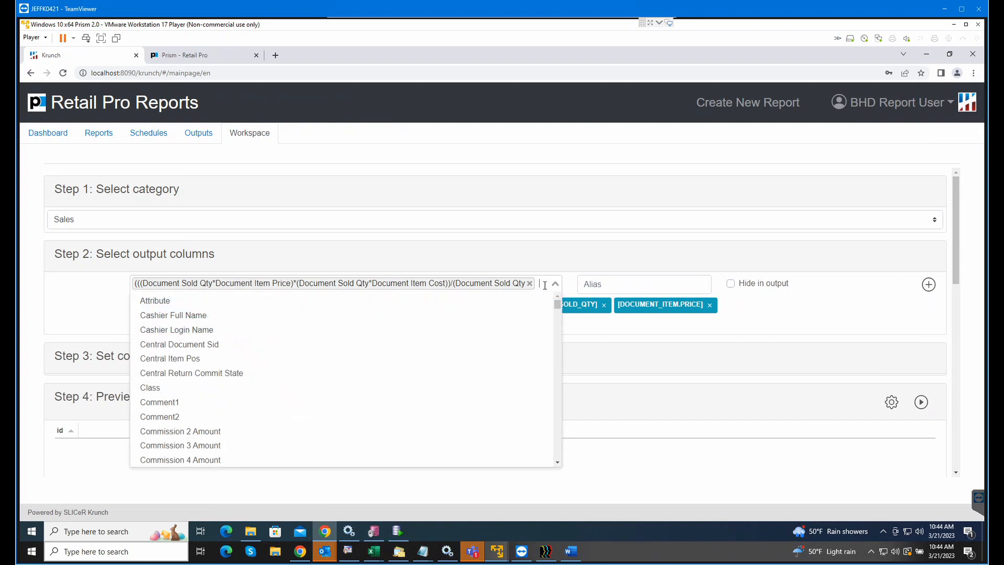
pyautogui.write('*')
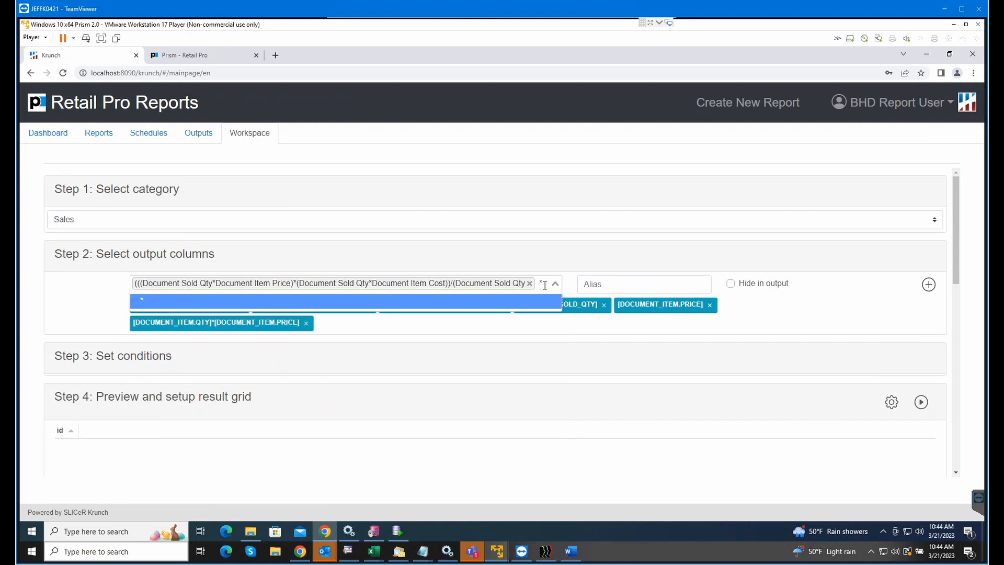
pyautogui.press('Return')
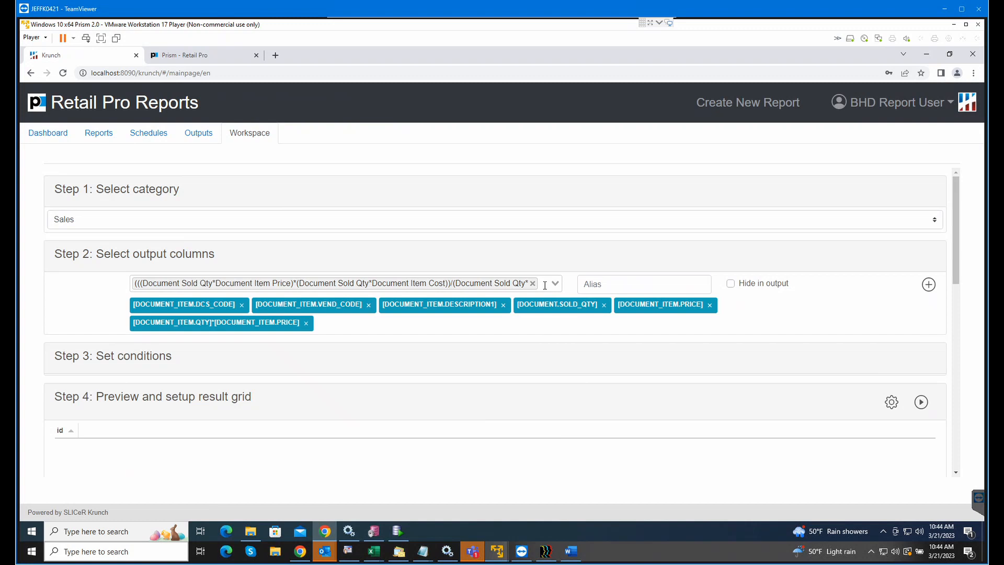
pyautogui.click(544, 285)
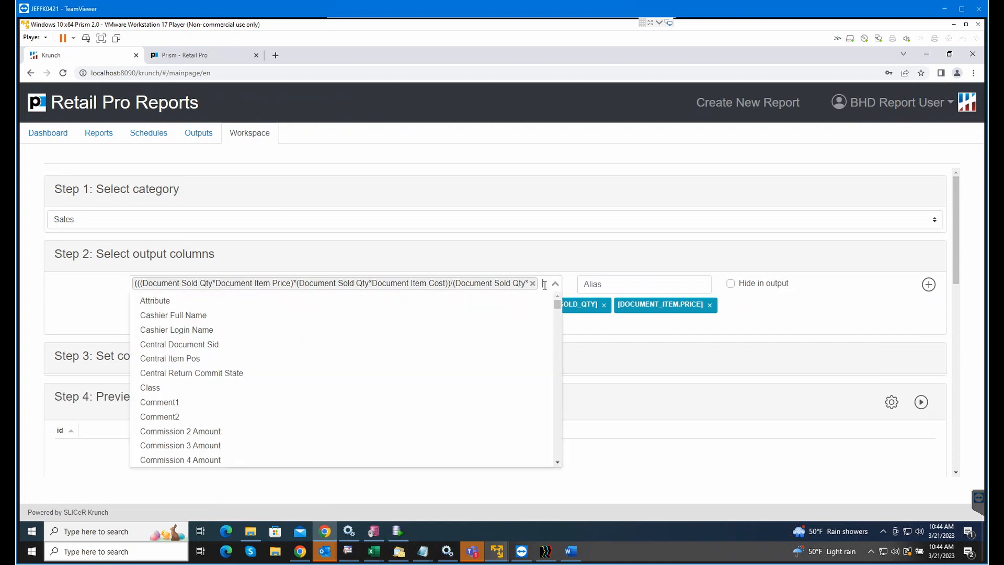
pyautogui.write('Pric')
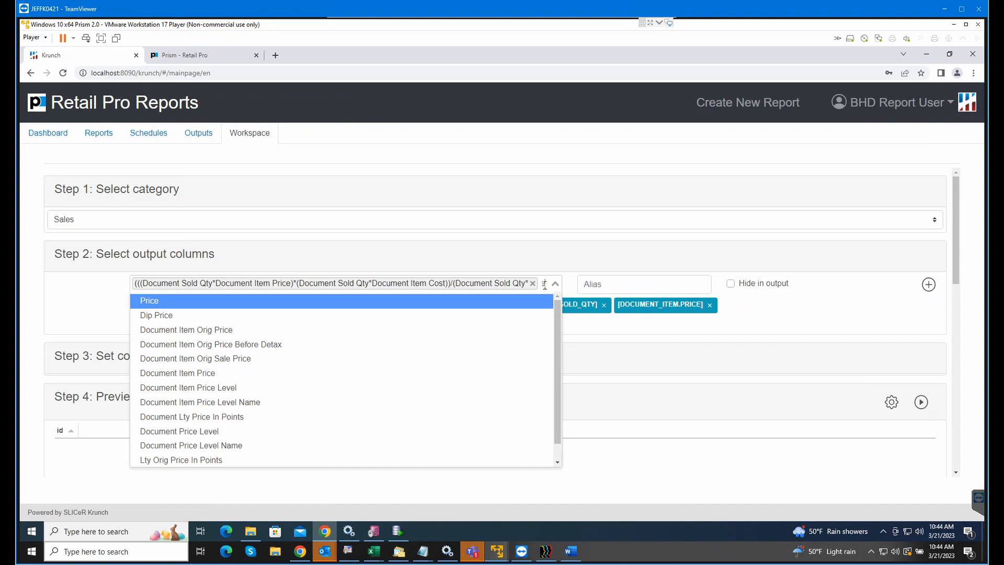
pyautogui.click(269, 374)
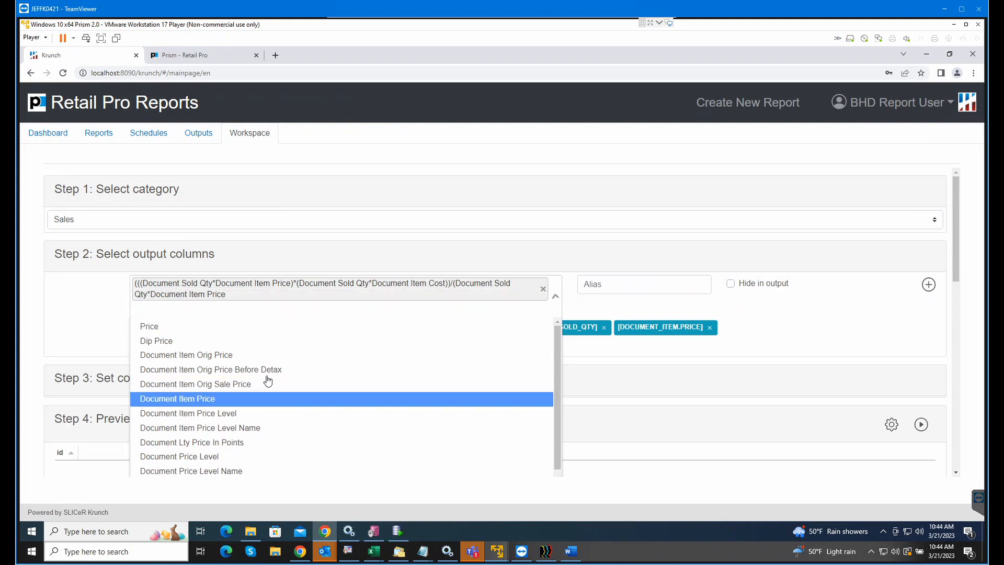
# Step: Finish the margin formula with two closing parentheses followed by *100
pyautogui.click(276, 296)
pyautogui.click(258, 295)
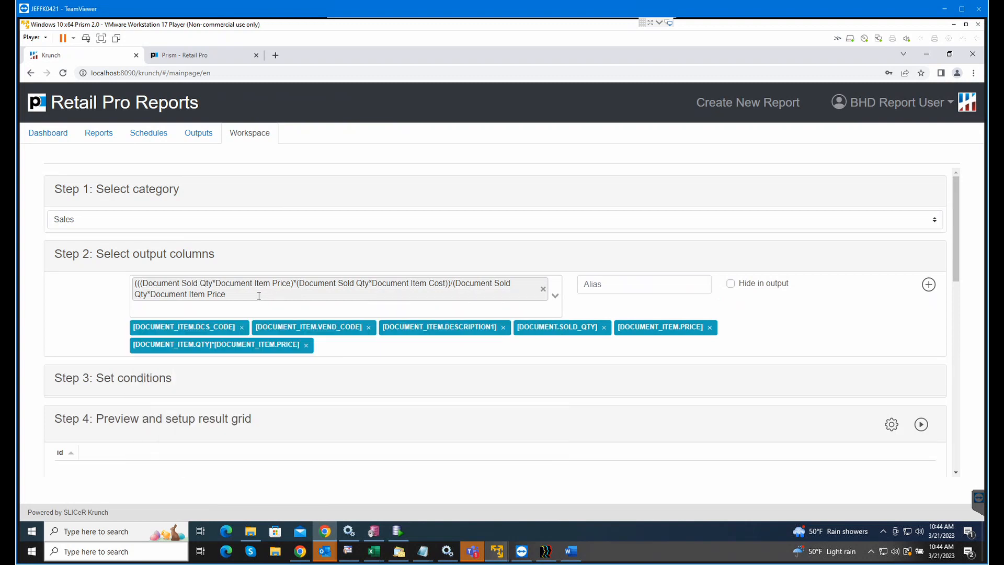
pyautogui.click(256, 295)
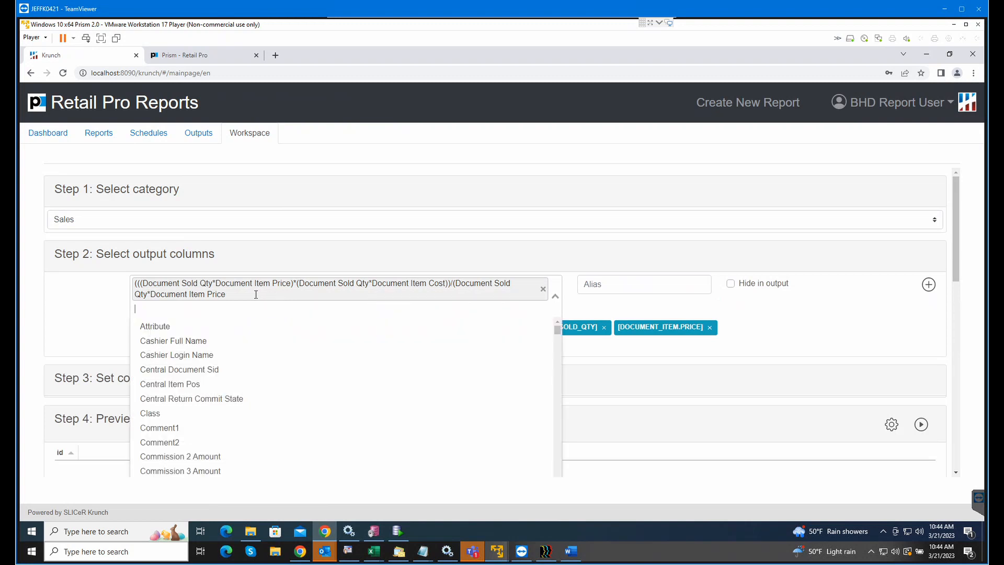
pyautogui.click(256, 295)
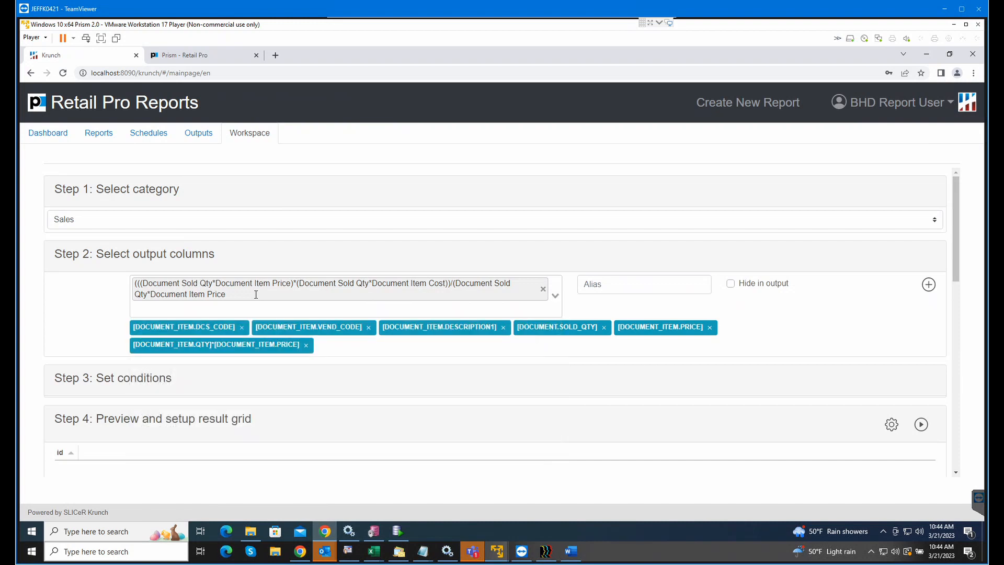
pyautogui.click(257, 294)
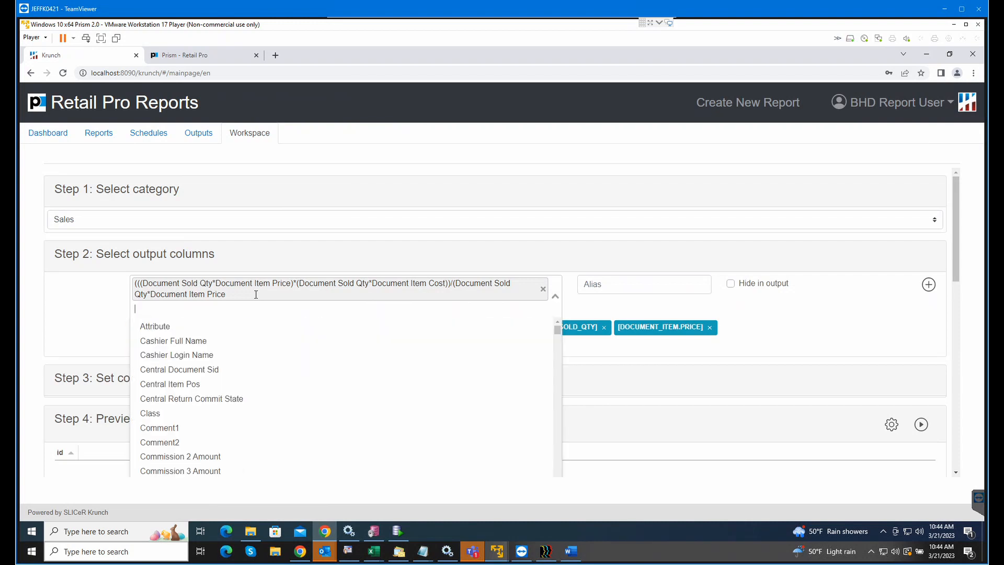
pyautogui.write(')')
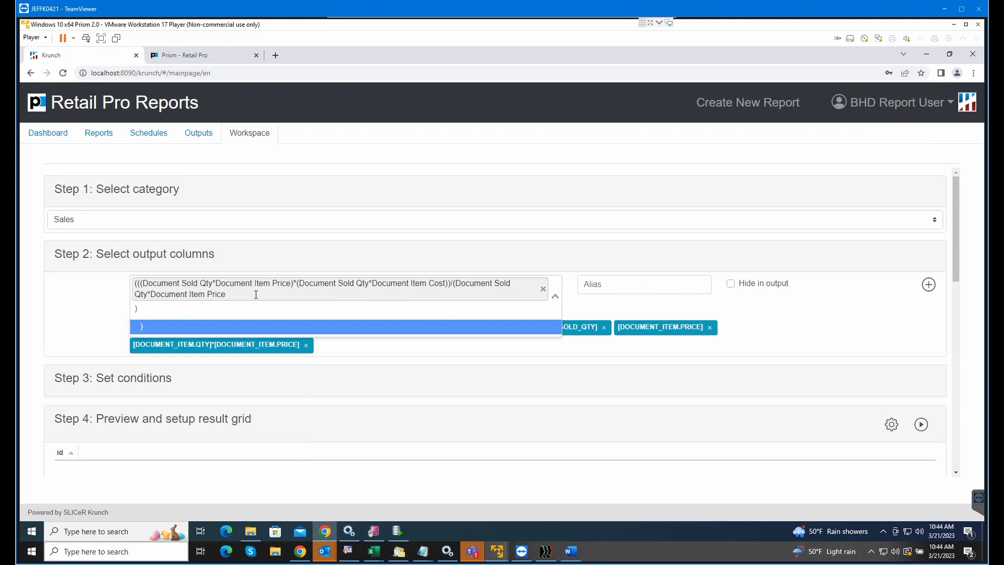
pyautogui.press('Return')
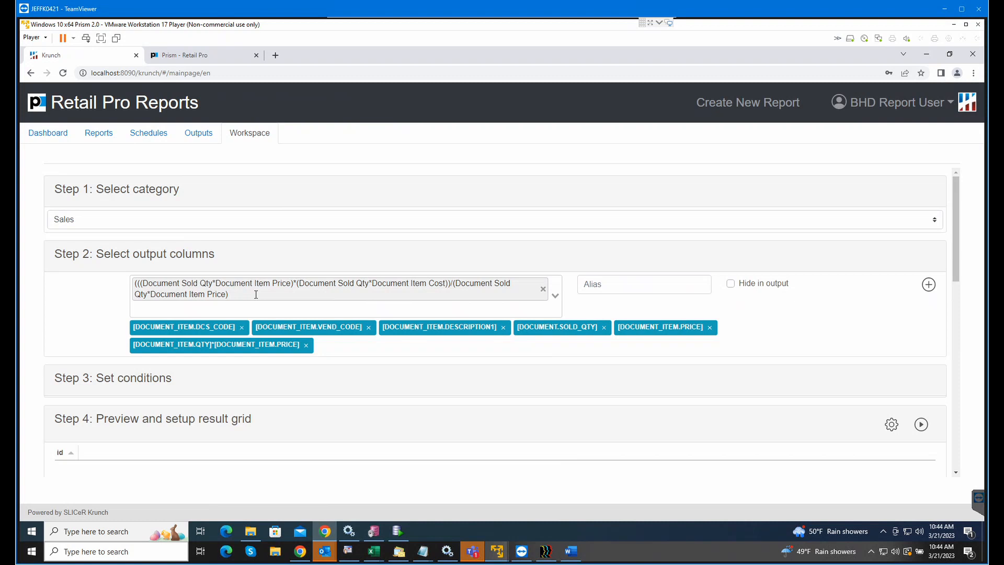
pyautogui.click(220, 307)
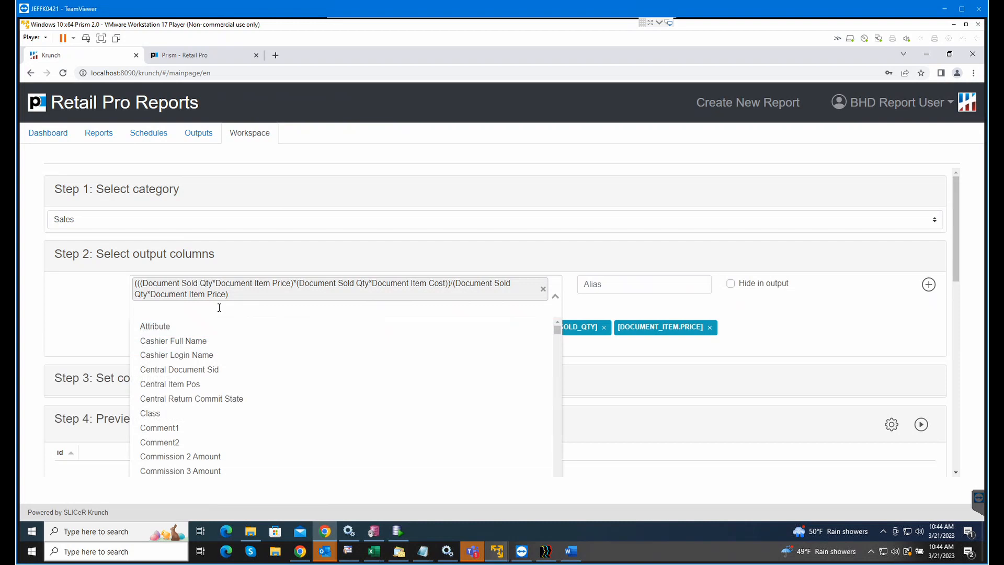
pyautogui.write(')')
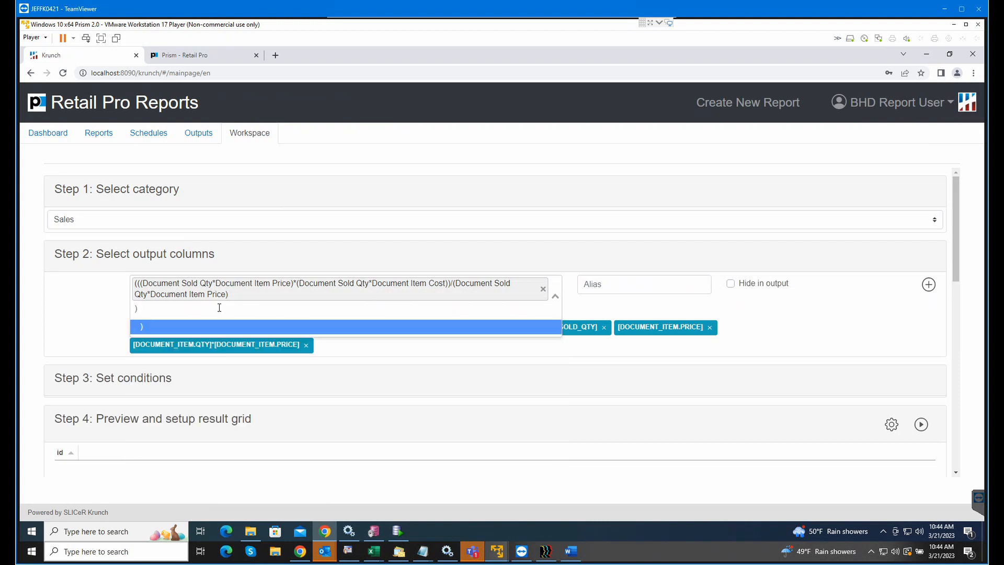
pyautogui.press('Return')
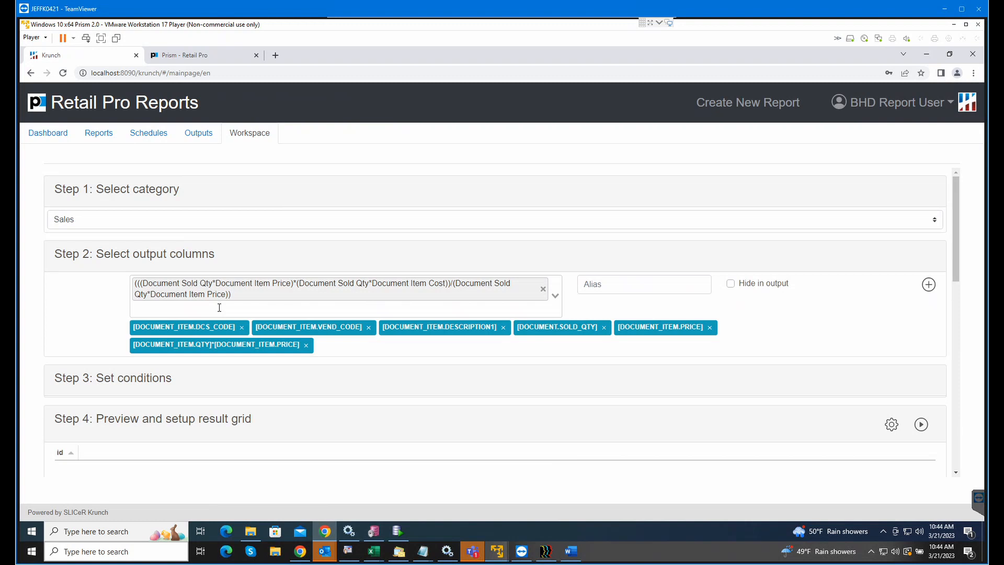
pyautogui.click(267, 297)
pyautogui.click(267, 297)
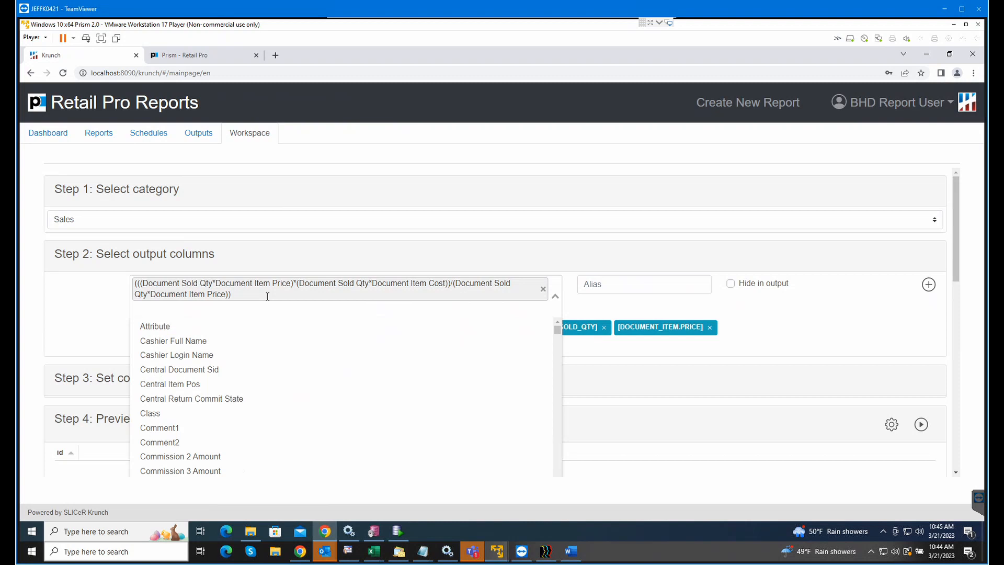
pyautogui.write('*100')
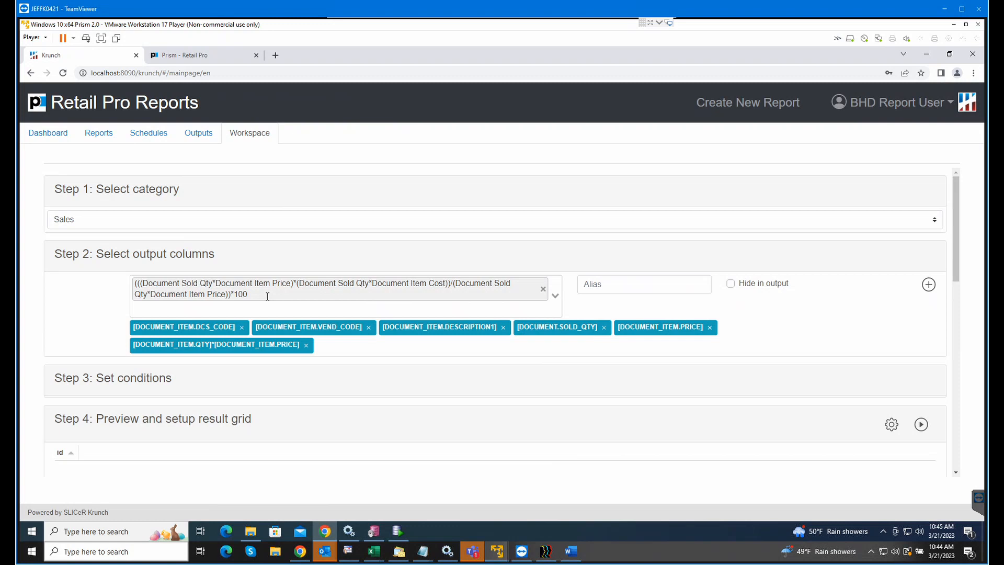
# Step: Give the formula the alias Margin % and add it to the output columns
pyautogui.click(622, 288)
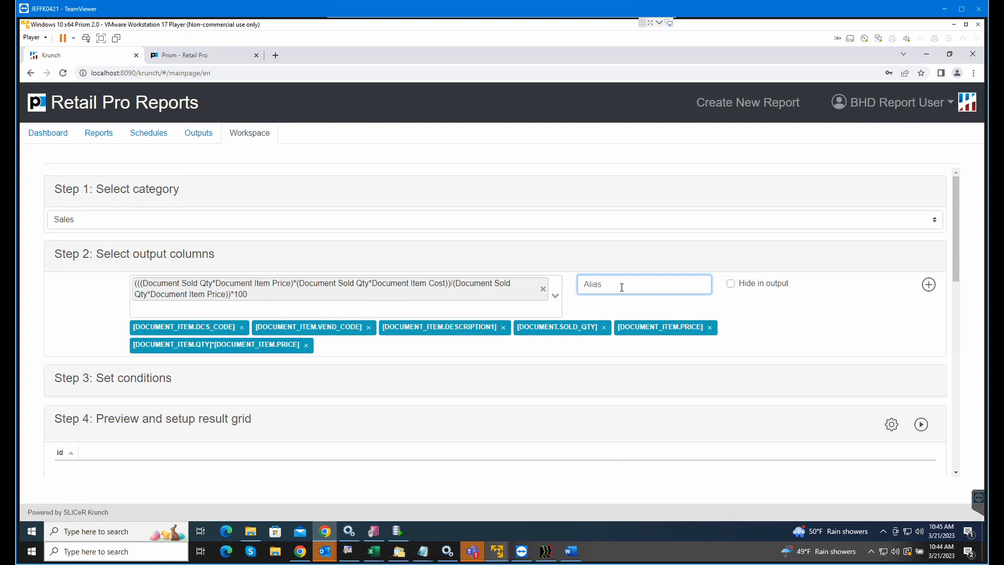
pyautogui.write('Margin %')
pyautogui.click(928, 286)
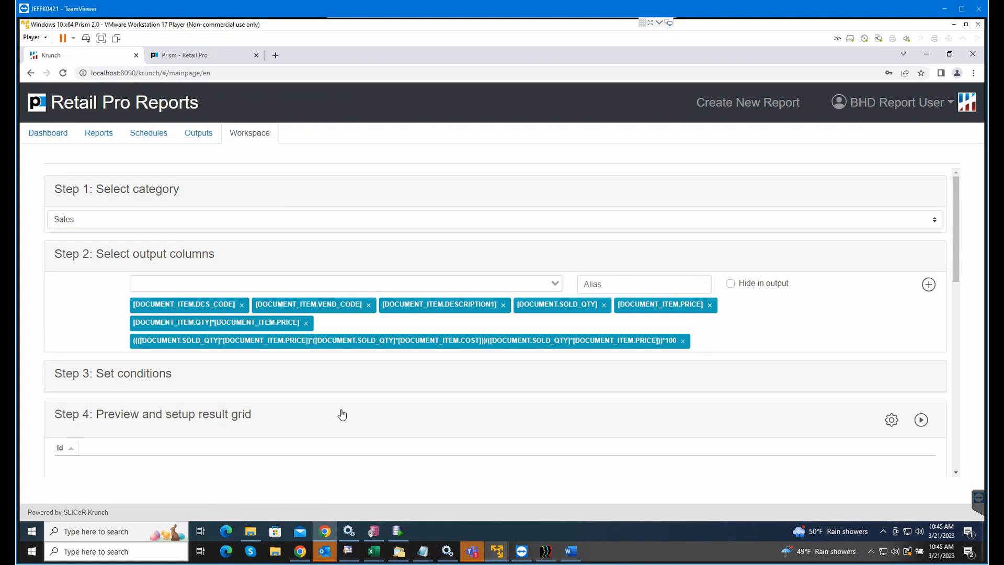
# Step: Expand the Set conditions section and choose Vendor Name as the condition field
pyautogui.click(214, 385)
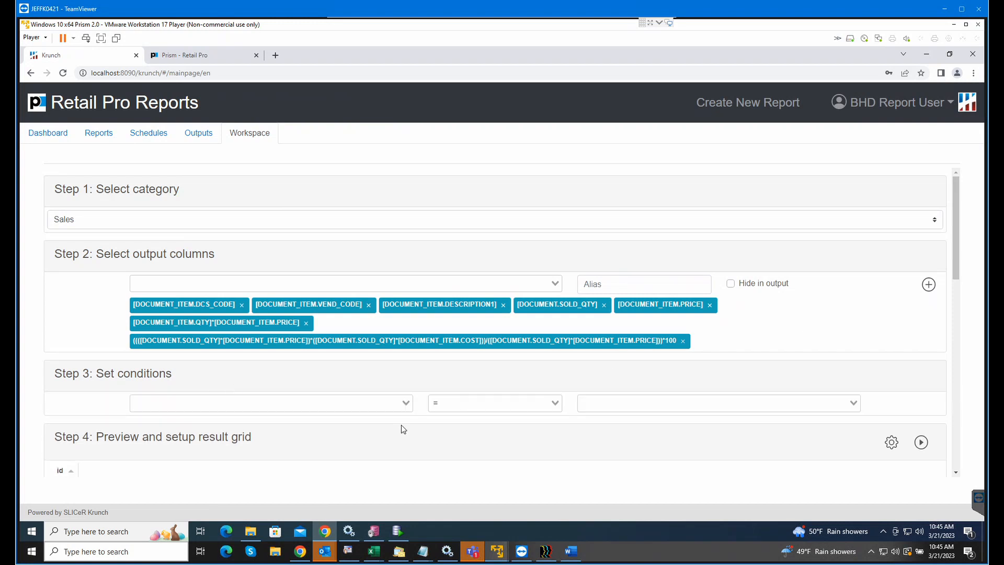
pyautogui.click(406, 405)
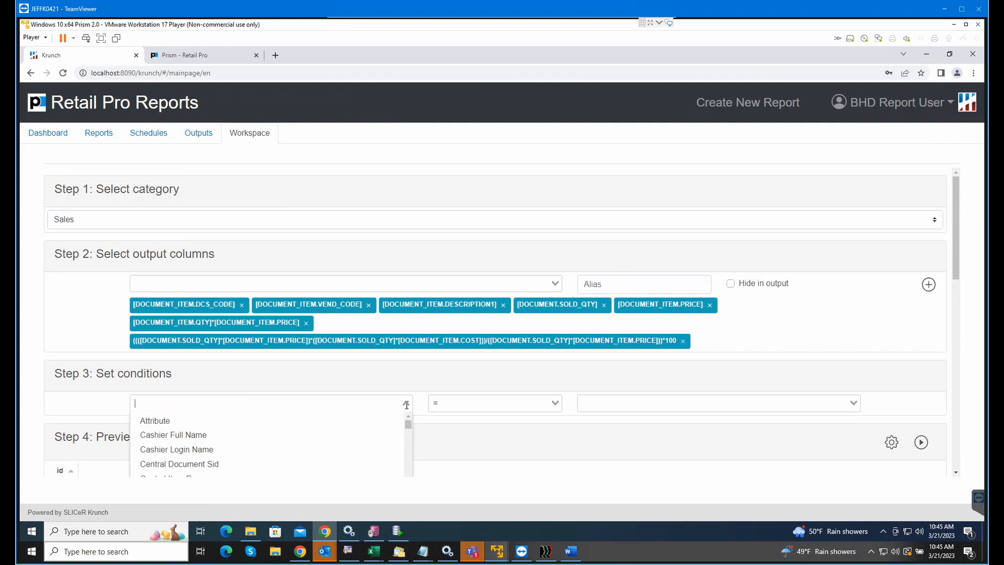
pyautogui.click(407, 405)
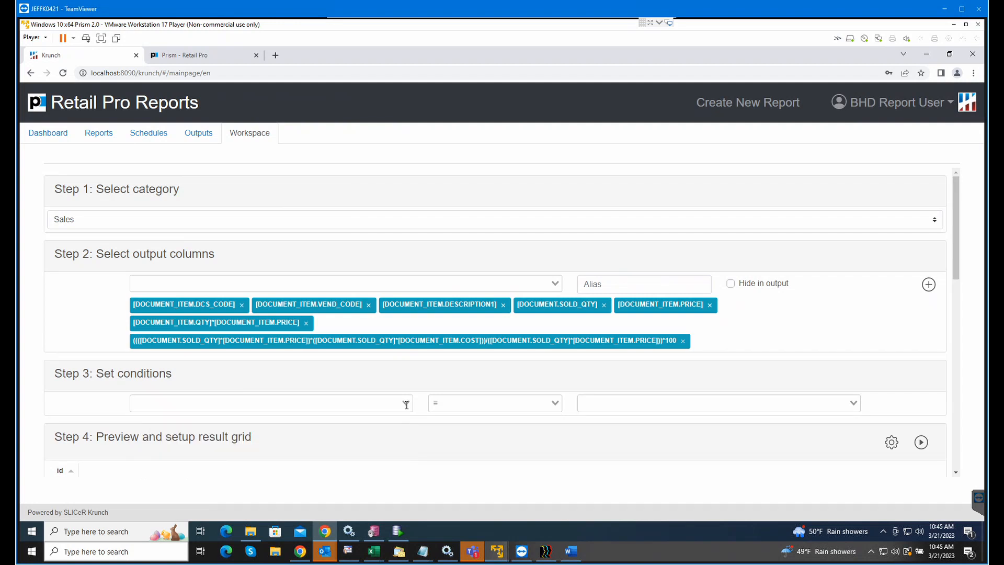
pyautogui.click(407, 405)
pyautogui.scroll(-4, 374, 441)
pyautogui.scroll(2, 363, 434)
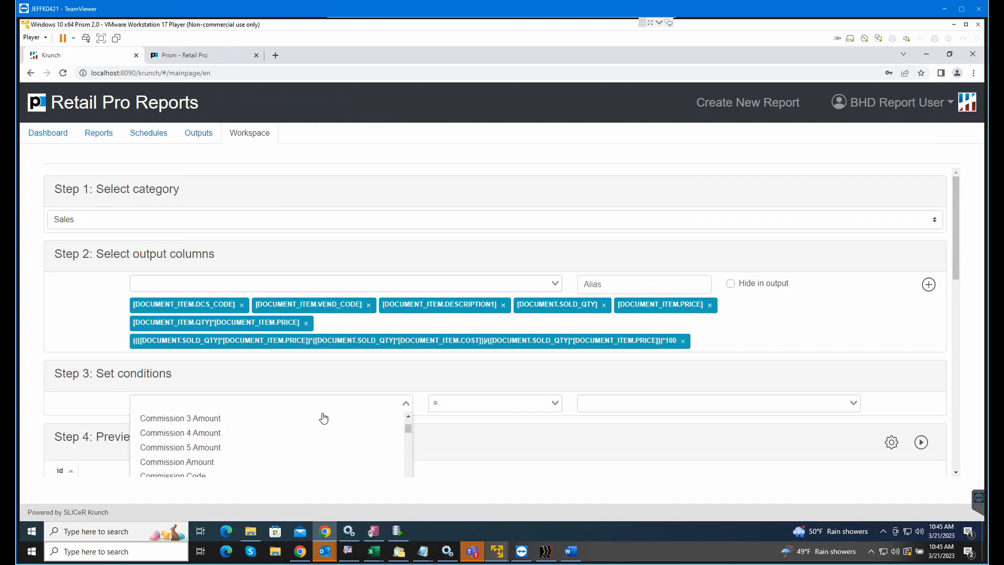
pyautogui.write('vend')
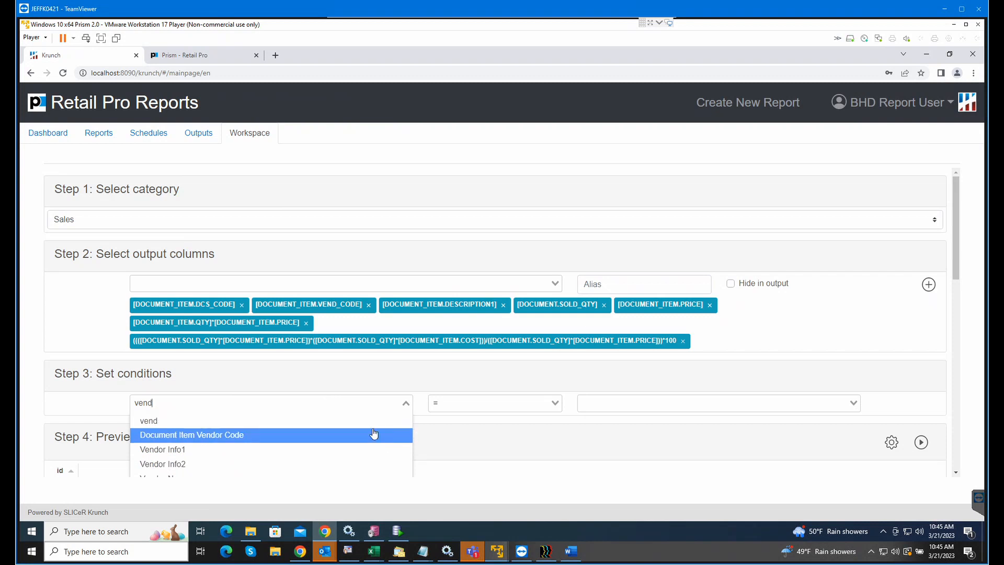
pyautogui.write('or')
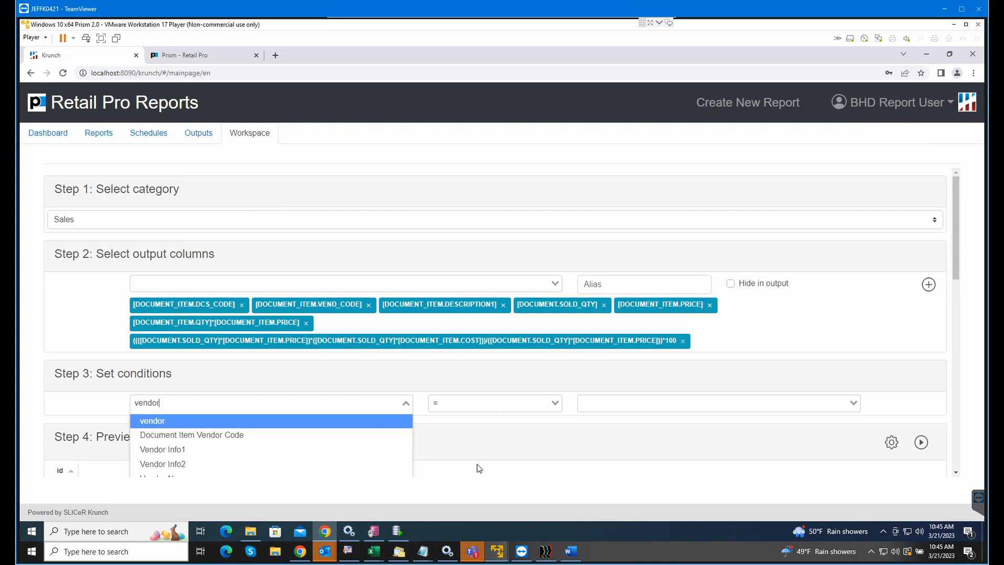
pyautogui.scroll(-1, 281, 469)
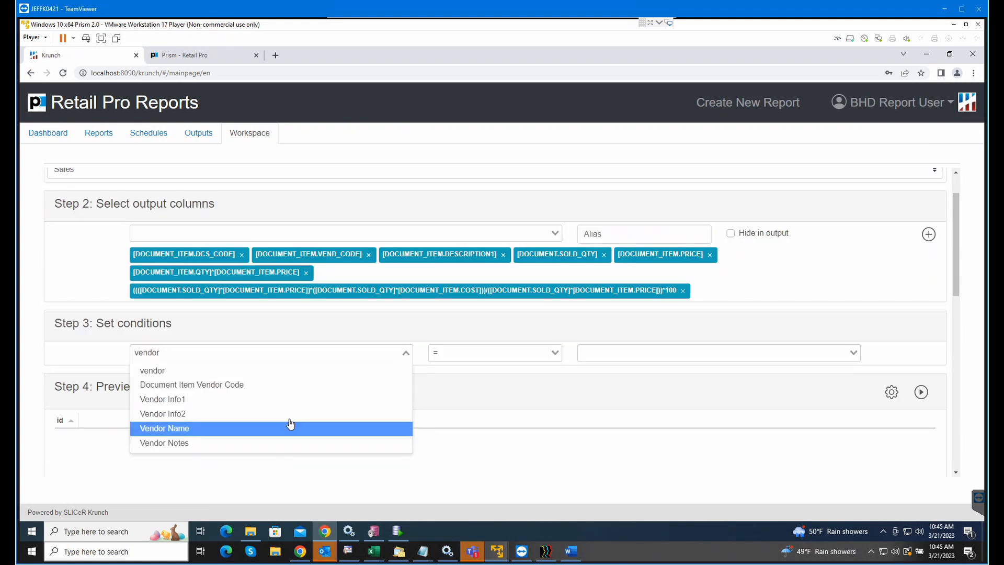
pyautogui.click(235, 430)
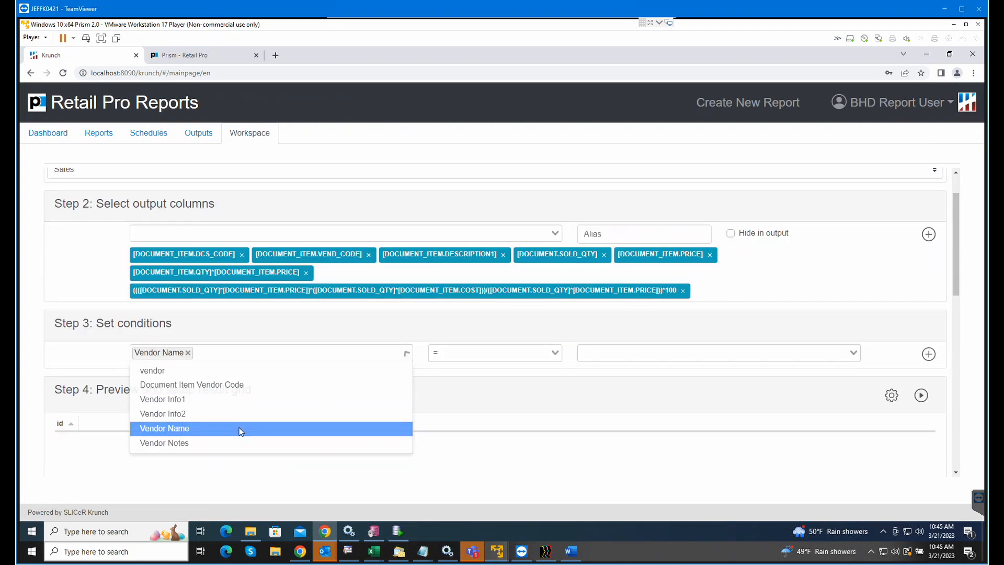
# Step: Keep the = operator for the Vendor Name condition and set its value to Nike
pyautogui.click(455, 354)
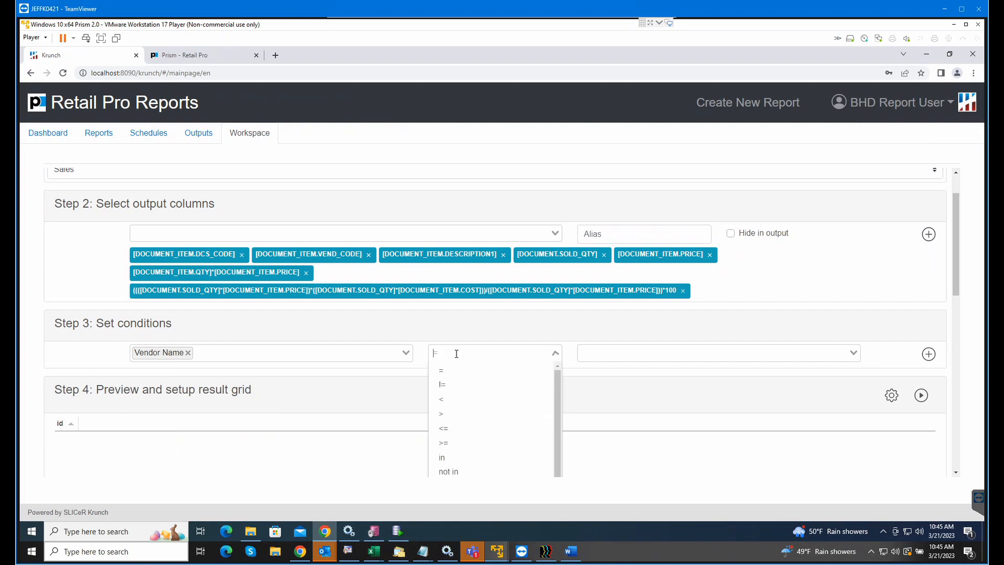
pyautogui.click(616, 355)
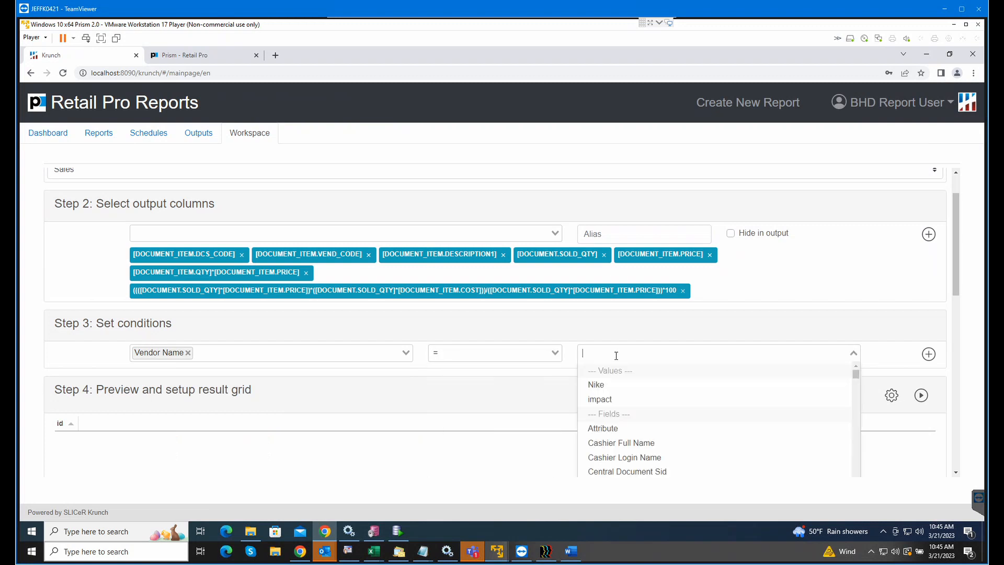
pyautogui.click(598, 387)
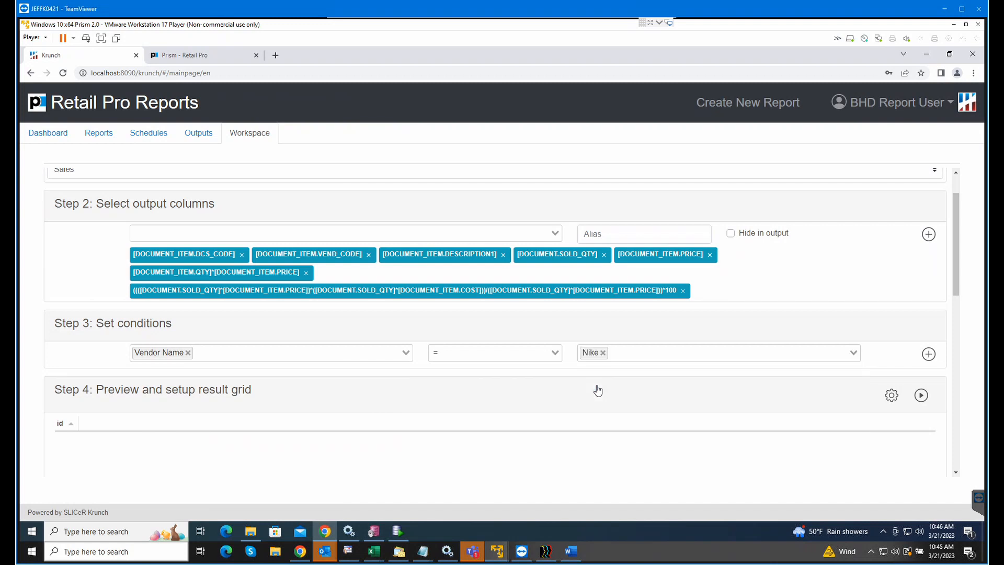
pyautogui.click(678, 353)
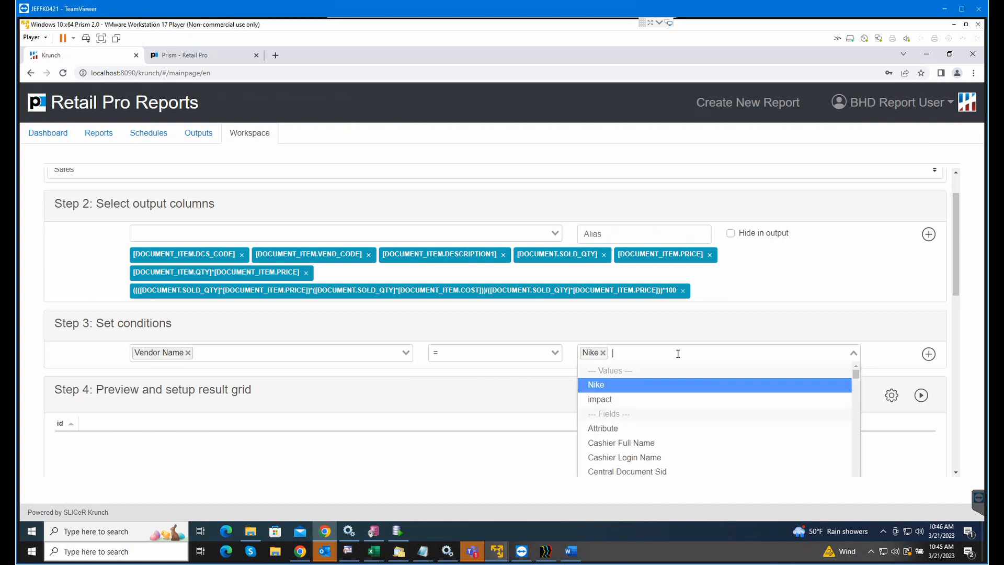
pyautogui.click(740, 318)
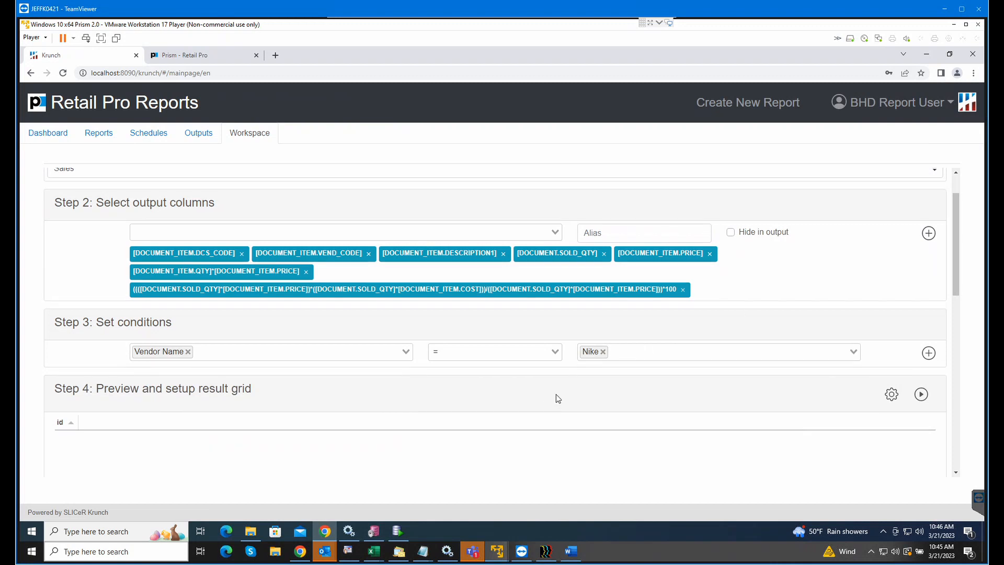
# Step: Collapse the Preview and setup result grid section
pyautogui.scroll(-1, 556, 400)
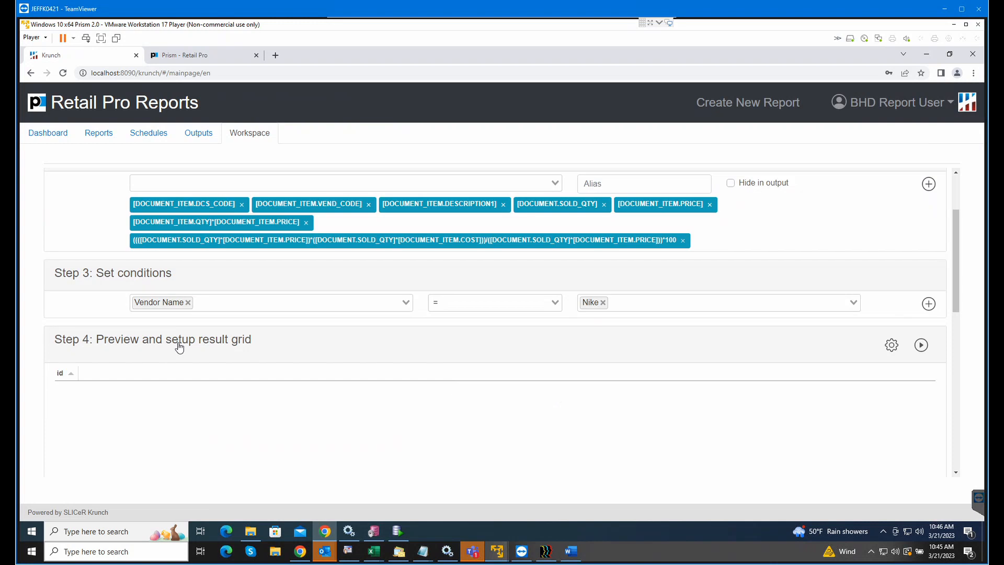
pyautogui.click(197, 343)
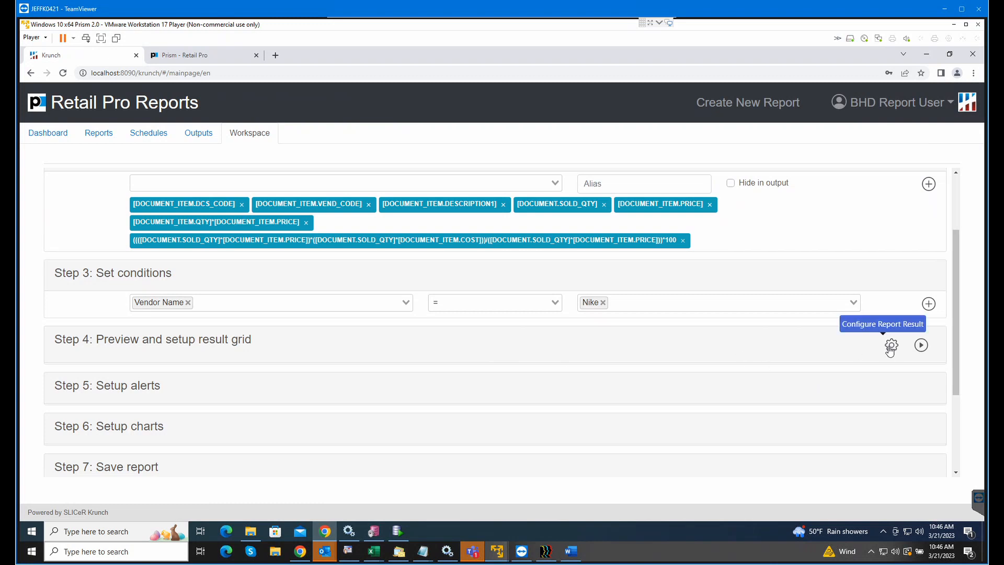
# Step: Name the report Nike Item Sales and assign it to the Sales group in the Save report section
pyautogui.scroll(-2, 685, 417)
pyautogui.click(685, 417)
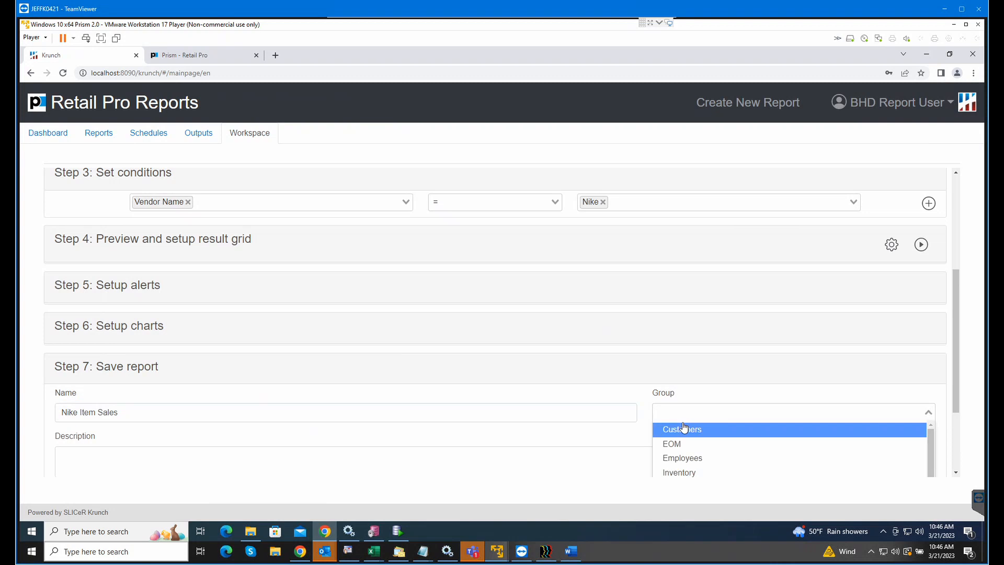
pyautogui.write('sales')
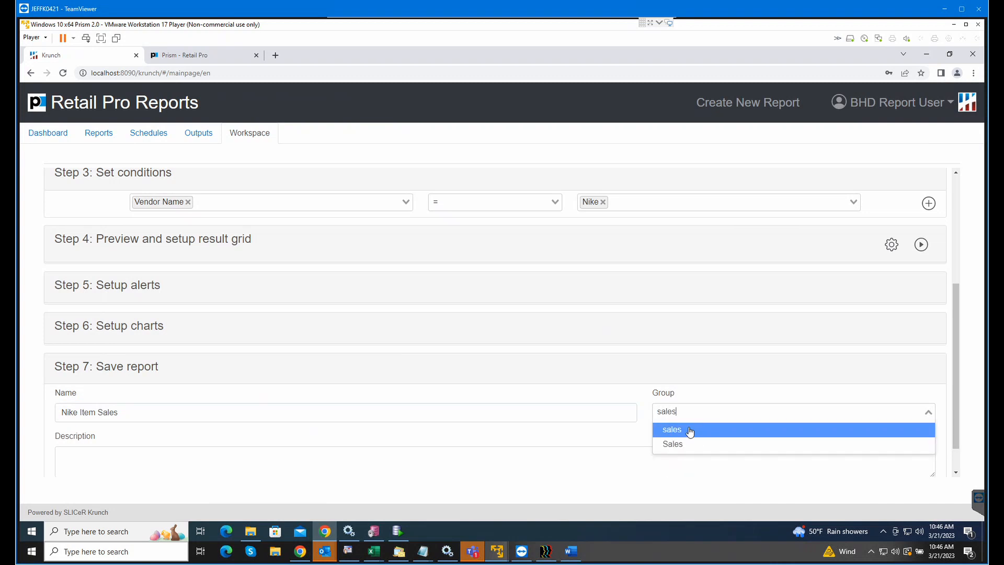
pyautogui.click(687, 430)
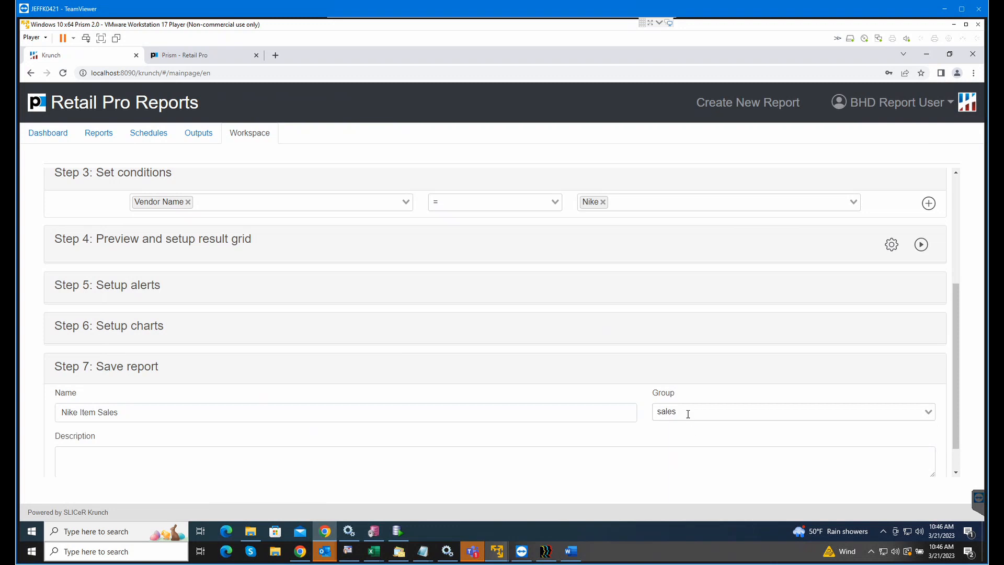
pyautogui.click(680, 413)
pyautogui.write('Sales')
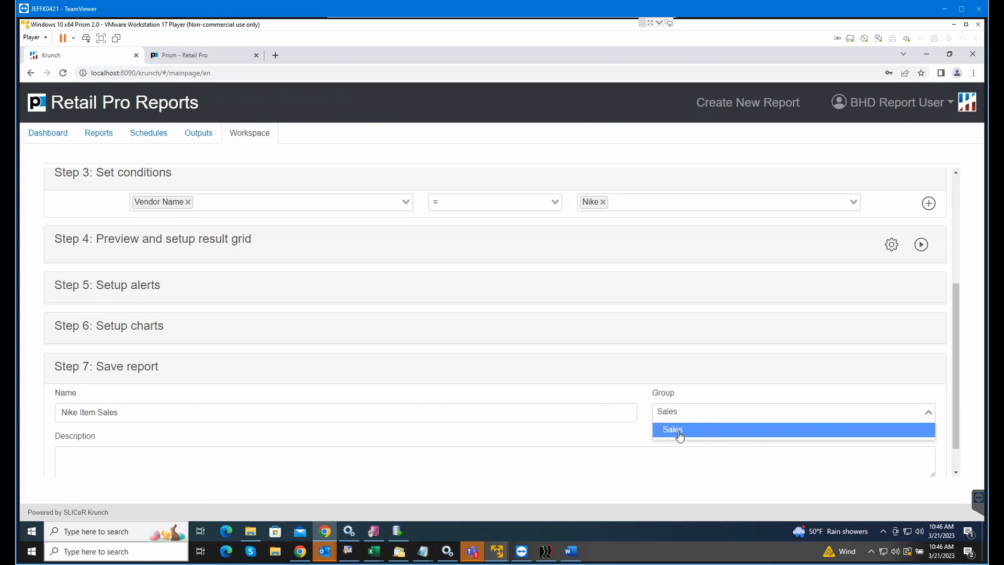
pyautogui.click(680, 432)
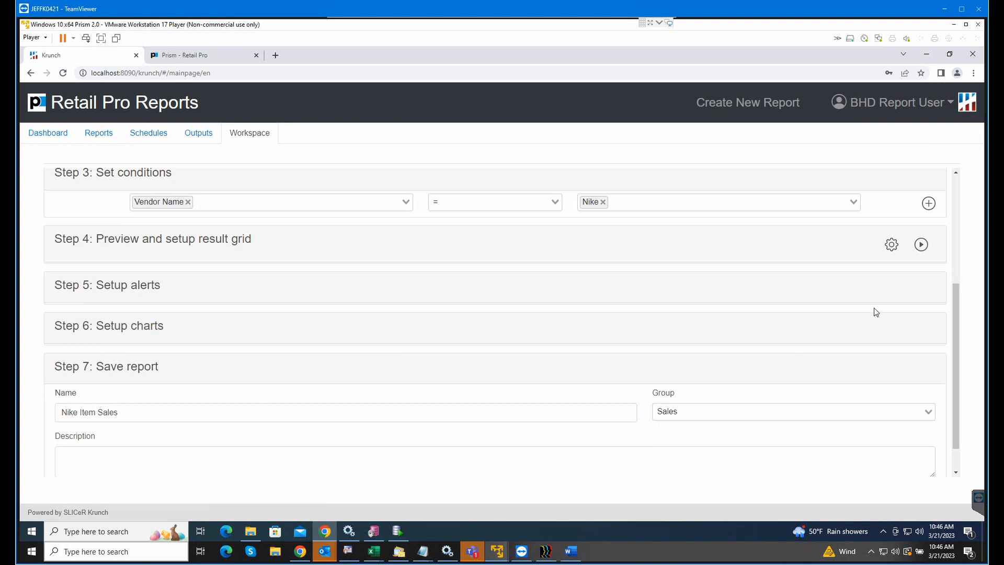
pyautogui.moveTo(955, 401); pyautogui.dragTo(953, 441)
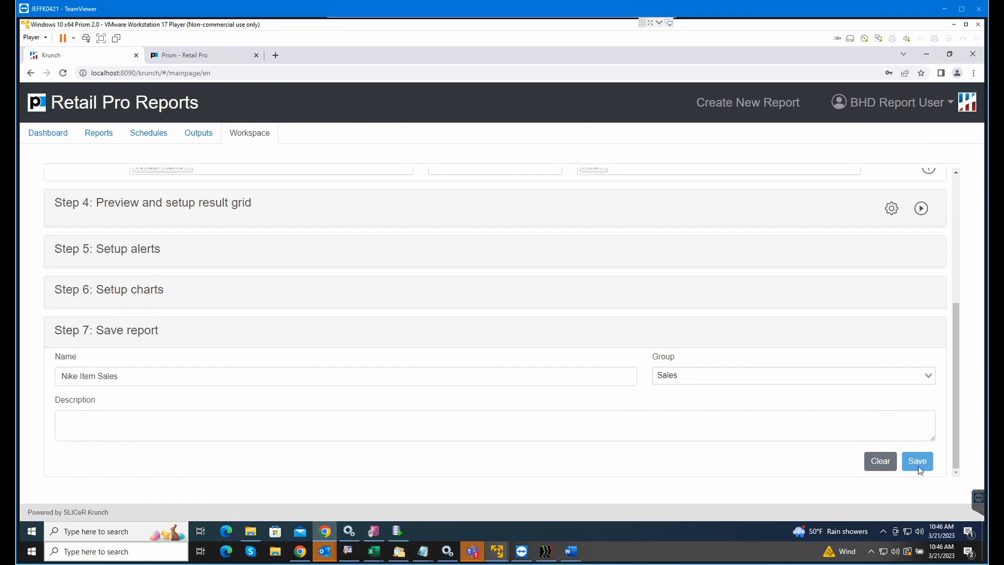
# Step: Preview the report results with the Margin % formula and the Nike vendor condition
pyautogui.click(922, 209)
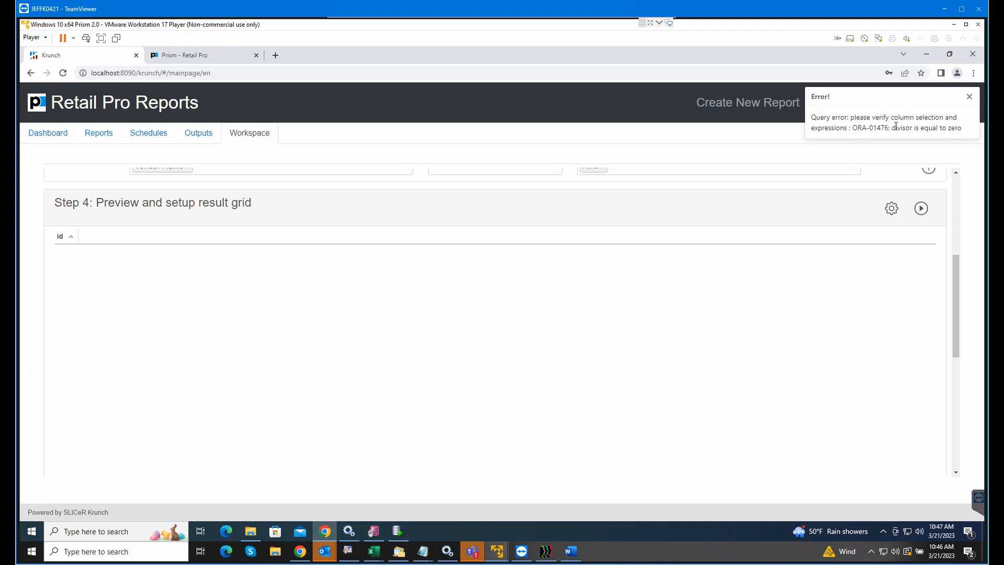
pyautogui.click(969, 96)
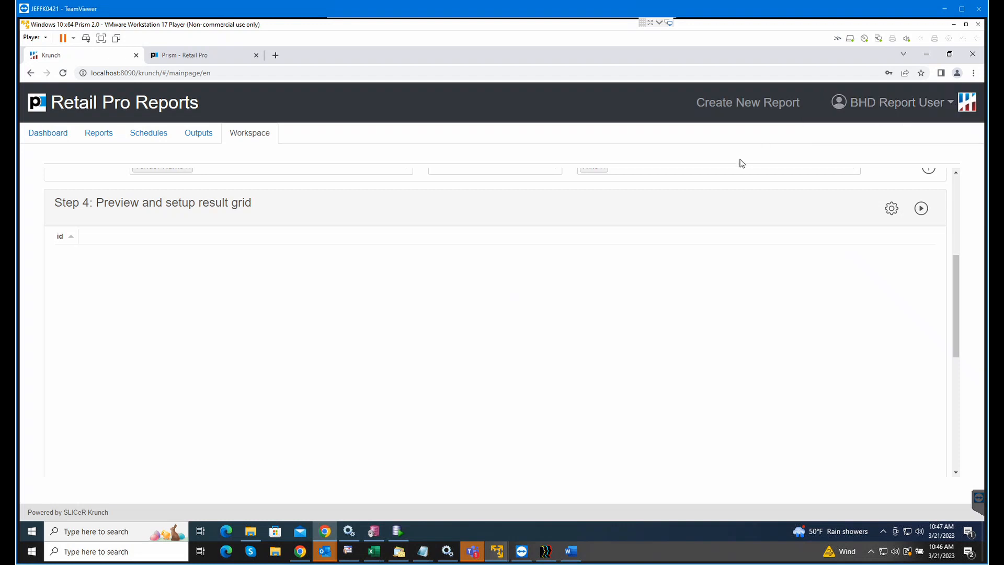
pyautogui.scroll(4, 500, 269)
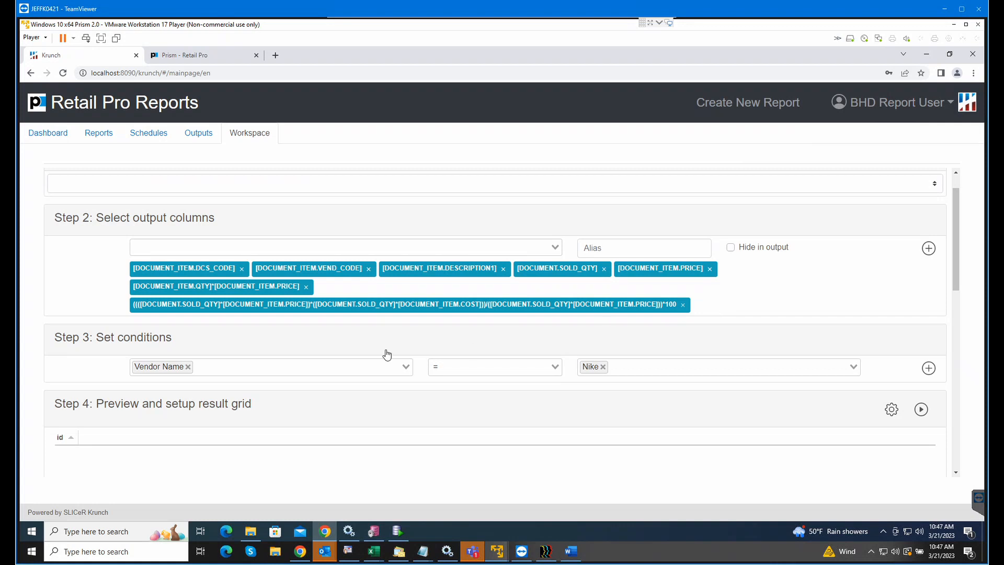
# Step: Change the Vendor Name condition's value to impact and rerun the preview
pyautogui.click(603, 367)
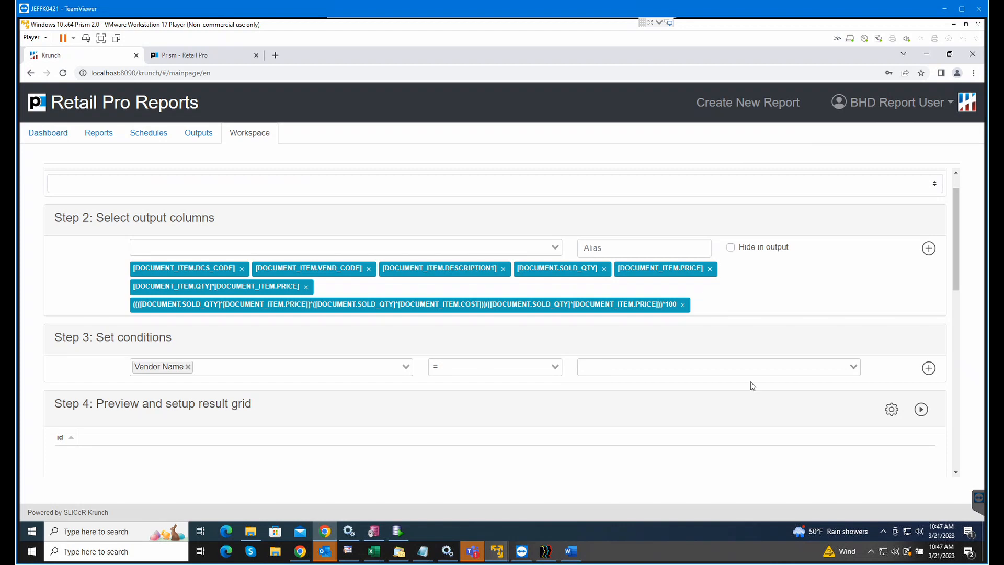
pyautogui.click(854, 366)
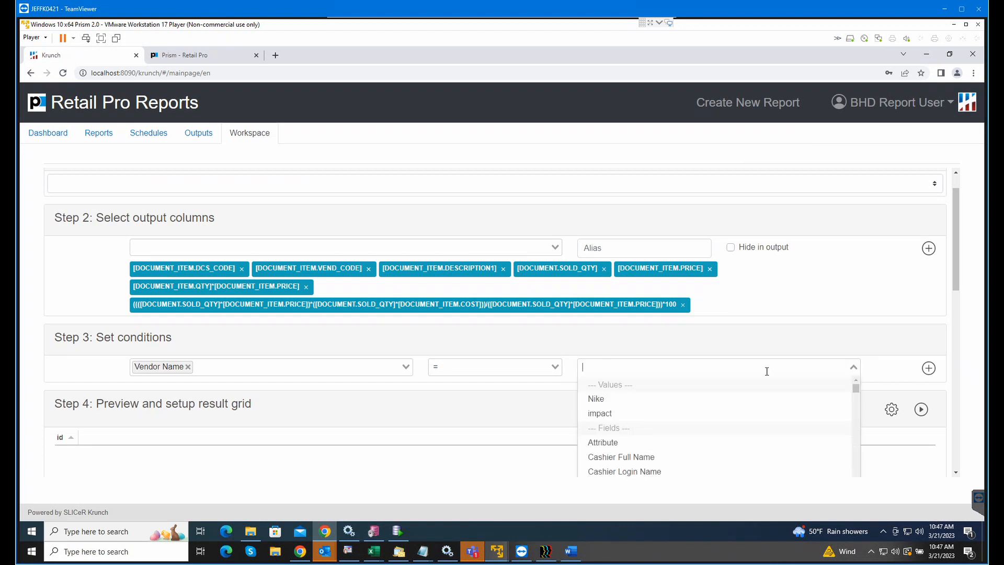
pyautogui.click(628, 414)
pyautogui.click(914, 413)
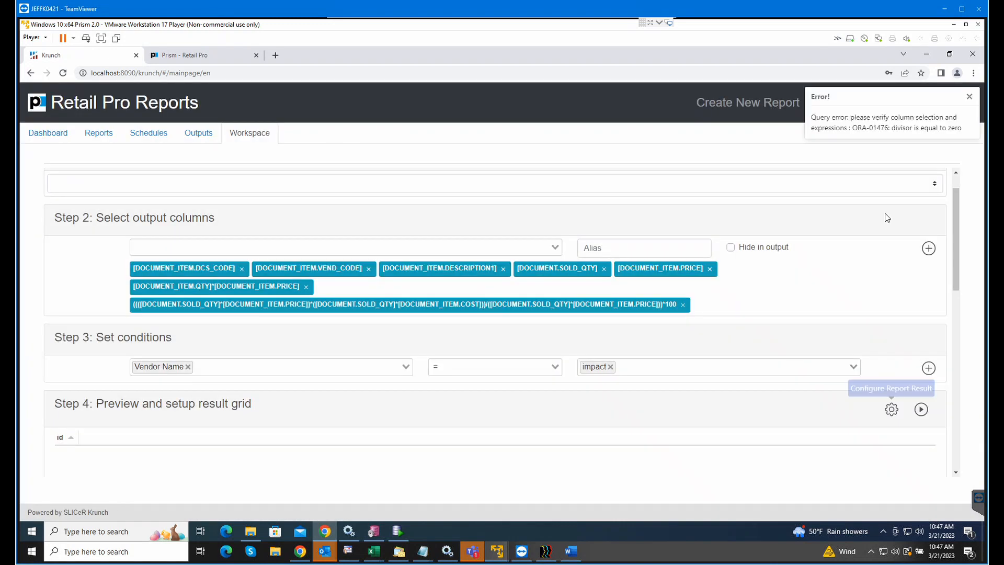
pyautogui.click(969, 97)
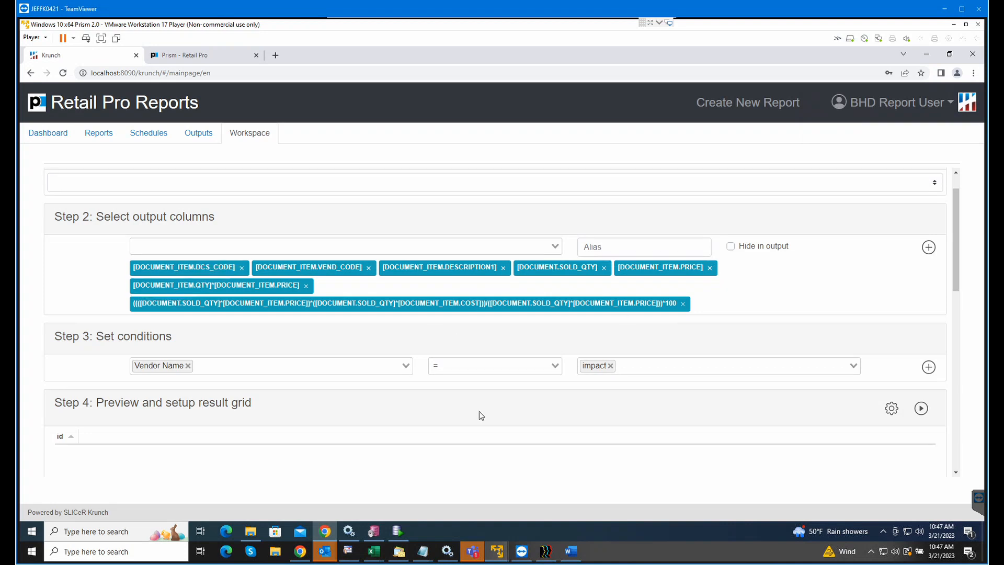
# Step: Remove the margin percentage formula from the output columns and rerun the preview
pyautogui.scroll(-2, 479, 411)
pyautogui.scroll(3, 487, 398)
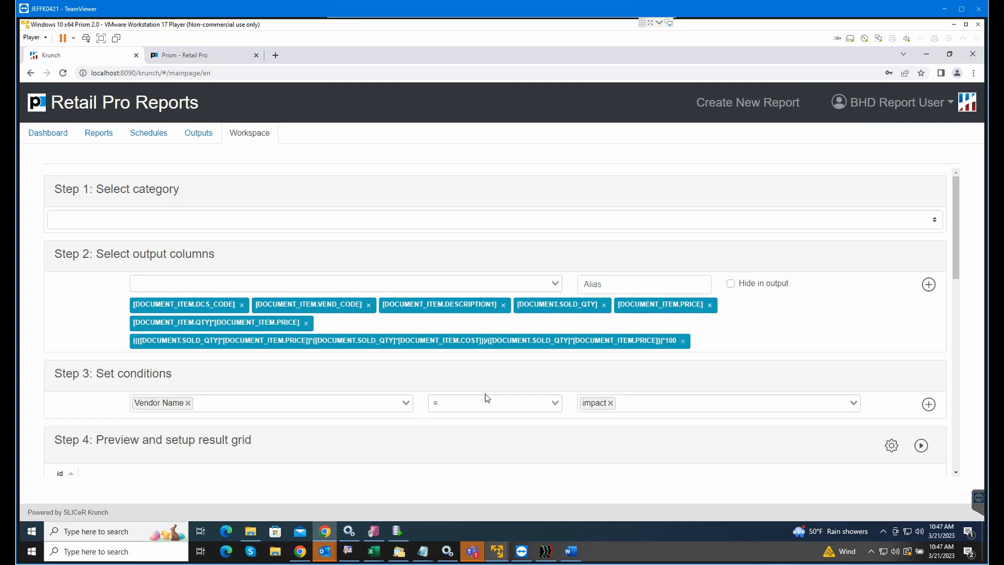
pyautogui.click(683, 342)
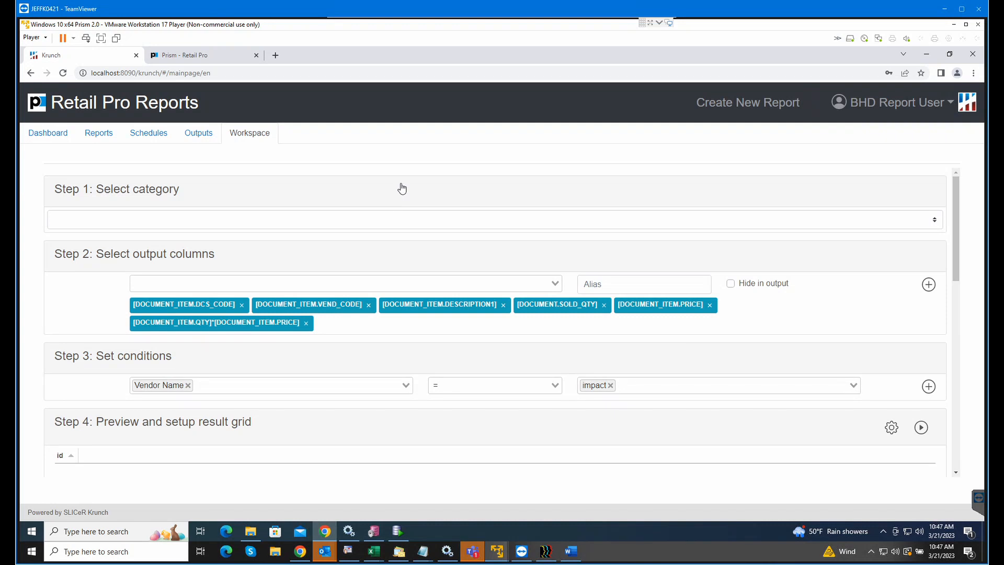
pyautogui.click(923, 429)
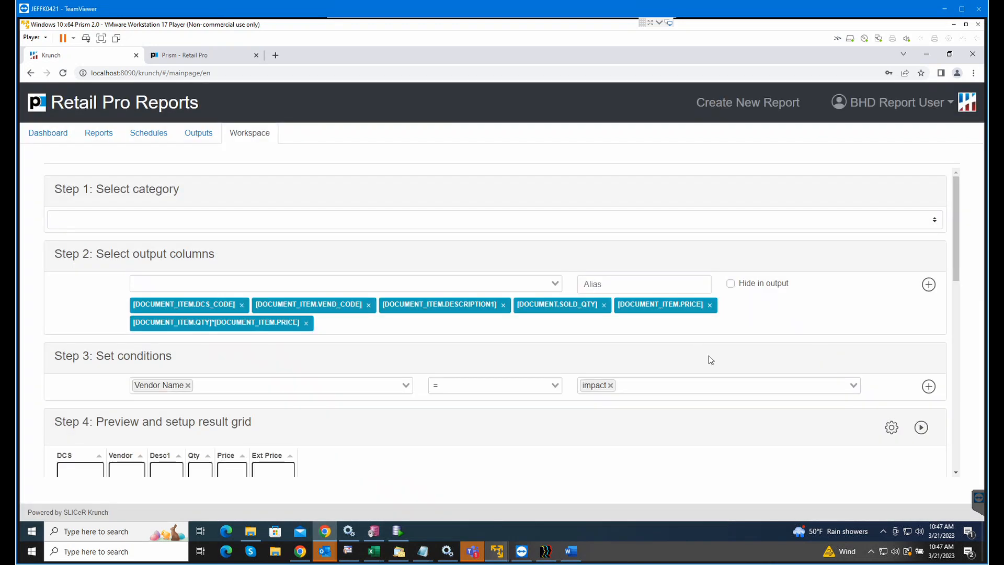
pyautogui.scroll(-2, 721, 357)
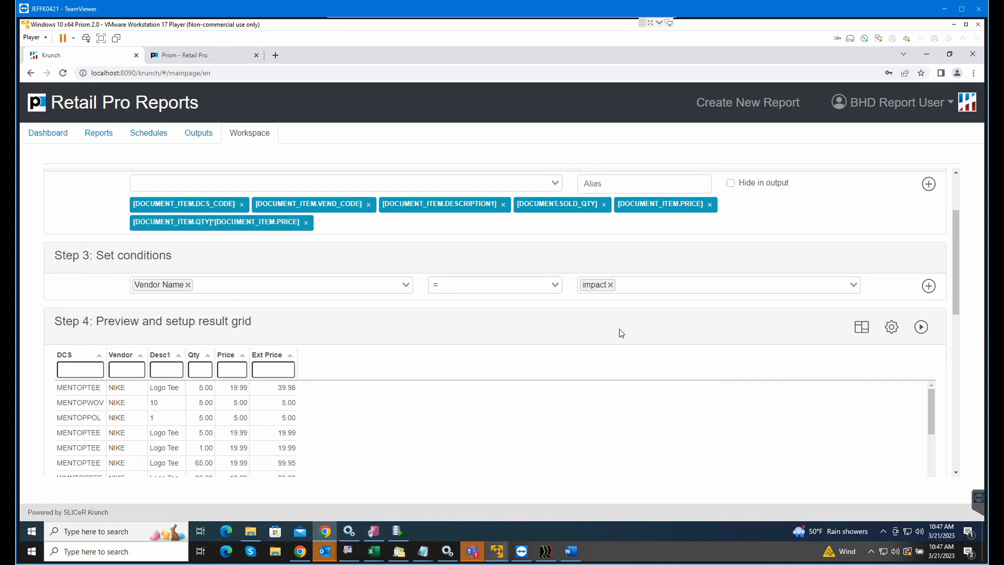
# Step: Clear the Vendor Name condition together with its value and rerun the preview for all vendors
pyautogui.click(610, 285)
pyautogui.click(189, 285)
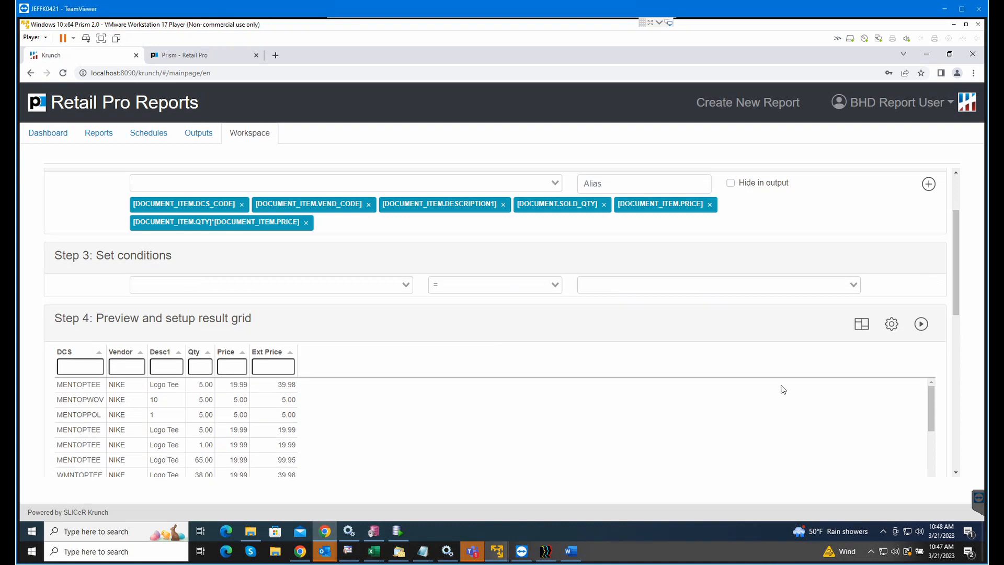
pyautogui.click(922, 325)
# Step: Open the report result configuration and add a grouping by Vendor
pyautogui.click(890, 325)
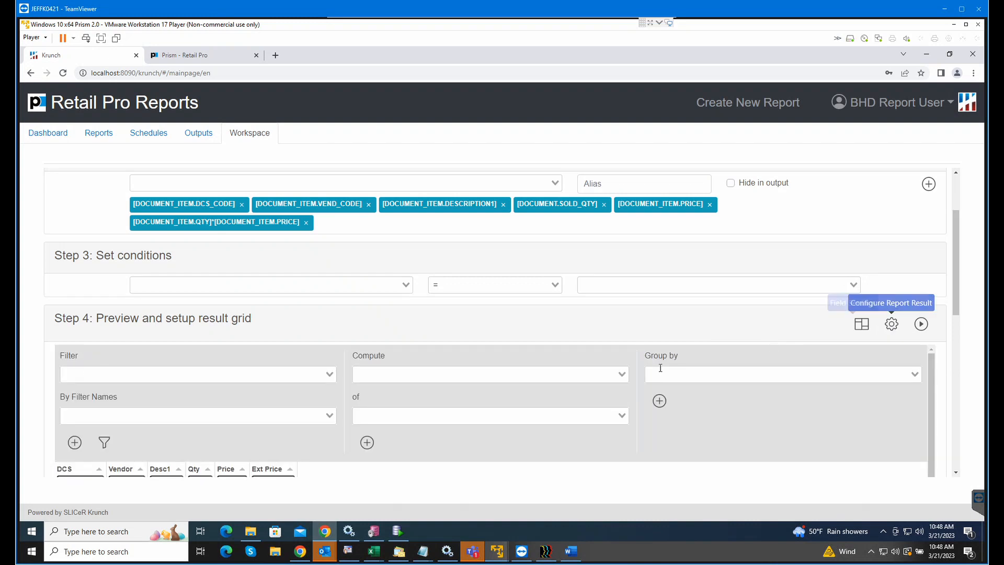
pyautogui.click(664, 372)
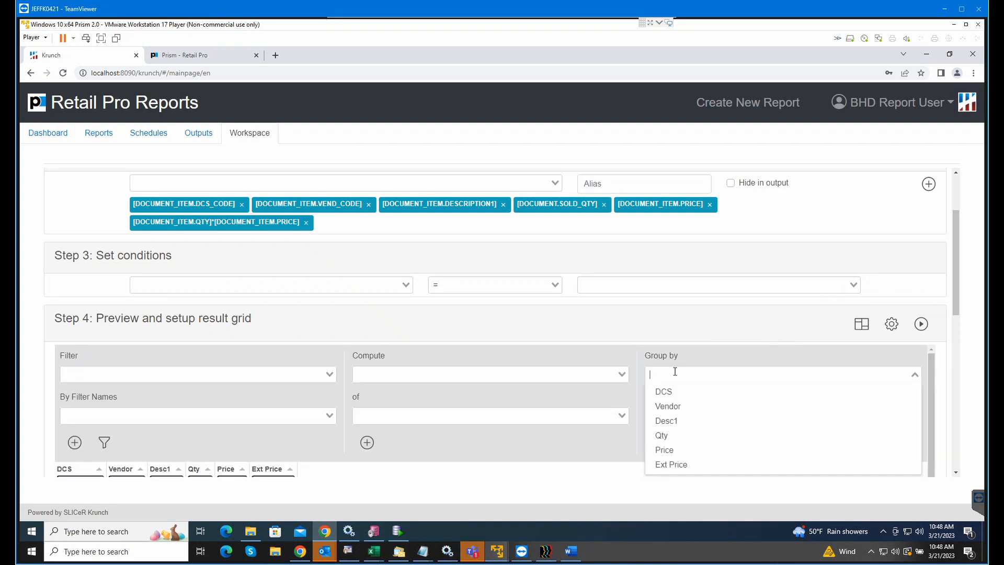
pyautogui.click(673, 404)
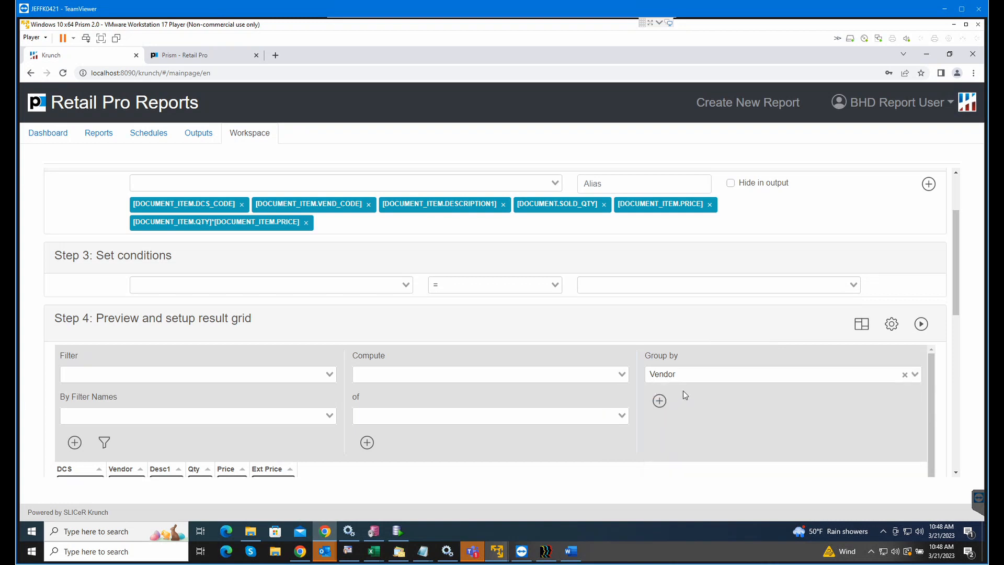
pyautogui.click(662, 402)
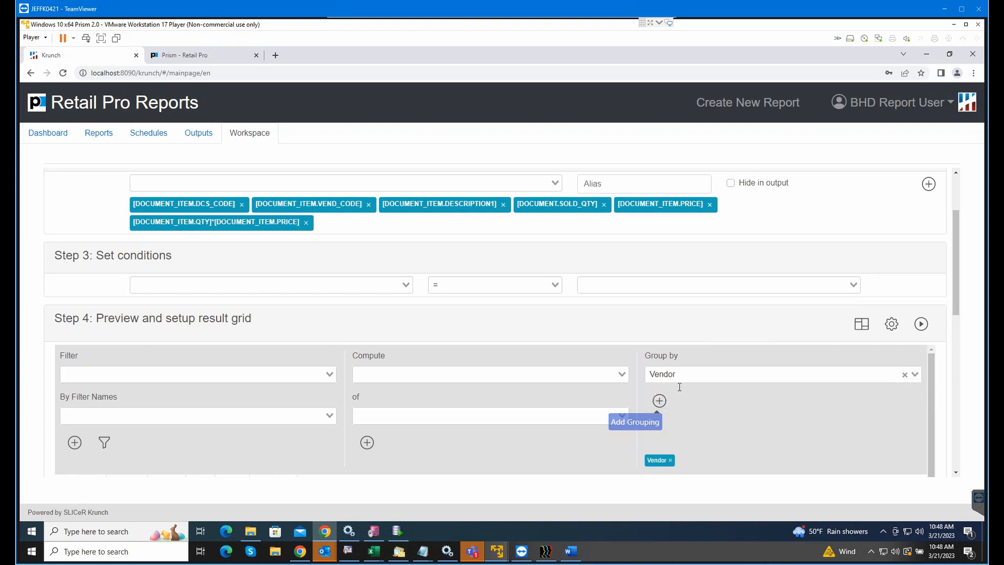
# Step: Add SUM aggregates for Ext Price and Qty to the result grid
pyautogui.click(507, 381)
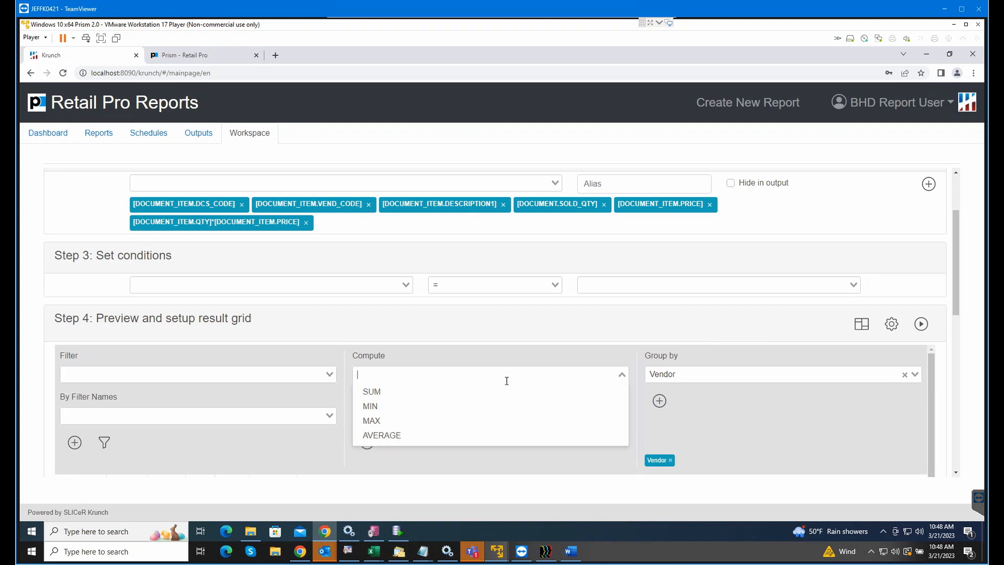
pyautogui.click(391, 392)
pyautogui.click(416, 421)
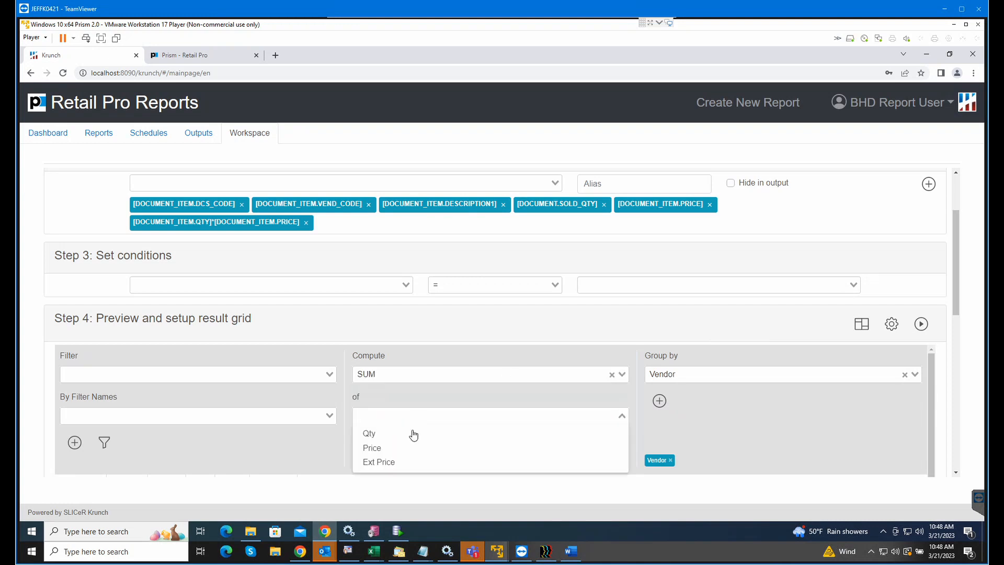
pyautogui.click(395, 463)
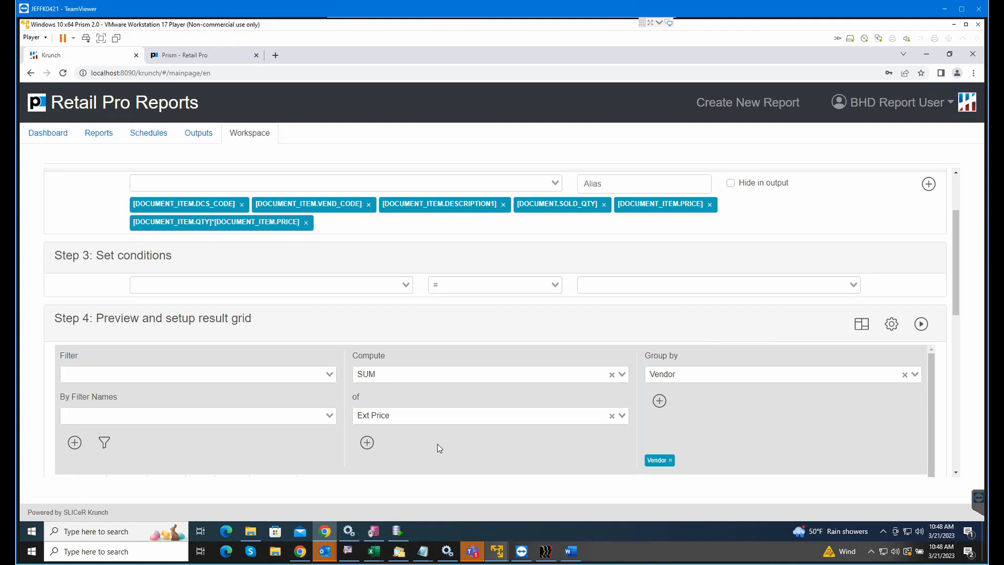
pyautogui.click(389, 372)
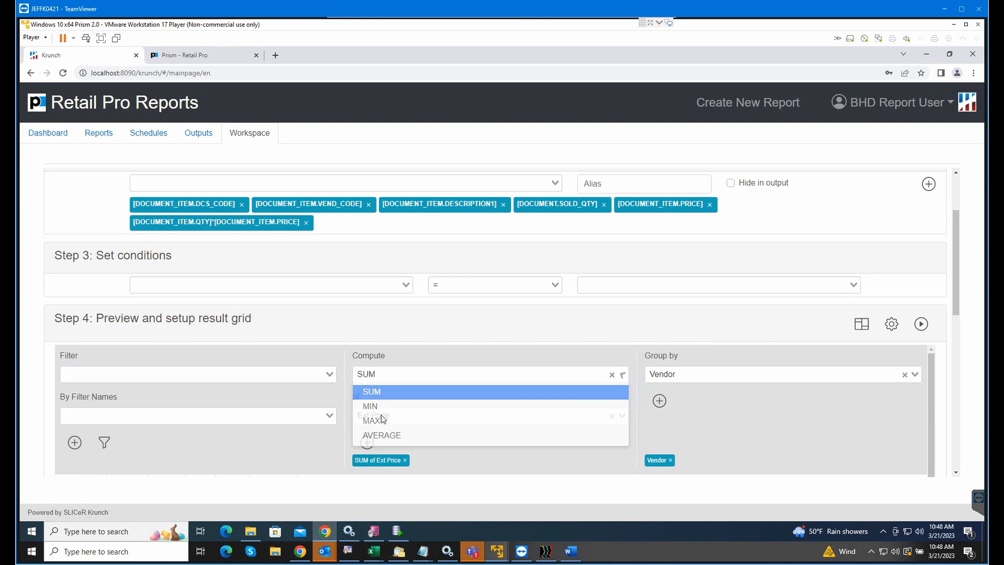
pyautogui.click(374, 392)
pyautogui.click(385, 415)
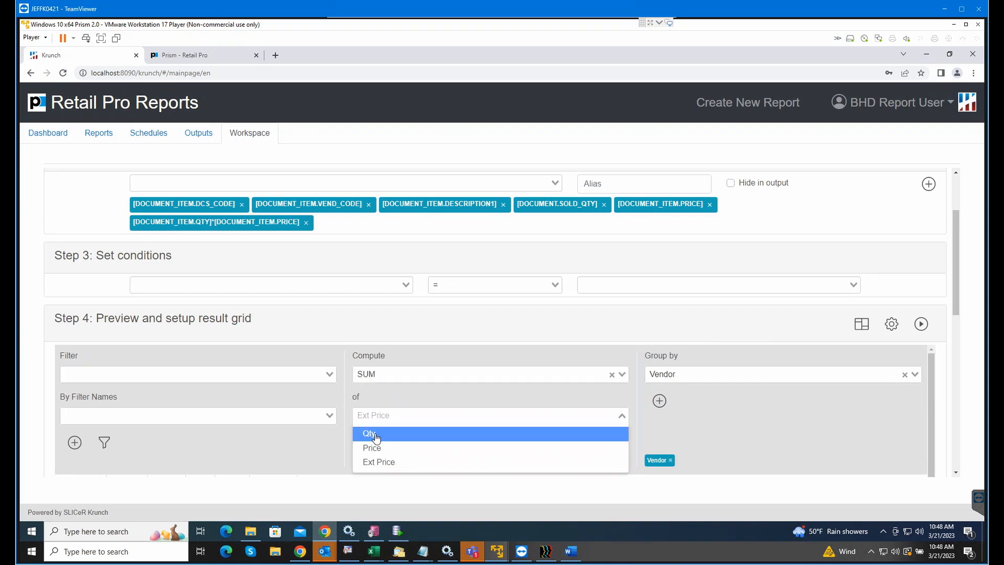
pyautogui.click(375, 437)
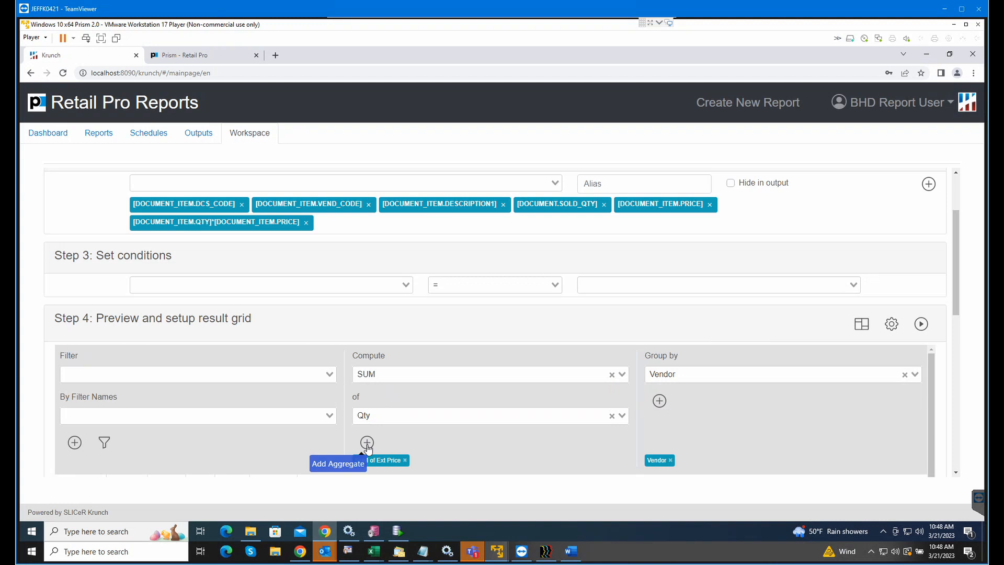
# Step: Examine the grouped result grid with its Qty and Ext Price subtotals for each vendor
pyautogui.moveTo(956, 299); pyautogui.dragTo(940, 395)
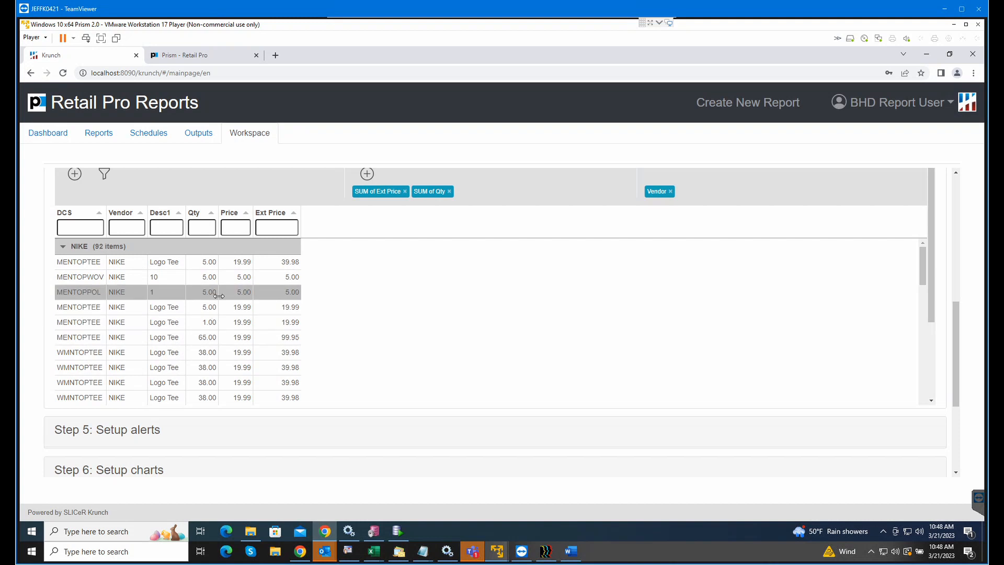
pyautogui.scroll(3, 219, 296)
pyautogui.scroll(-3, 220, 297)
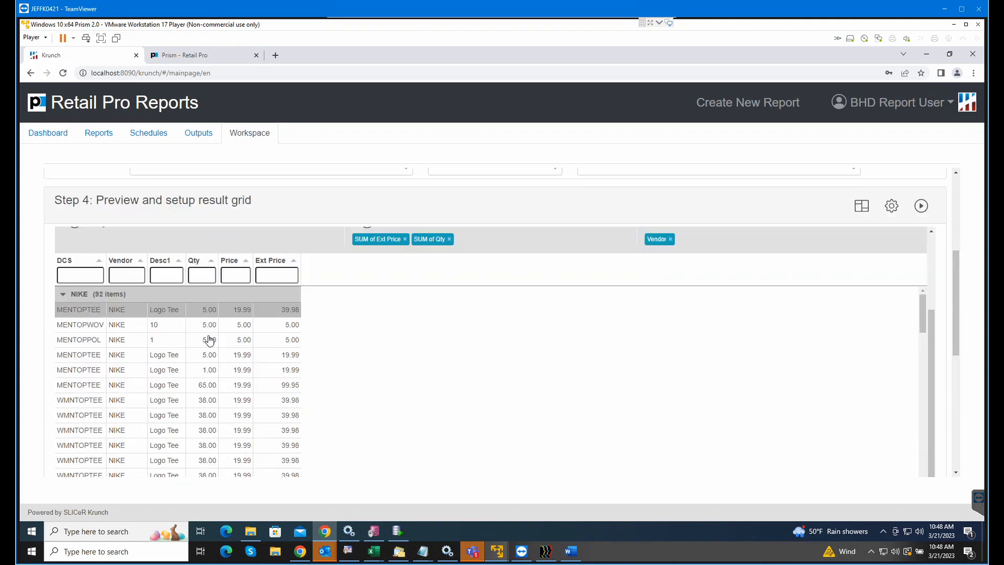
pyautogui.scroll(-1, 805, 395)
pyautogui.scroll(-10, 806, 395)
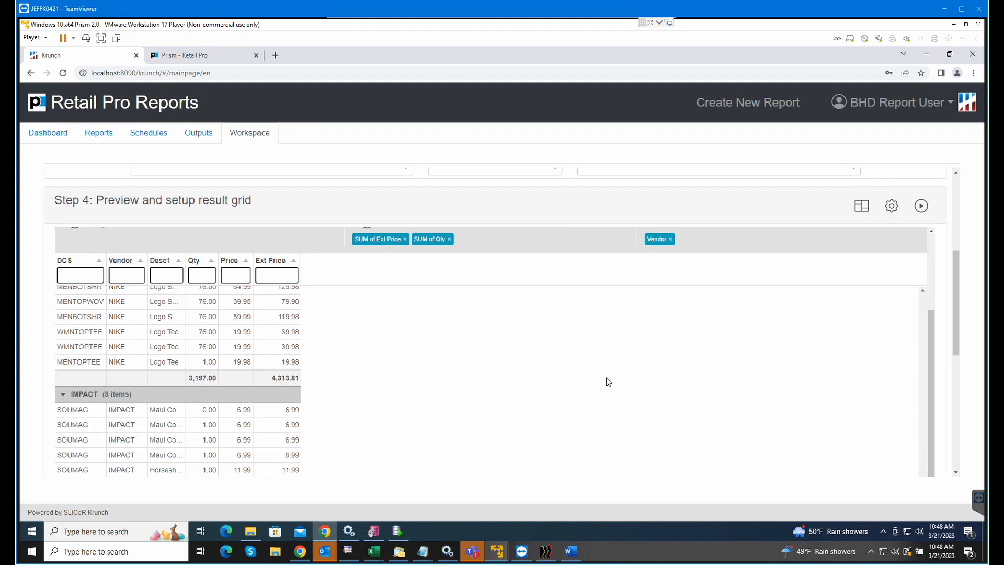
pyautogui.scroll(10, 608, 381)
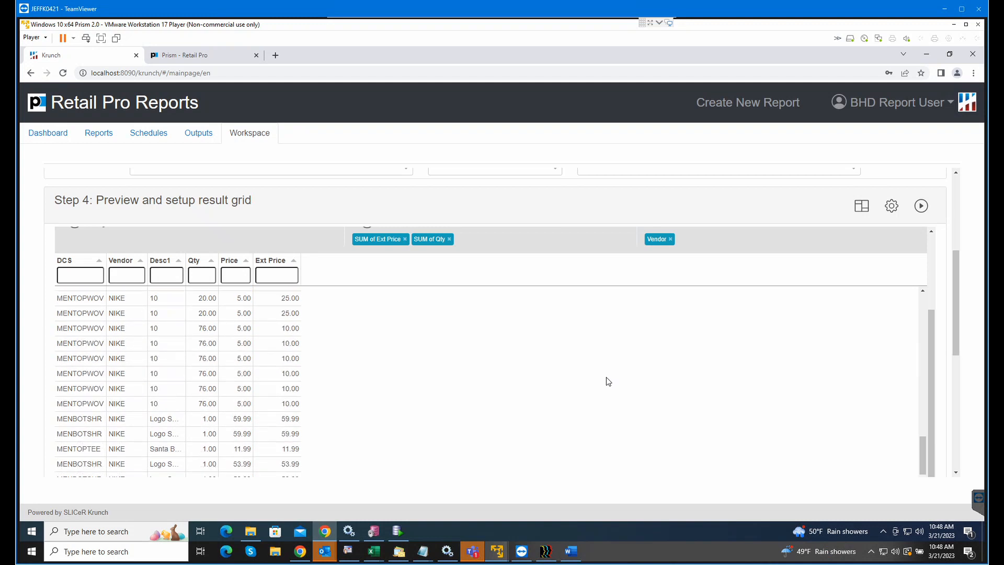
# Step: Expand the Save report section and clear the unsaved report definition instead of saving it
pyautogui.moveTo(953, 275); pyautogui.dragTo(952, 344)
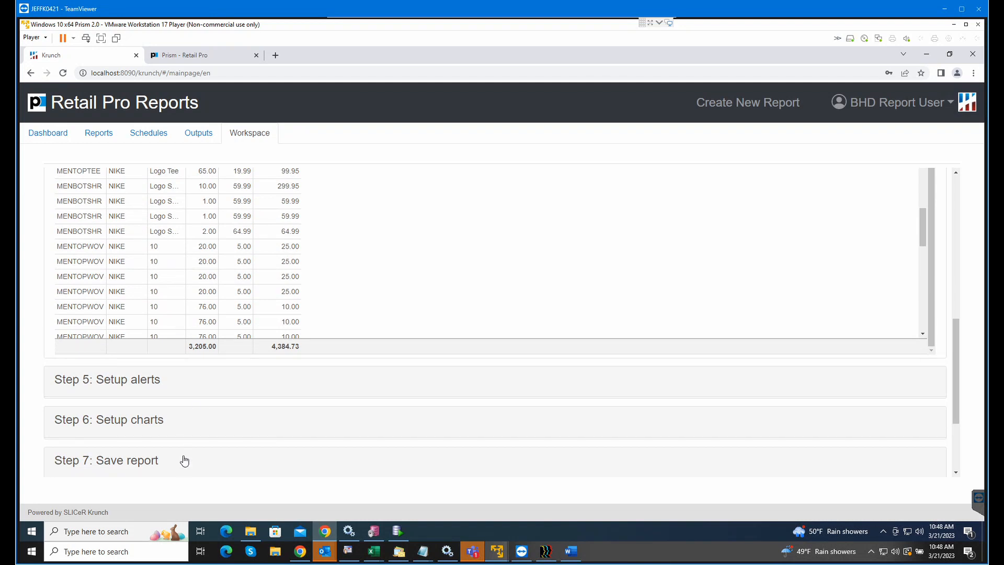
pyautogui.click(941, 456)
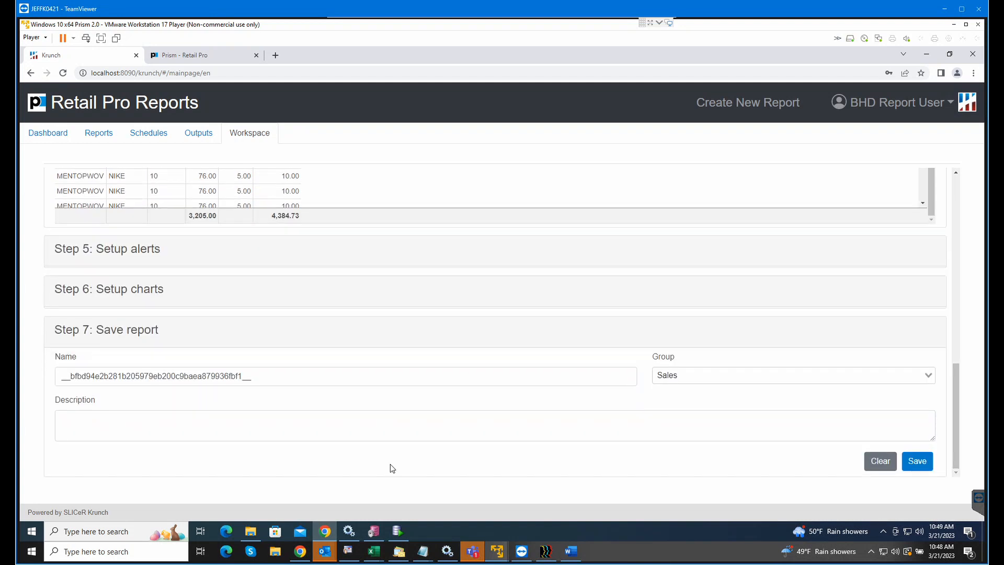
pyautogui.doubleClick(195, 374)
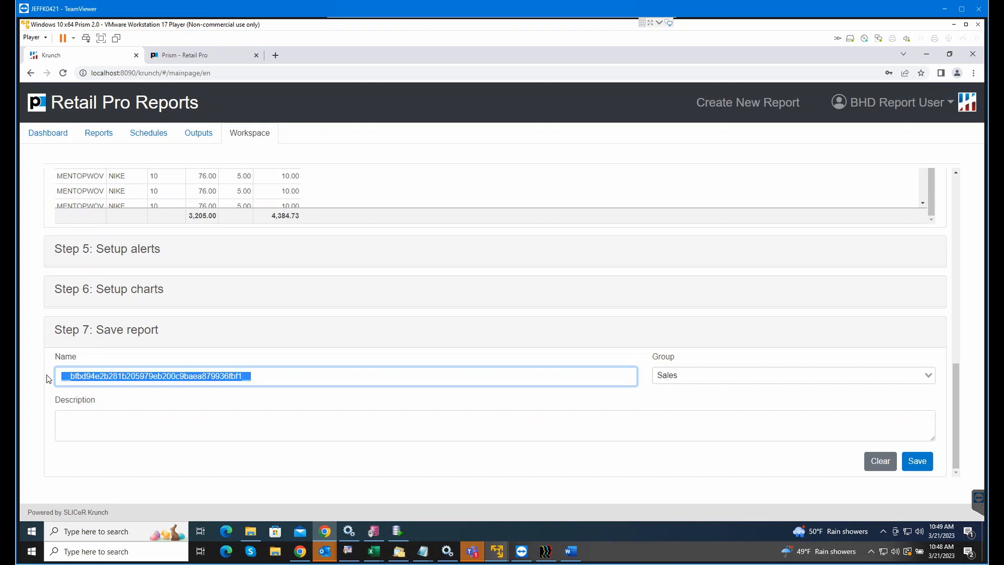
pyautogui.click(883, 468)
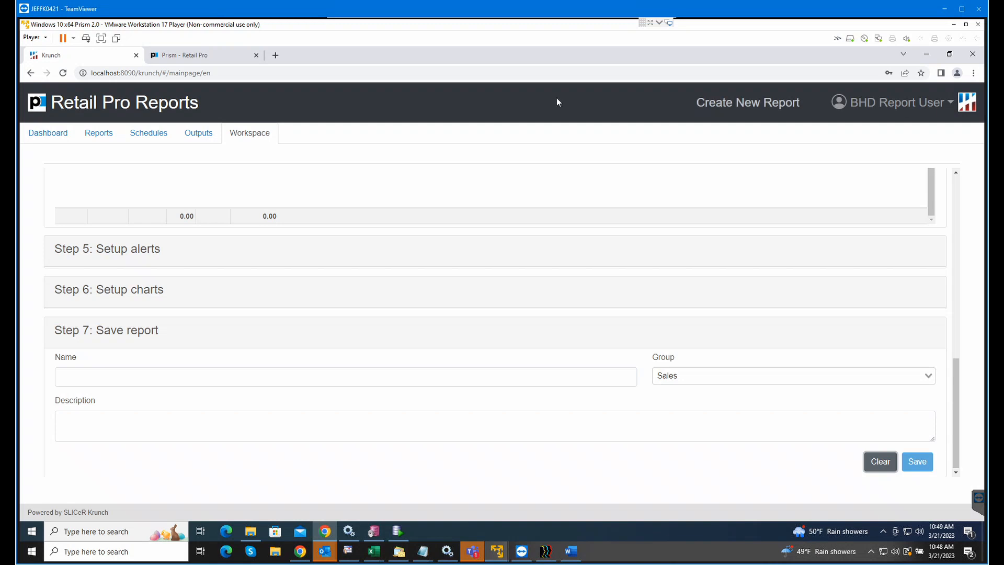
# Step: Create a new report from the Reports list using the Advanced creation mode
pyautogui.click(98, 134)
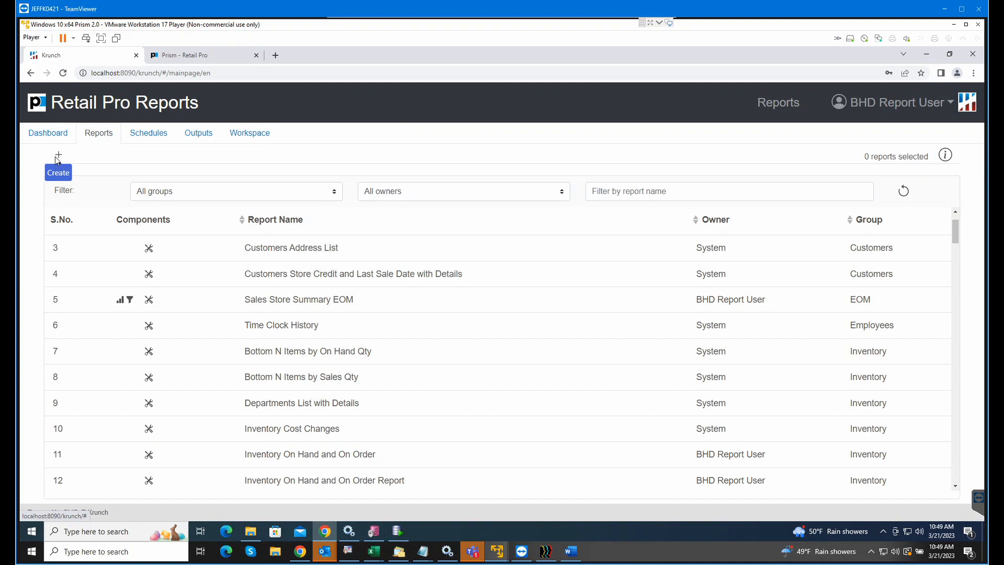
pyautogui.click(56, 158)
pyautogui.click(462, 160)
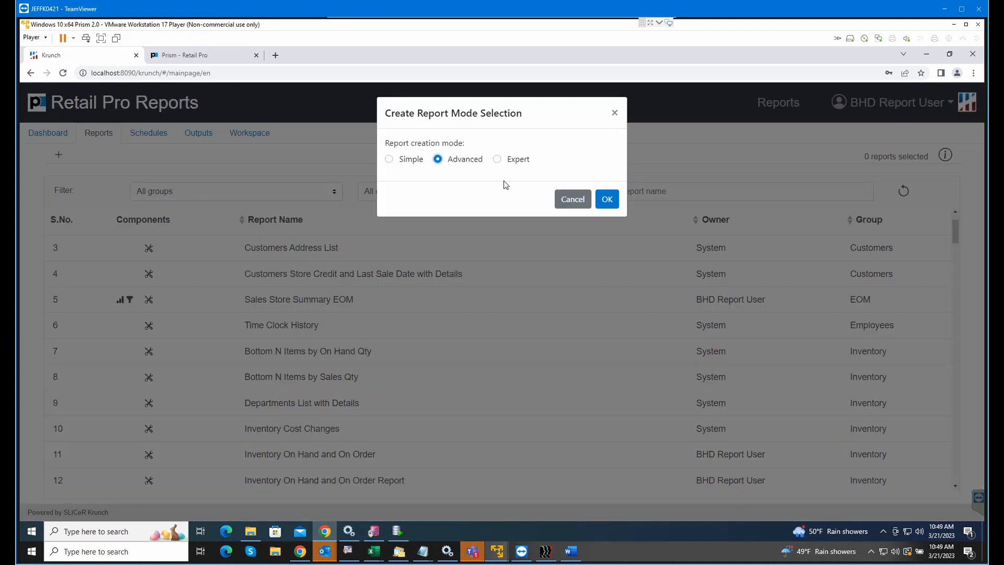
pyautogui.click(607, 200)
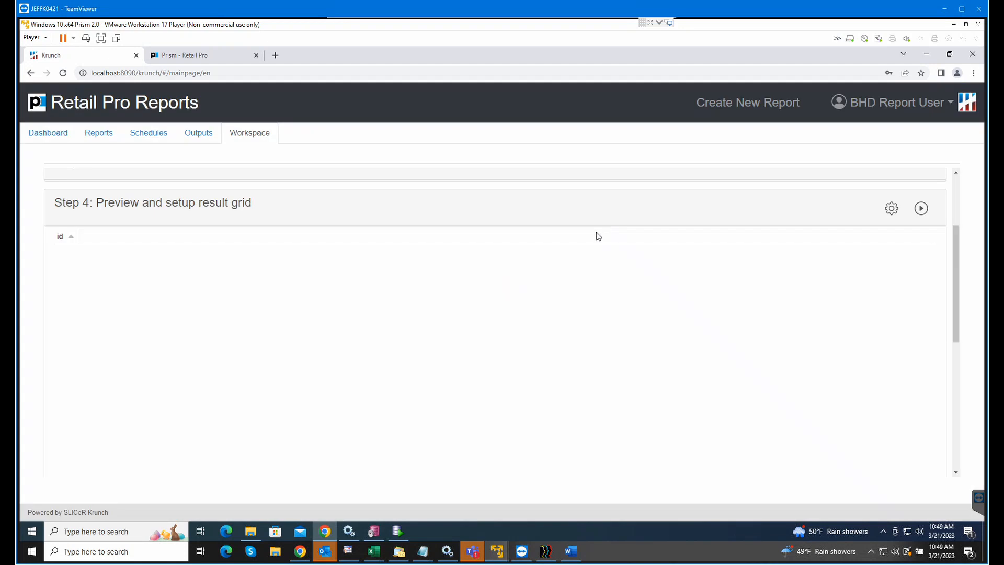
# Step: Select DOCUMENT_ITEM as the table for the new report
pyautogui.scroll(1, 965, 187)
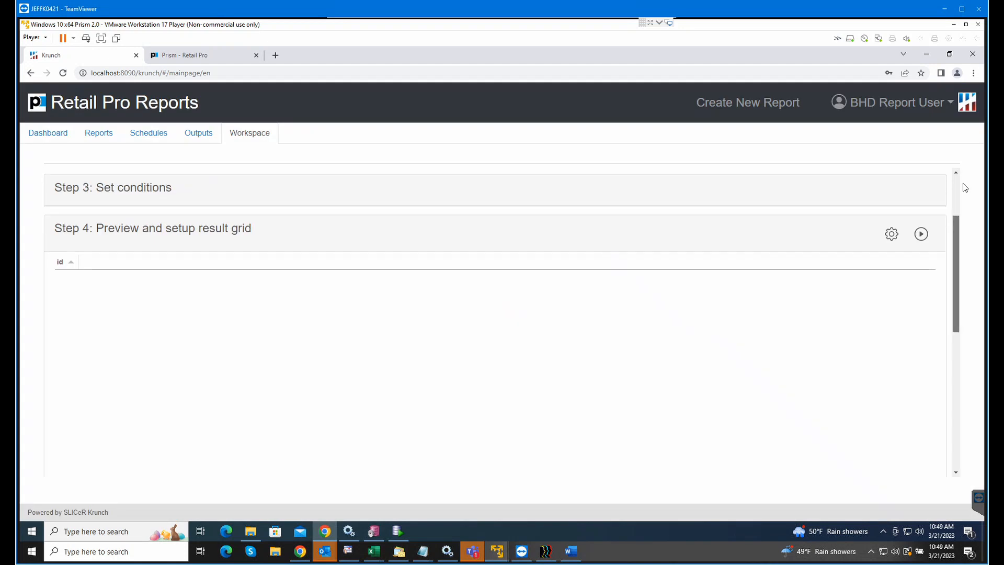
pyautogui.scroll(3, 965, 188)
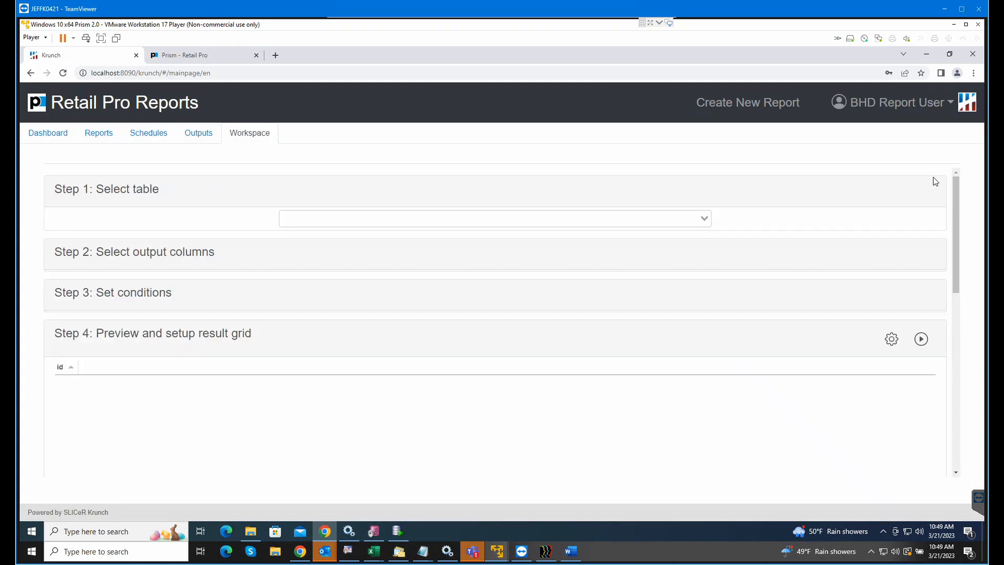
pyautogui.click(113, 190)
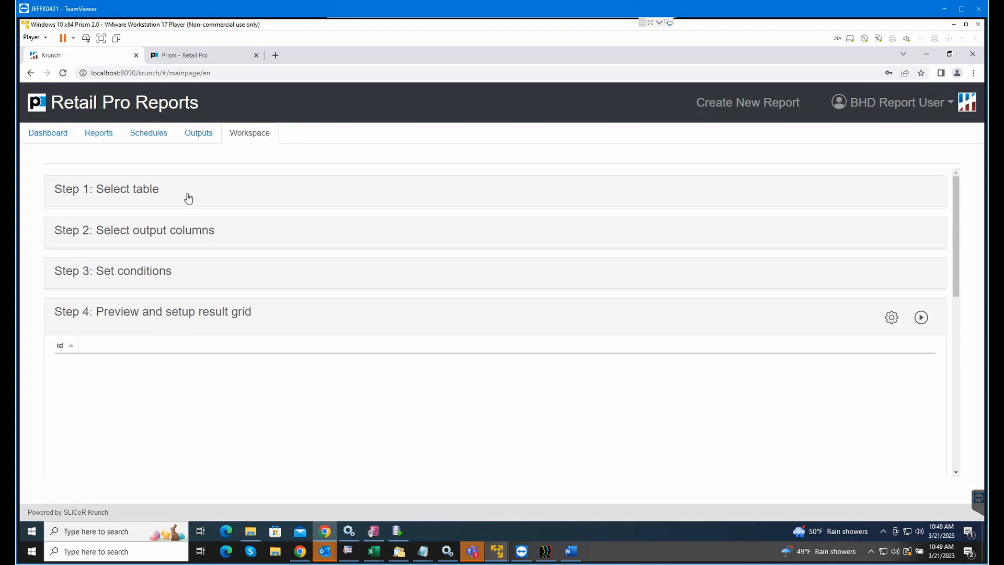
pyautogui.click(189, 197)
pyautogui.click(332, 221)
pyautogui.scroll(-5, 402, 322)
pyautogui.scroll(-12, 408, 322)
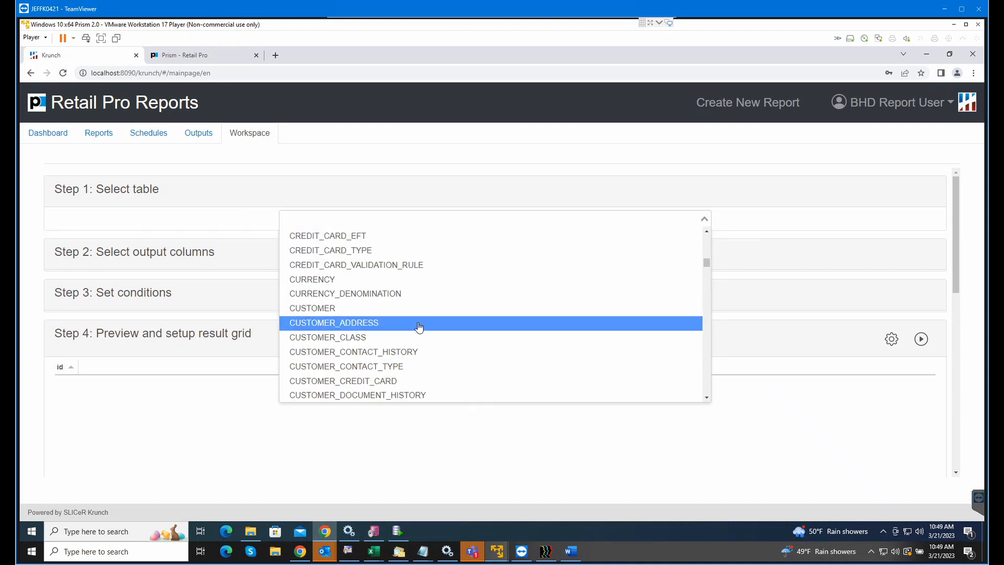
pyautogui.scroll(-8, 419, 326)
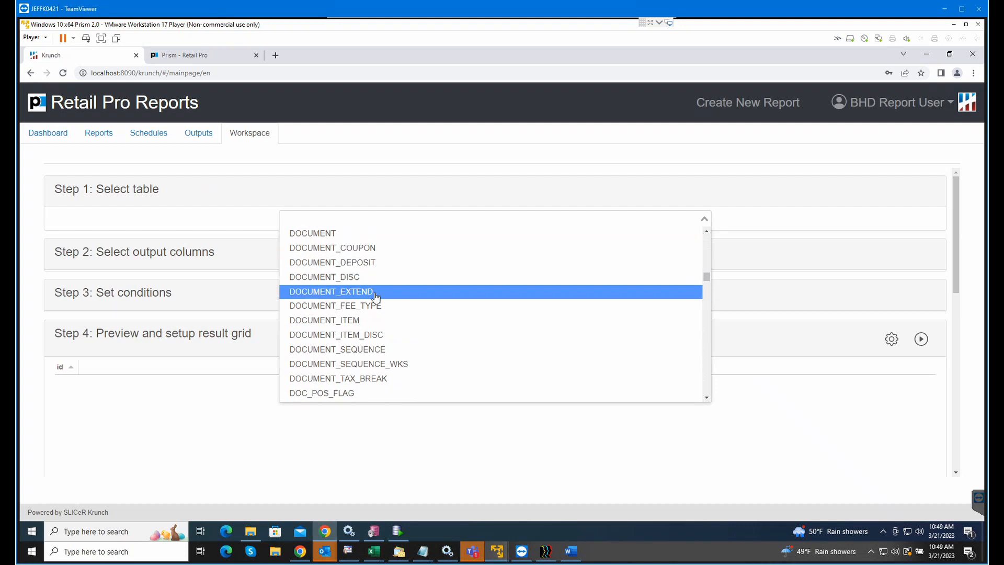
pyautogui.click(380, 326)
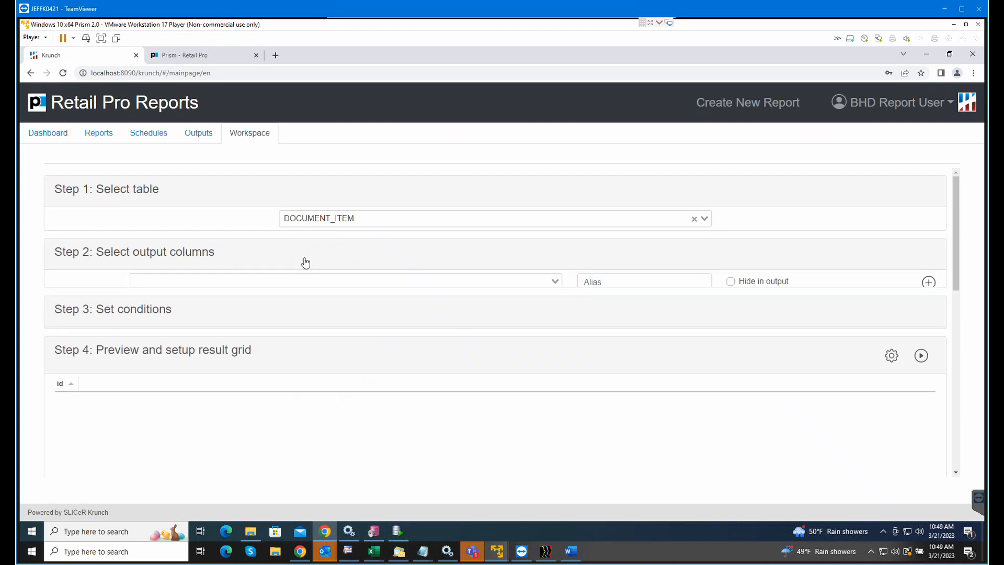
# Step: Look through the available DOCUMENT_ITEM output columns without choosing one, and expand the Set conditions section
pyautogui.click(295, 282)
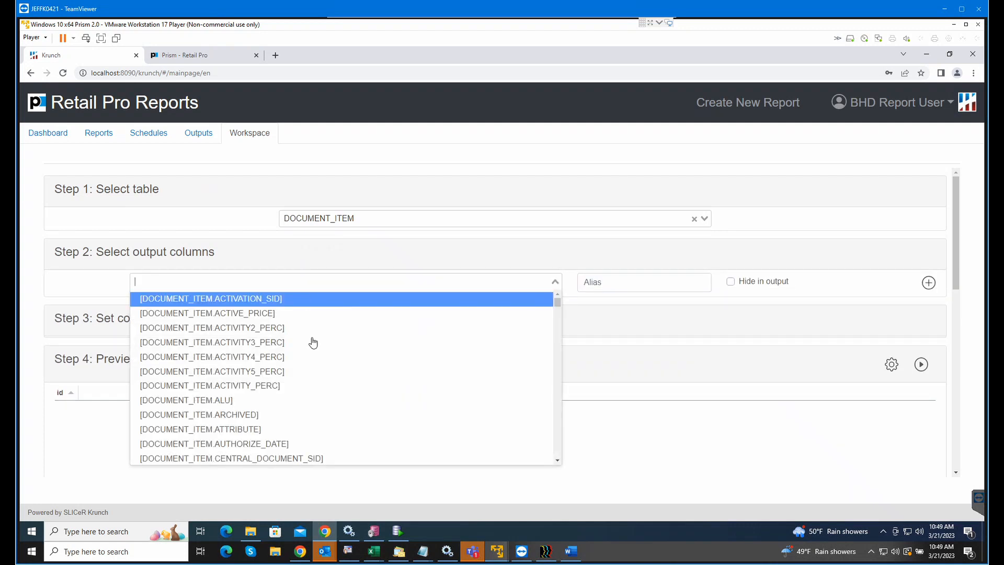
pyautogui.scroll(-3, 341, 400)
pyautogui.scroll(-8, 340, 394)
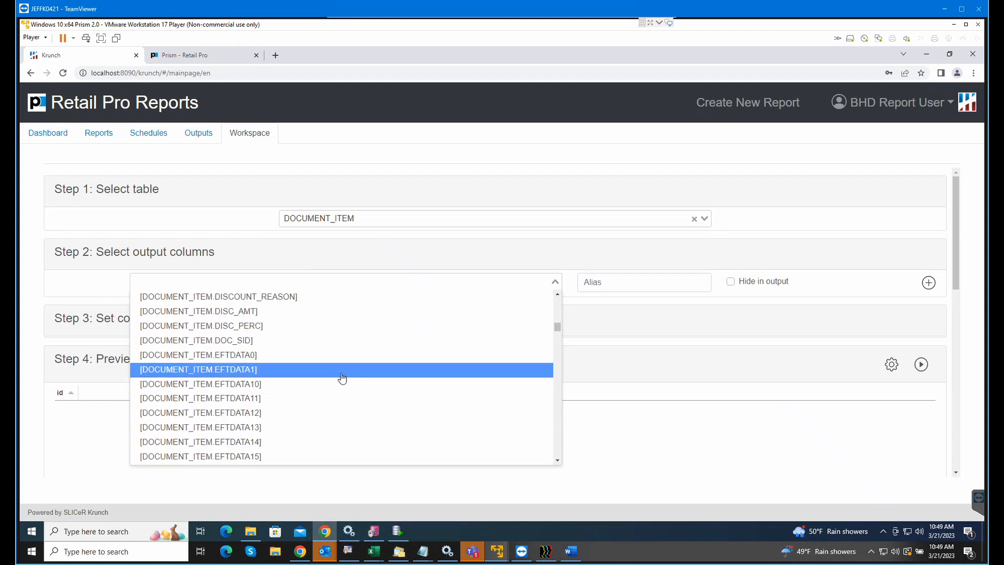
pyautogui.scroll(-3, 343, 378)
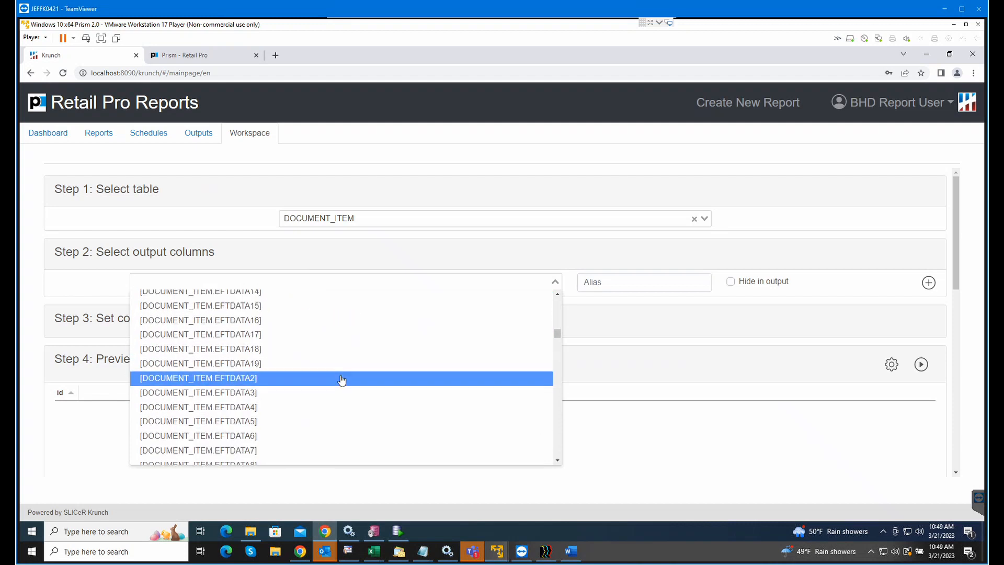
pyautogui.click(652, 421)
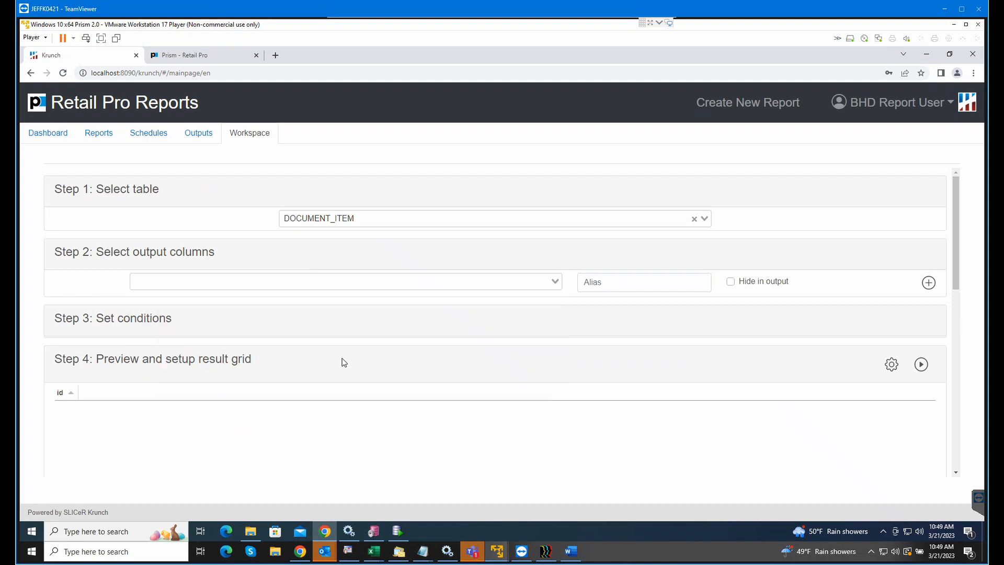
pyautogui.click(153, 319)
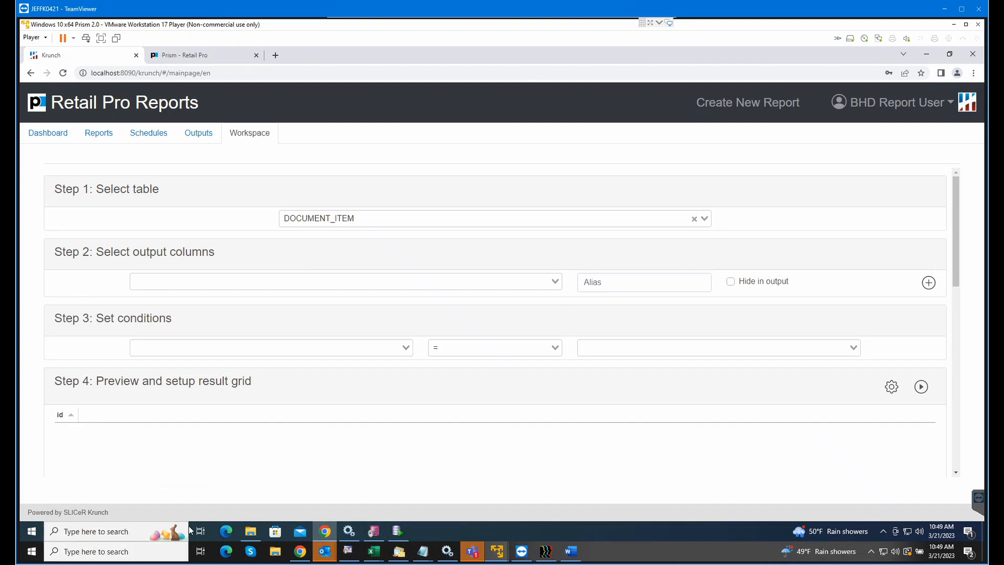
# Step: Open Paint and draw a tall table box near the canvas's left edge with the handwritten heading INVN
pyautogui.click(99, 549)
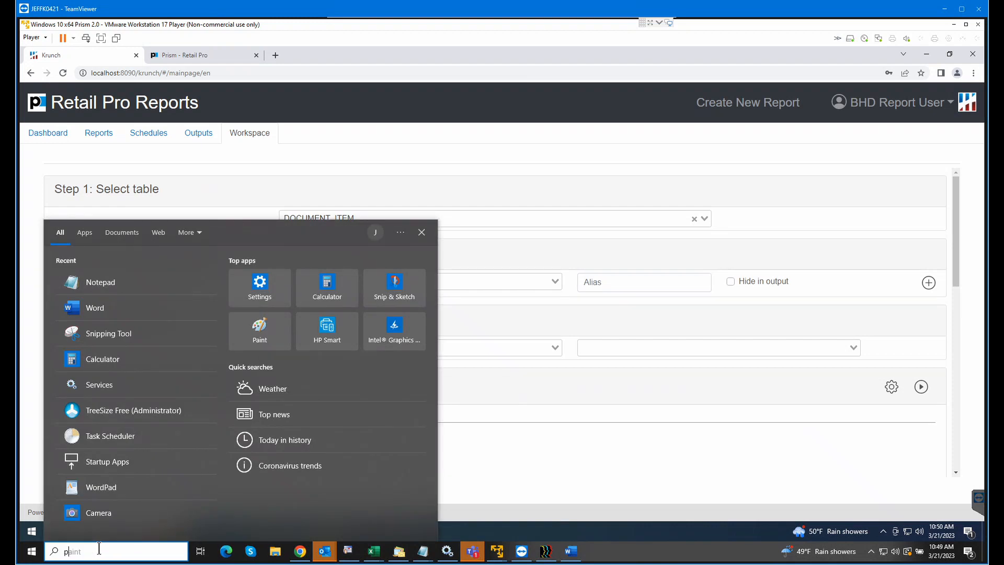
pyautogui.write('paint')
pyautogui.press('Return')
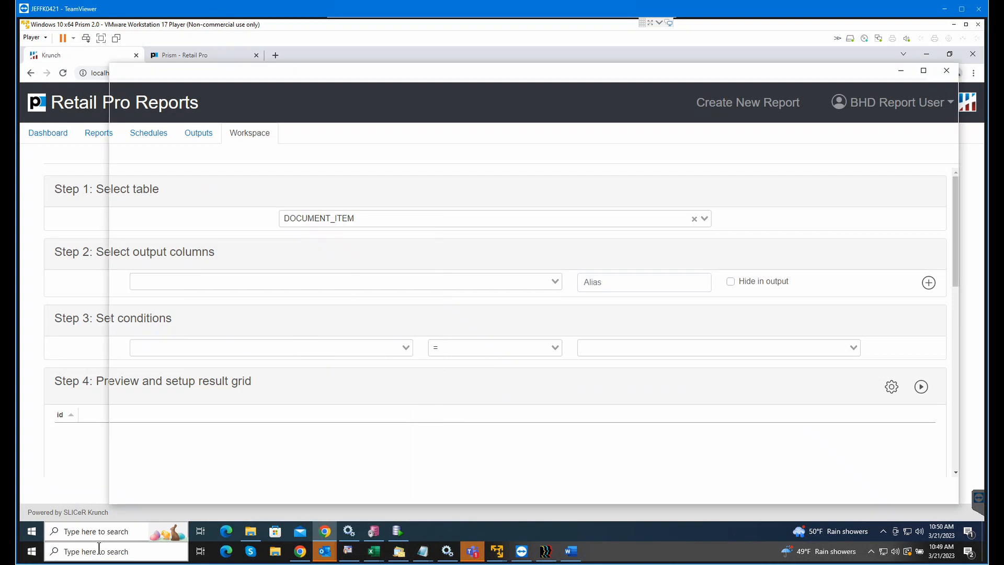
pyautogui.moveTo(239, 182)
pyautogui.mouseDown()
pyautogui.moveTo(139, 185)
pyautogui.moveTo(140, 356)
pyautogui.mouseUp()
pyautogui.moveTo(249, 182); pyautogui.dragTo(239, 342)
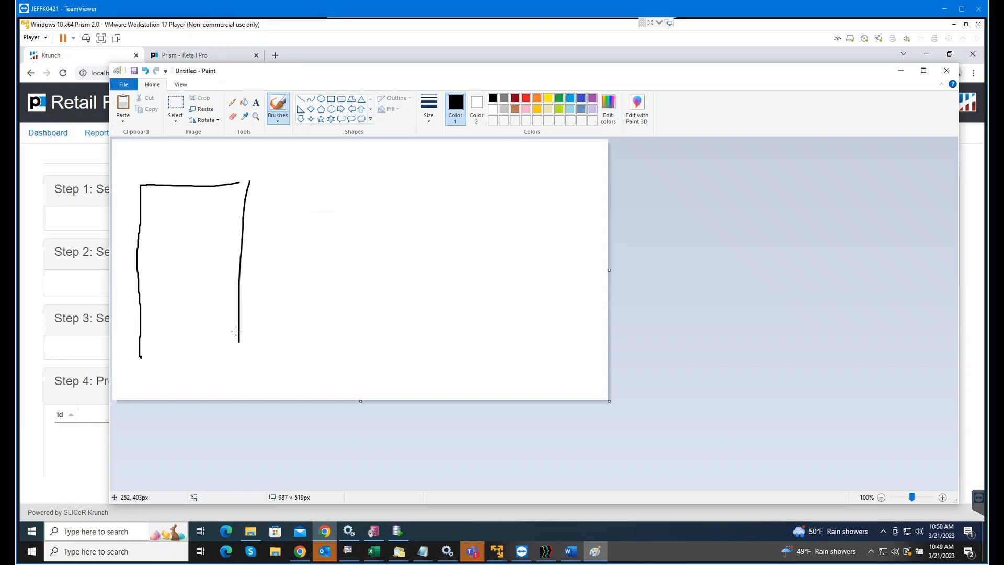
pyautogui.moveTo(169, 157)
pyautogui.mouseDown()
pyautogui.moveTo(179, 156)
pyautogui.moveTo(173, 178)
pyautogui.moveTo(197, 173)
pyautogui.moveTo(199, 161)
pyautogui.moveTo(207, 178)
pyautogui.moveTo(226, 161)
pyautogui.mouseUp()
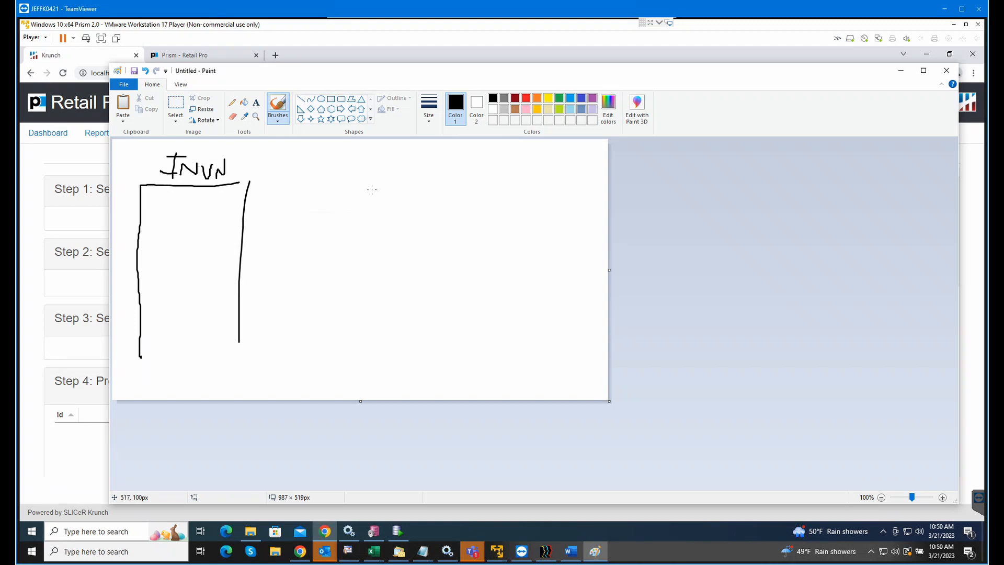
# Step: Draw a second table box at the canvas's upper right with the handwritten heading Rcpt
pyautogui.moveTo(382, 166); pyautogui.dragTo(382, 234)
pyautogui.moveTo(384, 166)
pyautogui.mouseDown()
pyautogui.moveTo(533, 167)
pyautogui.moveTo(534, 231)
pyautogui.moveTo(395, 238)
pyautogui.mouseUp()
pyautogui.moveTo(393, 150)
pyautogui.mouseDown()
pyautogui.moveTo(393, 158)
pyautogui.moveTo(439, 149)
pyautogui.mouseUp()
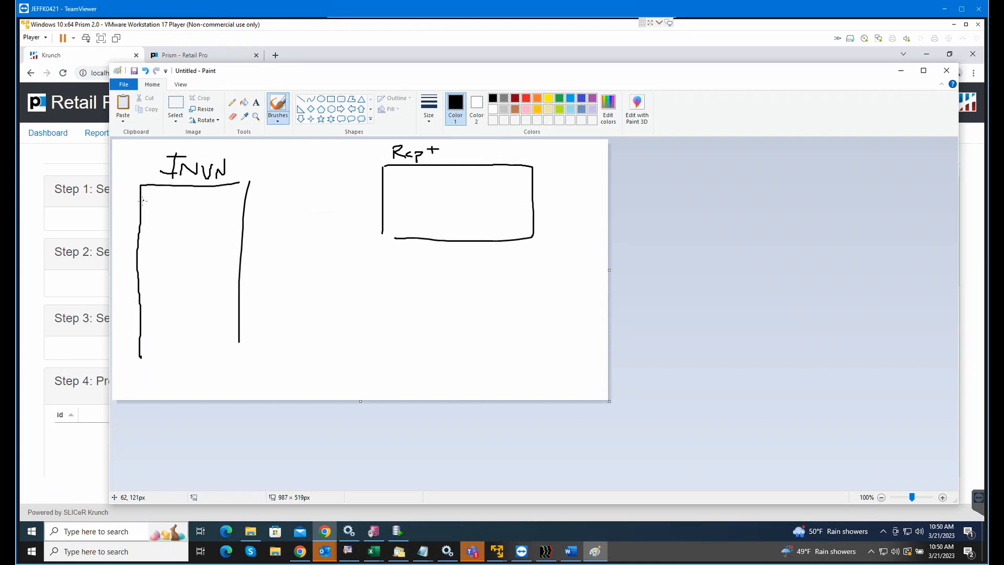
# Step: Sketch a dashed row of fields inside the INVN and Rcpt boxes and write SID between the two tables
pyautogui.moveTo(143, 201); pyautogui.dragTo(152, 201)
pyautogui.moveTo(192, 201); pyautogui.dragTo(242, 201)
pyautogui.moveTo(389, 173); pyautogui.dragTo(416, 177)
pyautogui.moveTo(294, 162)
pyautogui.mouseDown()
pyautogui.moveTo(277, 183)
pyautogui.moveTo(308, 181)
pyautogui.mouseUp()
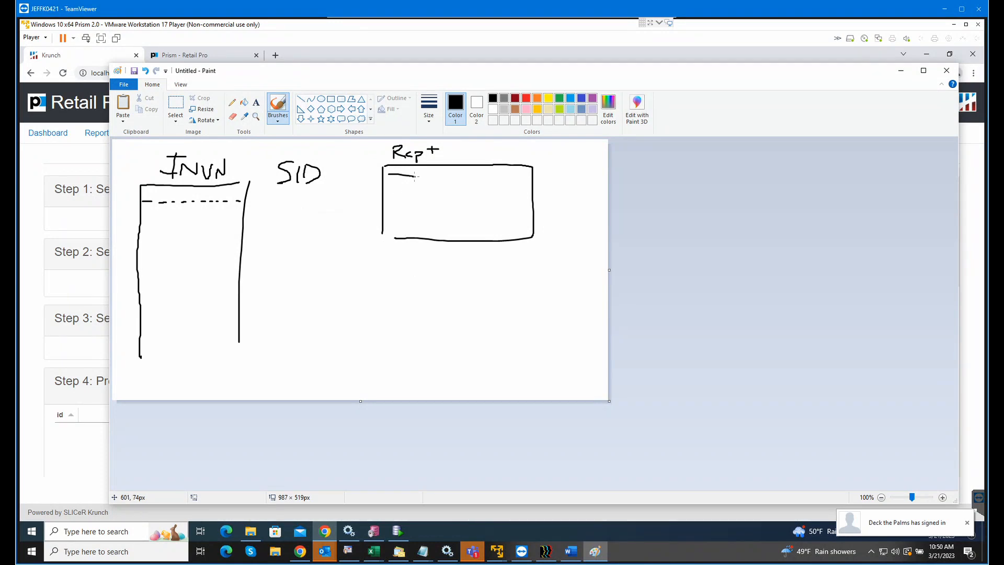
pyautogui.moveTo(425, 177); pyautogui.dragTo(510, 177)
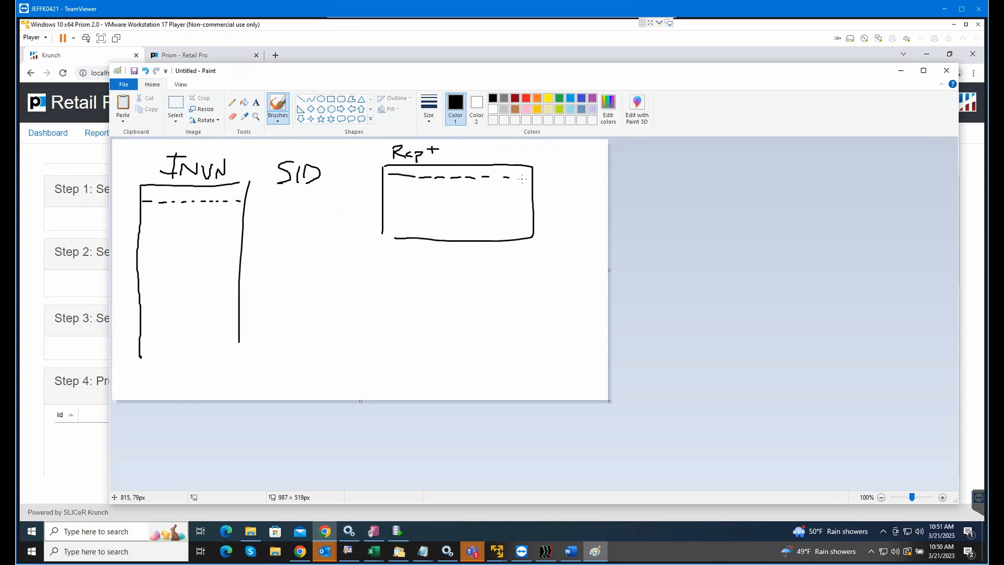
# Step: Draw a third table box below Rcpt with the handwritten heading RITEM
pyautogui.moveTo(385, 274); pyautogui.dragTo(382, 357)
pyautogui.moveTo(385, 274)
pyautogui.mouseDown()
pyautogui.moveTo(524, 276)
pyautogui.moveTo(524, 359)
pyautogui.moveTo(389, 370)
pyautogui.mouseUp()
pyautogui.moveTo(408, 257)
pyautogui.mouseDown()
pyautogui.moveTo(424, 269)
pyautogui.moveTo(447, 253)
pyautogui.moveTo(445, 266)
pyautogui.moveTo(458, 271)
pyautogui.moveTo(504, 263)
pyautogui.mouseUp()
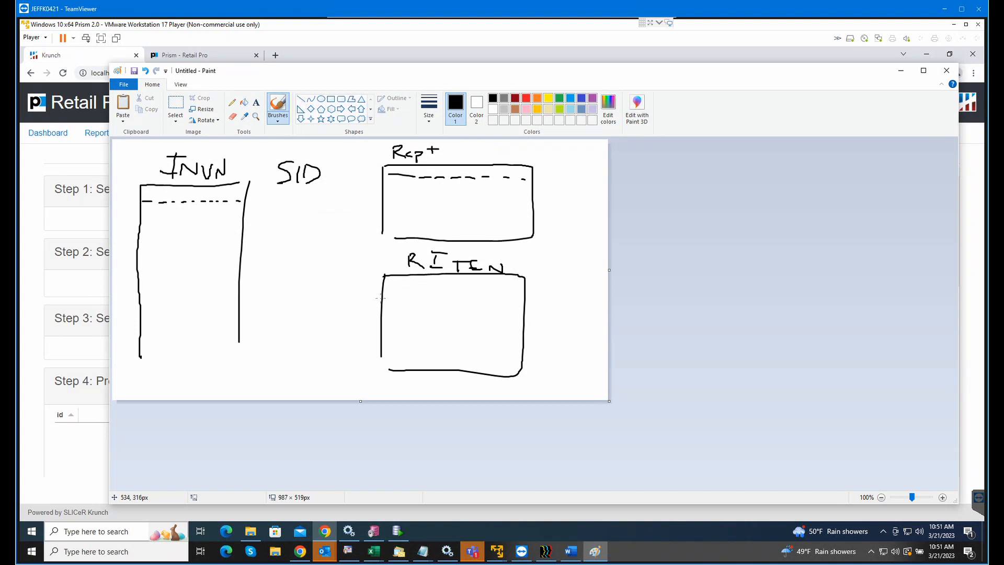
# Step: Connect the RITEM record to the Rcpt and INVN records with lines, and add dashed RITEM fields marked Q and P
pyautogui.moveTo(386, 294)
pyautogui.mouseDown()
pyautogui.moveTo(407, 296)
pyautogui.moveTo(350, 279)
pyautogui.moveTo(342, 204)
pyautogui.moveTo(366, 182)
pyautogui.moveTo(385, 182)
pyautogui.mouseUp()
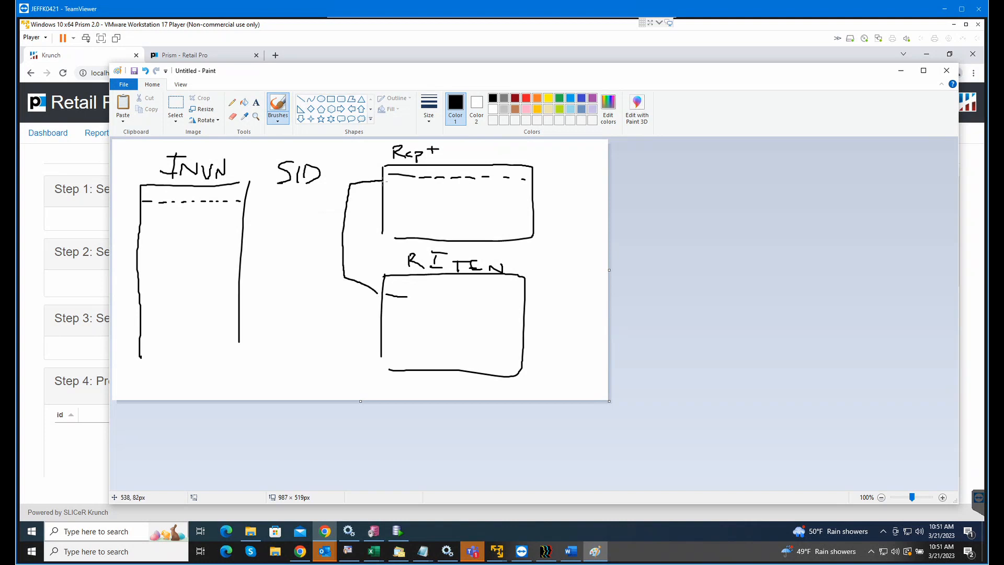
pyautogui.moveTo(416, 297)
pyautogui.mouseDown()
pyautogui.moveTo(433, 297)
pyautogui.moveTo(358, 302)
pyautogui.moveTo(155, 254)
pyautogui.moveTo(137, 230)
pyautogui.moveTo(152, 203)
pyautogui.mouseUp()
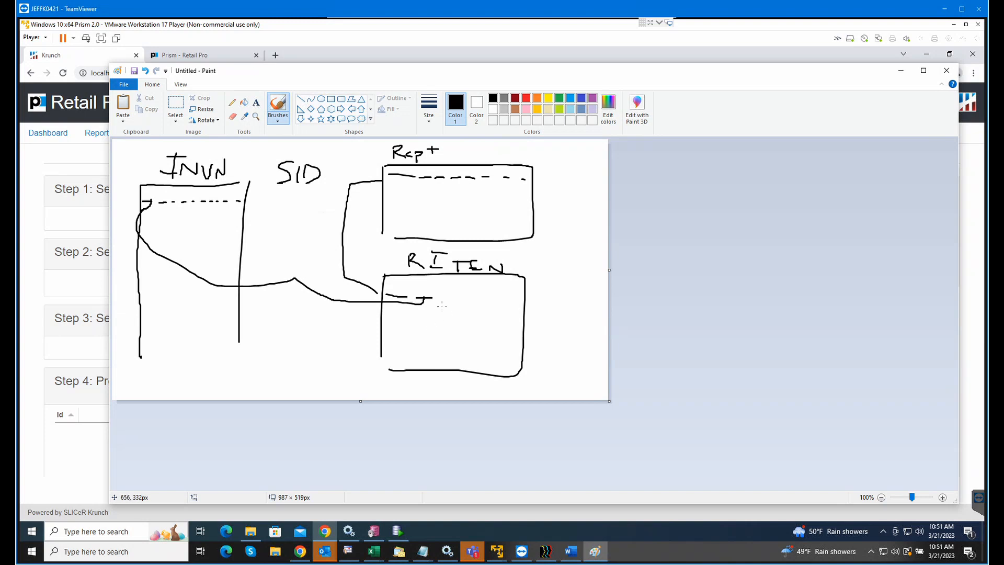
pyautogui.moveTo(442, 289)
pyautogui.mouseDown()
pyautogui.moveTo(473, 284)
pyautogui.moveTo(463, 290)
pyautogui.moveTo(469, 300)
pyautogui.mouseUp()
pyautogui.moveTo(488, 301); pyautogui.dragTo(512, 304)
# Step: Circle the first fields of the INVN row, outline the SID label, and close Paint without saving the drawing
pyautogui.moveTo(151, 206)
pyautogui.mouseDown()
pyautogui.moveTo(194, 220)
pyautogui.moveTo(208, 200)
pyautogui.moveTo(151, 205)
pyautogui.mouseUp()
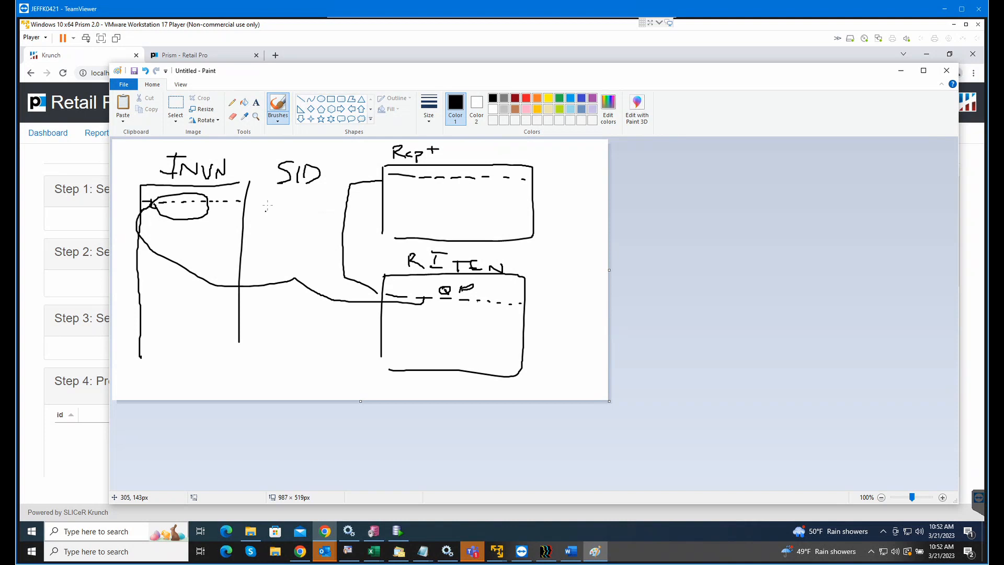
pyautogui.moveTo(281, 193)
pyautogui.mouseDown()
pyautogui.moveTo(333, 183)
pyautogui.moveTo(310, 144)
pyautogui.moveTo(272, 183)
pyautogui.moveTo(279, 192)
pyautogui.mouseUp()
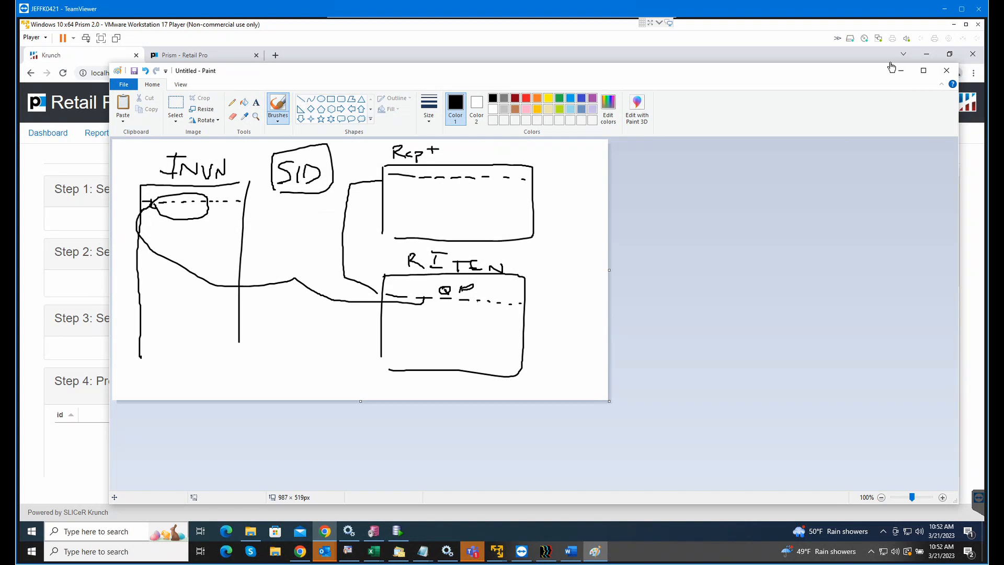
pyautogui.click(946, 71)
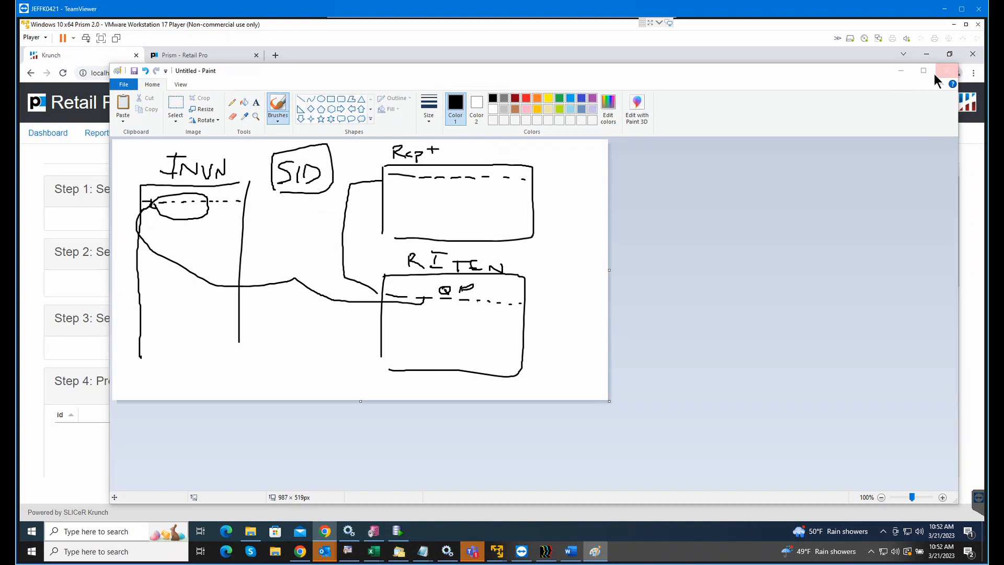
pyautogui.click(547, 291)
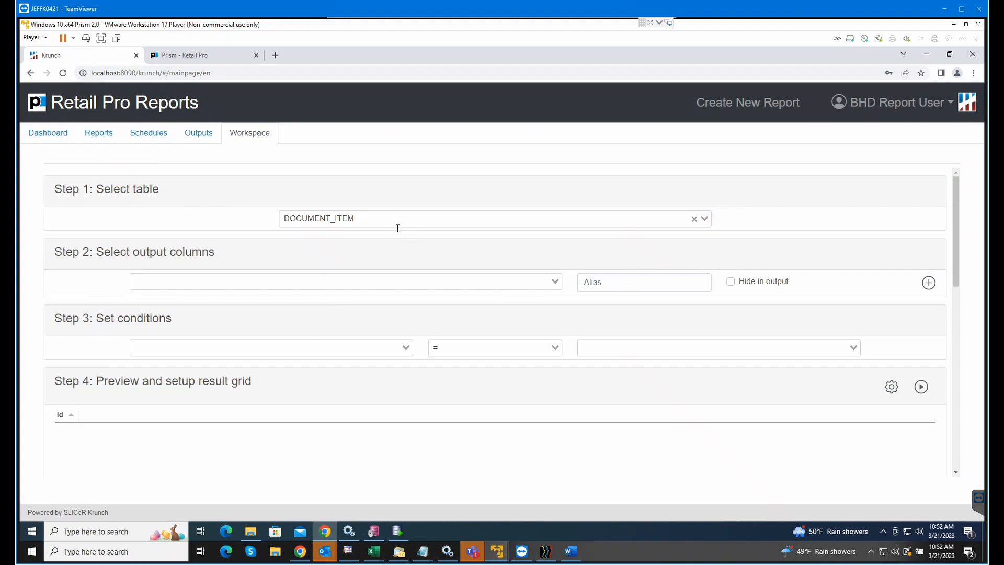
pyautogui.click(327, 288)
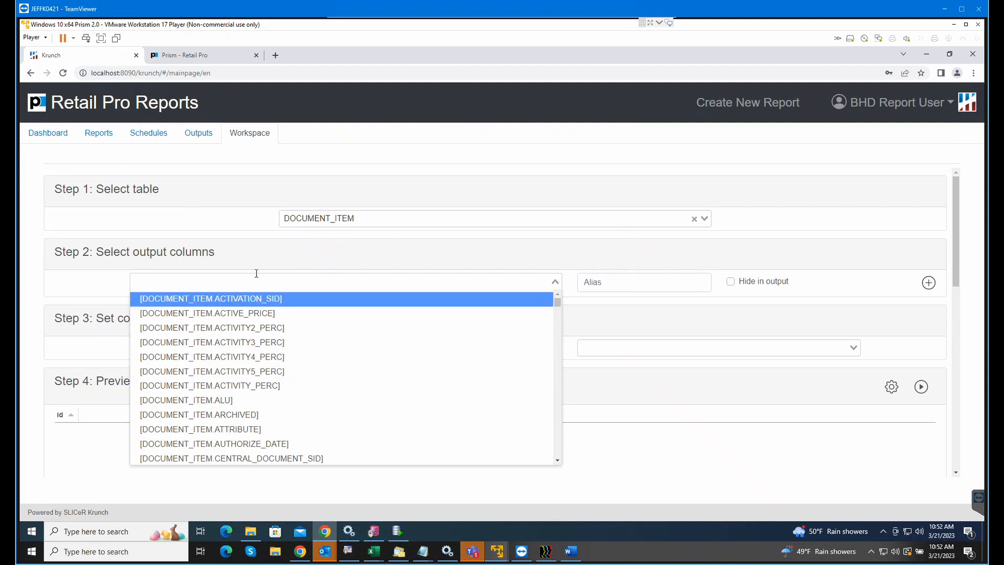
pyautogui.write('qty')
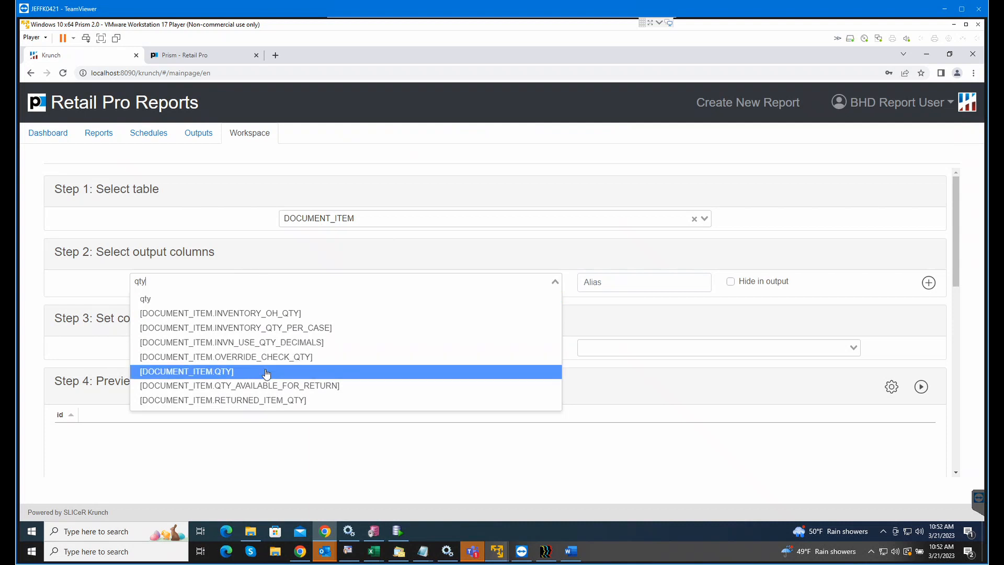
pyautogui.click(266, 373)
pyautogui.click(264, 284)
pyautogui.click(234, 282)
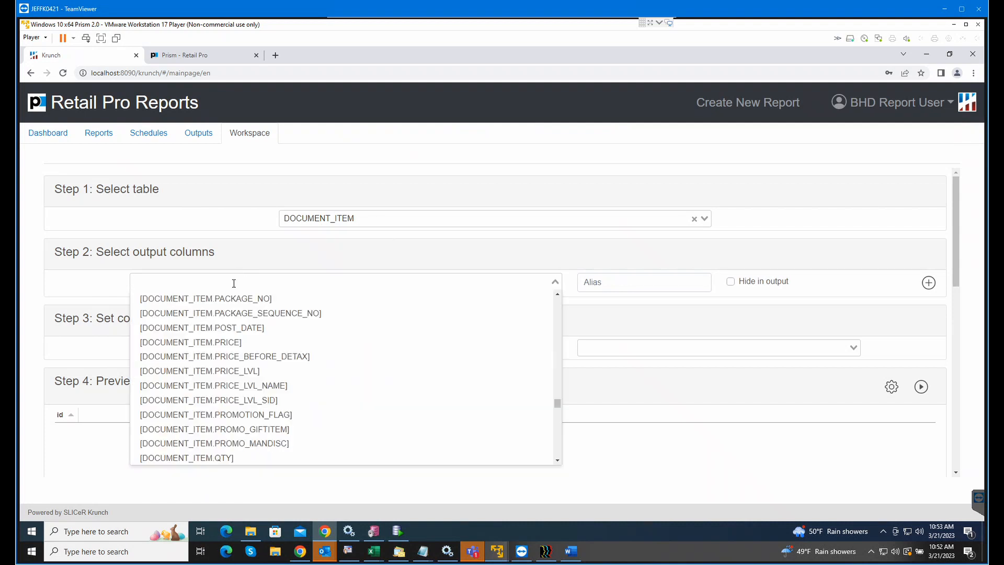
# Step: Add DCS_CODE and QTY from DOCUMENT_ITEM as output columns of the report
pyautogui.write('dcs')
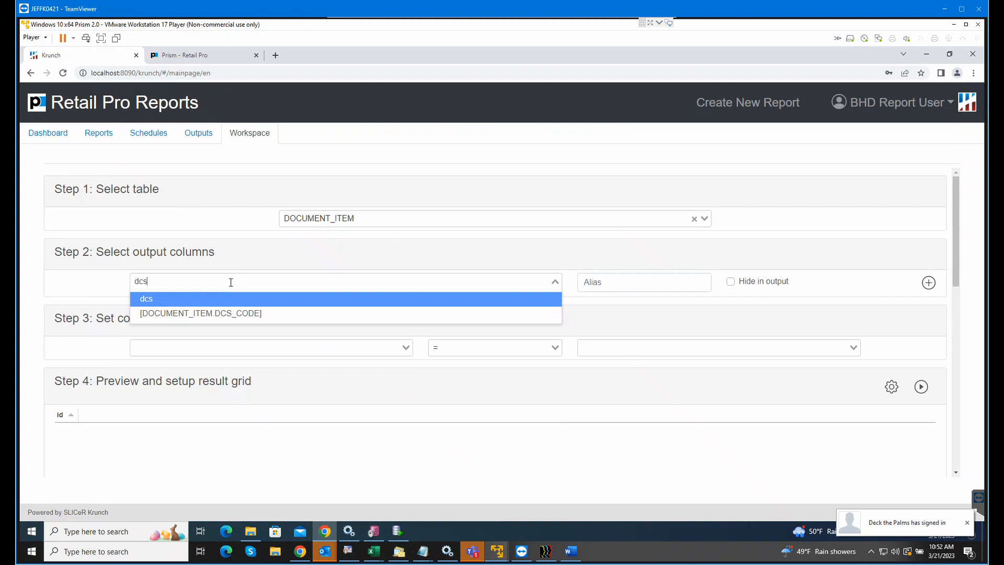
pyautogui.click(225, 313)
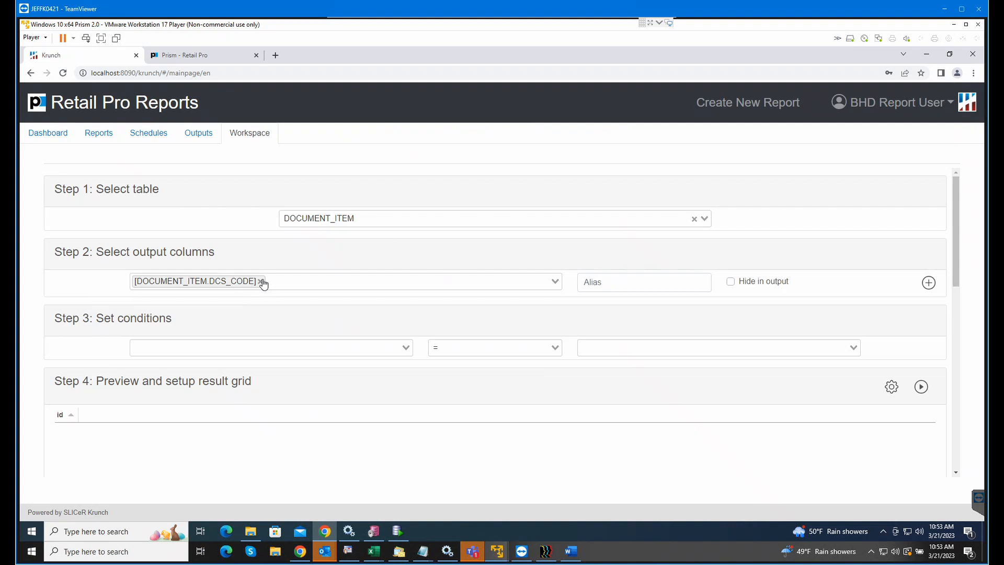
pyautogui.click(343, 281)
pyautogui.write('qty')
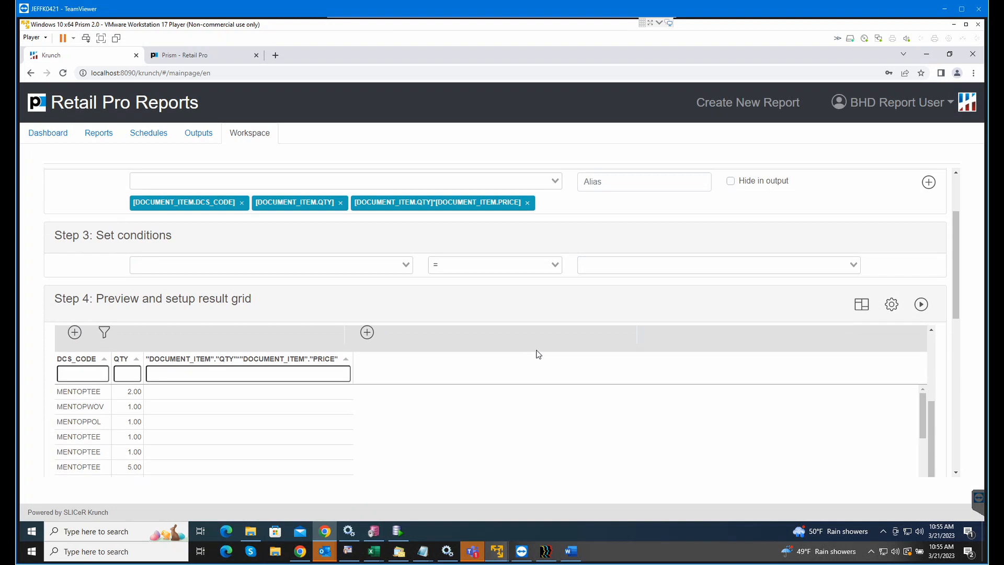
# Step: Review the preview rows and remove the calculated QTY*PRICE field from the output columns
pyautogui.scroll(-1, 538, 354)
pyautogui.scroll(1, 538, 354)
pyautogui.scroll(-1, 538, 354)
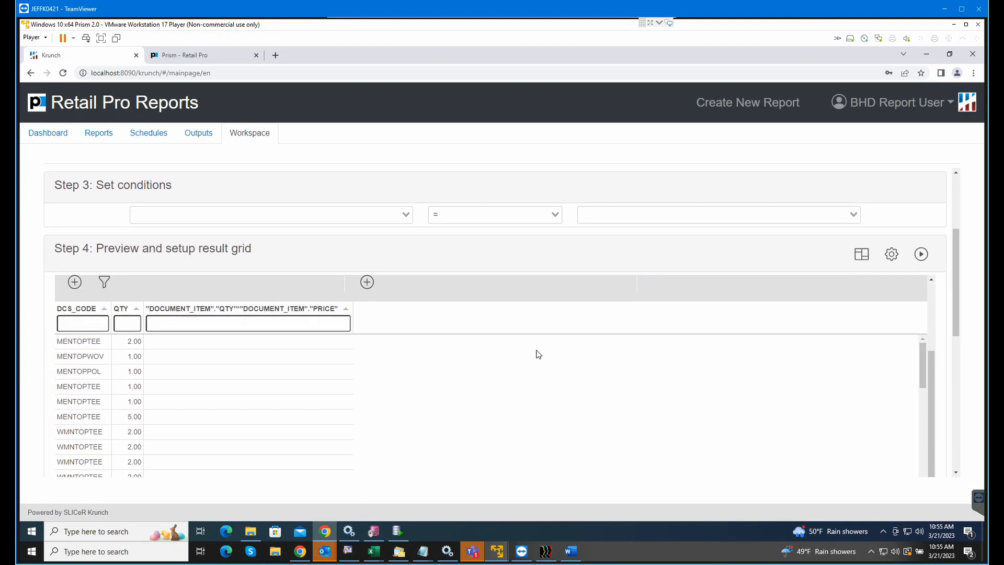
pyautogui.scroll(-3, 539, 354)
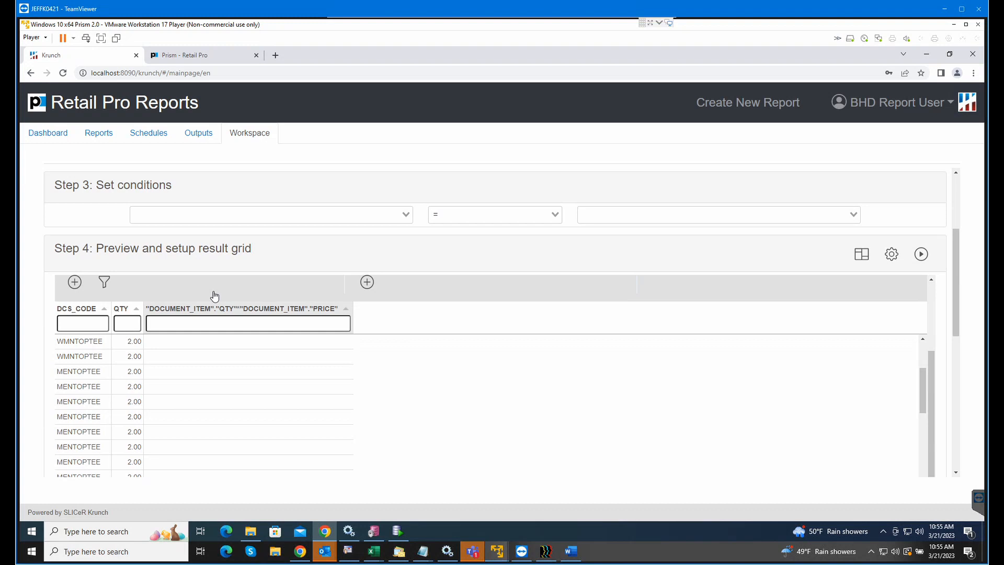
pyautogui.scroll(2, 276, 309)
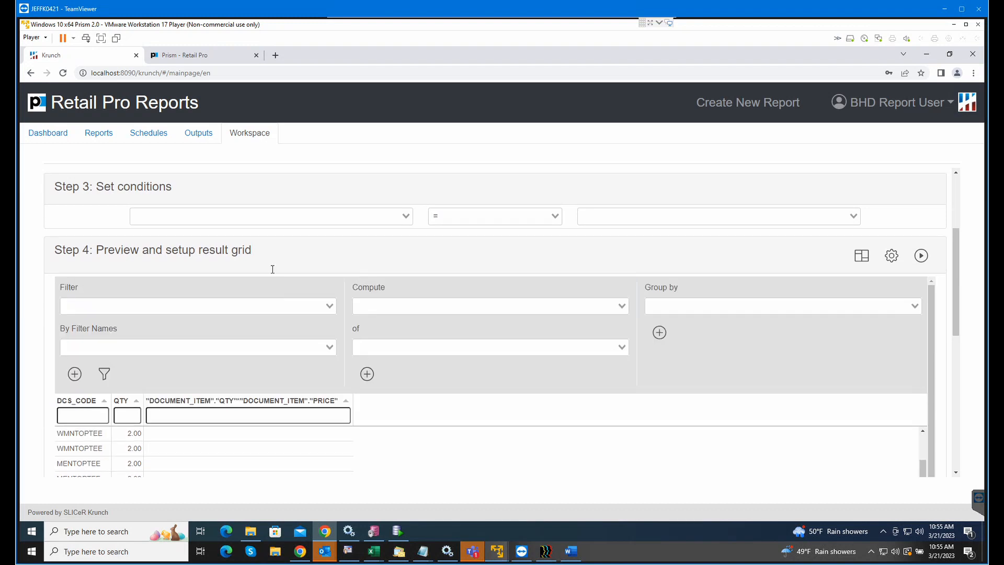
pyautogui.scroll(3, 286, 277)
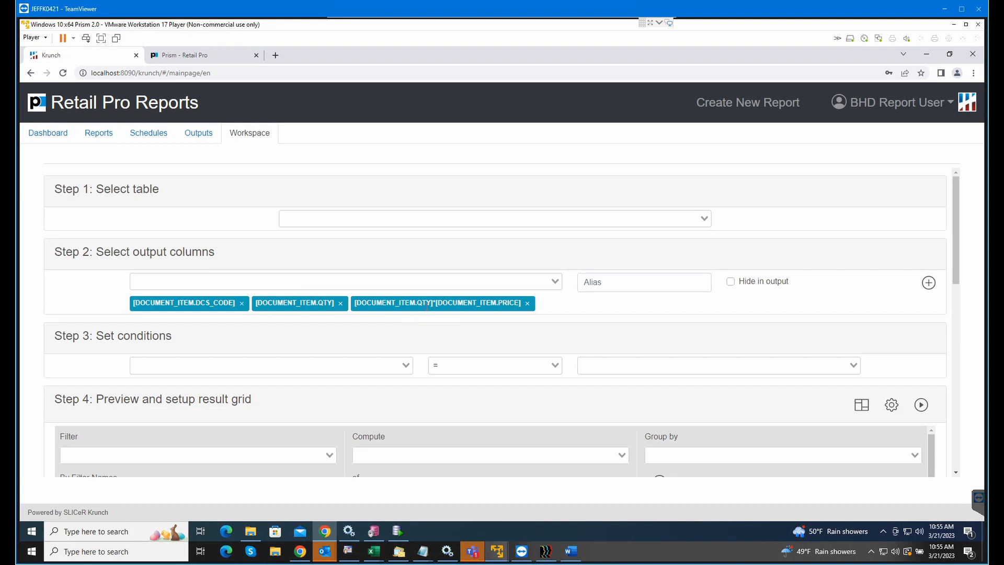
pyautogui.click(528, 304)
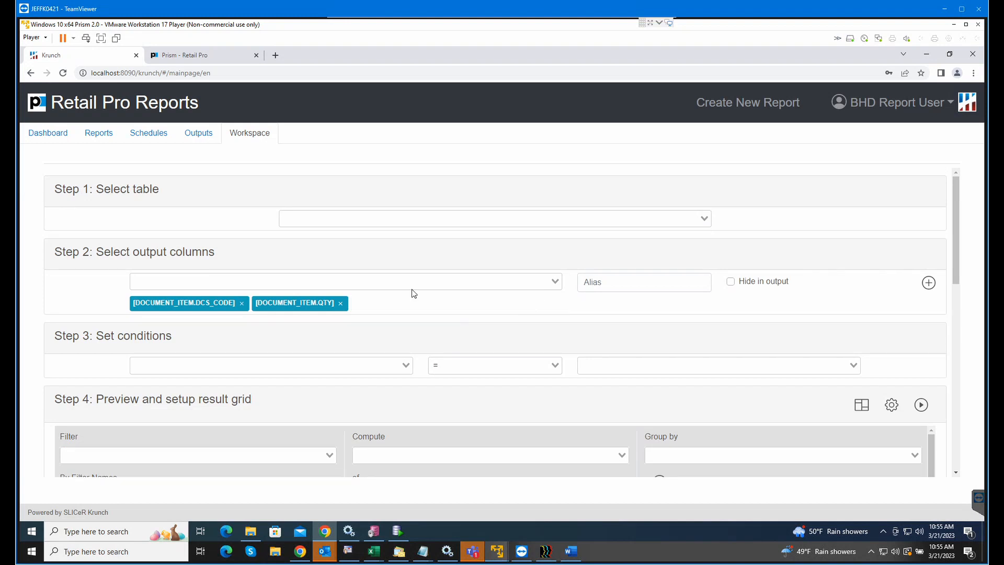
# Step: Add DOCUMENT_ITEM.PRICE to the report's output columns
pyautogui.click(305, 282)
pyautogui.write('Price')
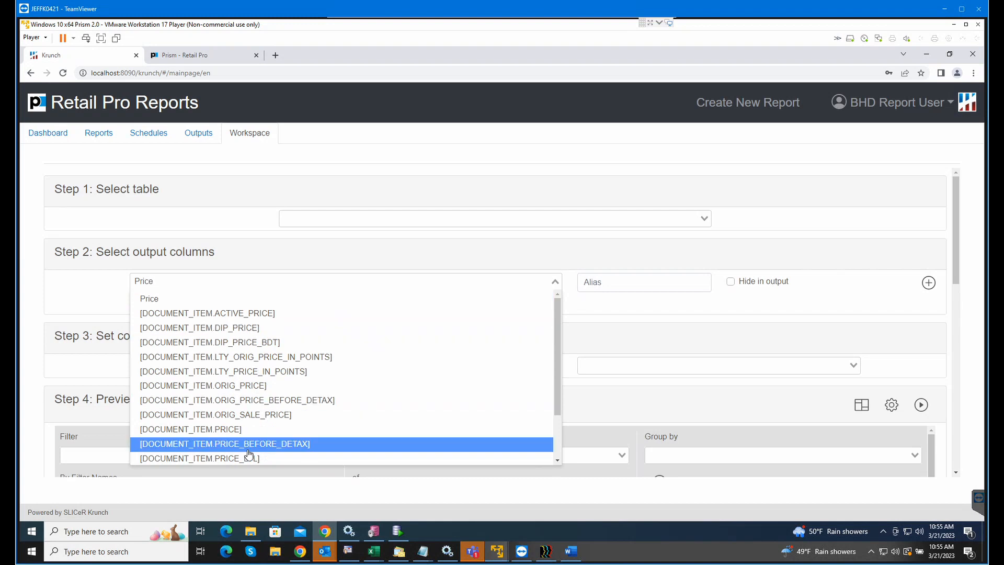
pyautogui.click(246, 430)
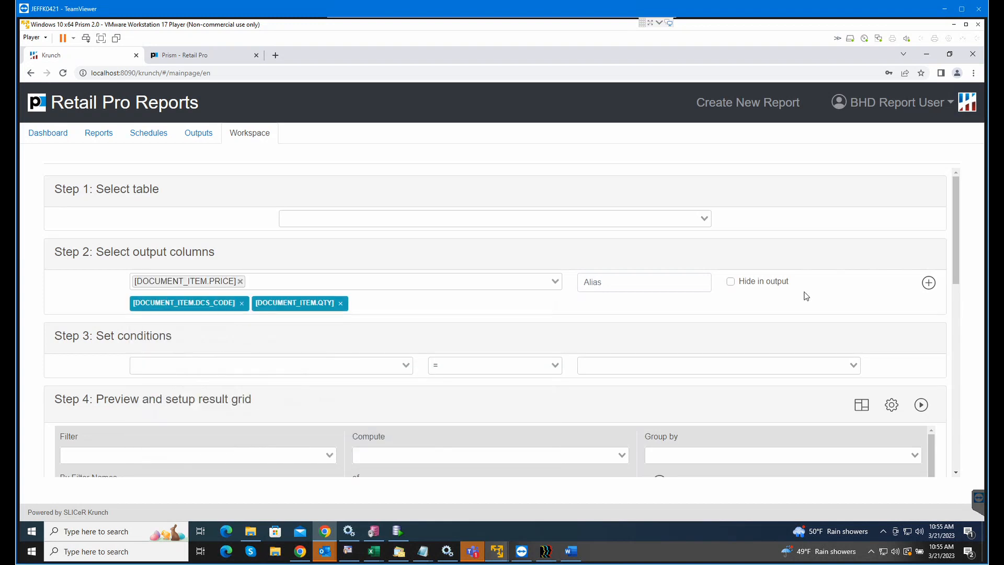
pyautogui.click(930, 283)
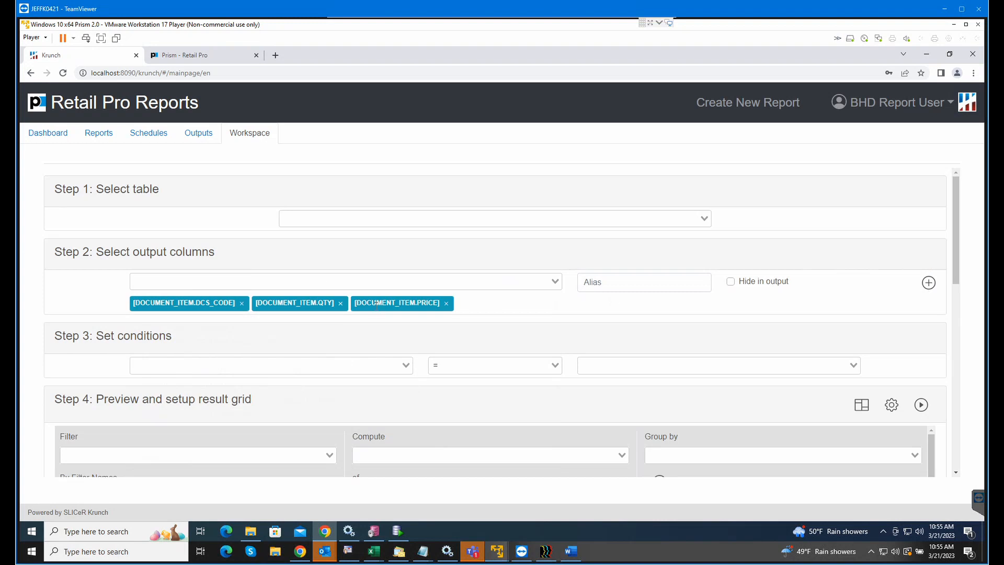
# Step: Build the output column expression [DOCUMENT_ITEM.QTY]*[DOCUMENT_ITEM.PRICE] to multiply quantity by price
pyautogui.click(320, 282)
pyautogui.write('qty')
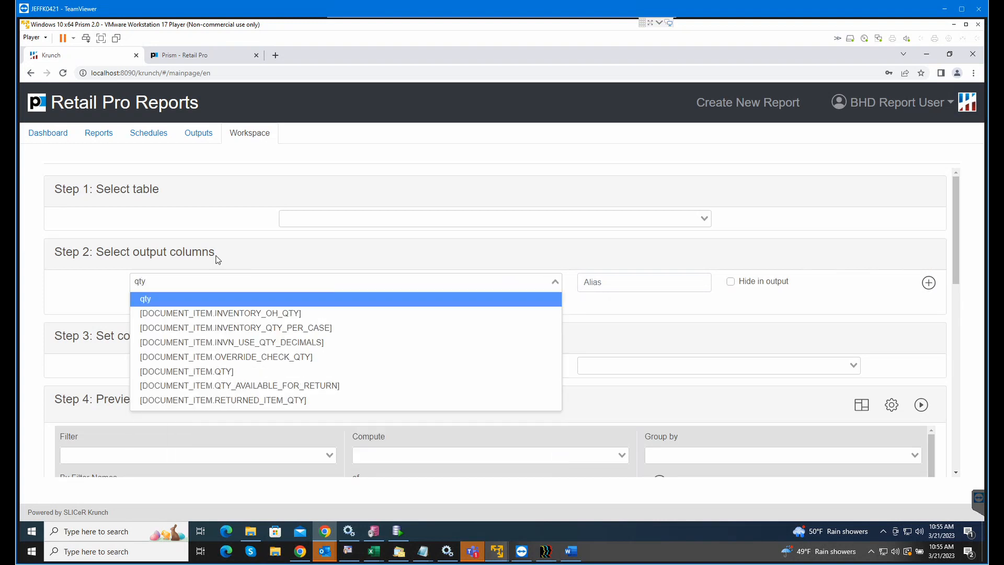
pyautogui.click(198, 372)
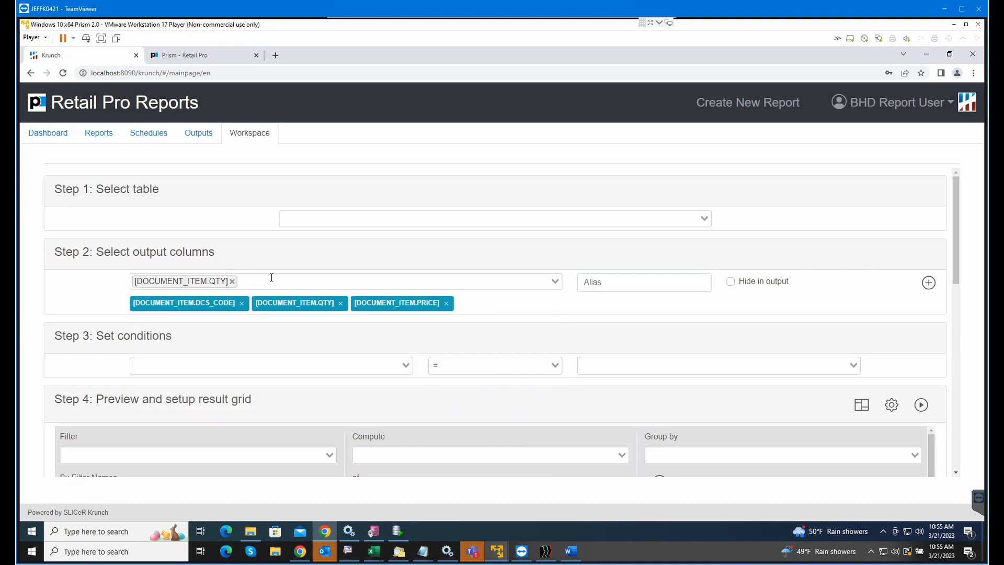
pyautogui.click(272, 278)
pyautogui.write('*')
pyautogui.press('Return')
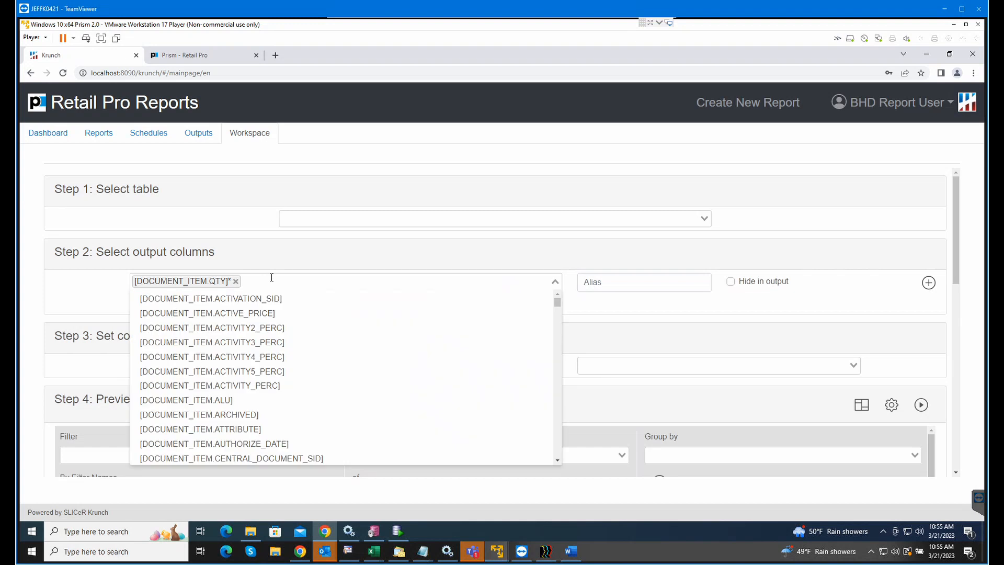
pyautogui.write('Price')
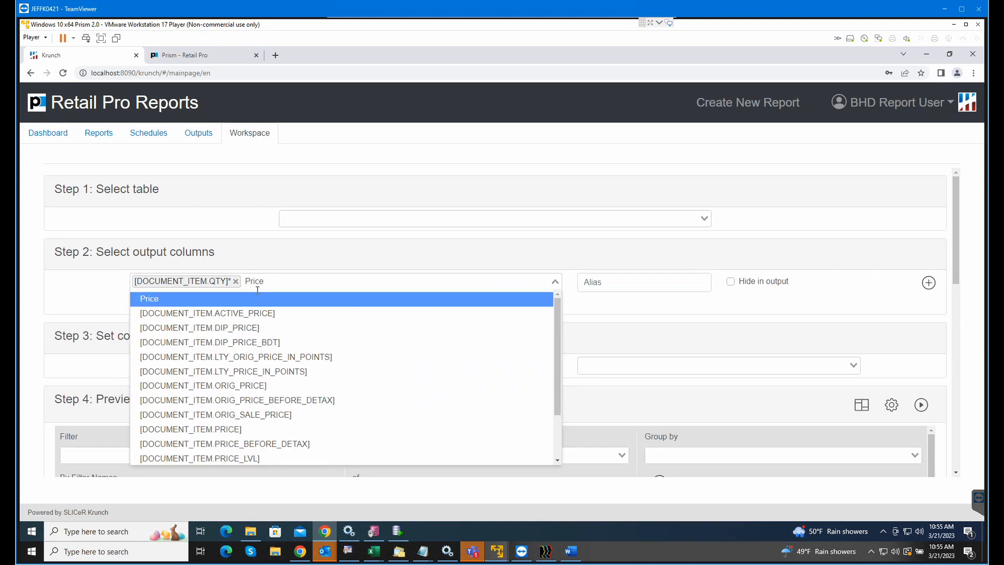
pyautogui.click(237, 430)
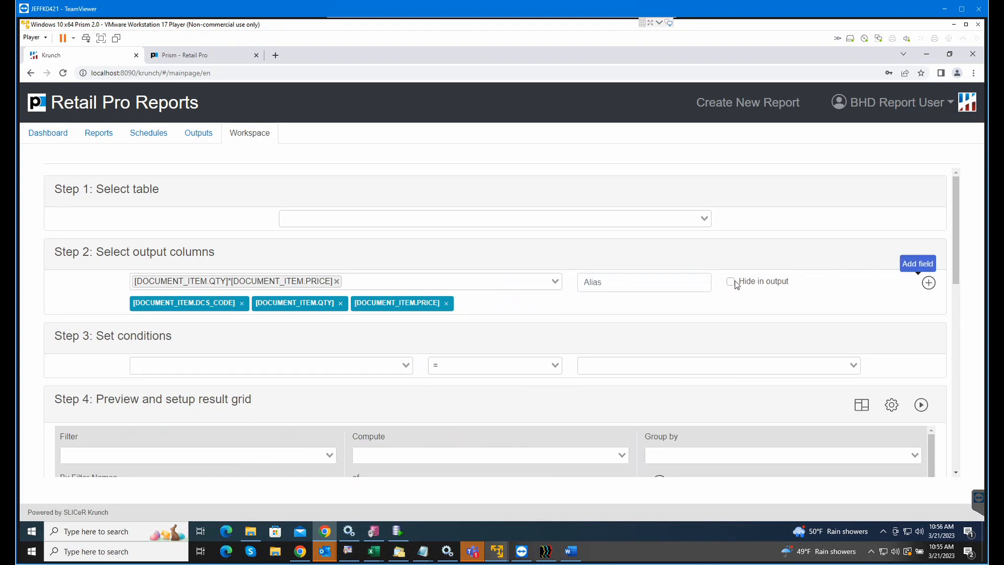
# Step: Give the multiplied quantity and price expression the alias Ext Price and add it to the output columns
pyautogui.click(644, 282)
pyautogui.write('Ext Price')
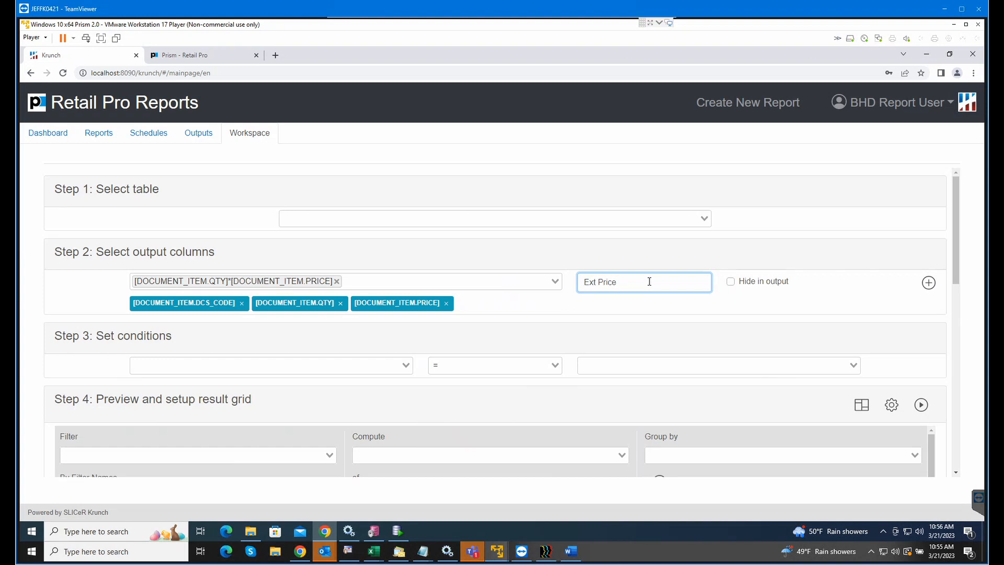
pyautogui.click(928, 283)
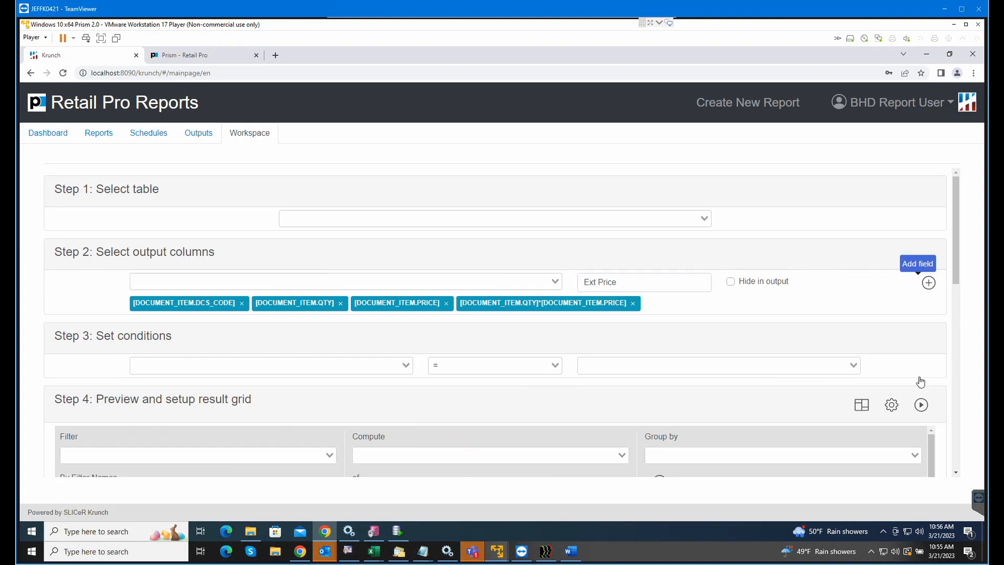
# Step: Run the result grid preview with the current output columns and examine the returned rows
pyautogui.click(923, 407)
pyautogui.scroll(-4, 812, 397)
pyautogui.scroll(-1, 732, 422)
pyautogui.scroll(3, 760, 395)
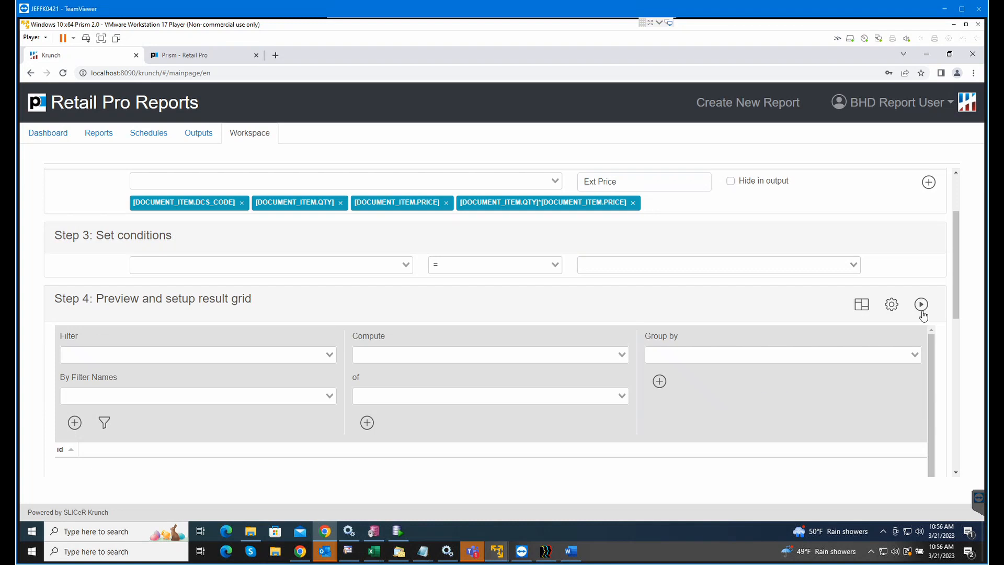
pyautogui.click(922, 312)
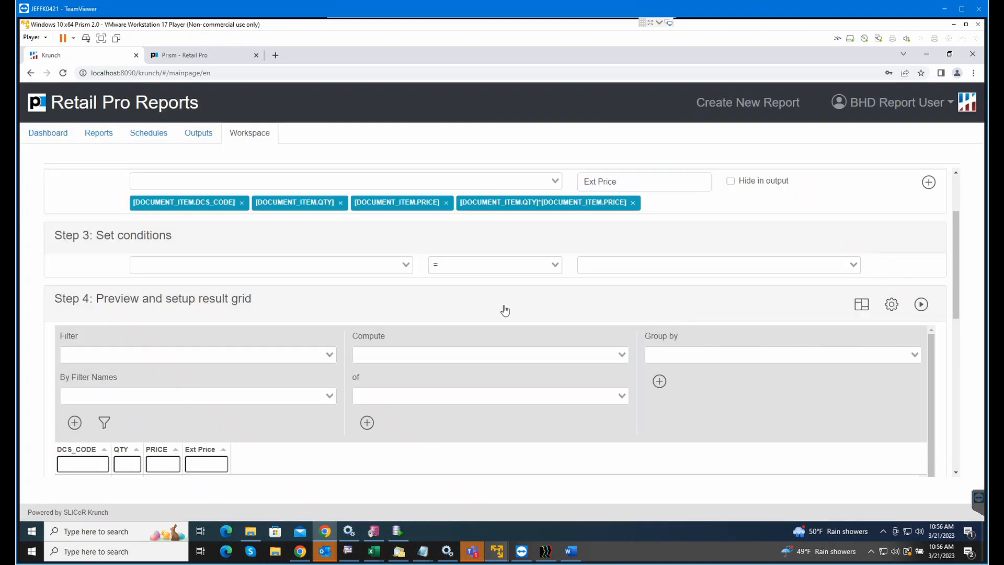
pyautogui.scroll(-4, 453, 374)
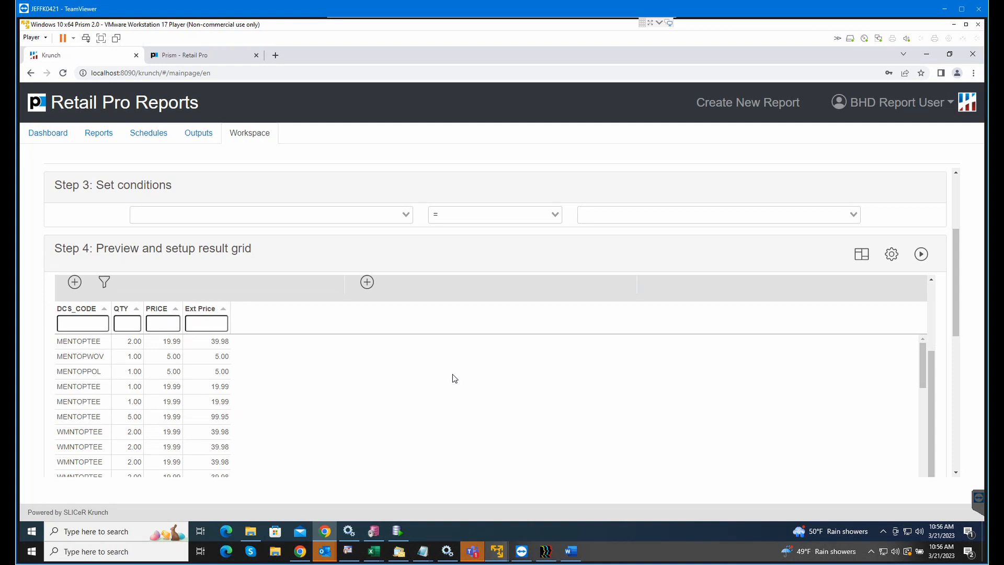
# Step: Compare the Ext Price column's definition with its preview rows and view the fields available for grouping the result grid
pyautogui.scroll(5, 453, 374)
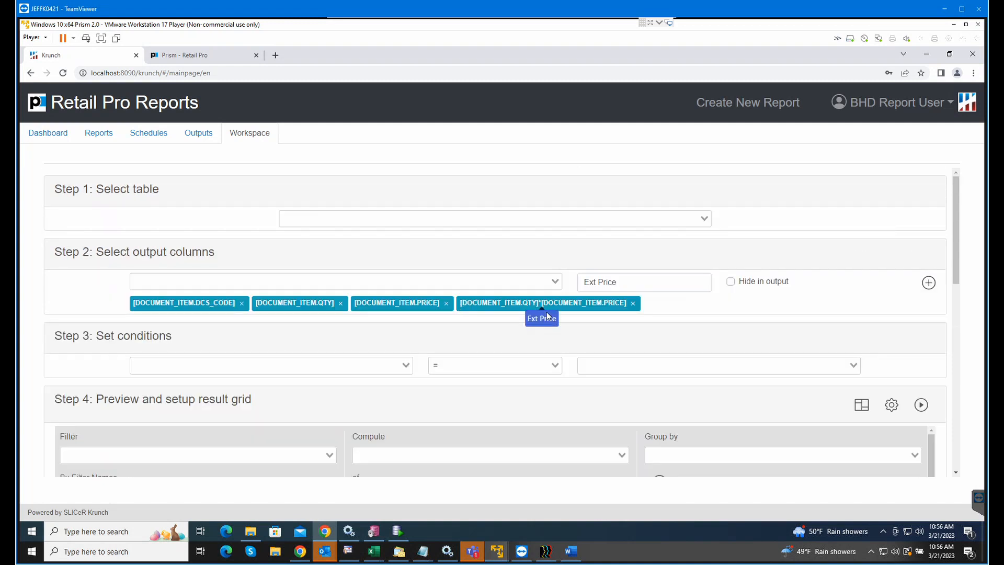
pyautogui.scroll(-2, 464, 441)
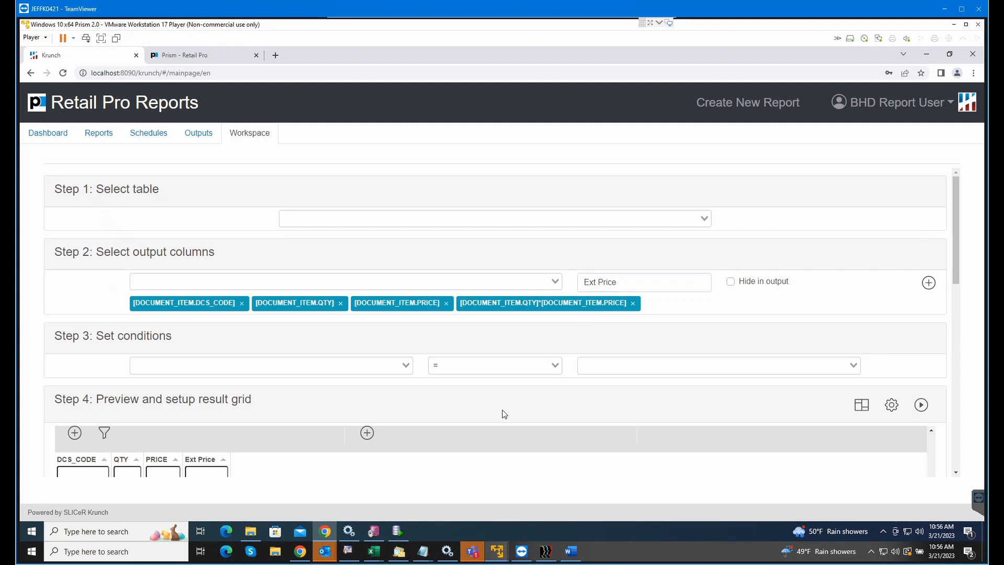
pyautogui.moveTo(956, 262); pyautogui.dragTo(948, 341)
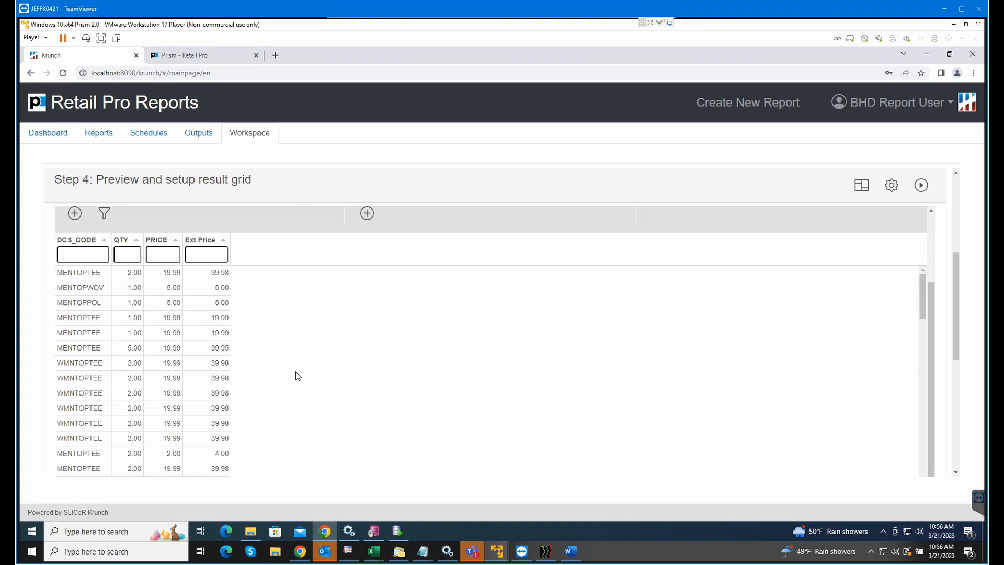
pyautogui.scroll(-2, 298, 372)
pyautogui.scroll(2, 295, 371)
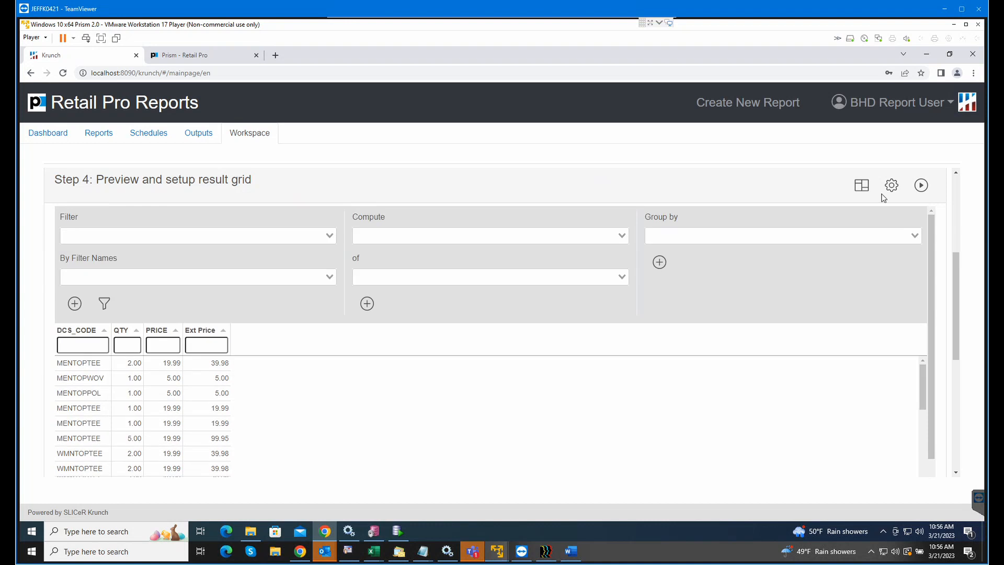
pyautogui.click(751, 236)
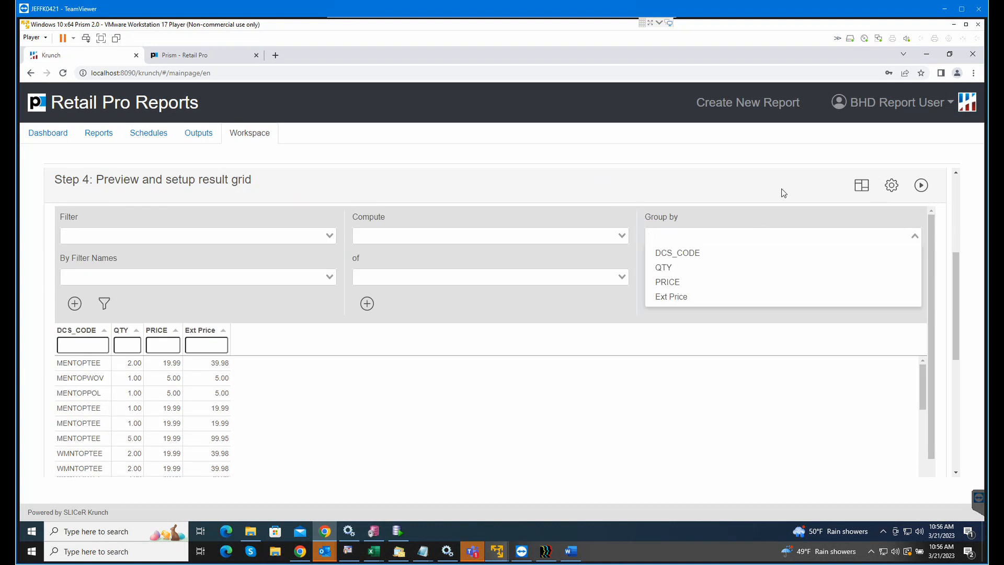
# Step: Leave the current report and start creating a new report in Expert mode
pyautogui.click(96, 134)
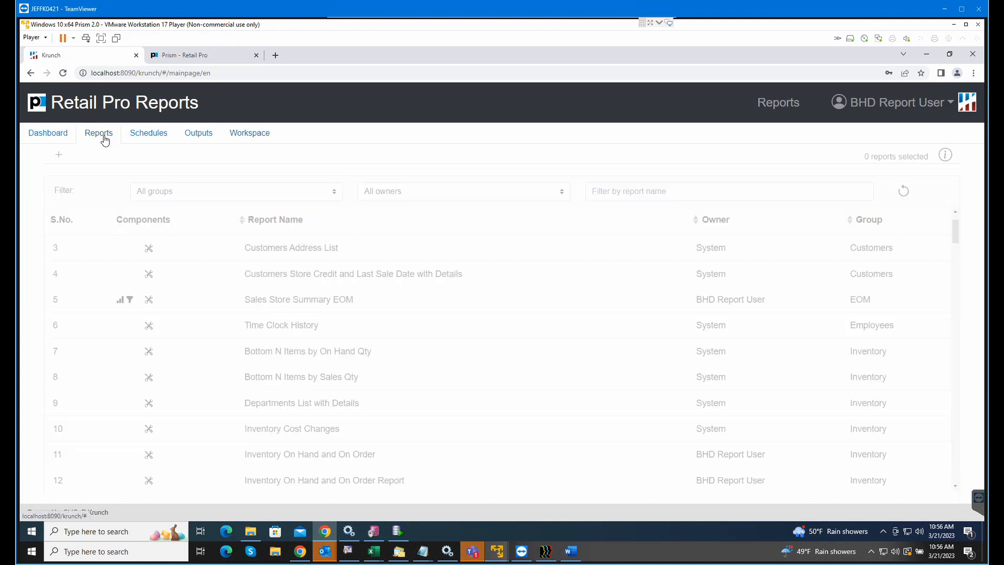
pyautogui.click(67, 160)
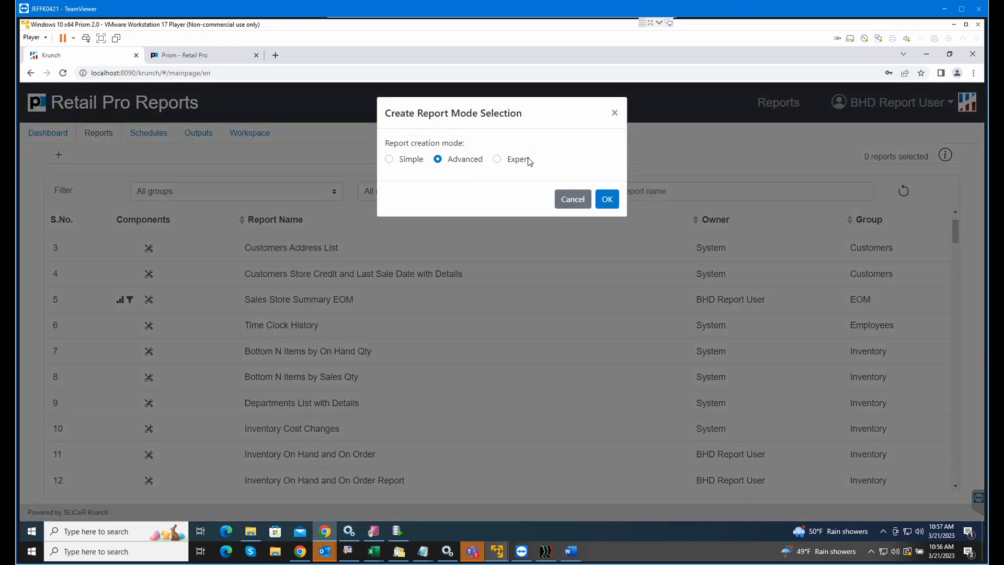
pyautogui.click(512, 159)
pyautogui.click(607, 199)
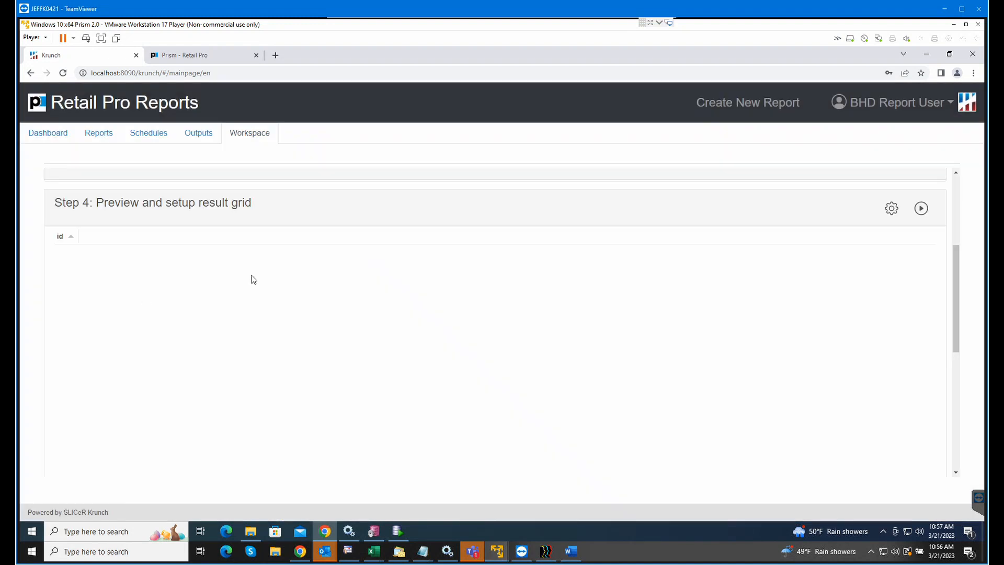
# Step: Expand the Expert mode section for entering a SQL query, and return to the reports list
pyautogui.scroll(4, 325, 251)
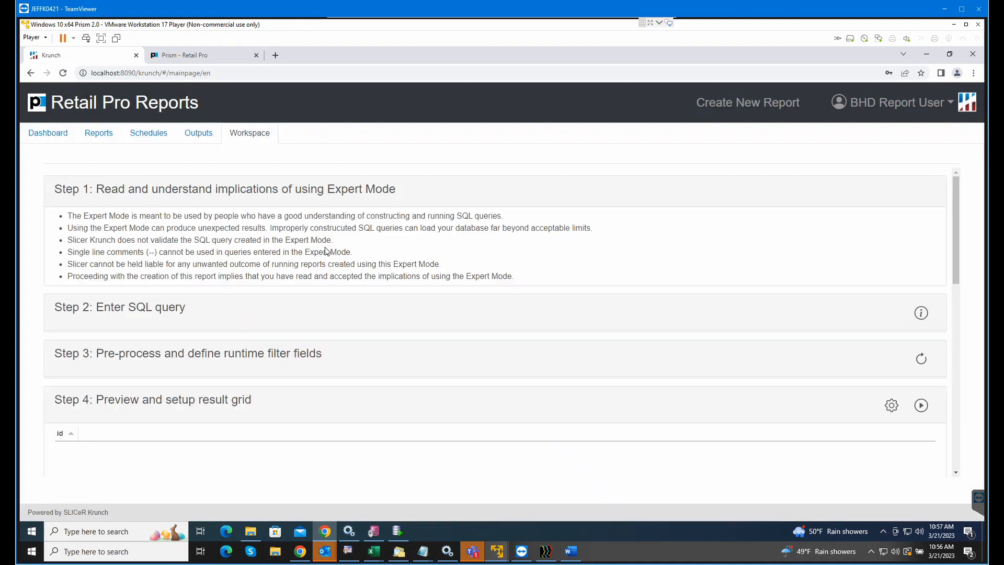
pyautogui.click(137, 313)
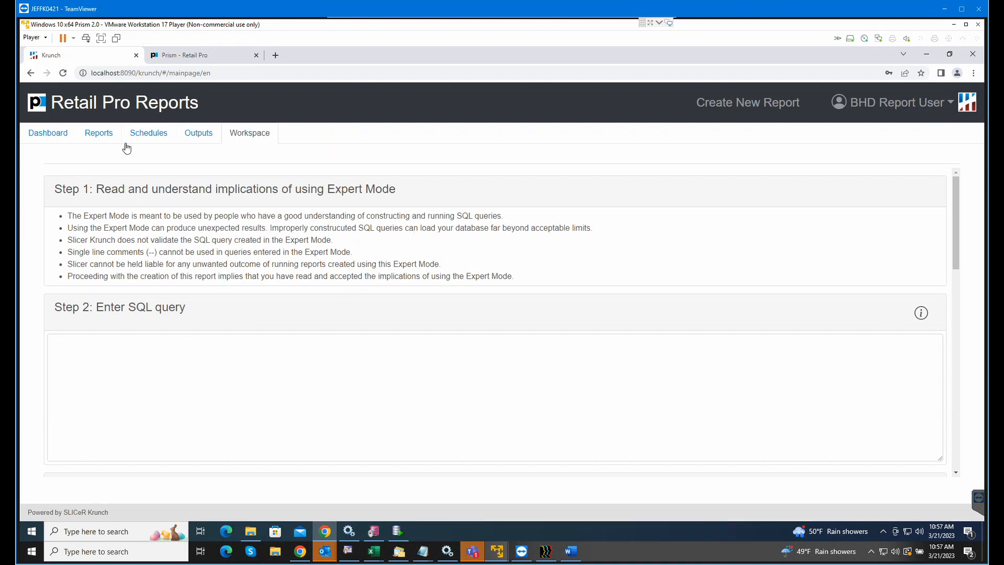
pyautogui.click(100, 134)
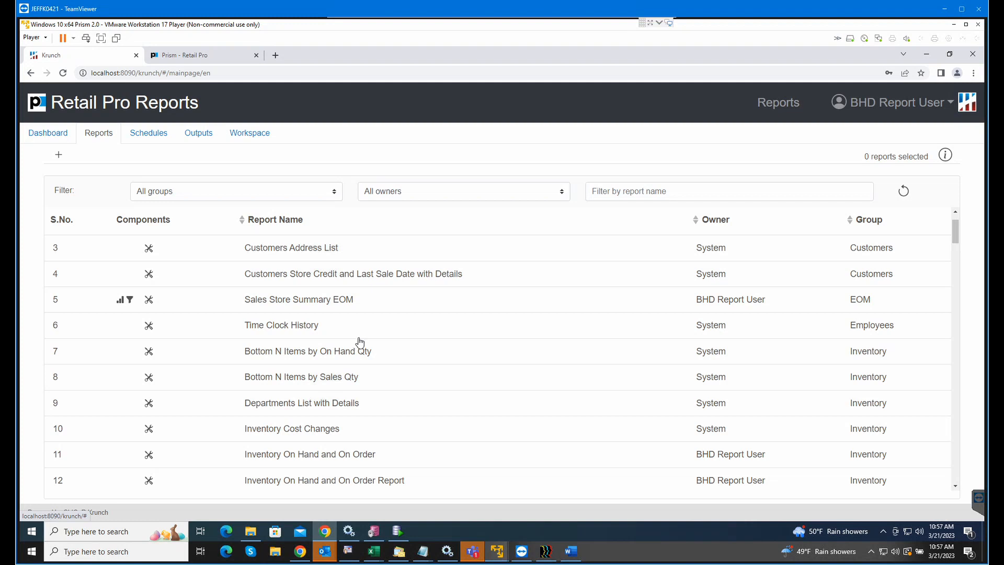
# Step: Find SALES: Item Summary by filtering report names for "sales", run it to view its output, and return to the reports list
pyautogui.click(625, 193)
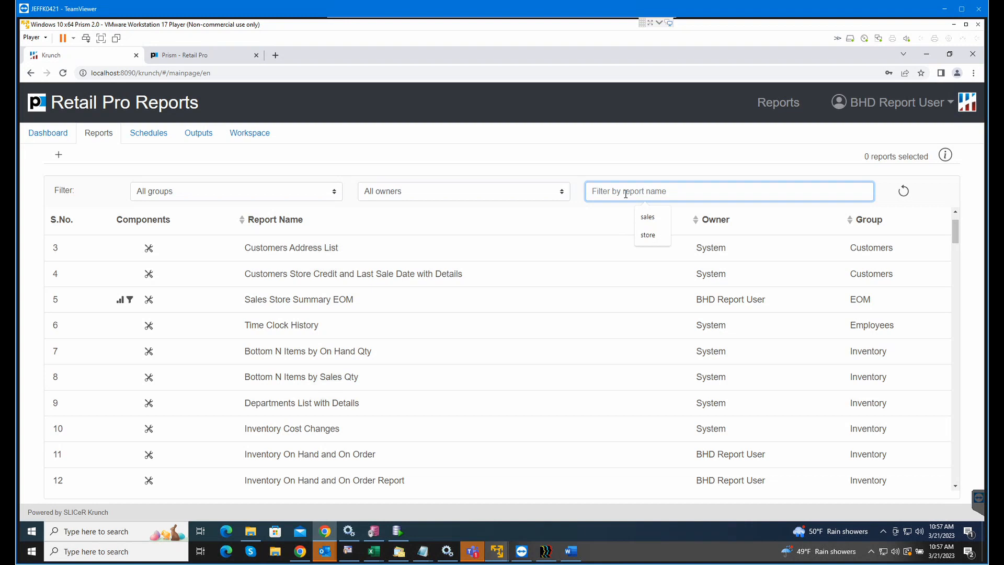
pyautogui.write('sales')
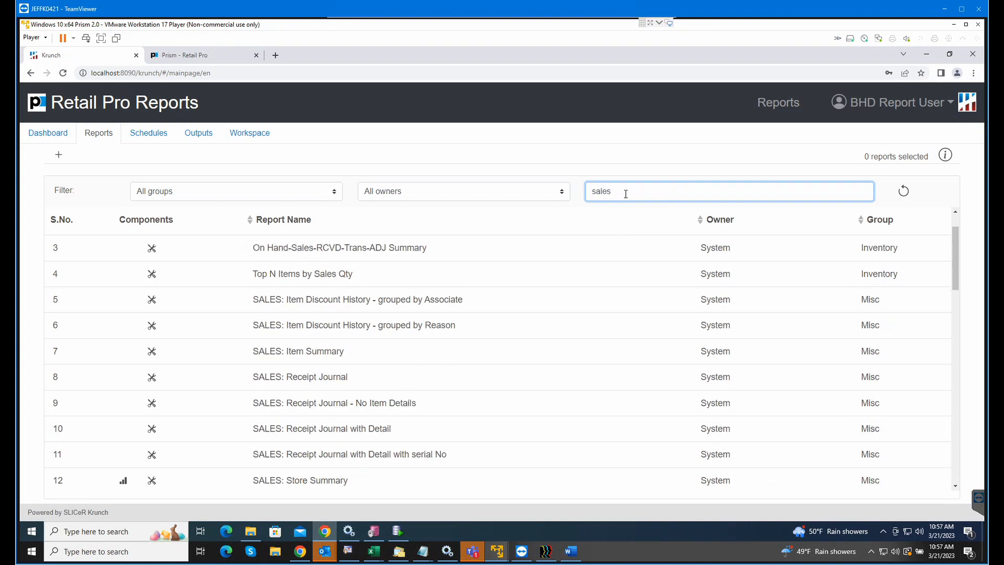
pyautogui.click(313, 355)
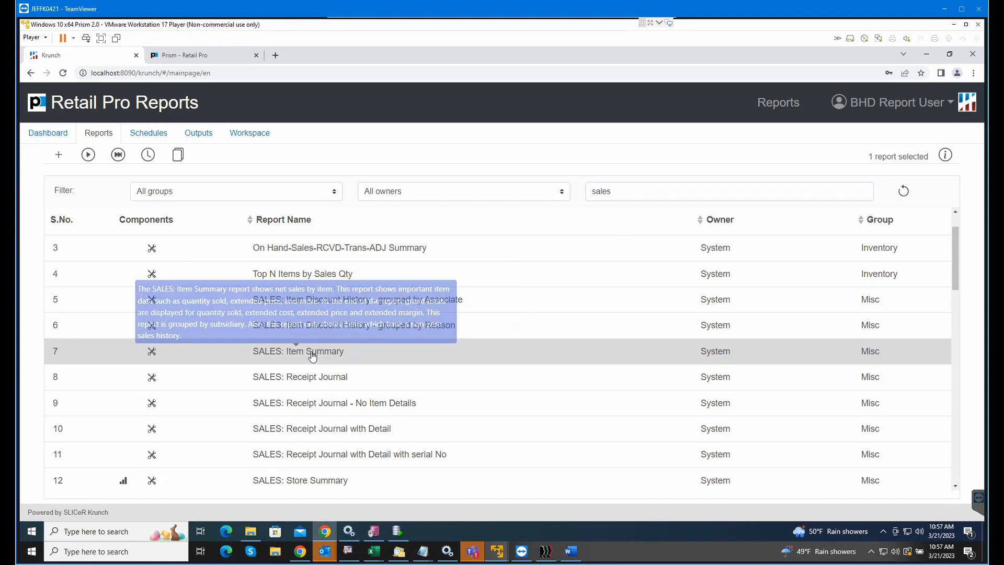
pyautogui.click(118, 156)
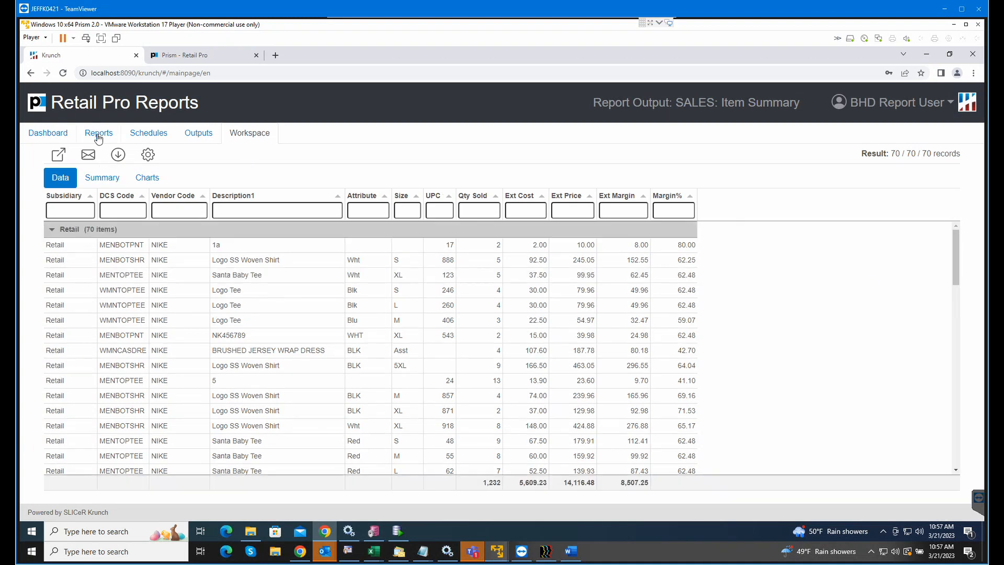
pyautogui.click(99, 134)
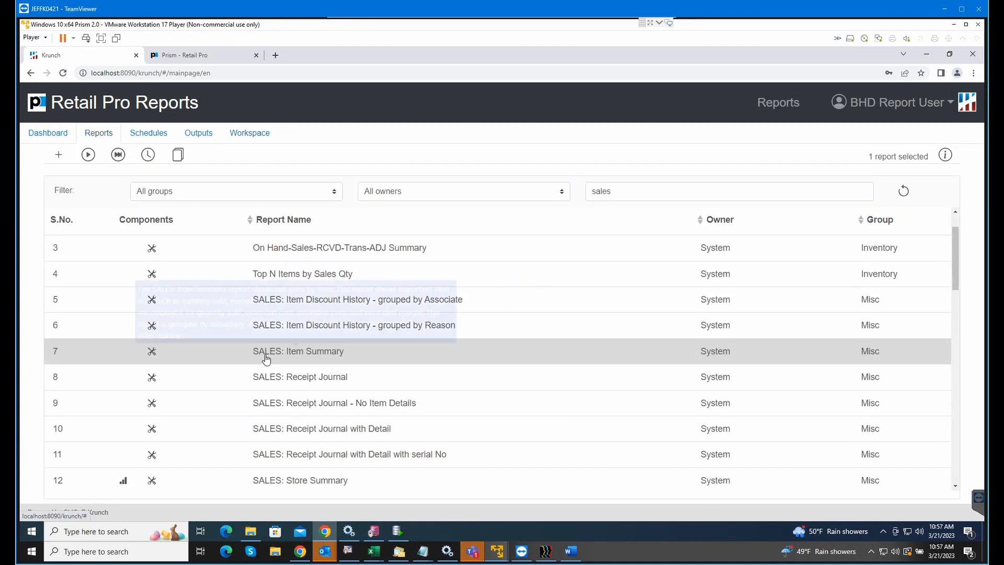
# Step: Duplicate the SALES: Item Summary report as "Sales Item Summary with ALU" in the Sales group
pyautogui.click(178, 155)
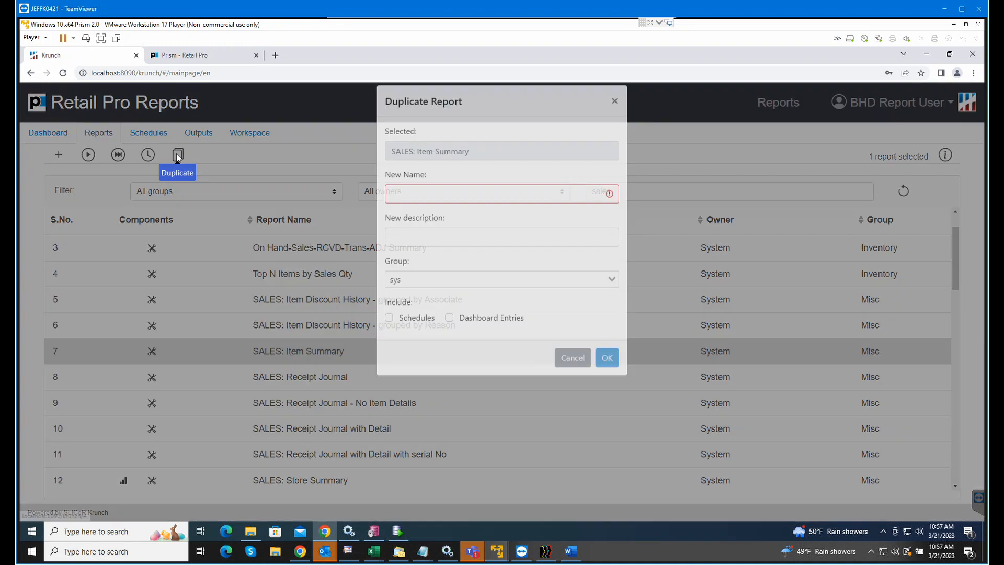
pyautogui.click(433, 208)
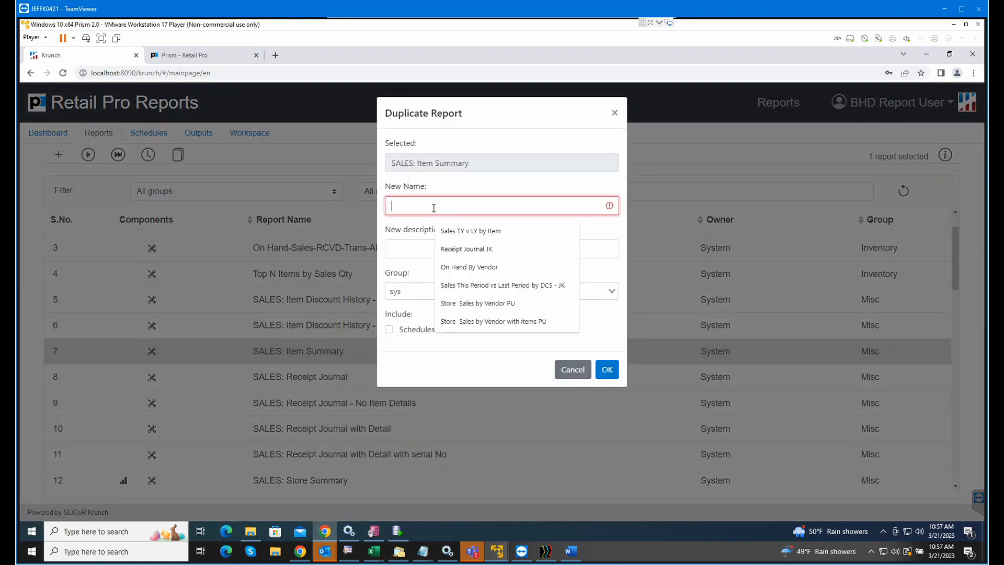
pyautogui.write('Sales')
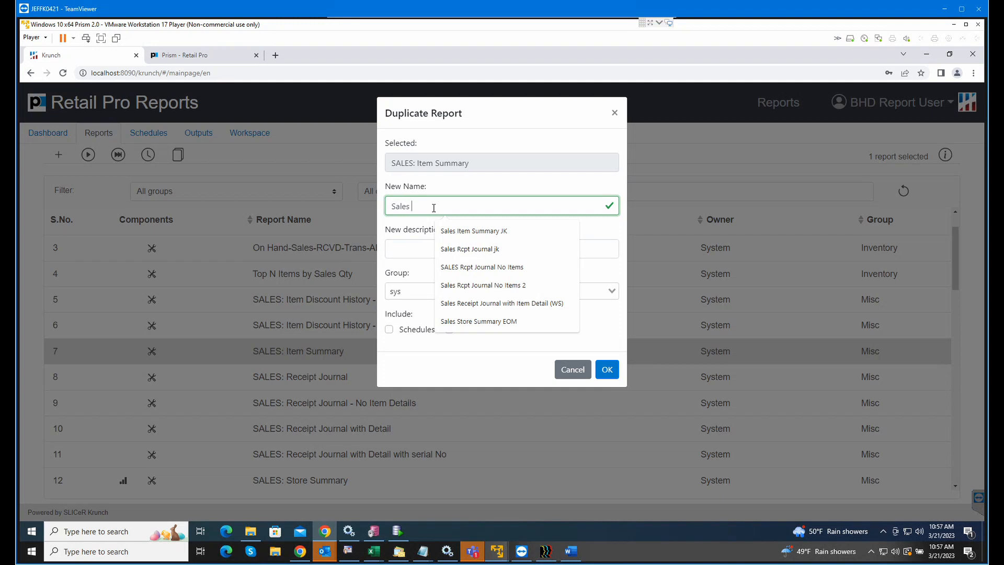
pyautogui.write(' I')
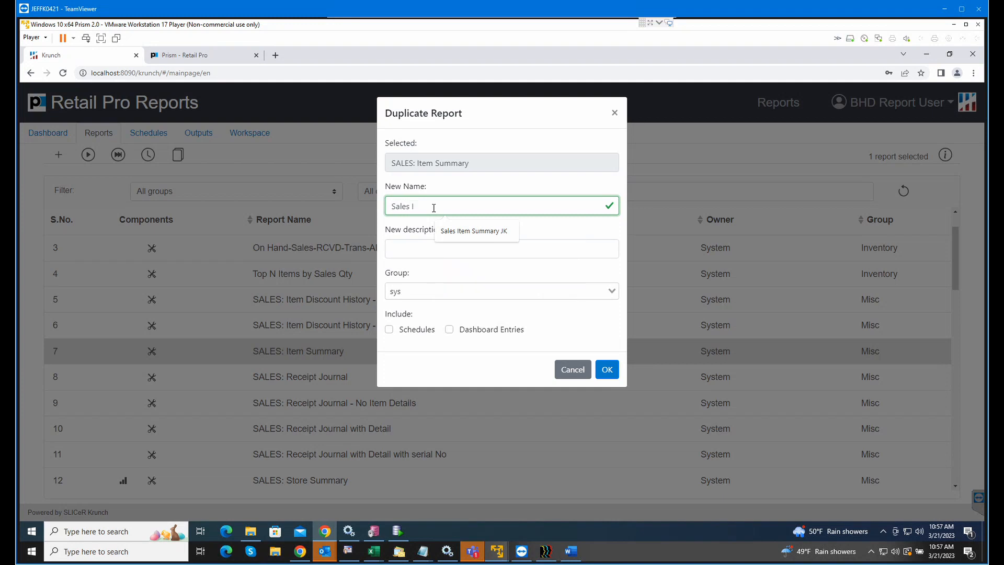
pyautogui.write('tem Summary with')
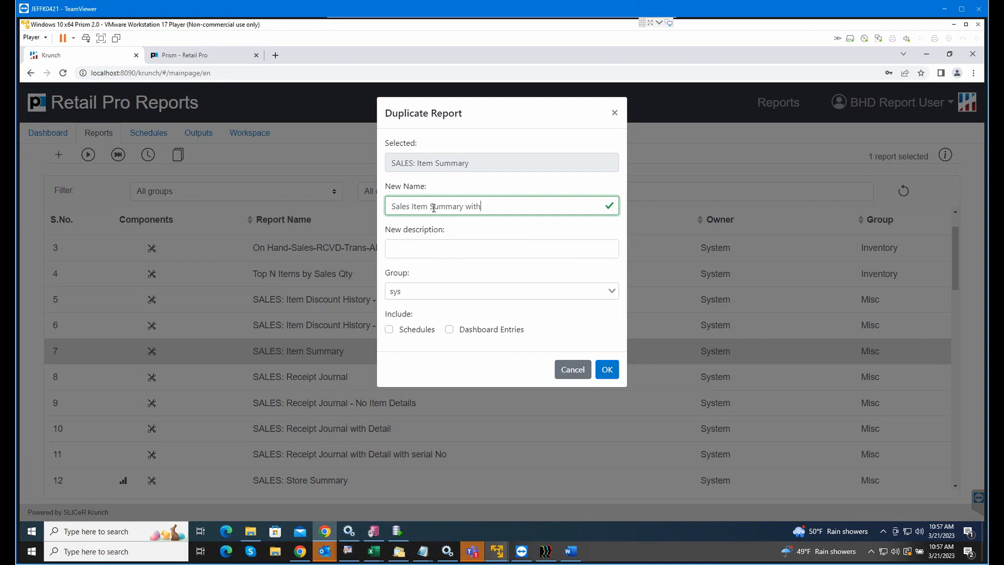
pyautogui.write(' ALU')
pyautogui.click(421, 291)
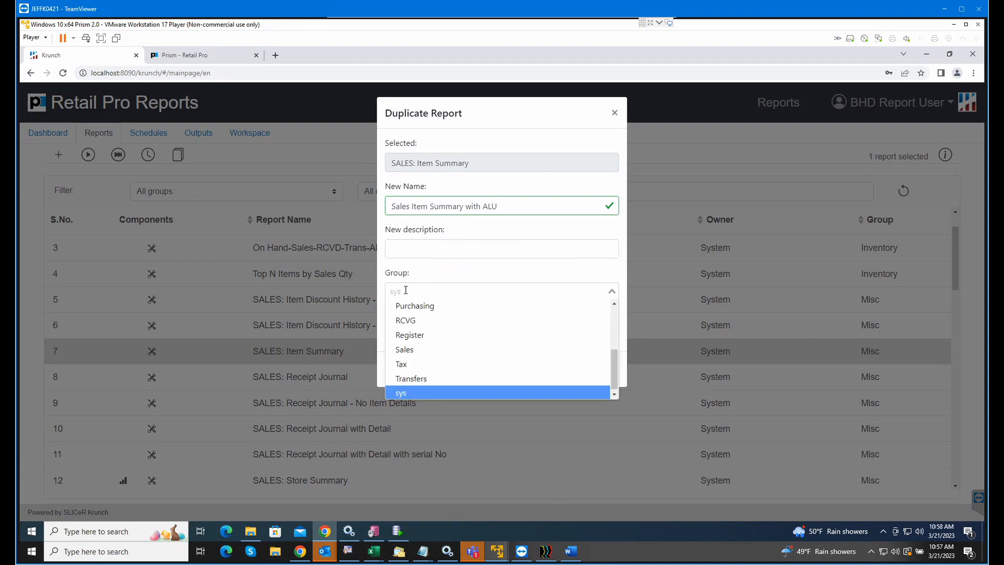
pyautogui.click(413, 352)
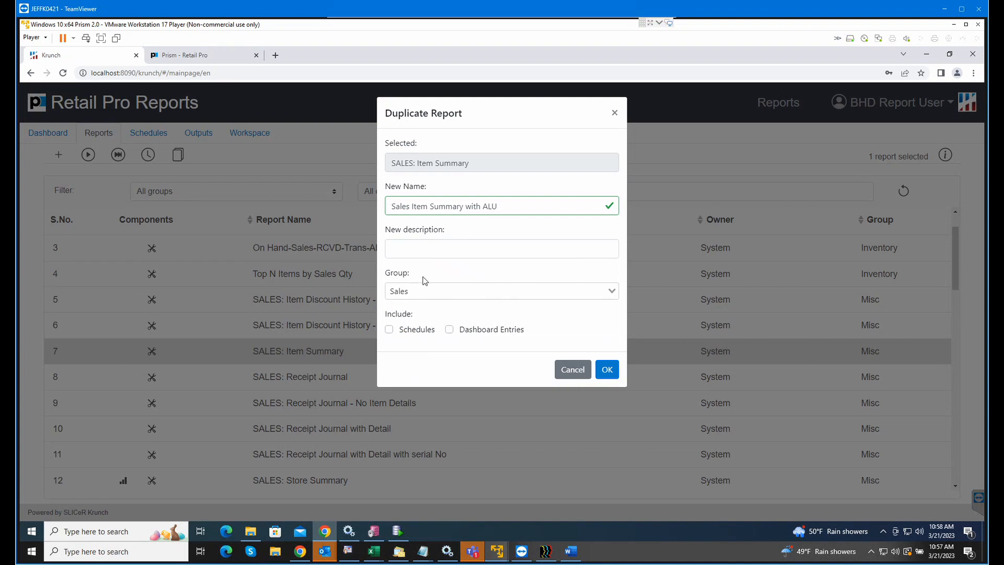
pyautogui.click(606, 370)
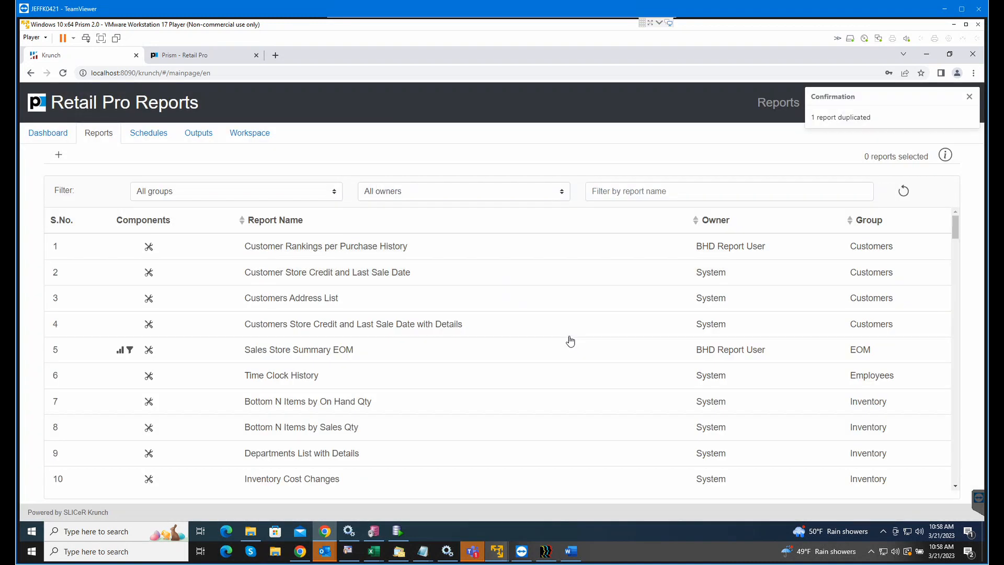
# Step: Filter the reports by "sales item" and open Sales Item Summary with ALU for editing
pyautogui.click(601, 192)
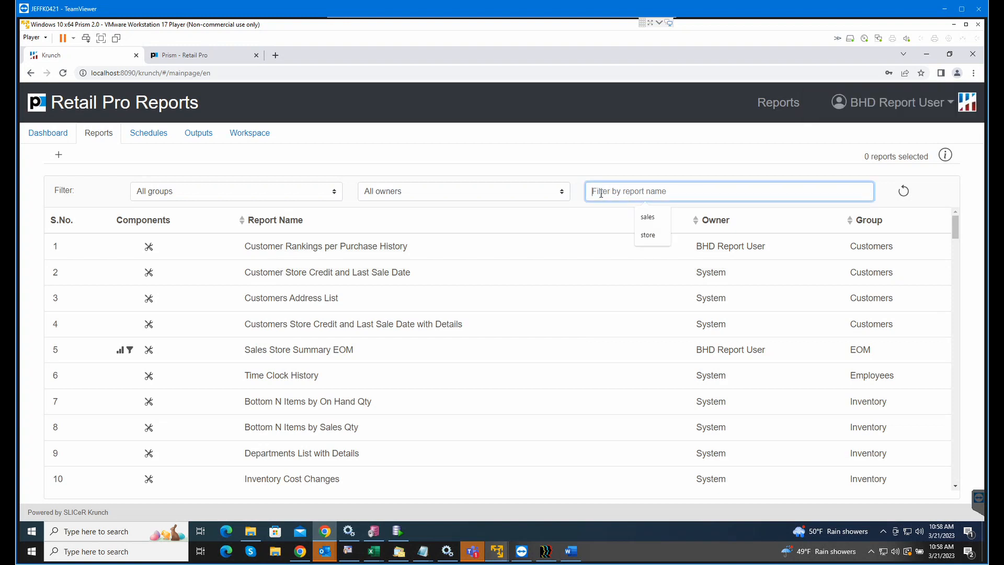
pyautogui.write('sales')
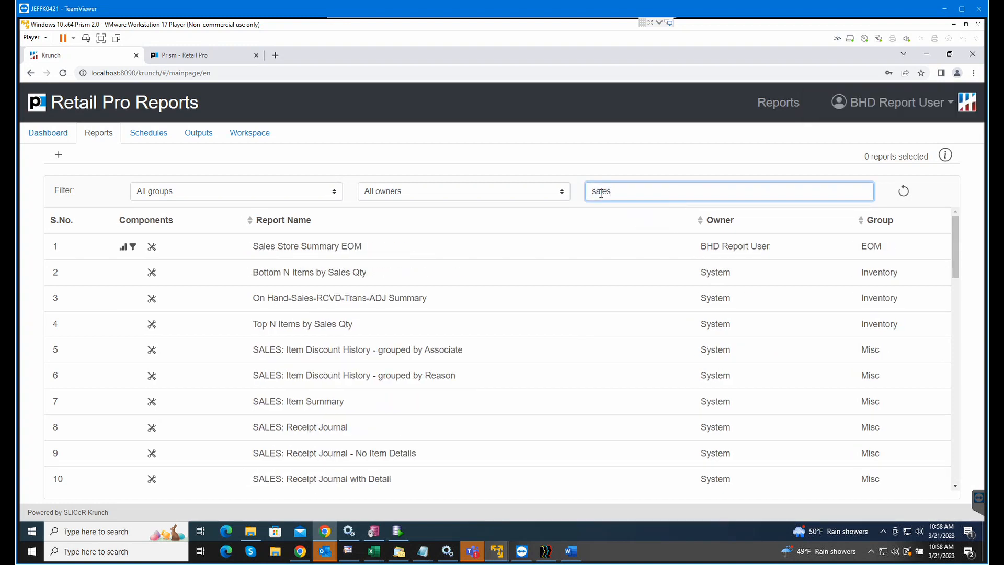
pyautogui.write(' item')
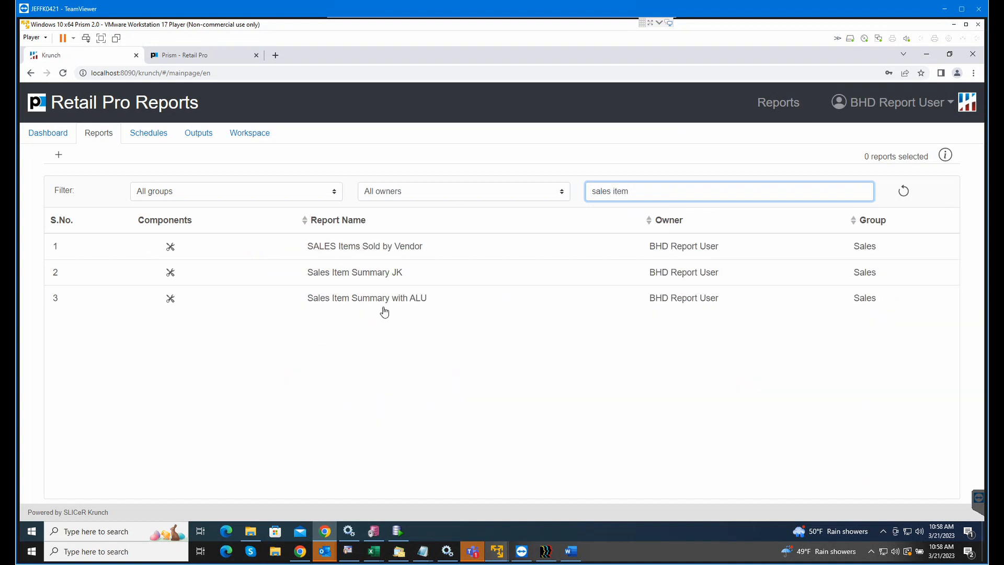
pyautogui.click(381, 310)
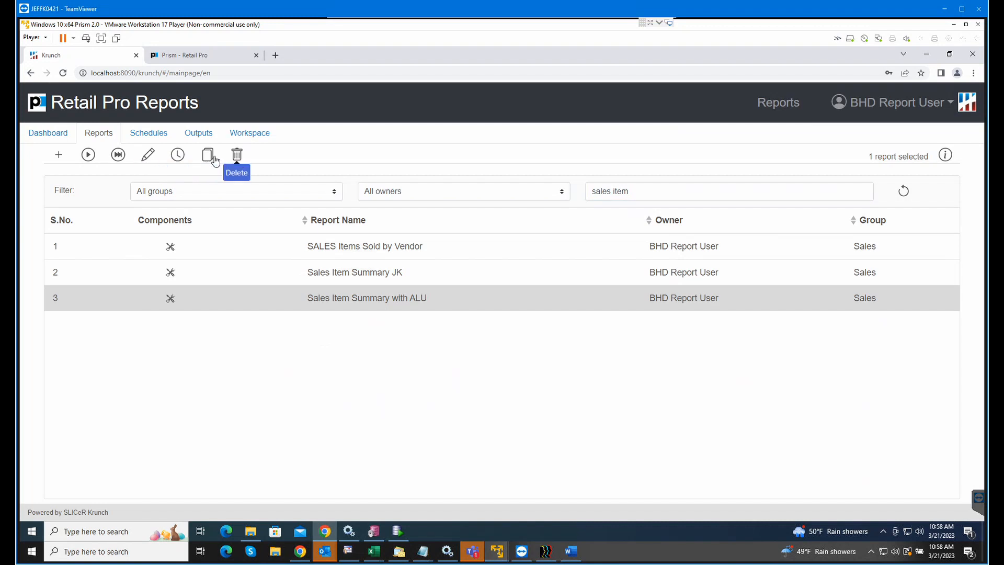
pyautogui.click(148, 156)
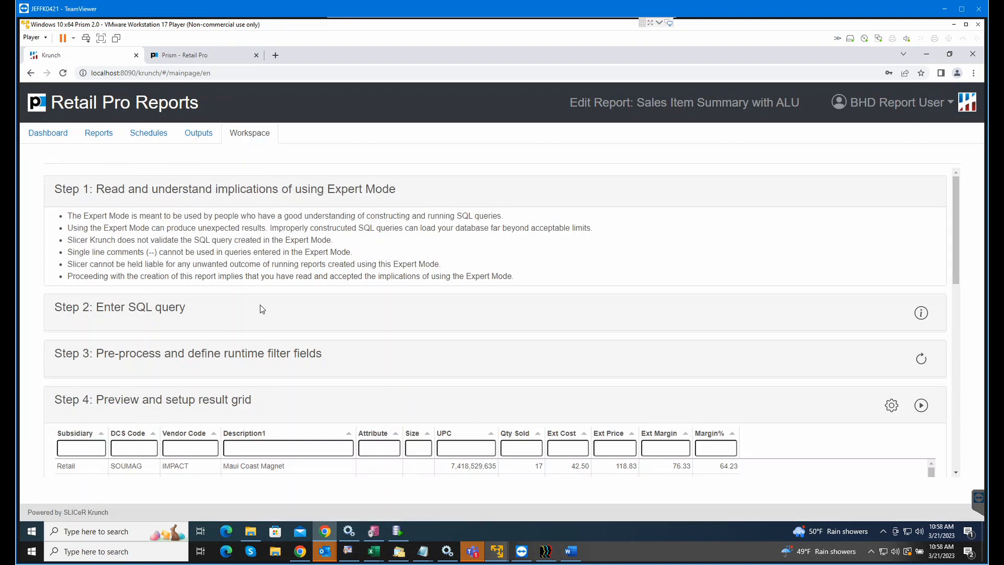
# Step: Expand the report's SQL query and read through it from the outer select list to the group by clause
pyautogui.click(263, 307)
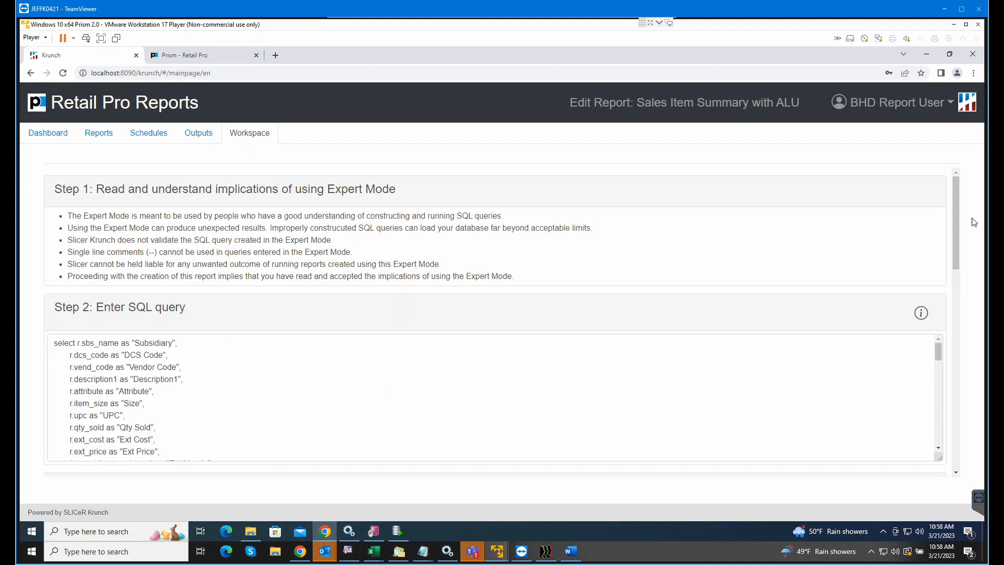
pyautogui.moveTo(960, 220); pyautogui.dragTo(957, 273)
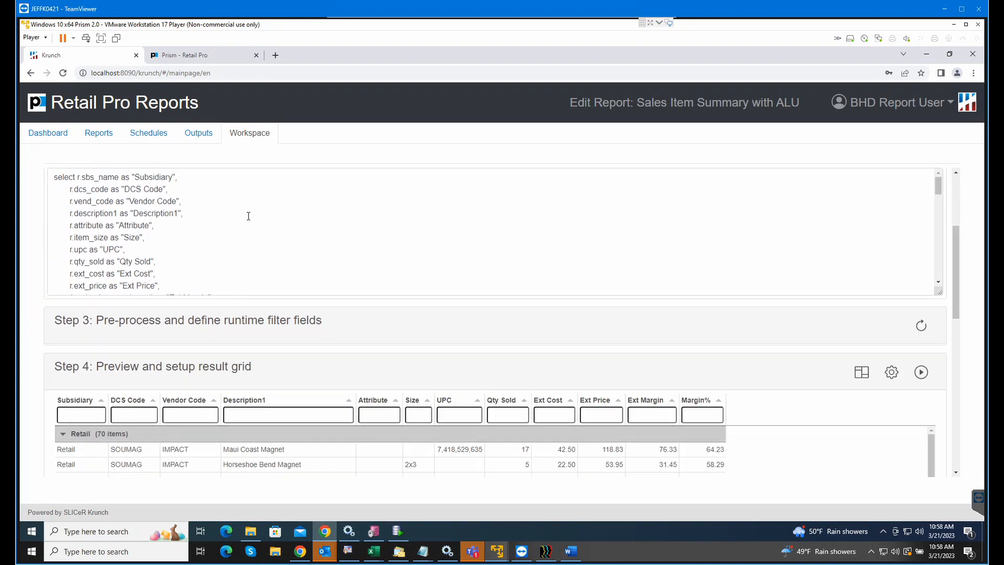
pyautogui.scroll(-5, 169, 221)
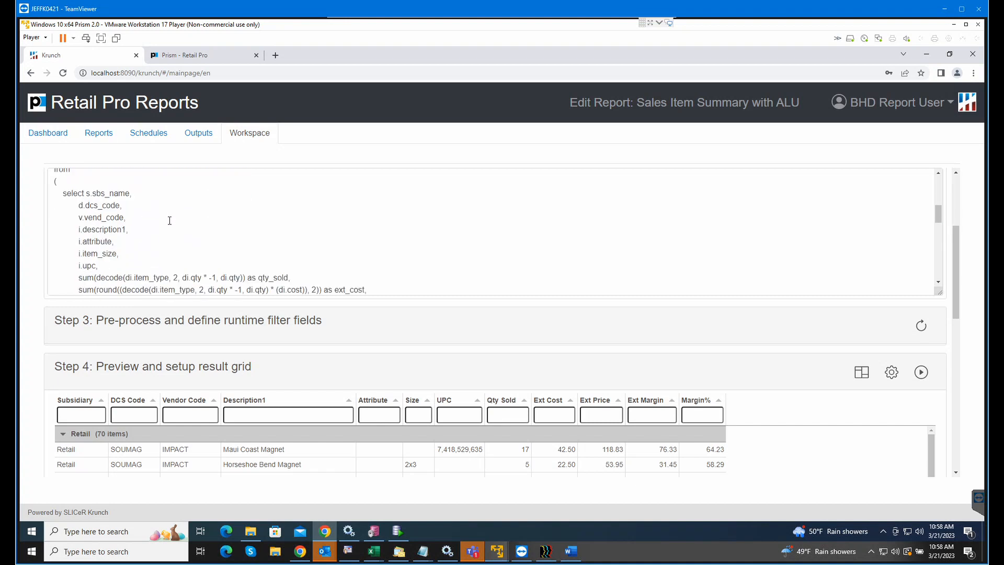
pyautogui.scroll(-5, 180, 210)
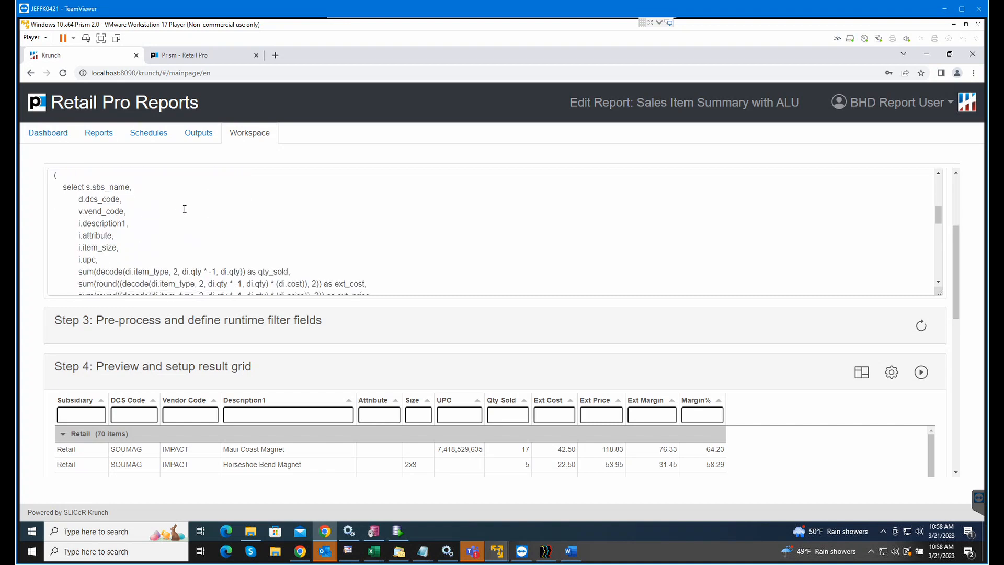
pyautogui.scroll(-6, 185, 210)
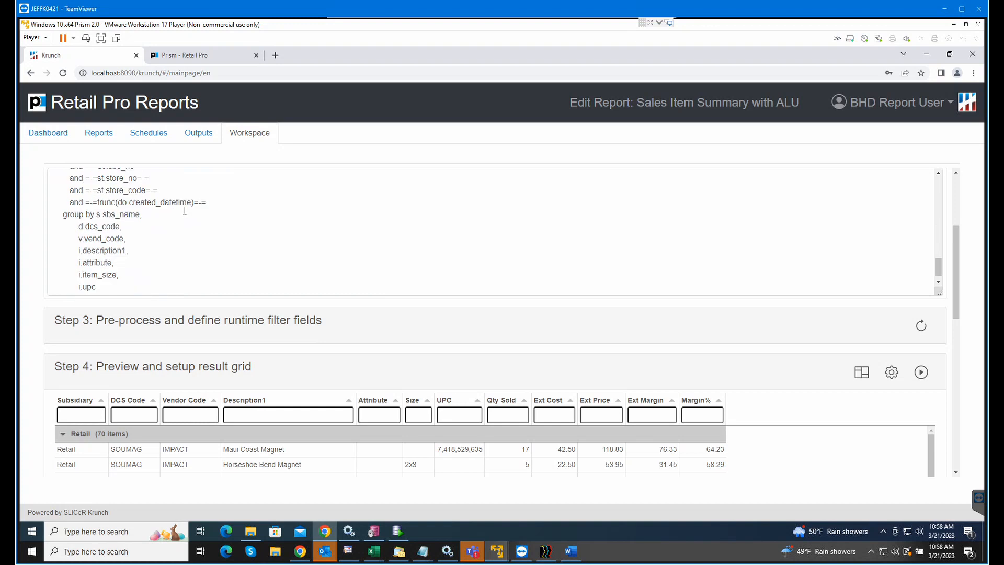
pyautogui.scroll(12, 184, 210)
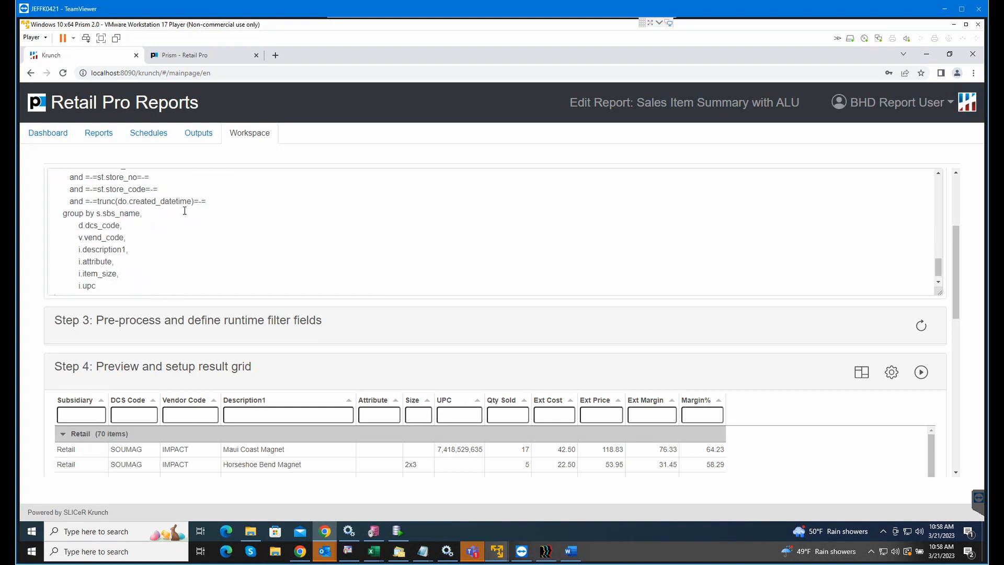
pyautogui.scroll(2, 186, 210)
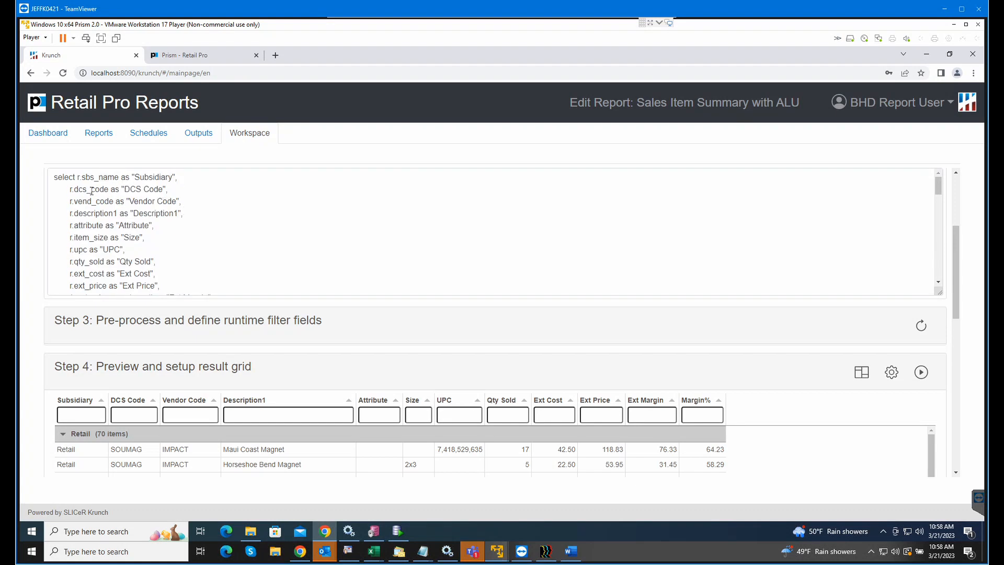
# Step: Trace the alias r from the outer select list through the subquery's opening parenthesis to its closing parenthesis
pyautogui.moveTo(73, 190); pyautogui.dragTo(65, 190)
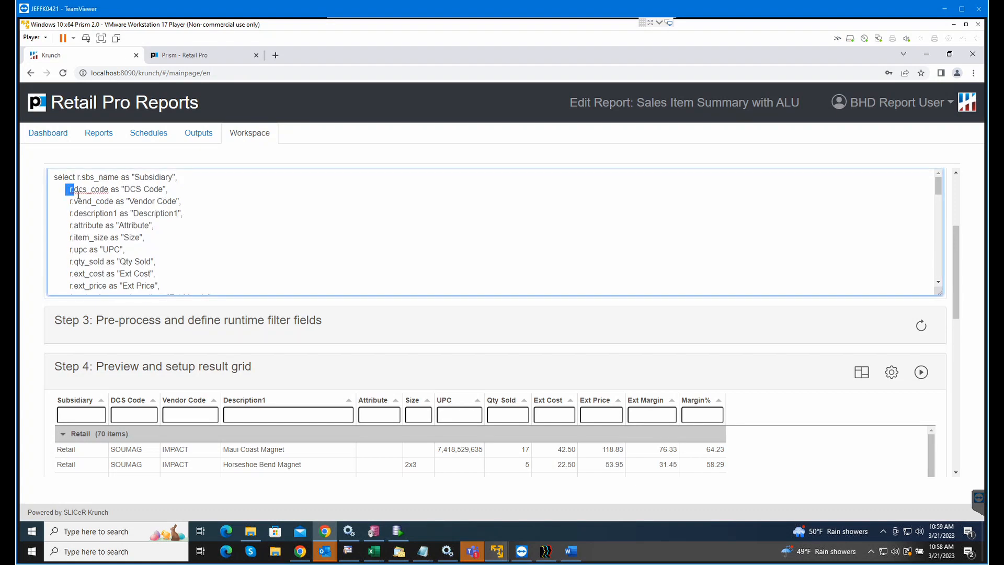
pyautogui.scroll(-3, 212, 223)
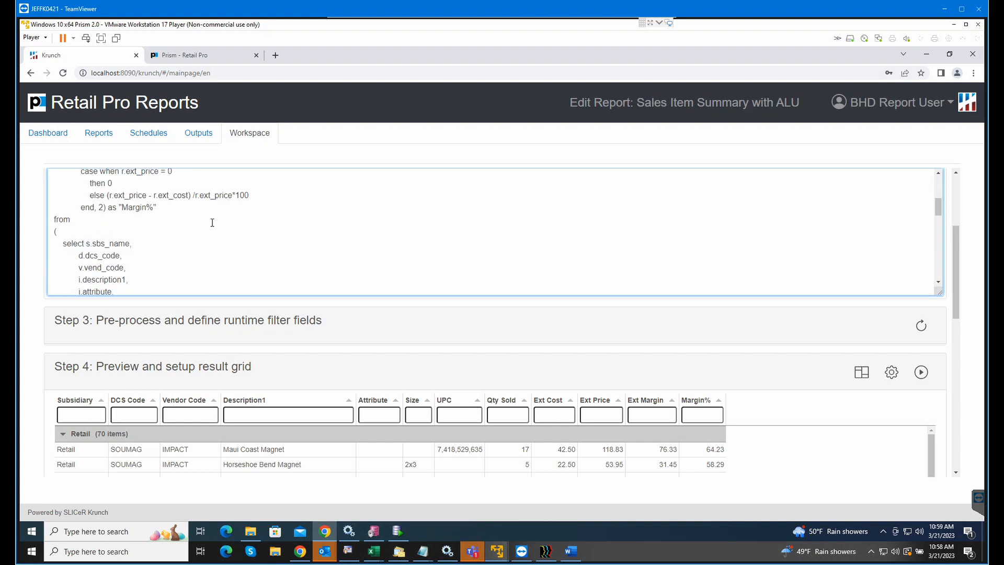
pyautogui.moveTo(59, 232); pyautogui.dragTo(55, 233)
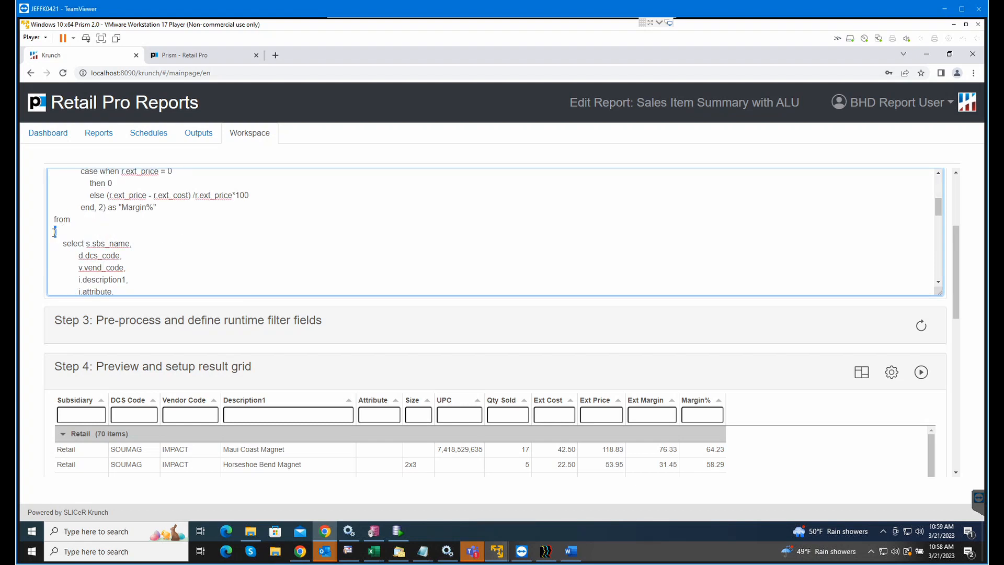
pyautogui.scroll(-10, 270, 245)
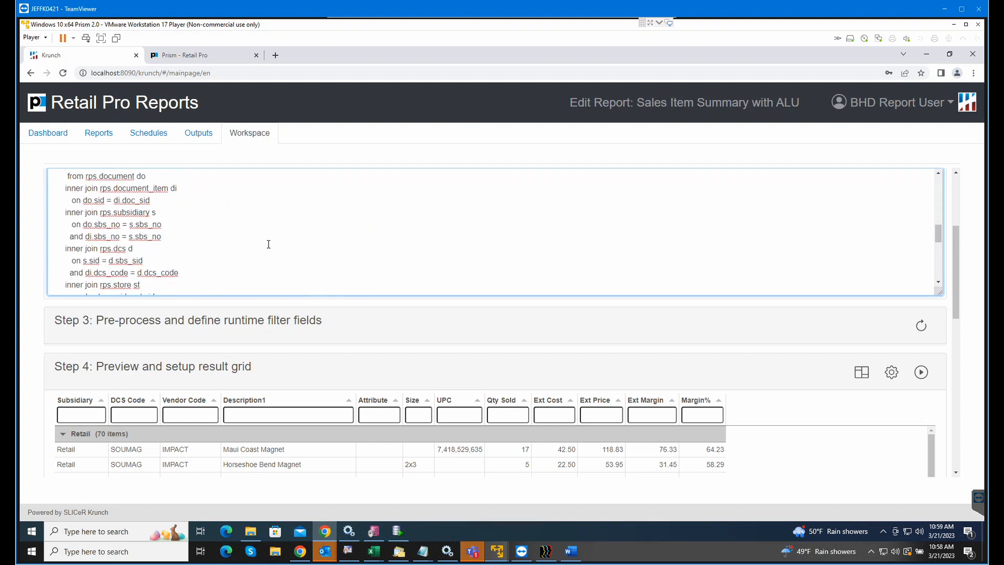
pyautogui.scroll(-5, 268, 245)
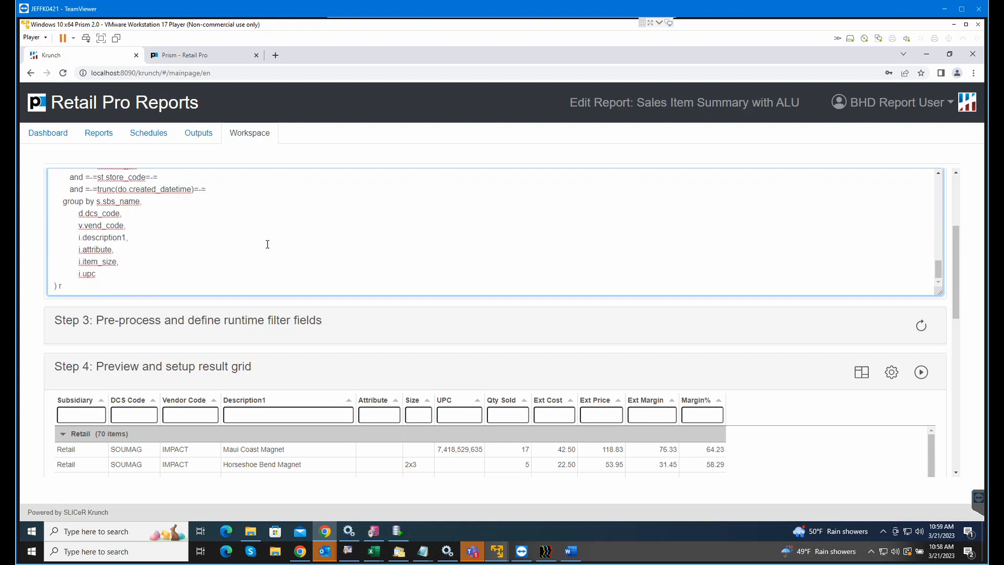
pyautogui.moveTo(72, 288); pyautogui.dragTo(49, 292)
# Step: Examine the subquery's filter conditions, table joins and inner select list of item fields
pyautogui.scroll(1, 356, 286)
pyautogui.scroll(8, 356, 286)
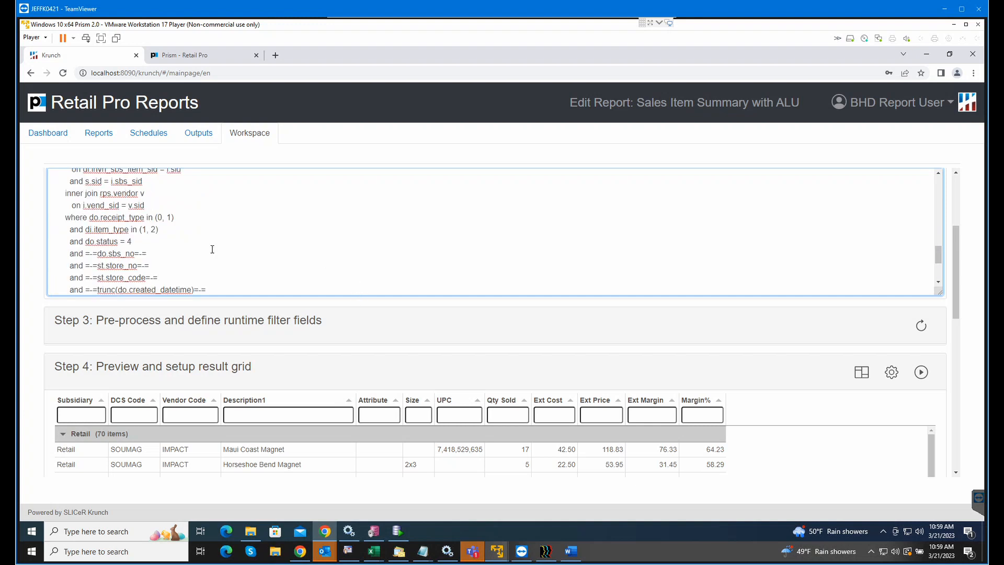
pyautogui.scroll(10, 134, 228)
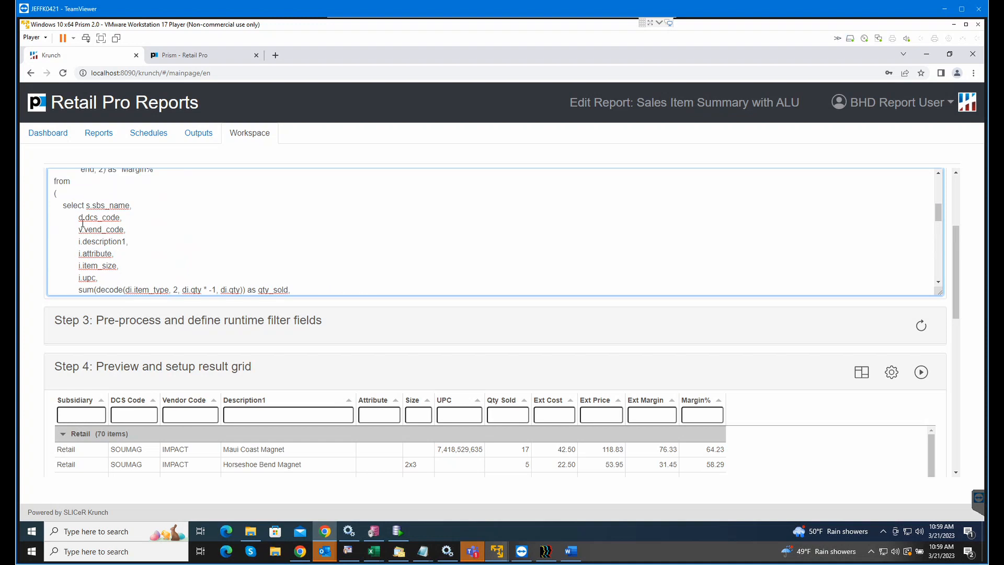
pyautogui.scroll(-1, 100, 265)
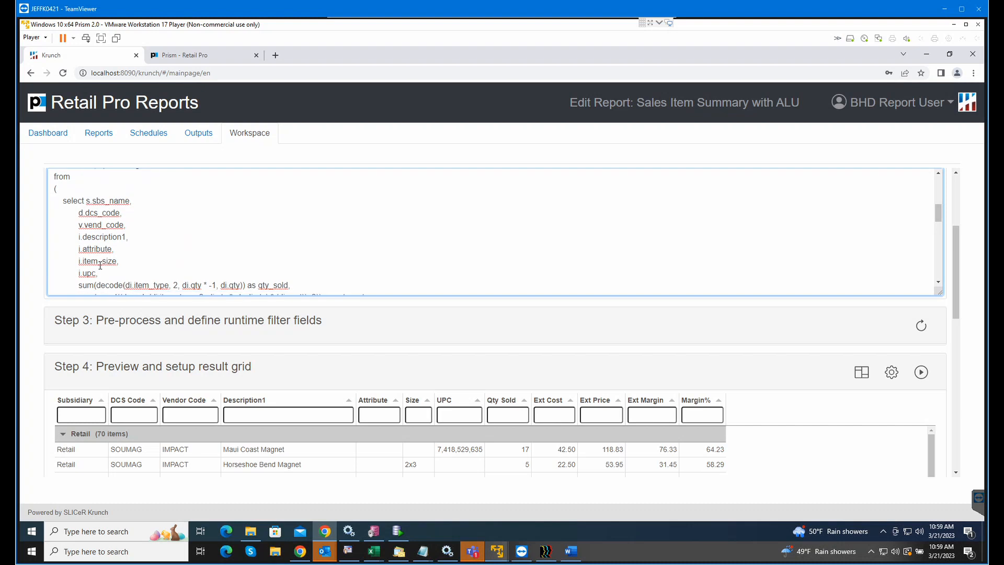
pyautogui.scroll(-3, 100, 265)
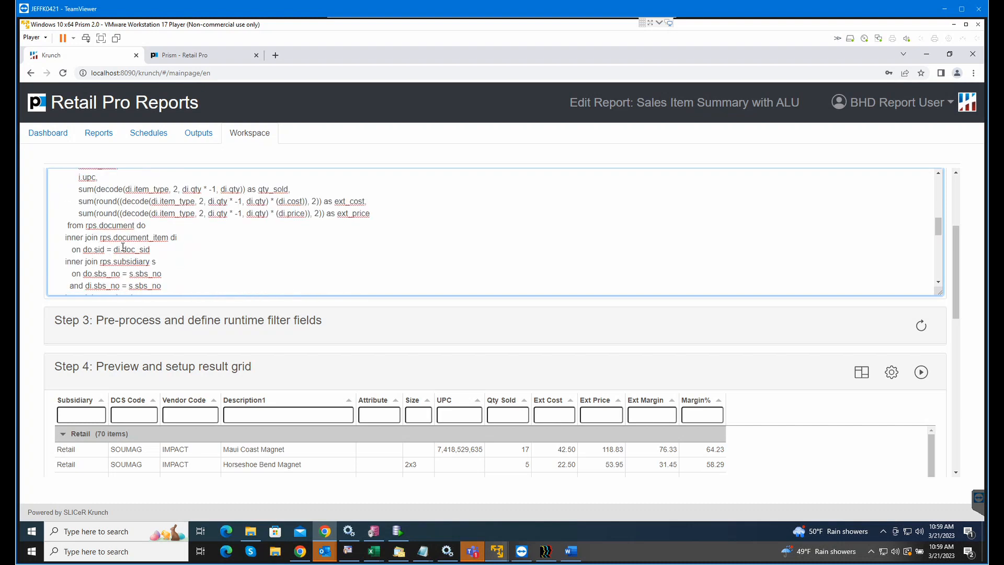
pyautogui.scroll(3, 123, 244)
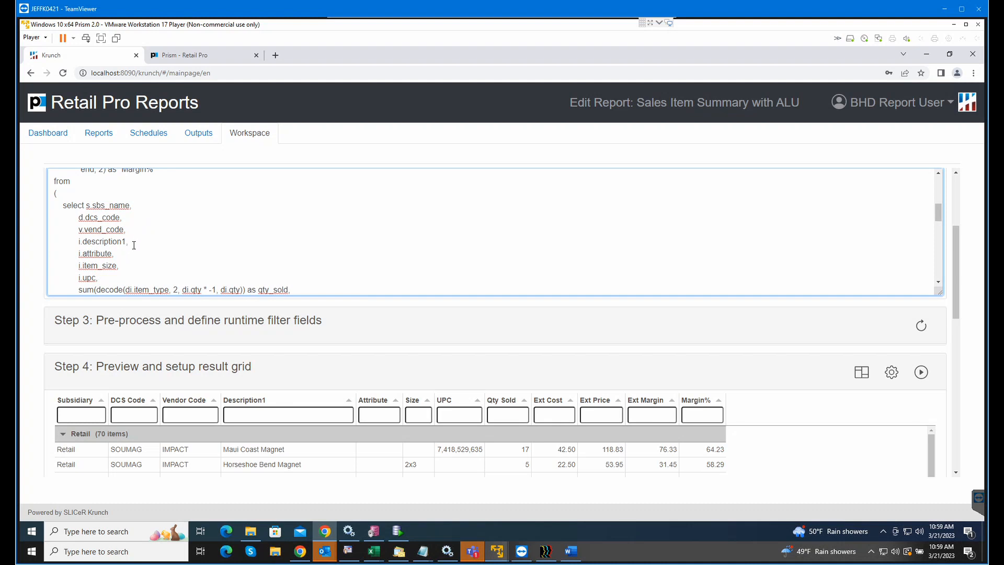
# Step: Replace the UPC field with i.ALU in the subquery's select list
pyautogui.moveTo(133, 244); pyautogui.dragTo(77, 243)
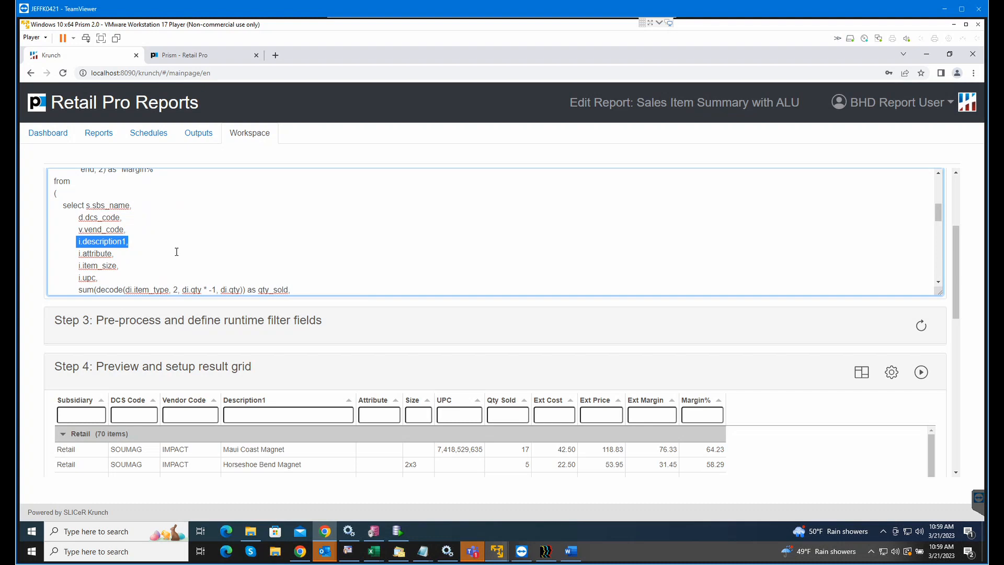
pyautogui.click(97, 278)
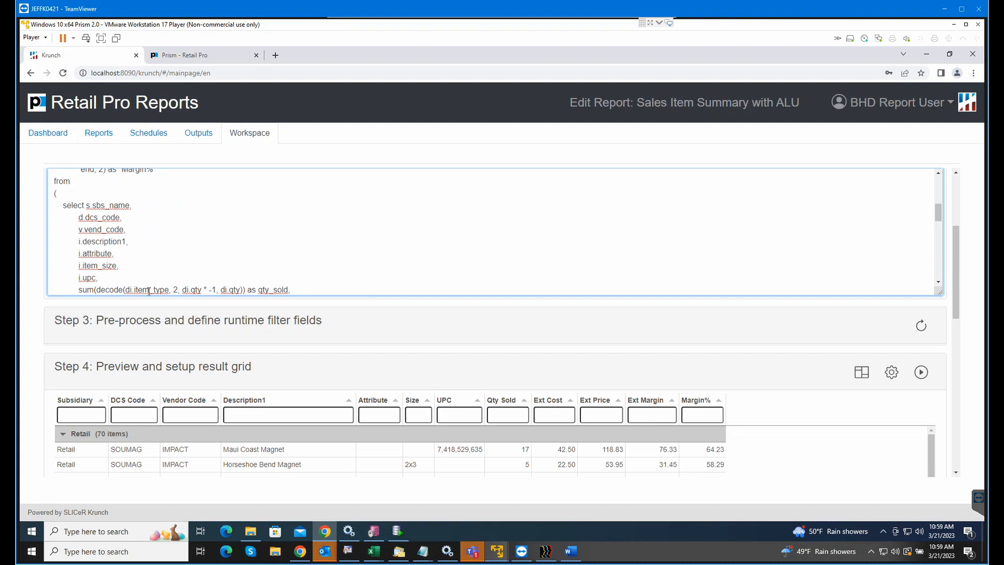
pyautogui.press('BackSpace')
pyautogui.press('BackSpace')
pyautogui.press('BackSpace')
pyautogui.write('ALU')
# Step: Change the UPC line of the outer select list to r.ALU as "ALU"
pyautogui.scroll(2, 174, 266)
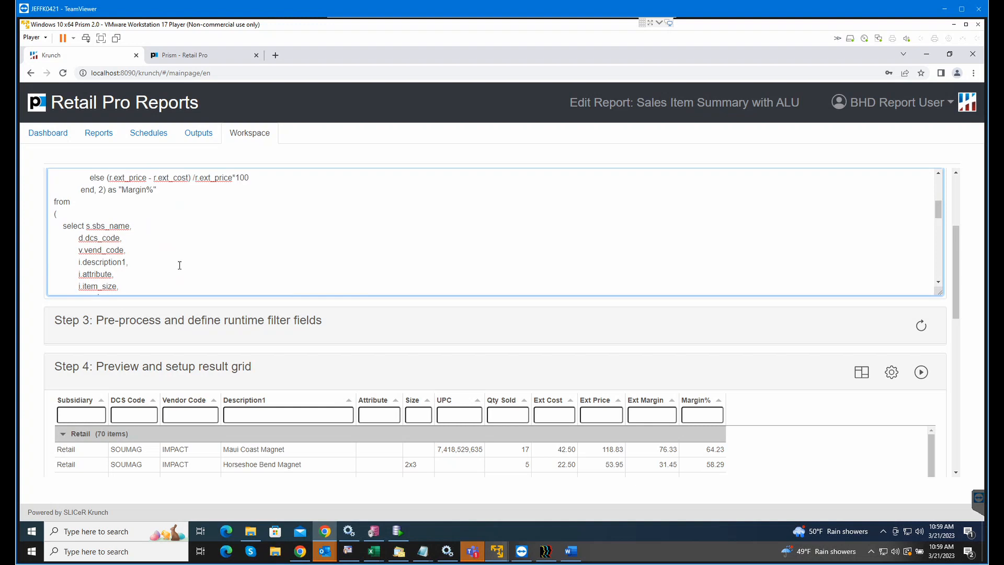
pyautogui.scroll(2, 181, 262)
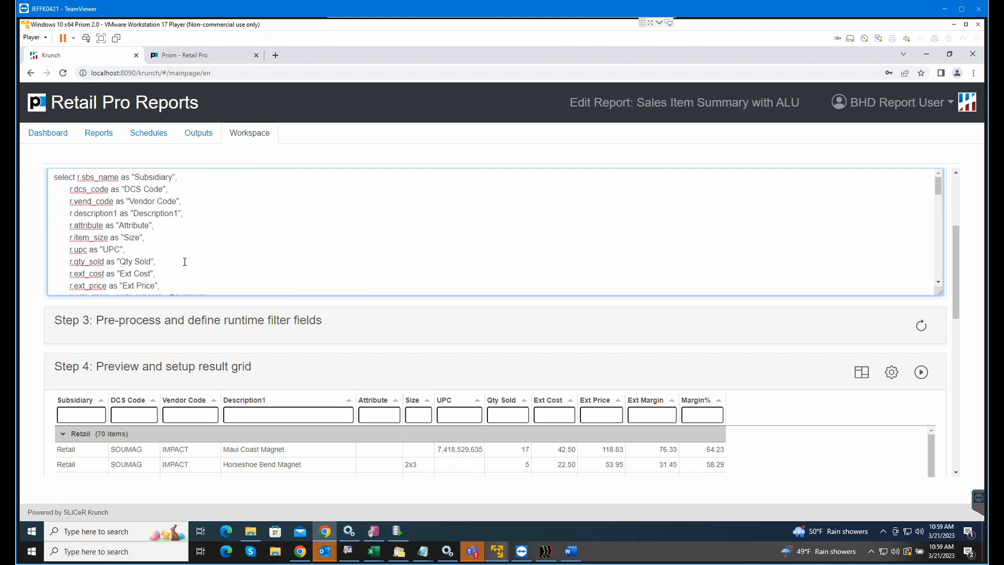
pyautogui.scroll(1, 185, 261)
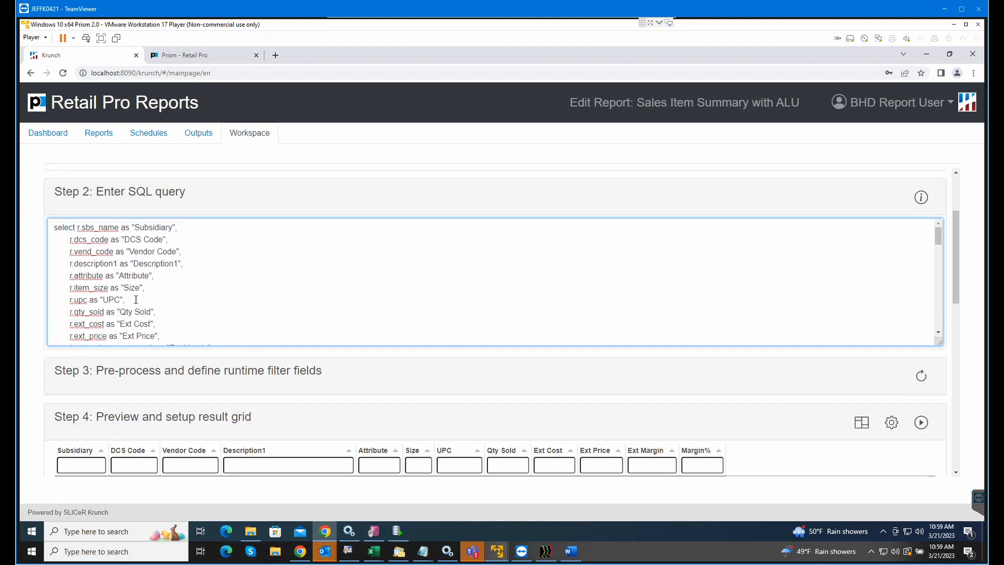
pyautogui.click(87, 301)
pyautogui.press('BackSpace')
pyautogui.press('BackSpace')
pyautogui.press('BackSpace')
pyautogui.write('ALU')
pyautogui.click(124, 303)
pyautogui.press('BackSpace')
pyautogui.press('BackSpace')
pyautogui.press('BackSpace')
pyautogui.write('ALU')
# Step: Replace the UPC field with i.ALU in the group by clause and run the result grid preview
pyautogui.scroll(-6, 218, 291)
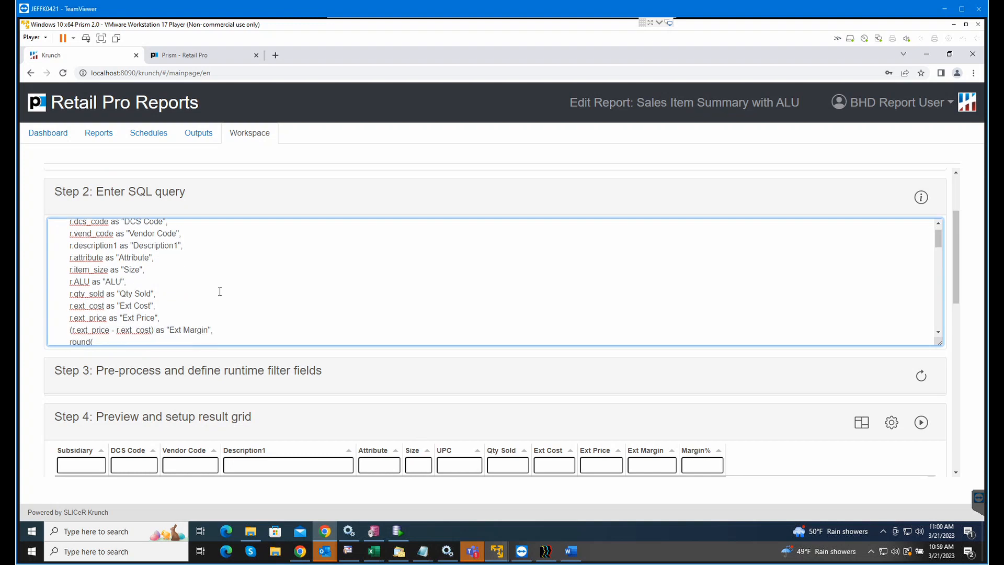
pyautogui.scroll(-3, 221, 292)
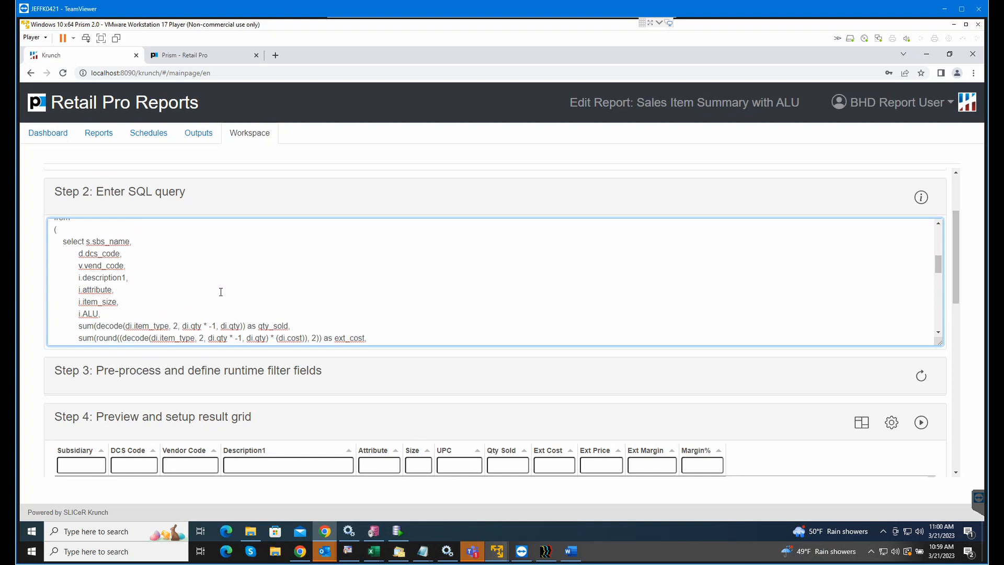
pyautogui.scroll(-3, 234, 293)
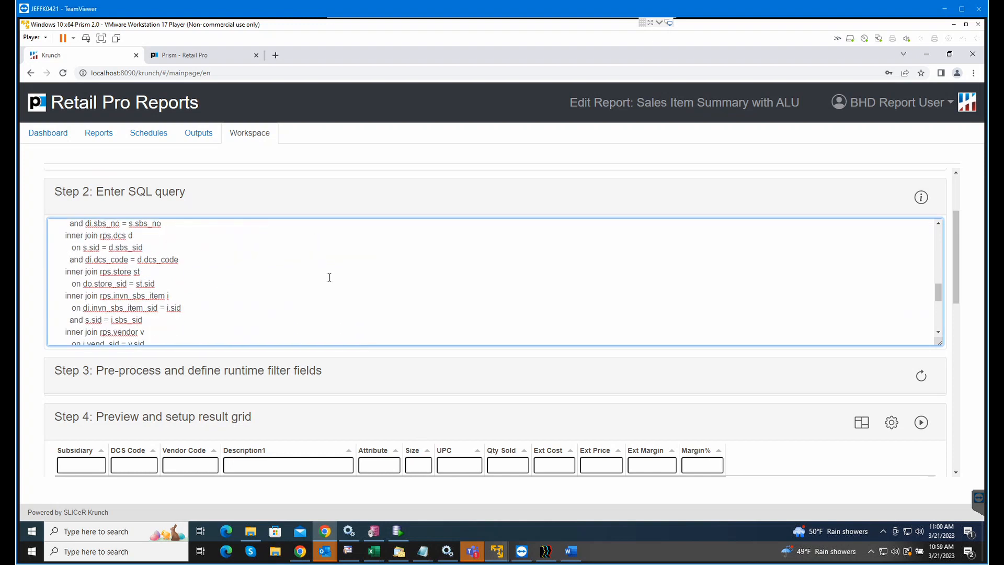
pyautogui.click(922, 424)
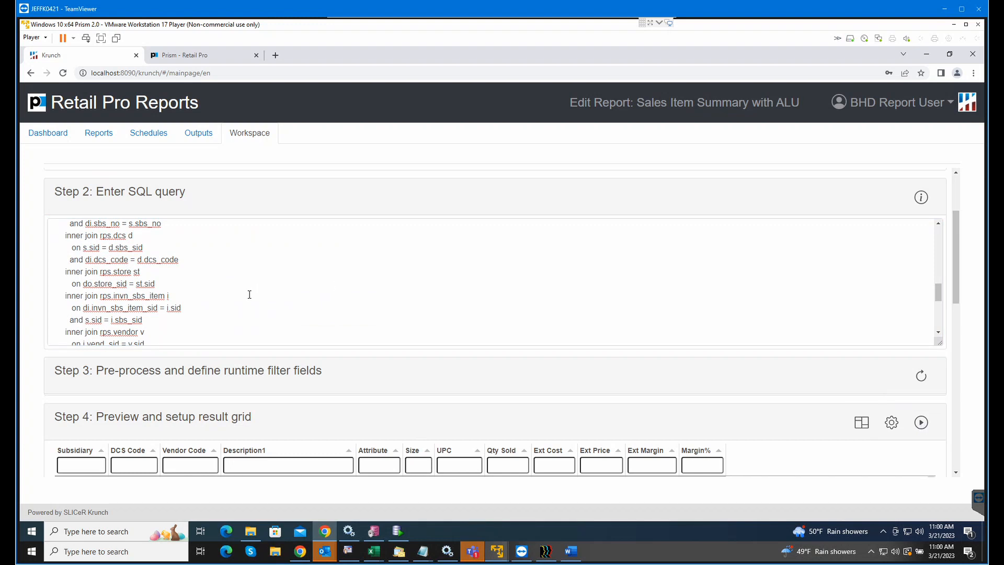
pyautogui.scroll(-3, 239, 302)
pyautogui.scroll(-1, 231, 322)
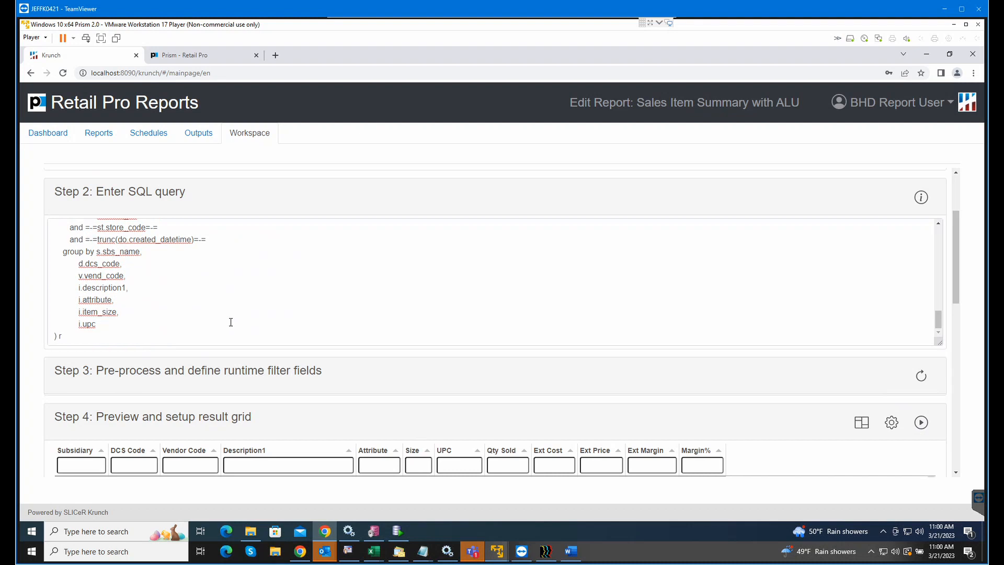
pyautogui.click(99, 324)
pyautogui.press('BackSpace')
pyautogui.press('BackSpace')
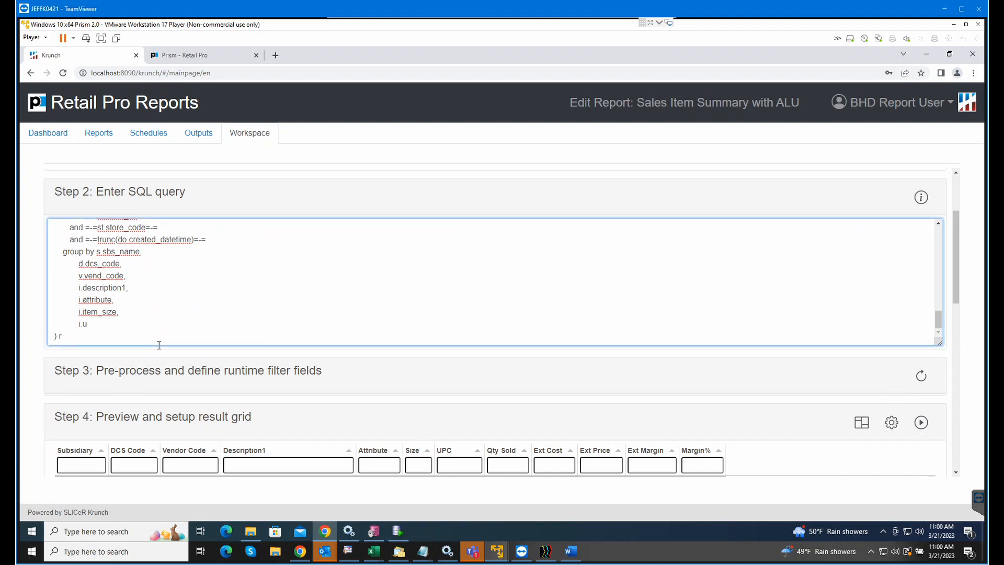
pyautogui.press('BackSpace')
pyautogui.write('ALU')
pyautogui.click(922, 423)
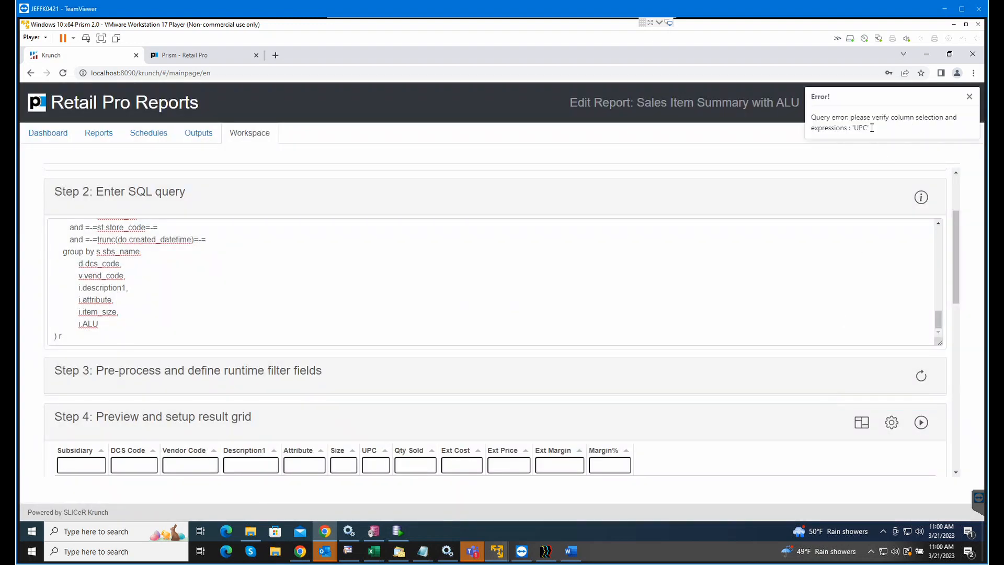
pyautogui.scroll(10, 273, 264)
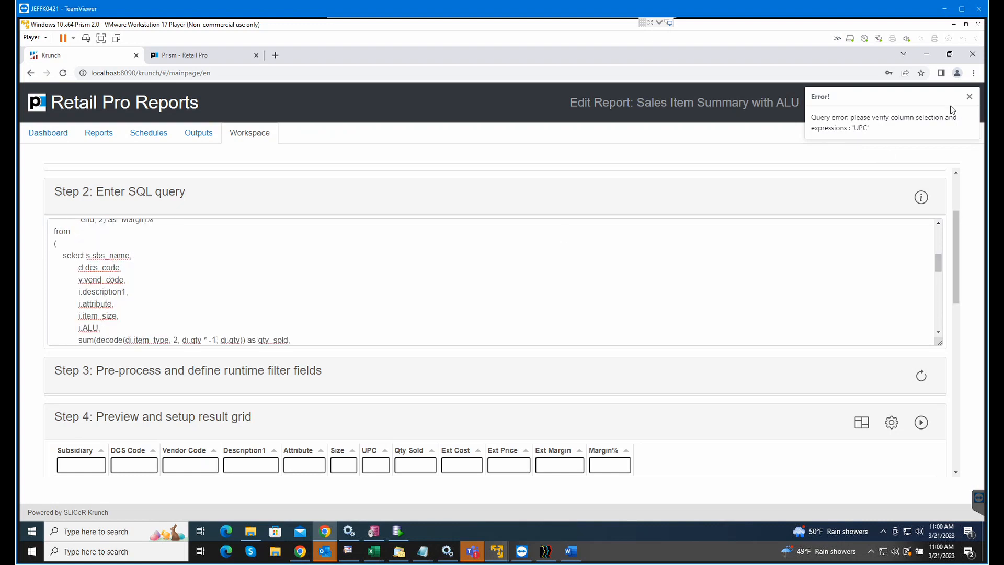
pyautogui.click(969, 97)
# Step: Review the whole SQL query, from the outer select list to the group by clause, for leftover UPC references
pyautogui.scroll(8, 226, 289)
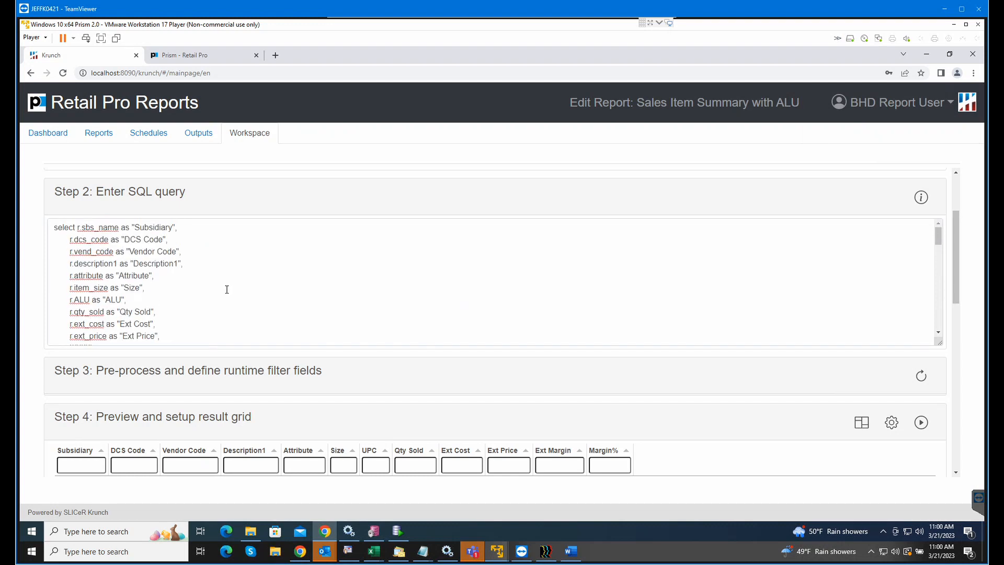
pyautogui.scroll(-5, 226, 290)
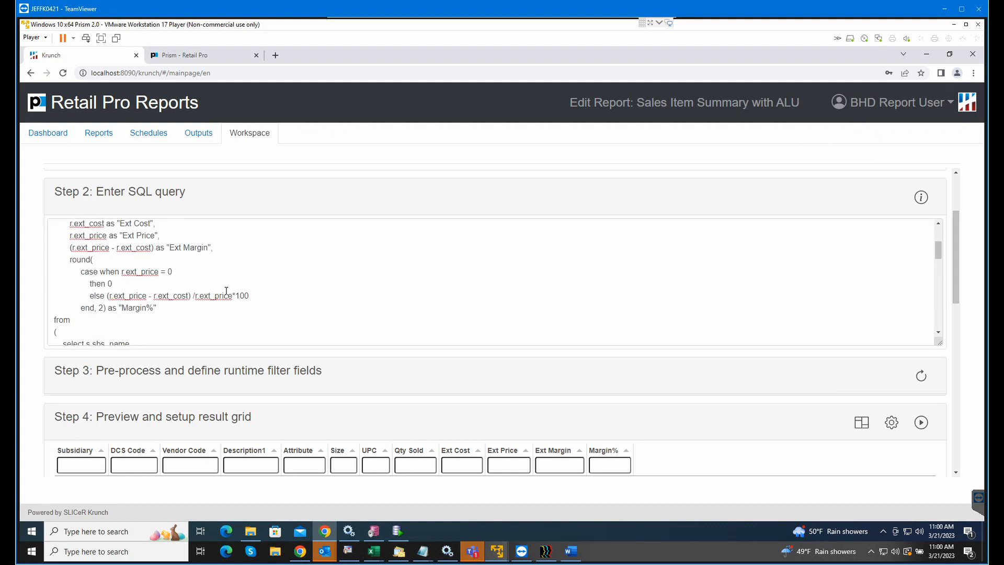
pyautogui.scroll(-2, 227, 291)
pyautogui.scroll(-2, 227, 291)
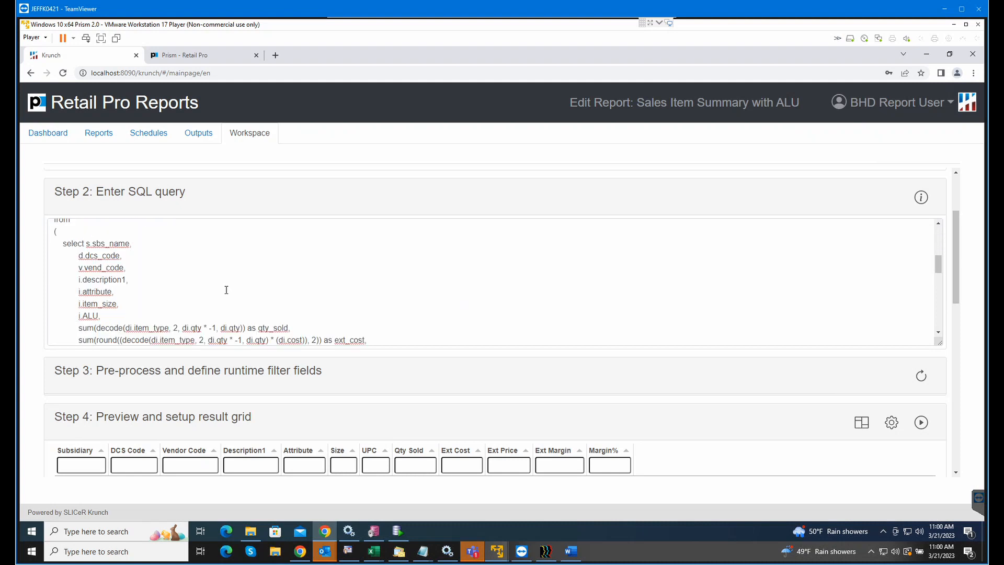
pyautogui.scroll(-2, 227, 290)
pyautogui.scroll(-2, 227, 291)
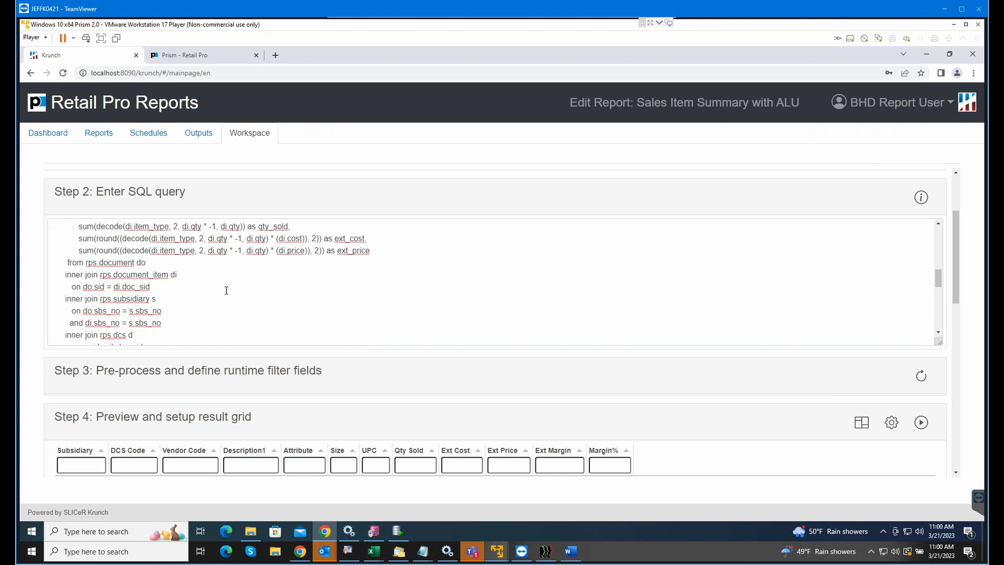
pyautogui.scroll(-2, 227, 291)
pyautogui.scroll(-10, 226, 290)
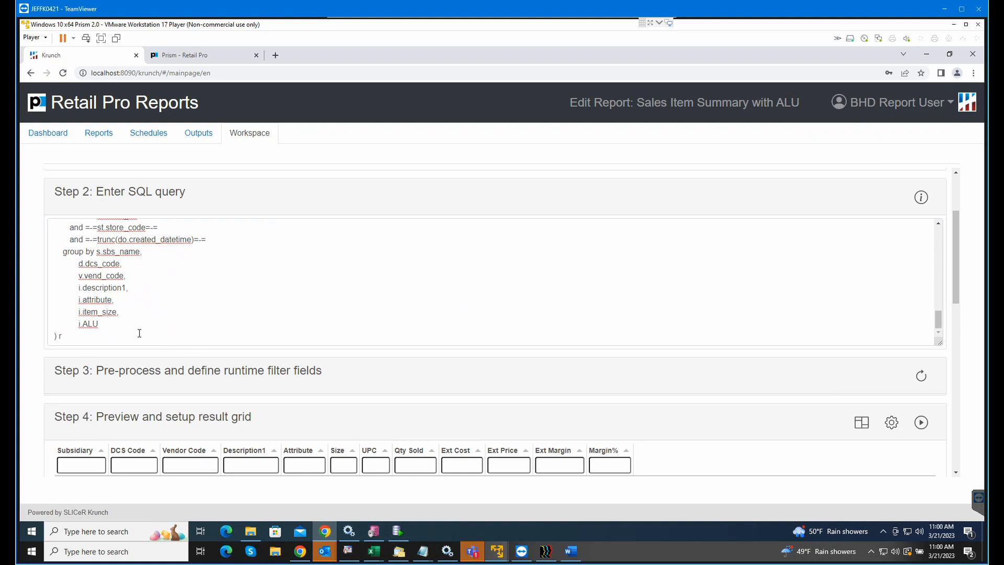
pyautogui.scroll(4, 137, 330)
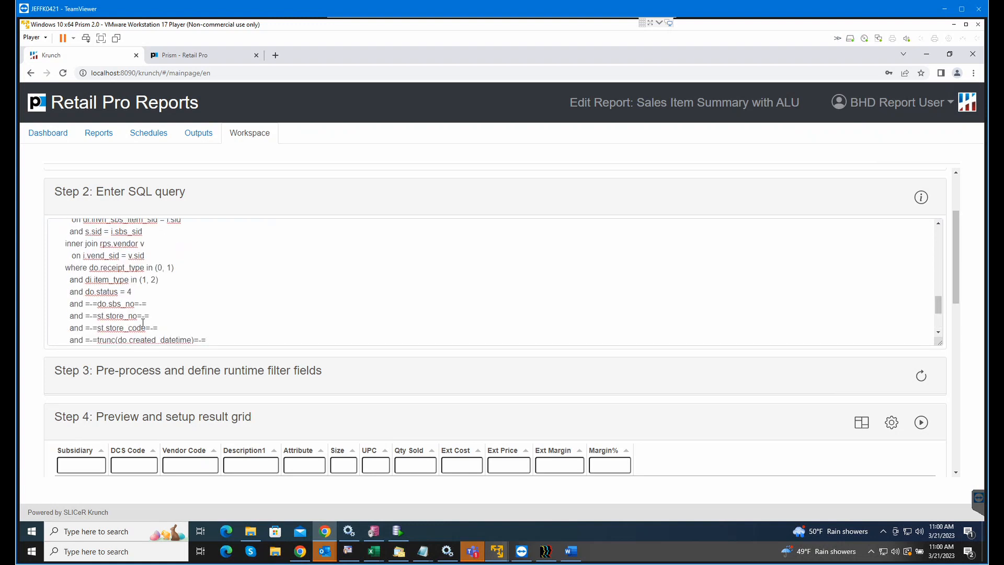
pyautogui.scroll(-2, 156, 318)
pyautogui.scroll(4, 156, 317)
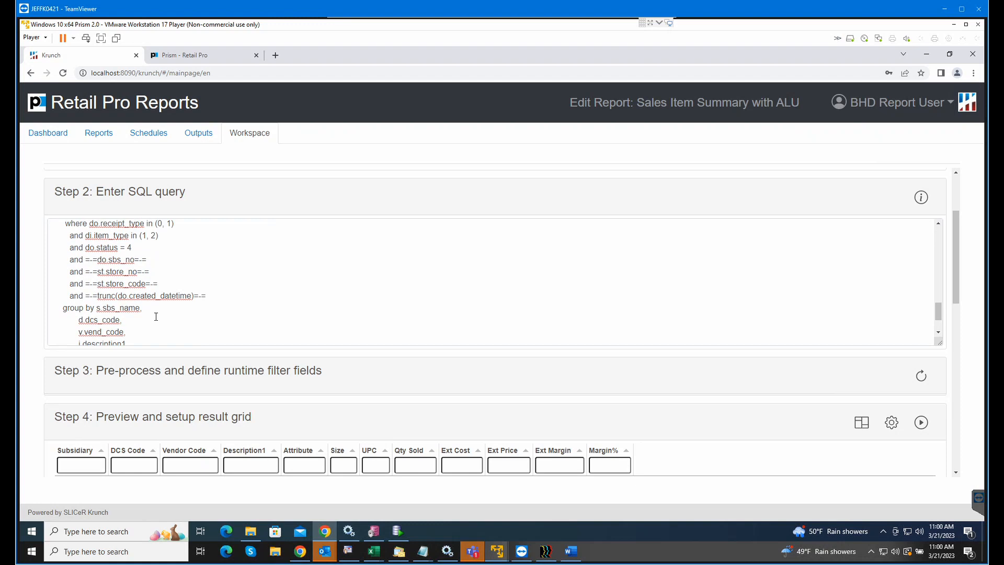
pyautogui.scroll(-5, 157, 316)
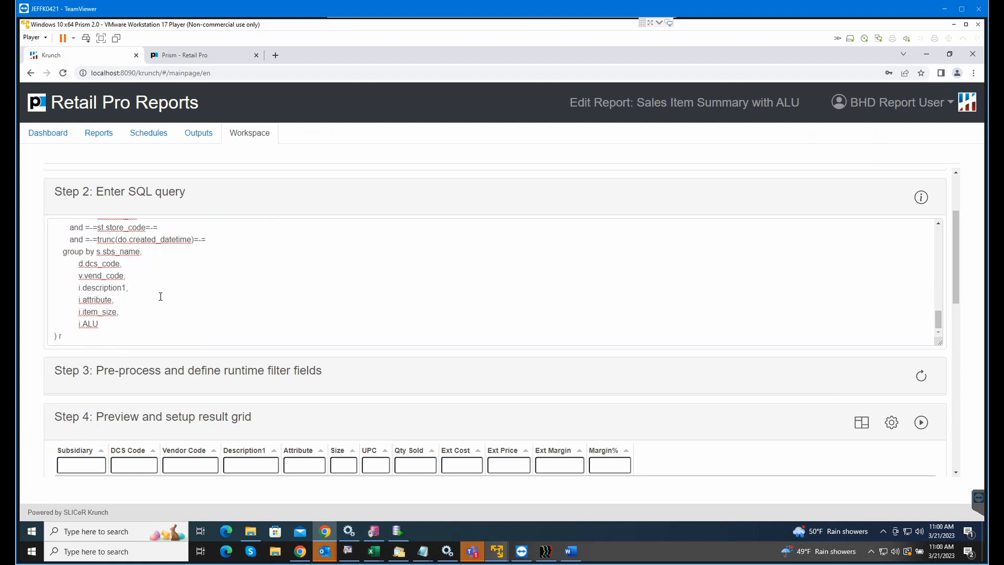
pyautogui.scroll(4, 182, 317)
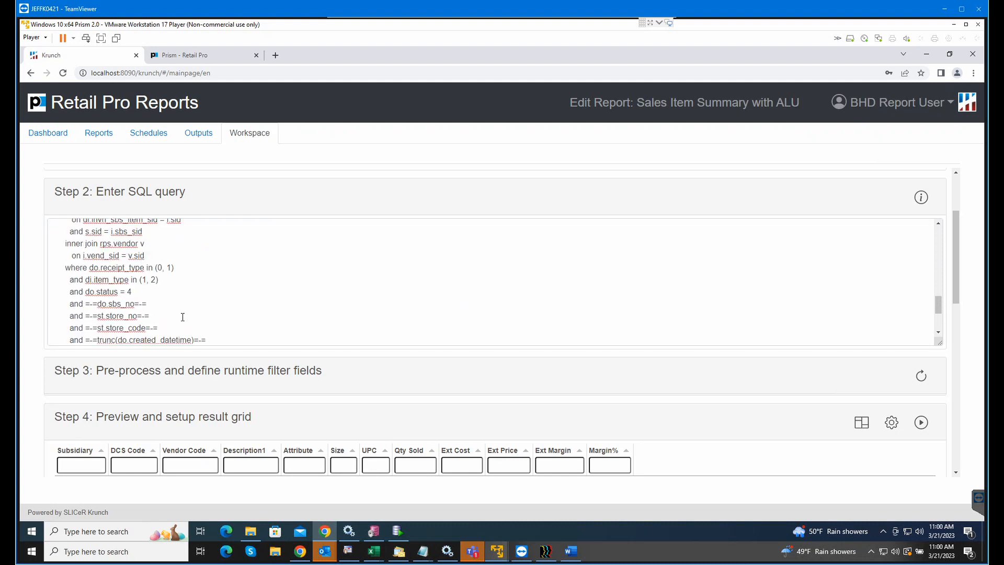
# Step: Refresh the runtime filter fields taken from the SQL query and expand their alias and type settings
pyautogui.moveTo(70, 304); pyautogui.dragTo(155, 303)
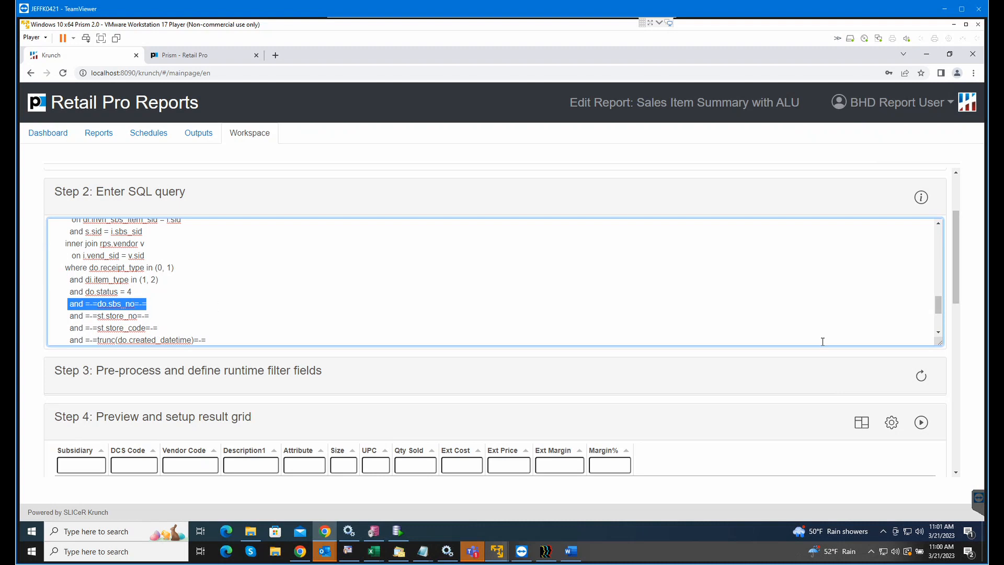
pyautogui.click(921, 376)
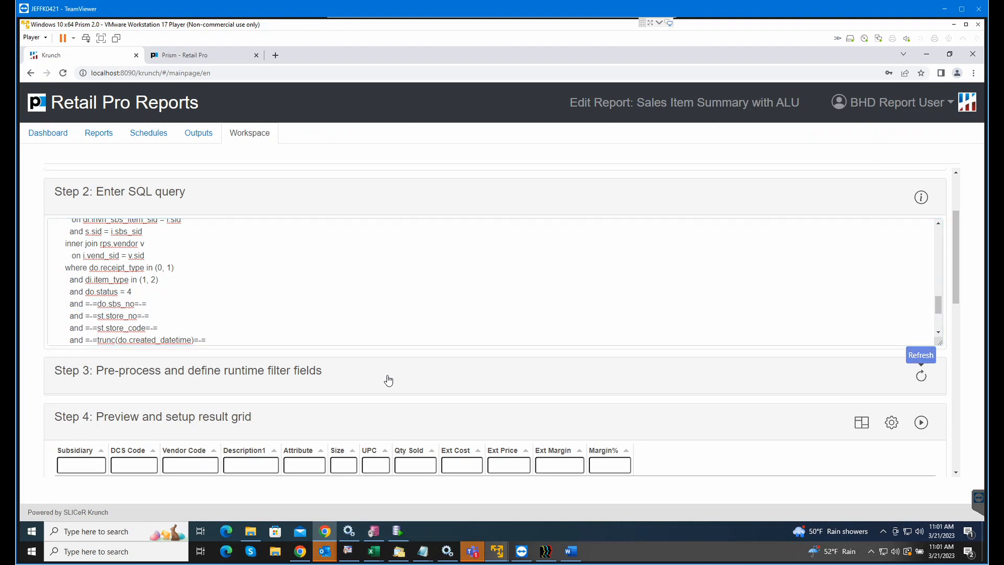
pyautogui.click(231, 372)
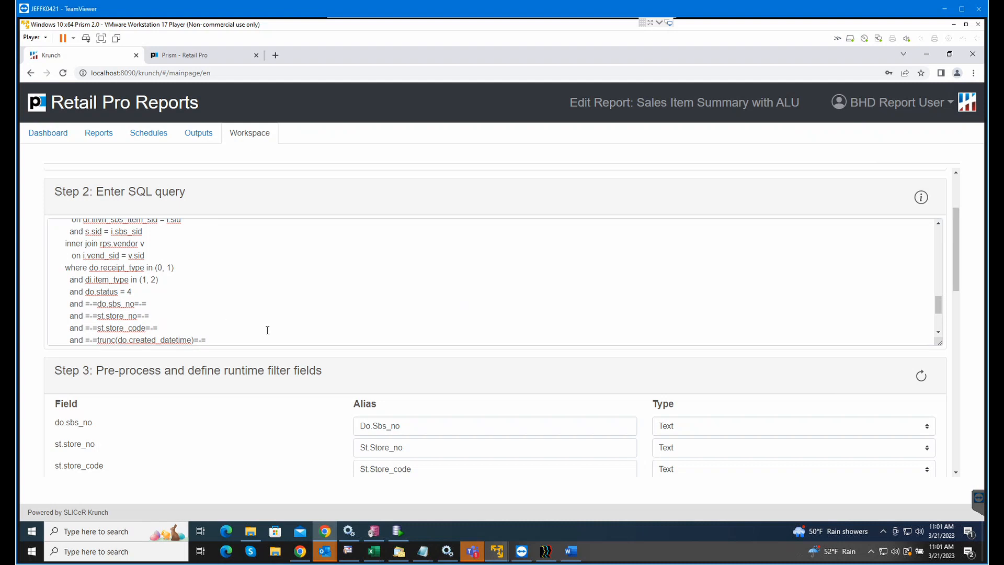
# Step: Select the entire text of the report's SQL query
pyautogui.scroll(8, 234, 290)
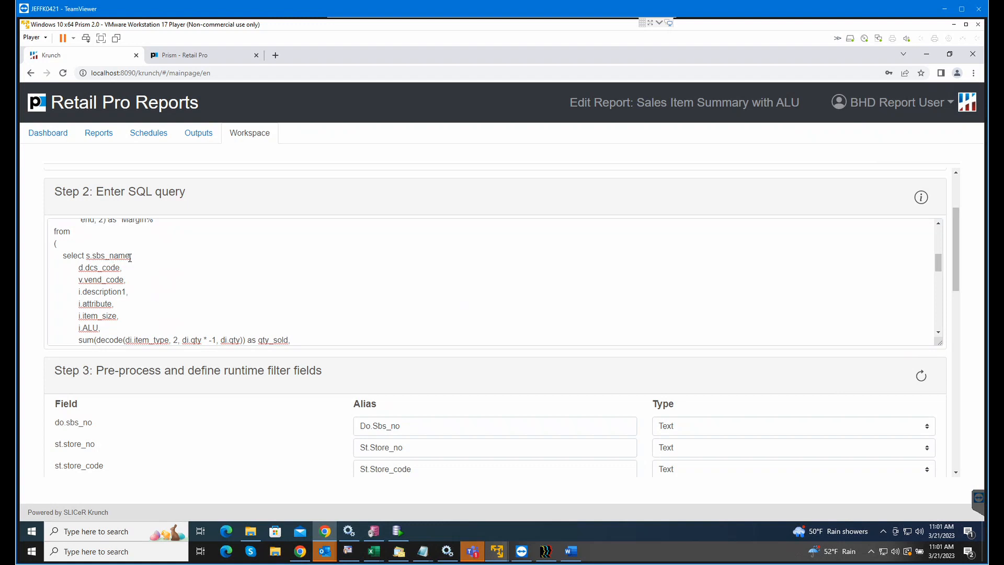
pyautogui.scroll(-8, 189, 292)
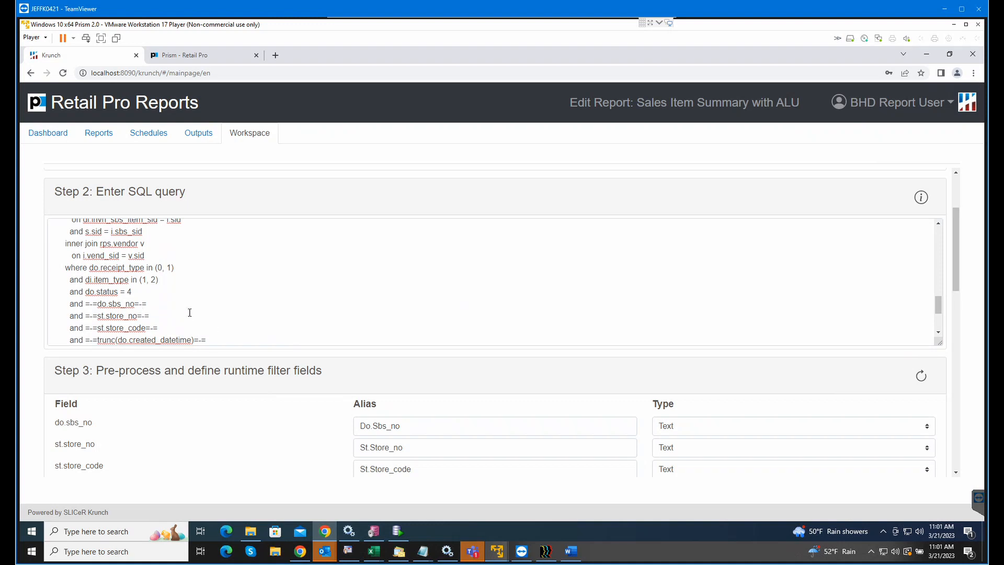
pyautogui.scroll(10, 192, 306)
pyautogui.scroll(3, 192, 307)
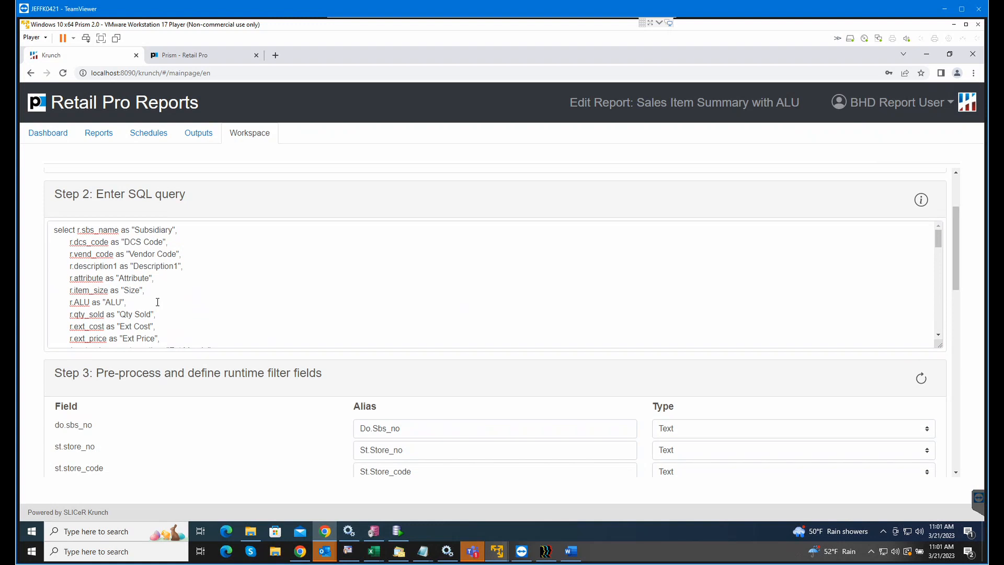
pyautogui.click(115, 365)
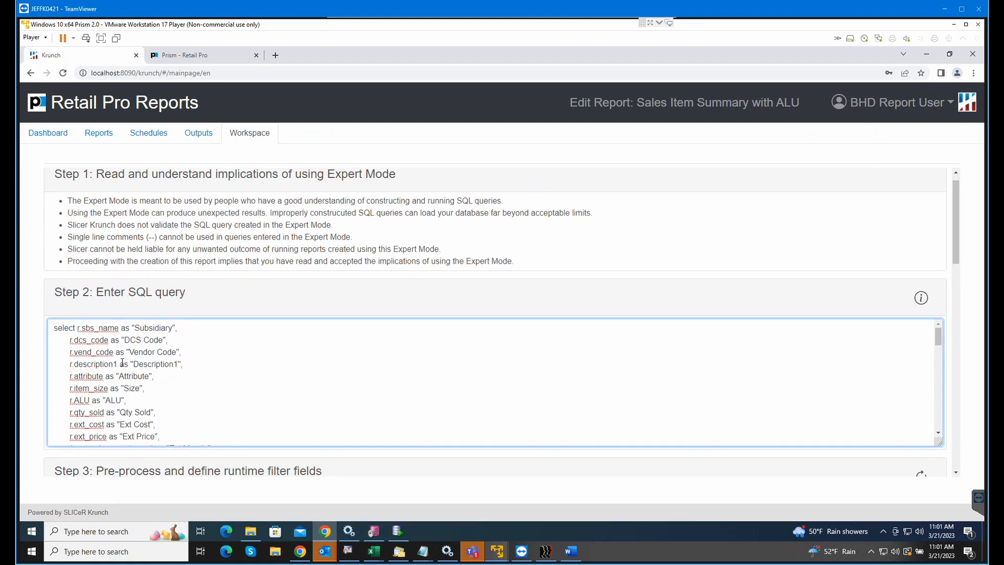
pyautogui.hotkey('ctrl', 'a')
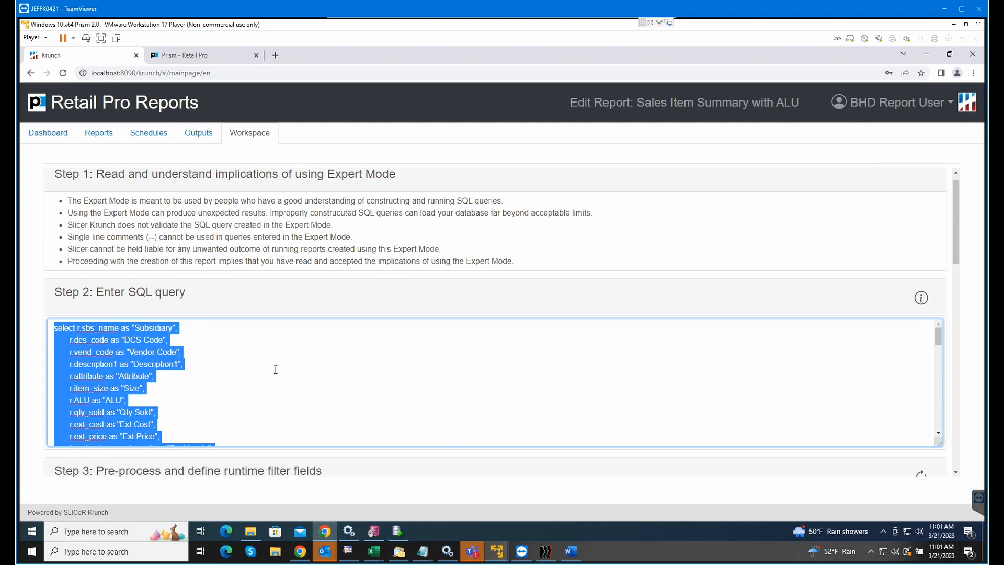
# Step: Locate sqldeveloper.exe in the C:\Oracle\ODS12cr1\sqldeveloper folder and switch to the running Oracle SQL Developer window
pyautogui.click(251, 539)
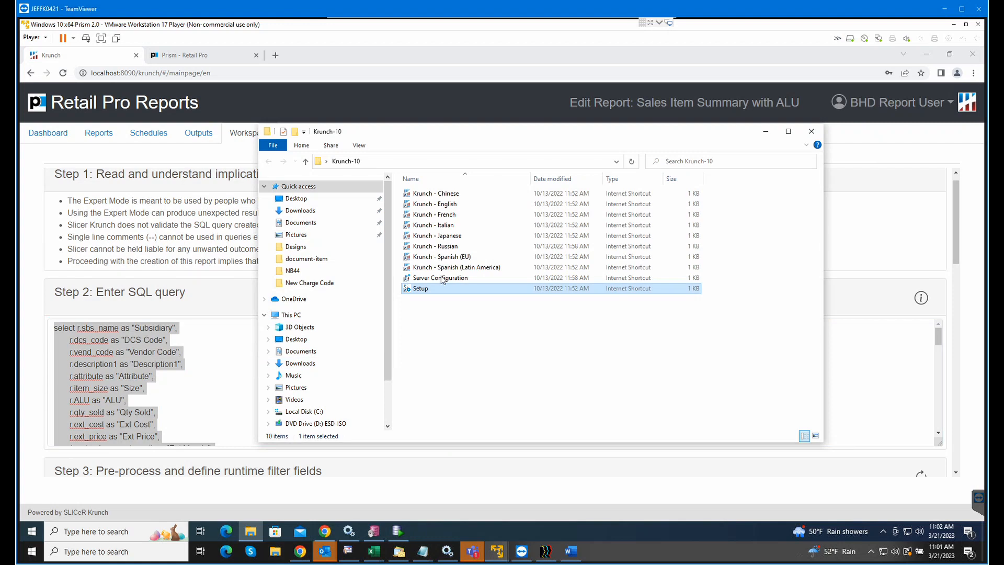
pyautogui.click(333, 414)
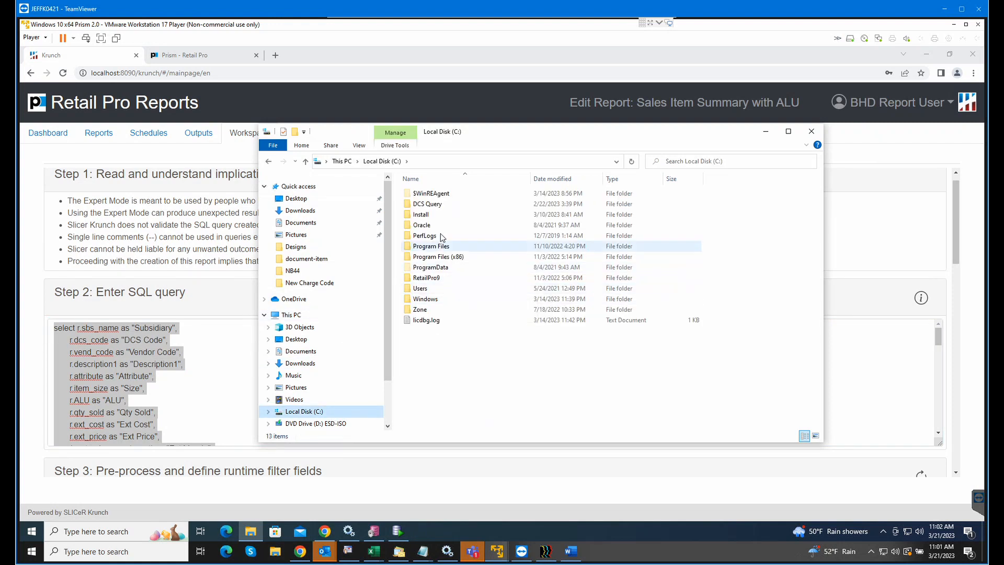
pyautogui.doubleClick(439, 226)
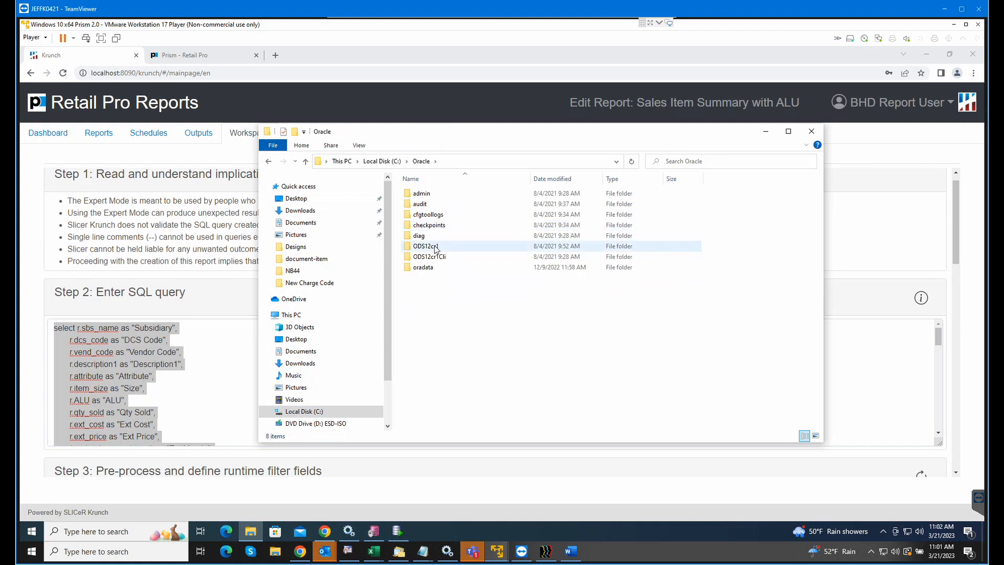
pyautogui.click(437, 247)
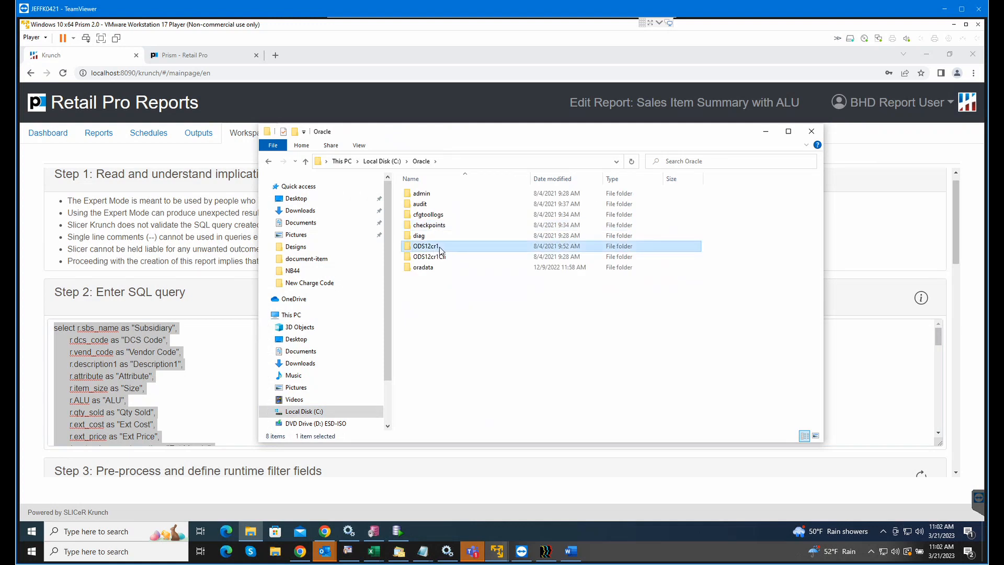
pyautogui.doubleClick(439, 247)
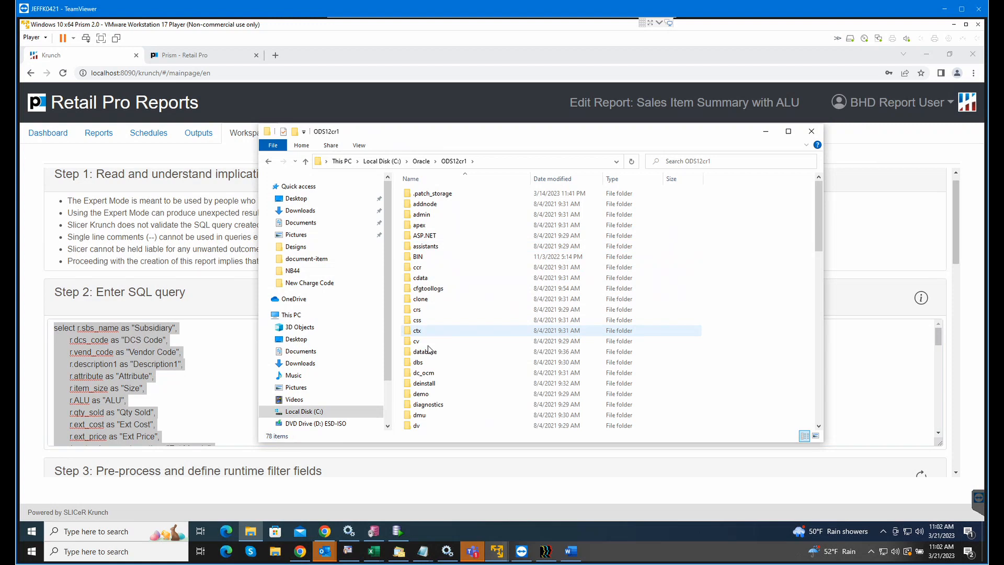
pyautogui.press('s')
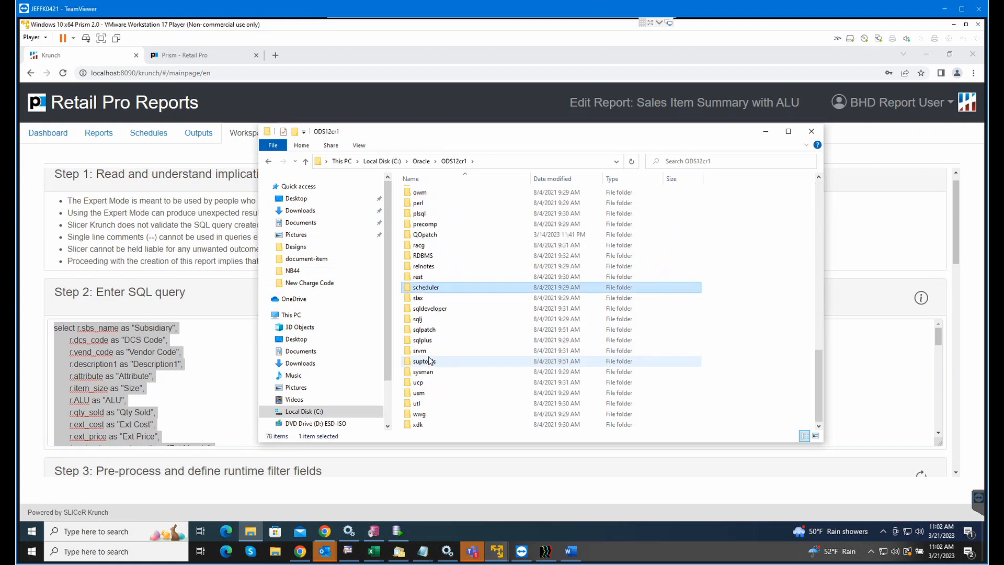
pyautogui.click(427, 309)
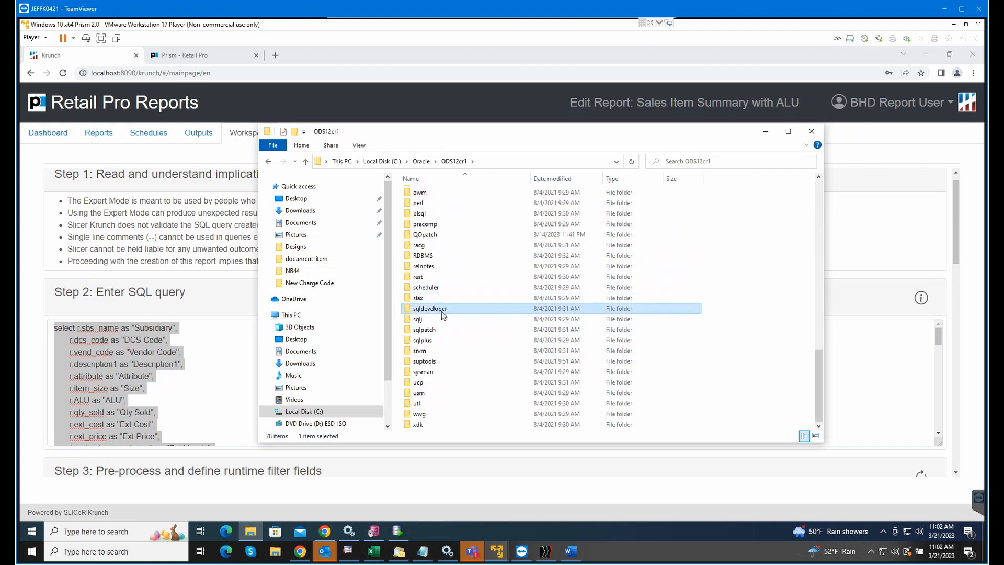
pyautogui.doubleClick(427, 310)
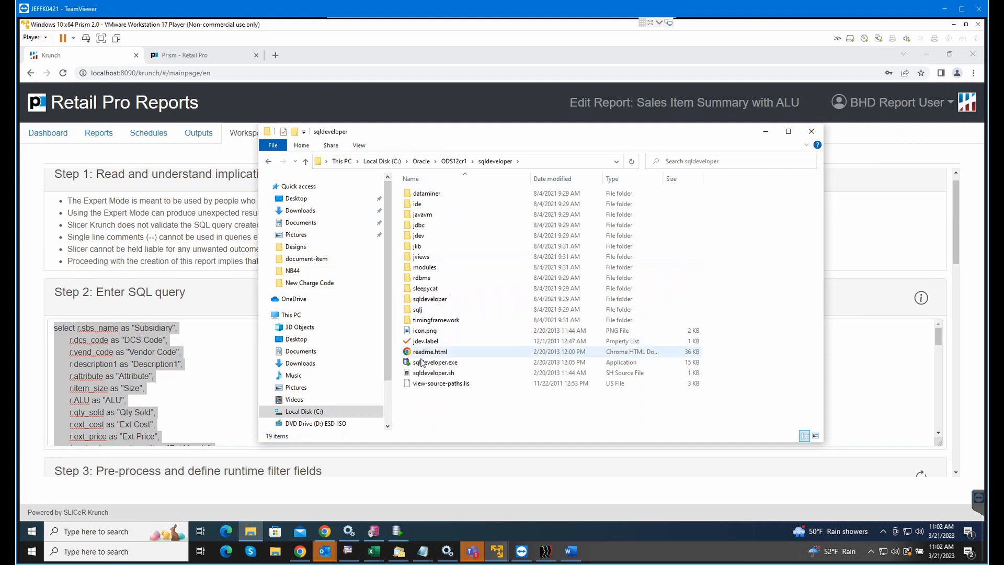
pyautogui.click(449, 363)
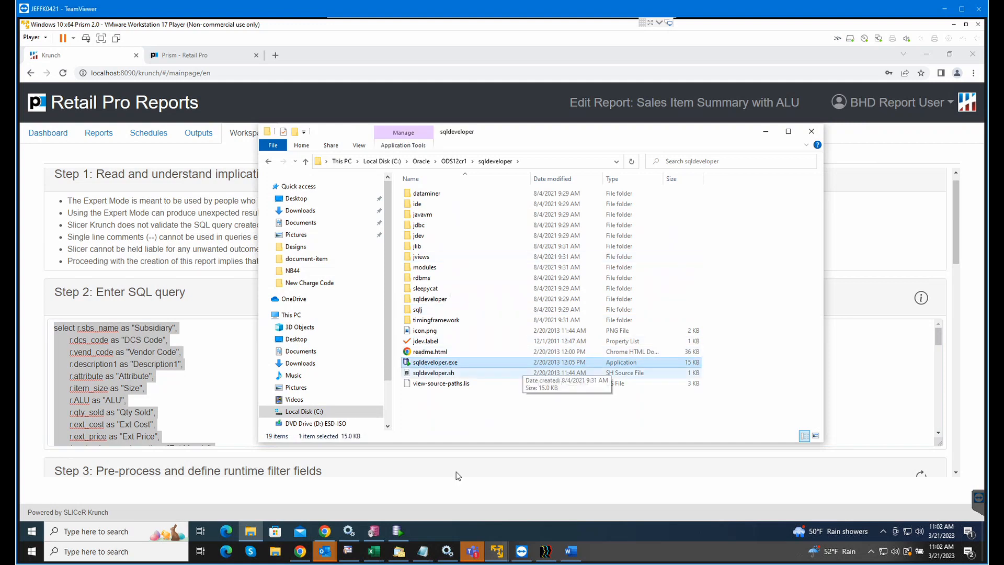
pyautogui.click(398, 532)
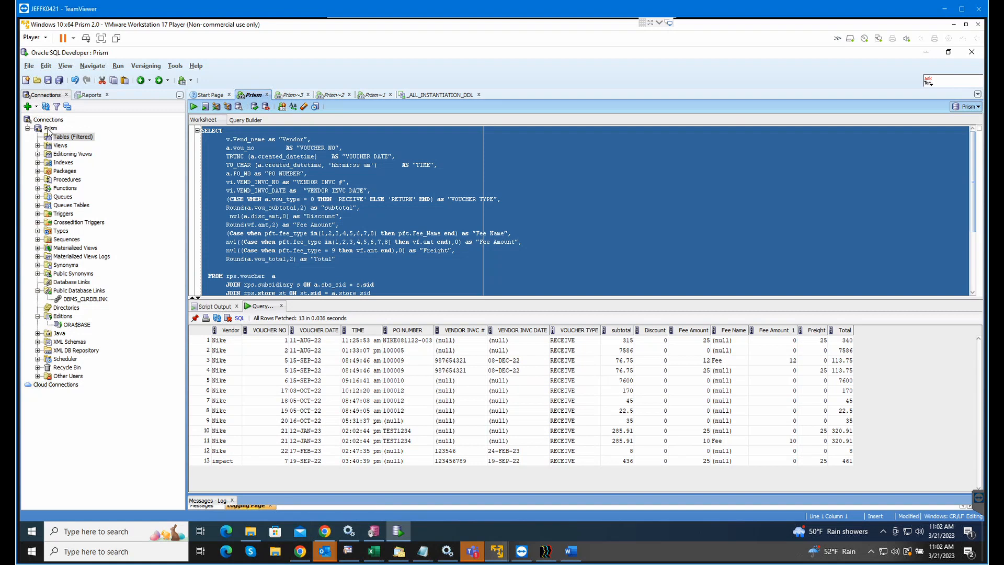
# Step: Start a new database connection with the TNS connection type and the RPROODS network alias
pyautogui.click(27, 106)
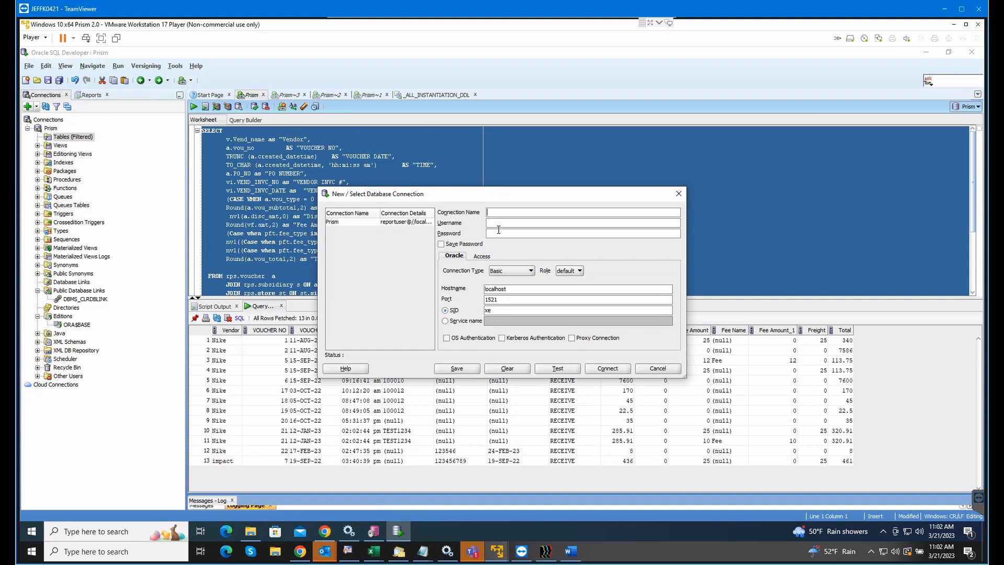
pyautogui.click(516, 271)
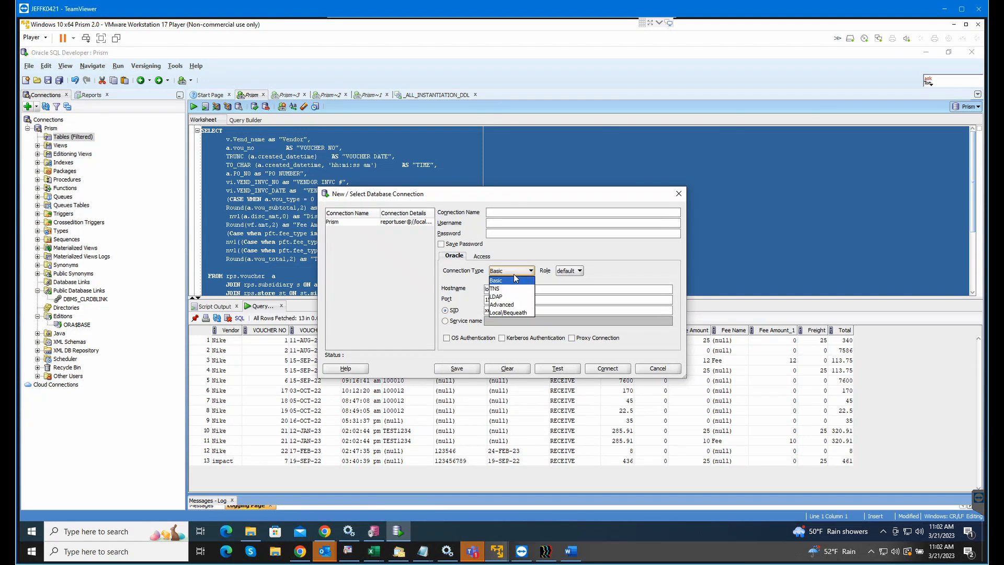
pyautogui.click(513, 289)
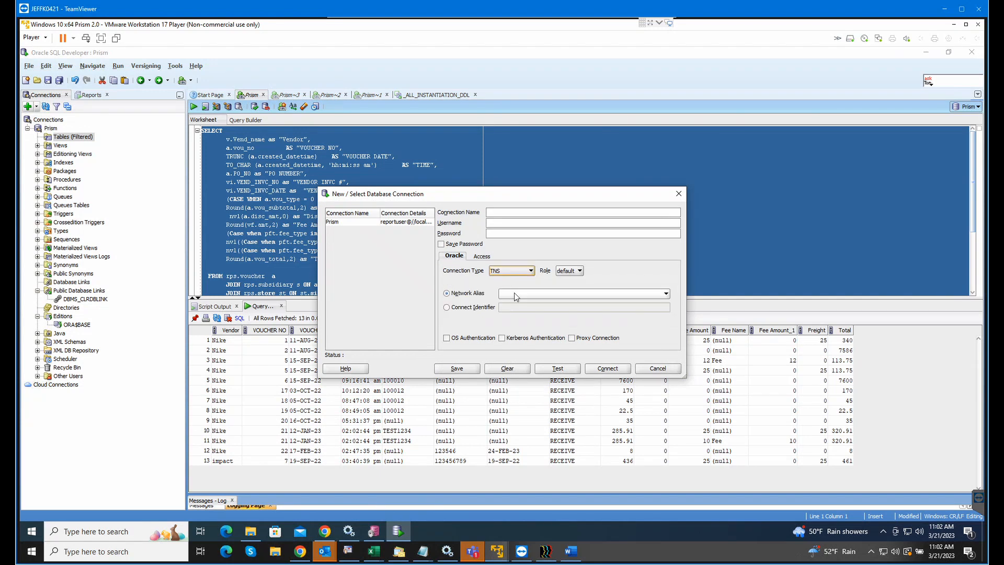
pyautogui.click(519, 294)
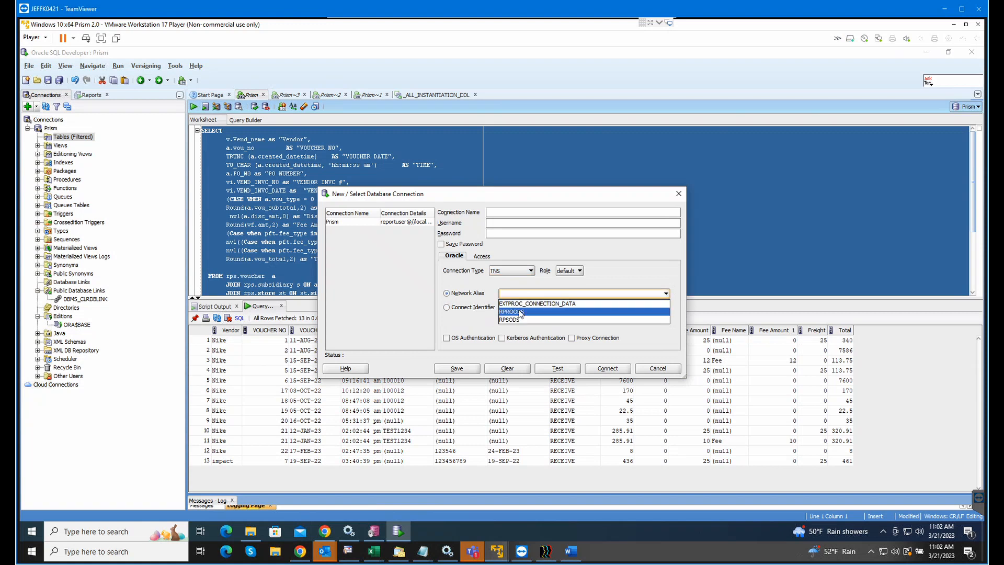
pyautogui.click(520, 310)
# Step: Enter "name" as the connection name, fill in the username, and cancel the new connection
pyautogui.click(509, 212)
pyautogui.write('name')
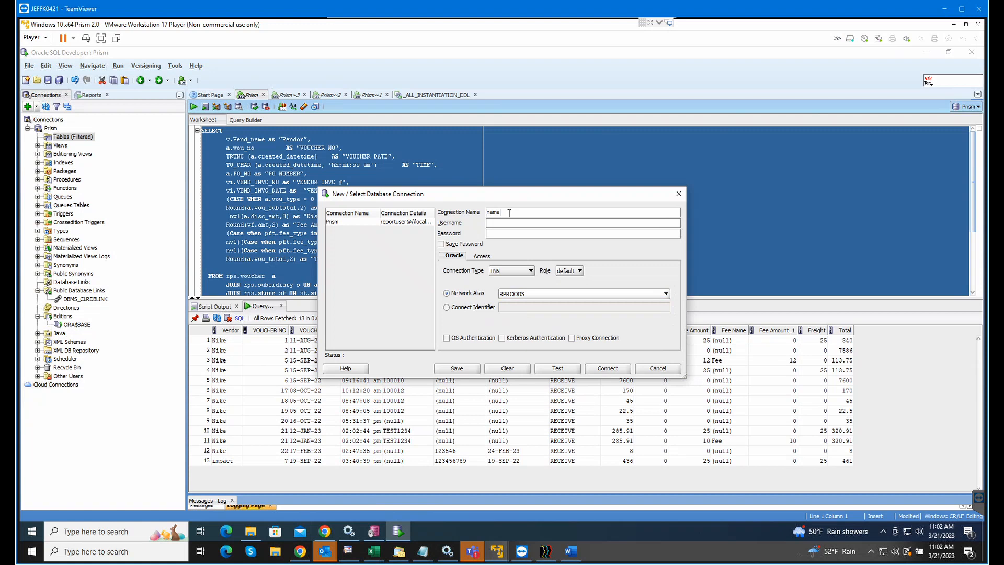
pyautogui.click(507, 224)
pyautogui.write('repor')
pyautogui.click(506, 235)
pyautogui.click(557, 369)
pyautogui.click(657, 369)
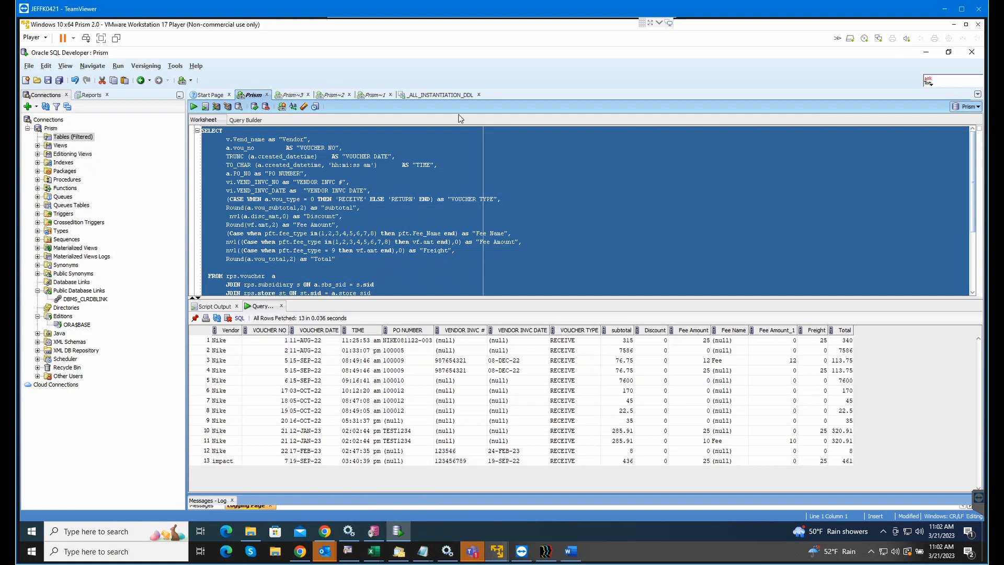
# Step: Open a new SQL worksheet on the Prism connection, paste the copied report query and run it
pyautogui.click(184, 82)
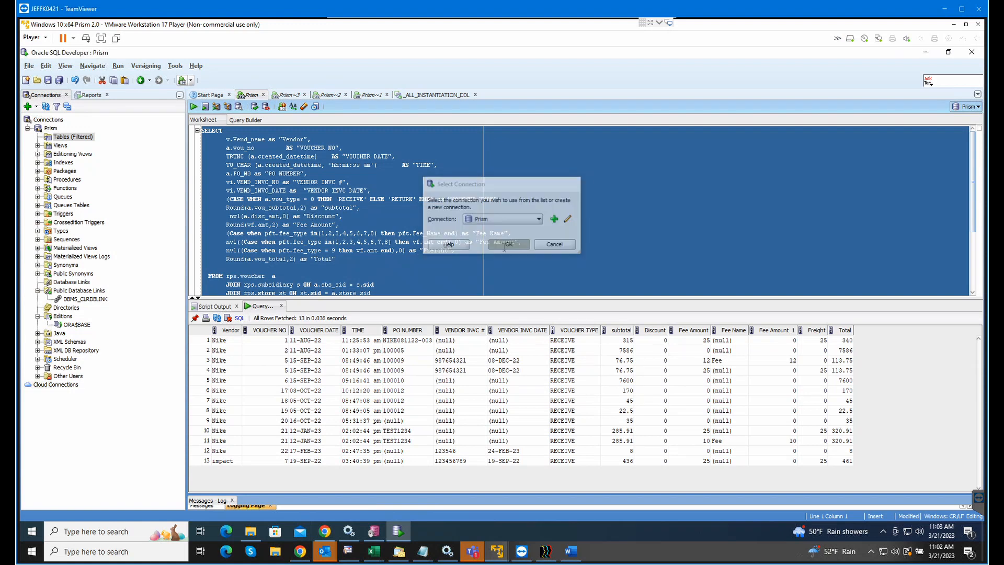
pyautogui.click(503, 246)
pyautogui.rightClick(223, 139)
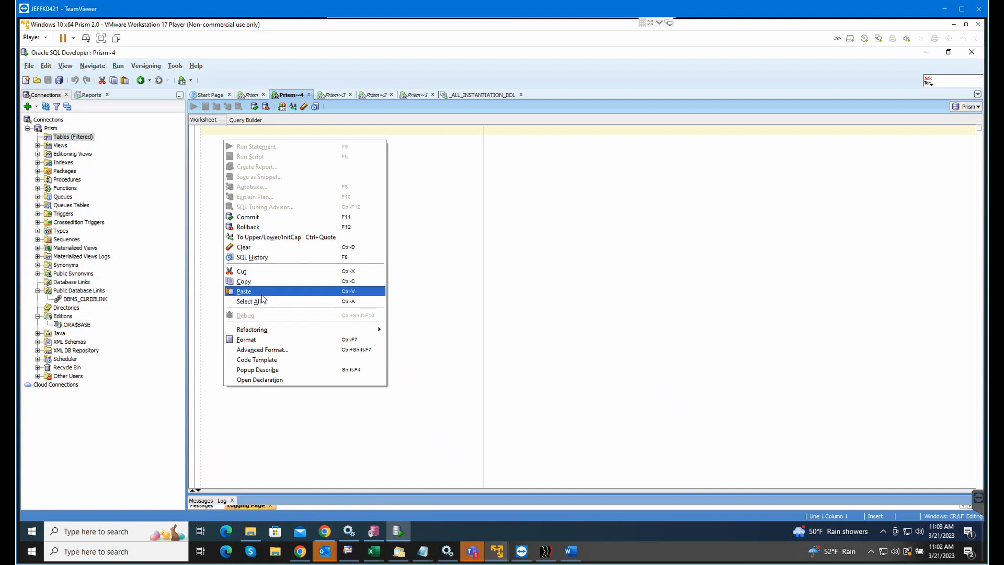
pyautogui.click(244, 291)
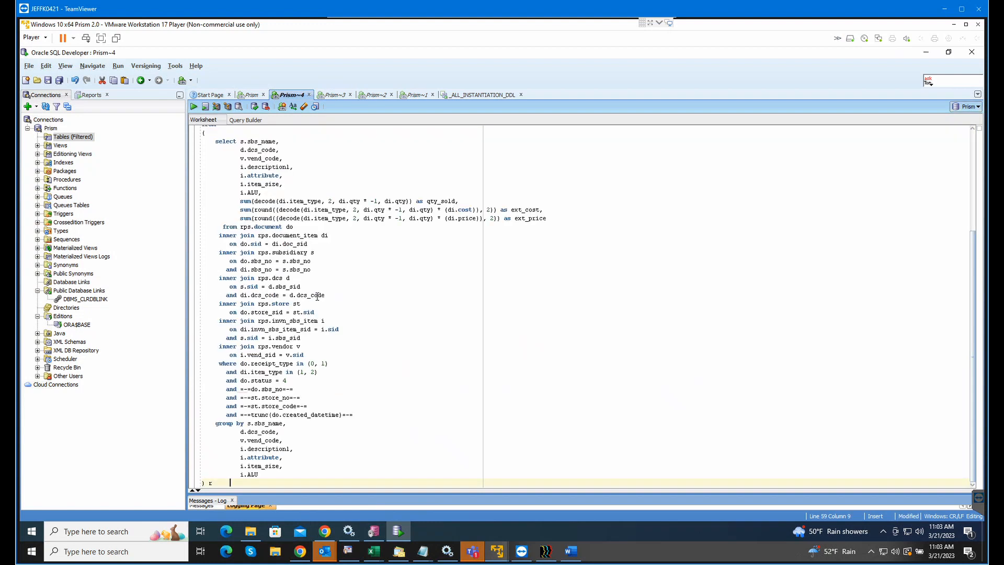
pyautogui.click(193, 106)
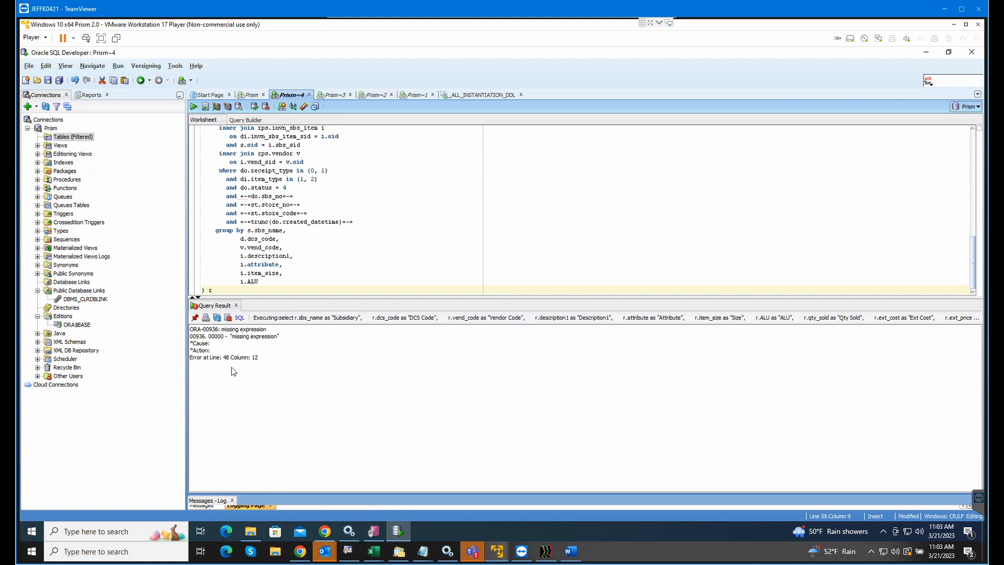
# Step: Examine the pasted query from the outer select list to the group by clause for the cause of the error
pyautogui.scroll(7, 348, 285)
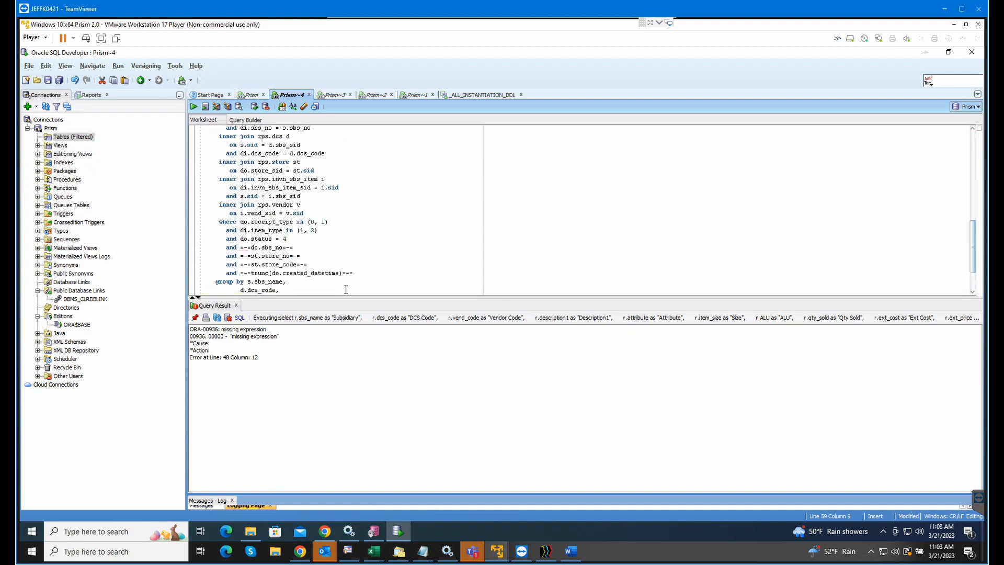
pyautogui.scroll(4, 351, 280)
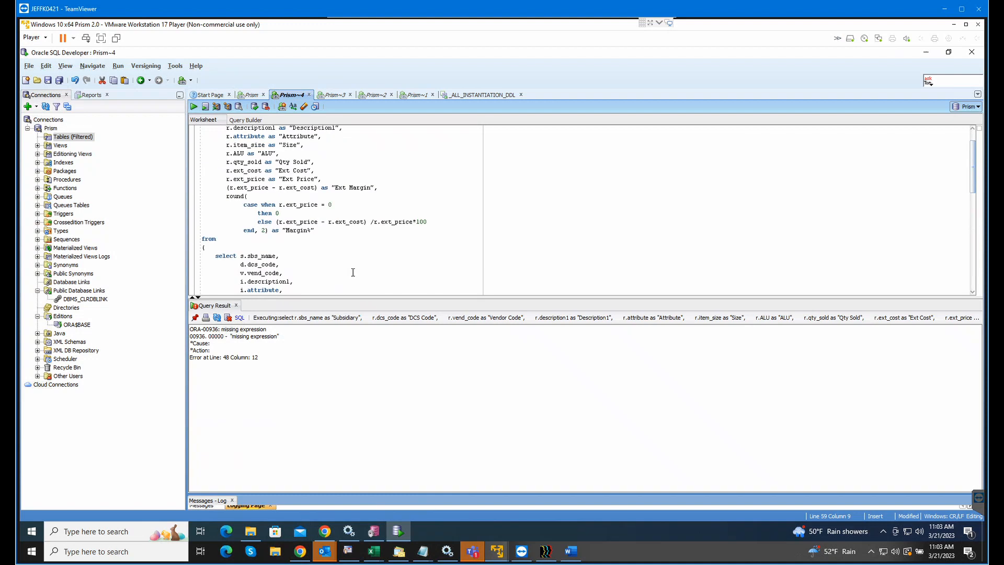
pyautogui.scroll(-4, 353, 270)
pyautogui.scroll(-4, 353, 269)
pyautogui.scroll(5, 348, 272)
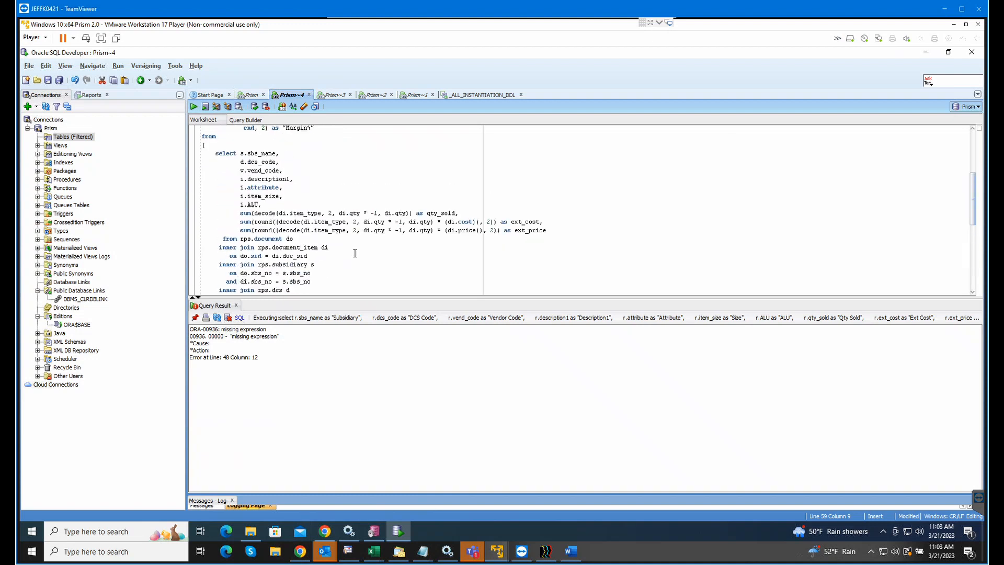
pyautogui.scroll(2, 356, 247)
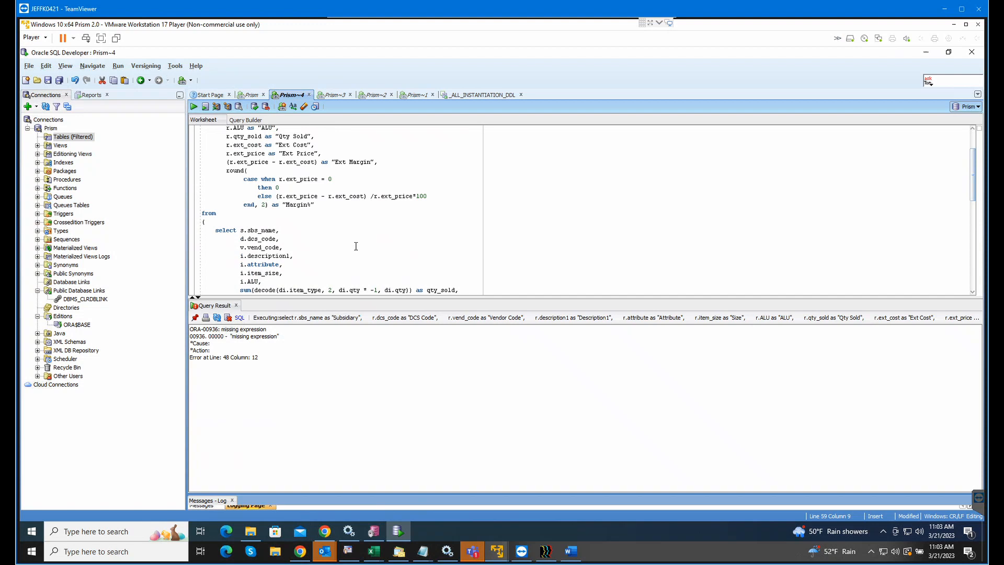
pyautogui.scroll(2, 356, 245)
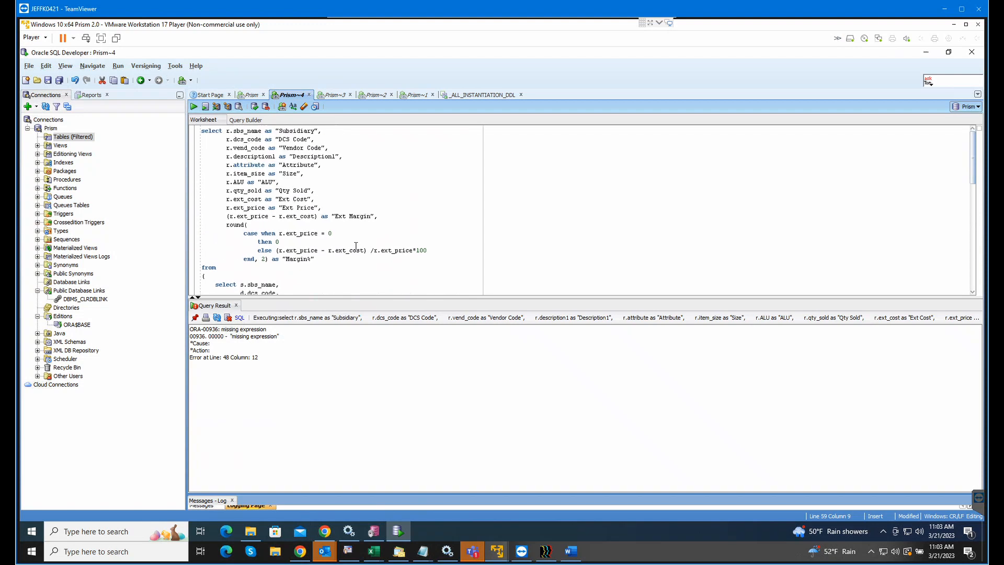
pyautogui.scroll(-8, 360, 261)
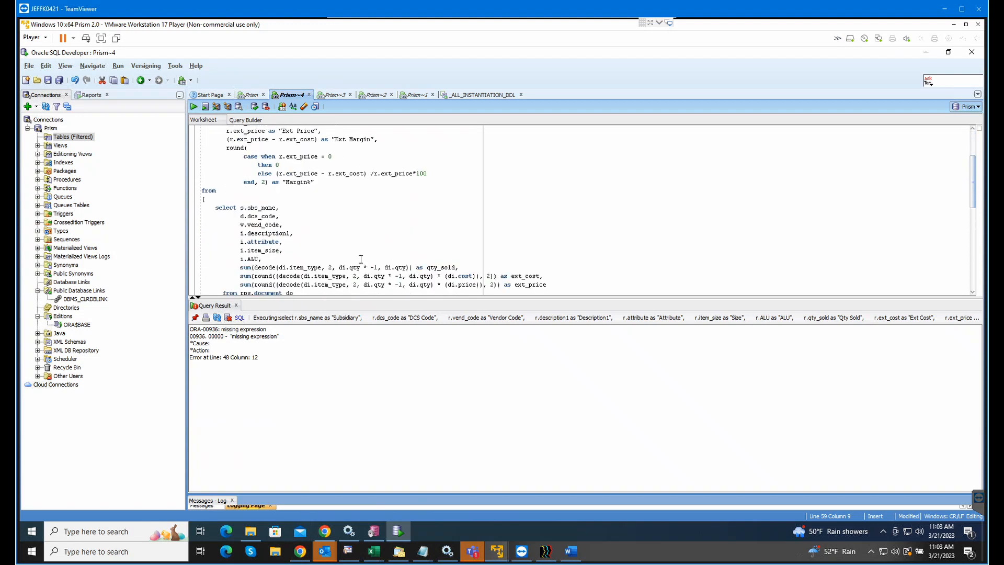
pyautogui.scroll(-5, 364, 260)
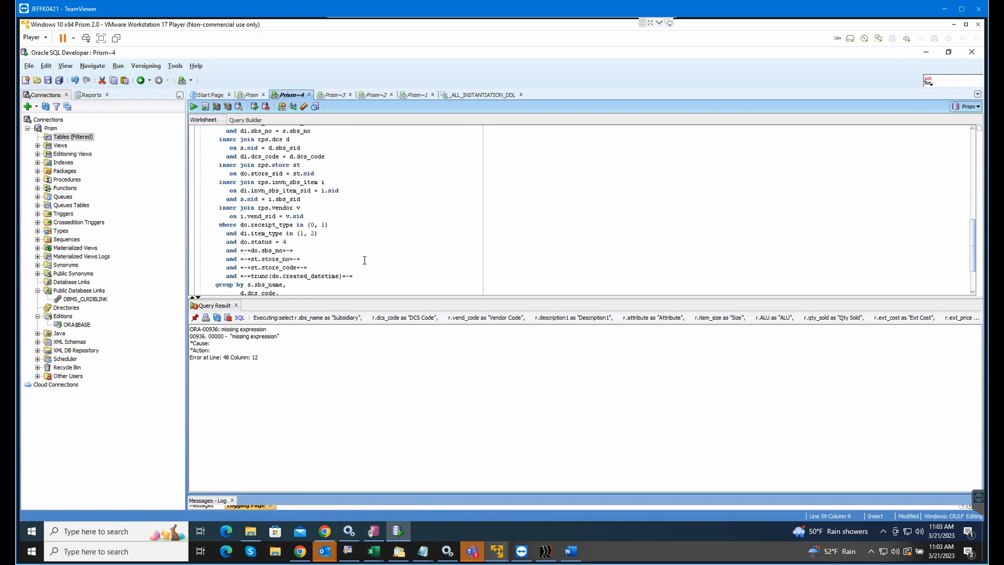
pyautogui.scroll(-1, 365, 260)
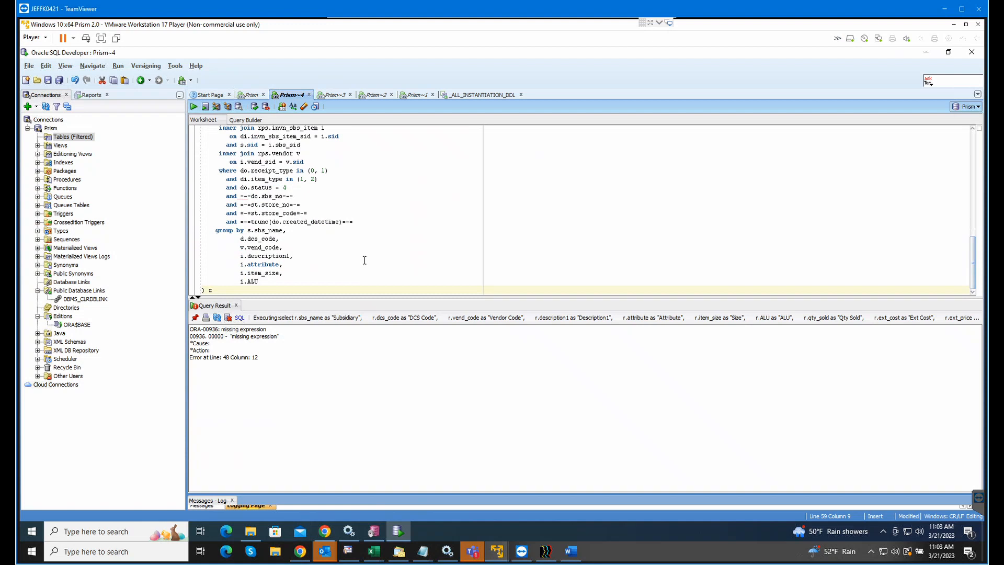
pyautogui.scroll(13, 365, 260)
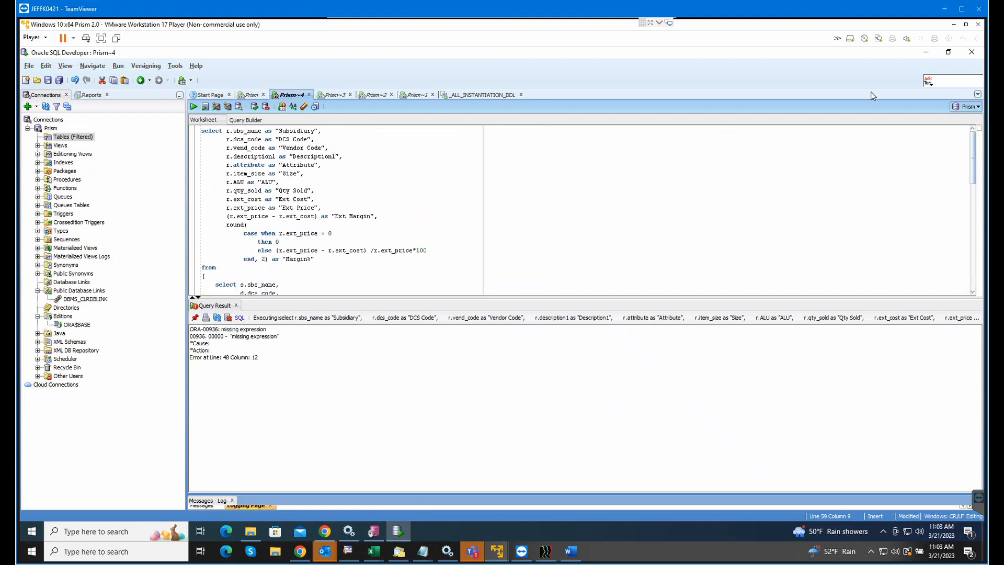
# Step: Switch to Retail Pro Reports in the other virtual machine and filter its report list by the name "Sales"
pyautogui.click(953, 24)
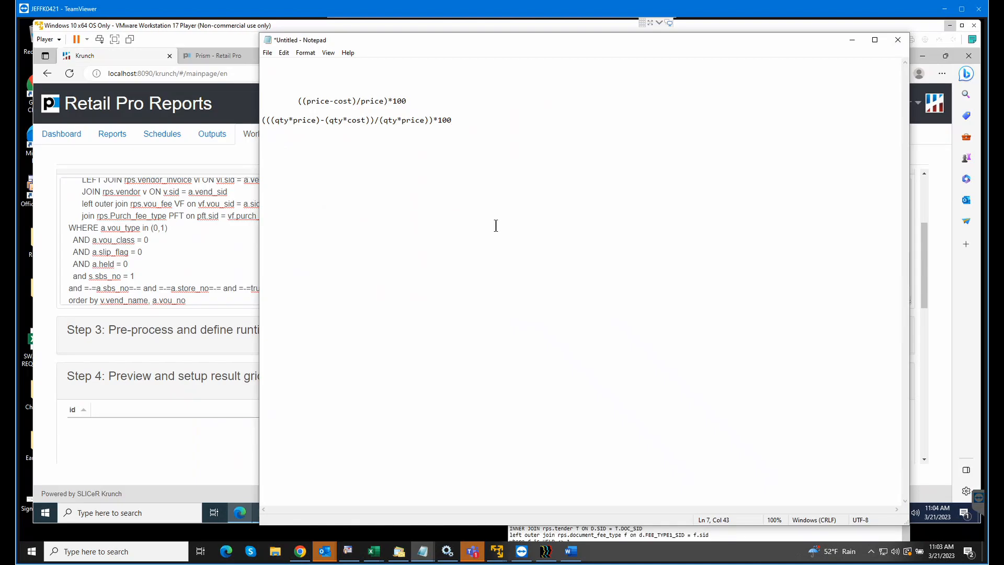
pyautogui.click(853, 41)
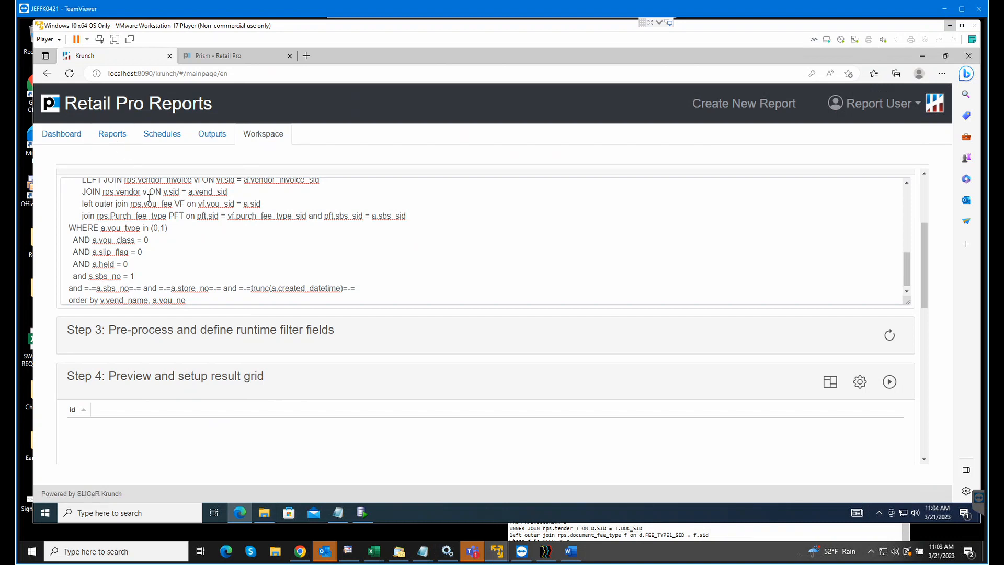
pyautogui.click(118, 139)
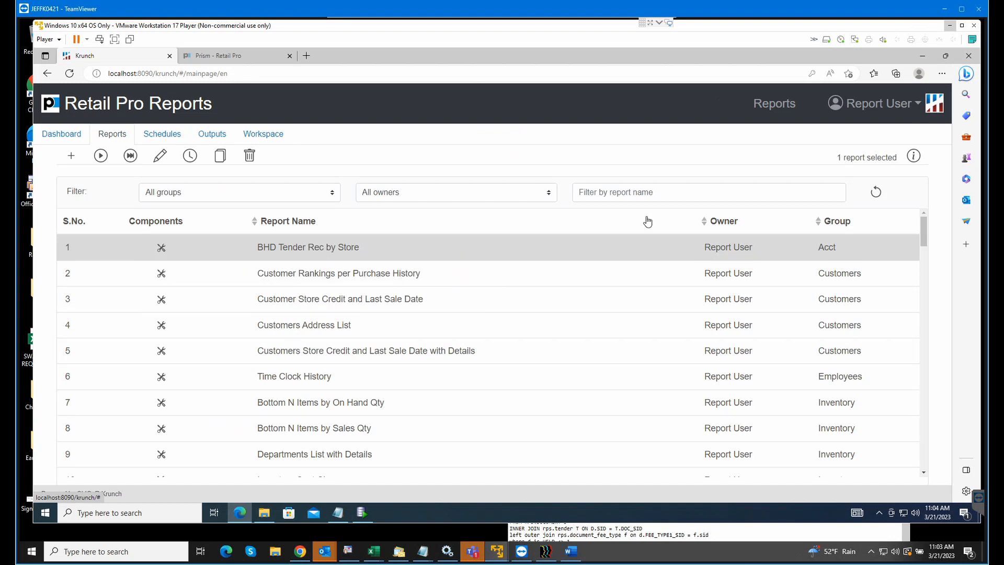
pyautogui.click(633, 192)
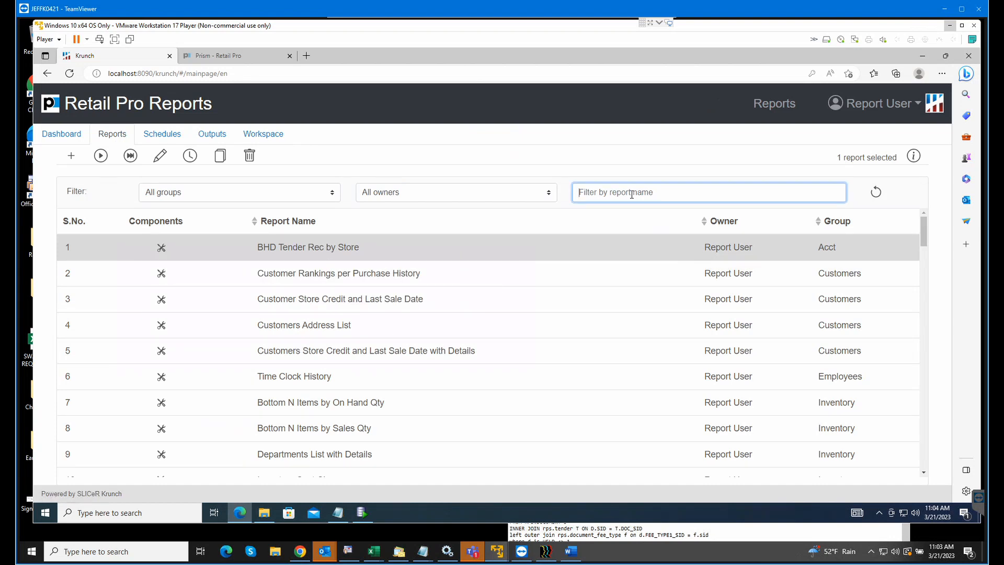
pyautogui.write('sales iten')
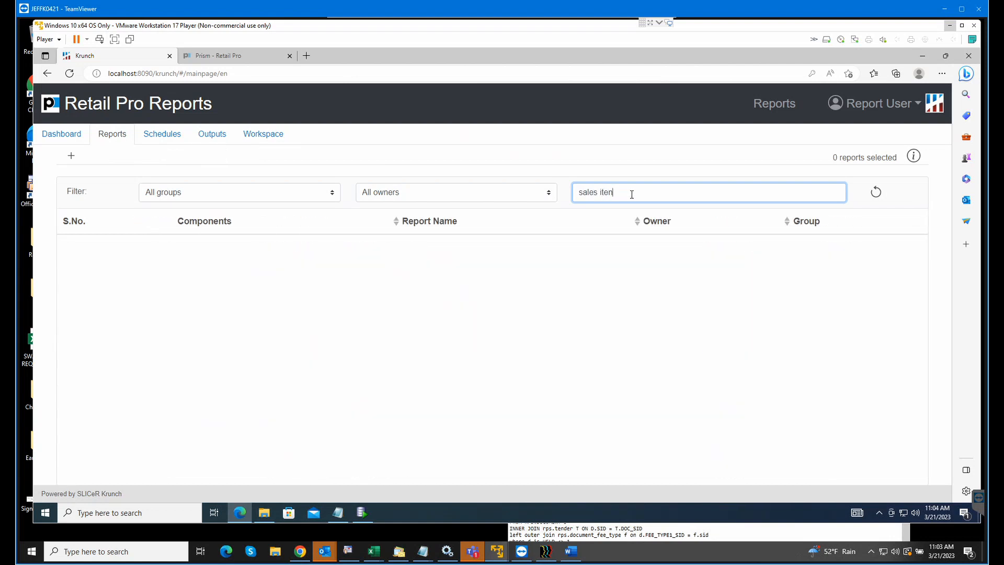
pyautogui.press('BackSpace')
pyautogui.write('m')
pyautogui.hotkey('ctrl', 'a')
pyautogui.write('Sales')
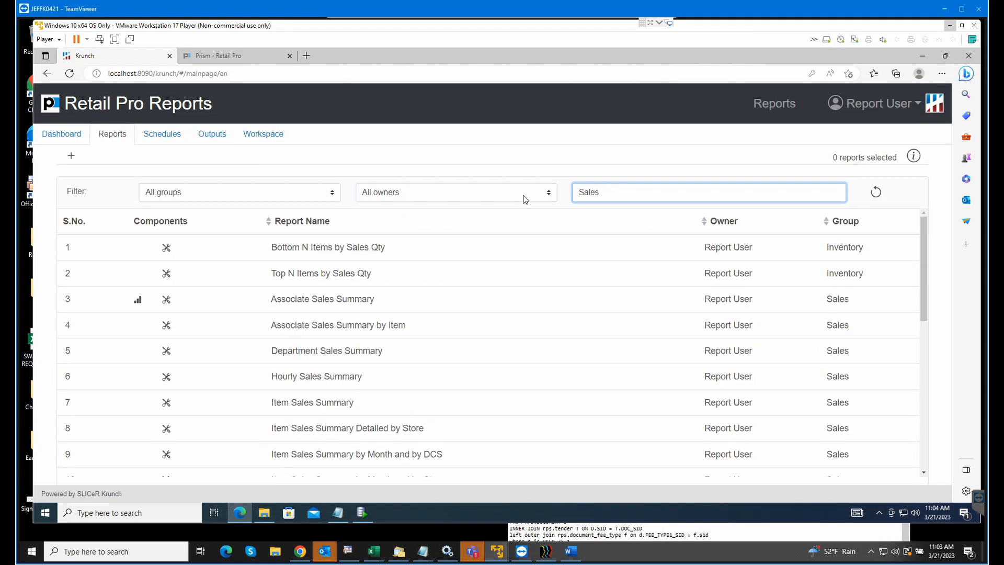
# Step: Try to narrow the "Sales" name filter to item reports, restore it to "Sales", and look through the listed reports
pyautogui.write(' it')
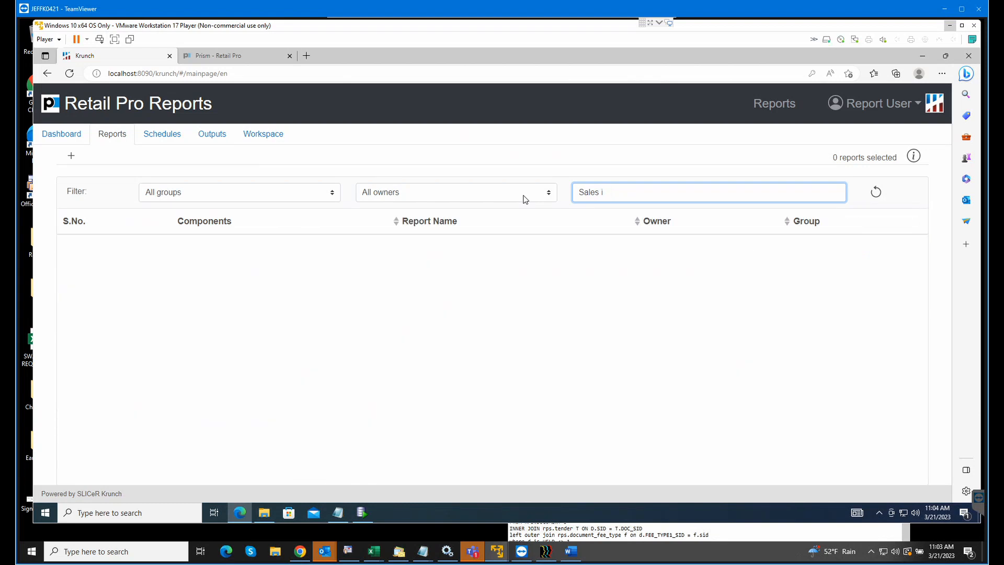
pyautogui.press('BackSpace')
pyautogui.write('I')
pyautogui.press('BackSpace')
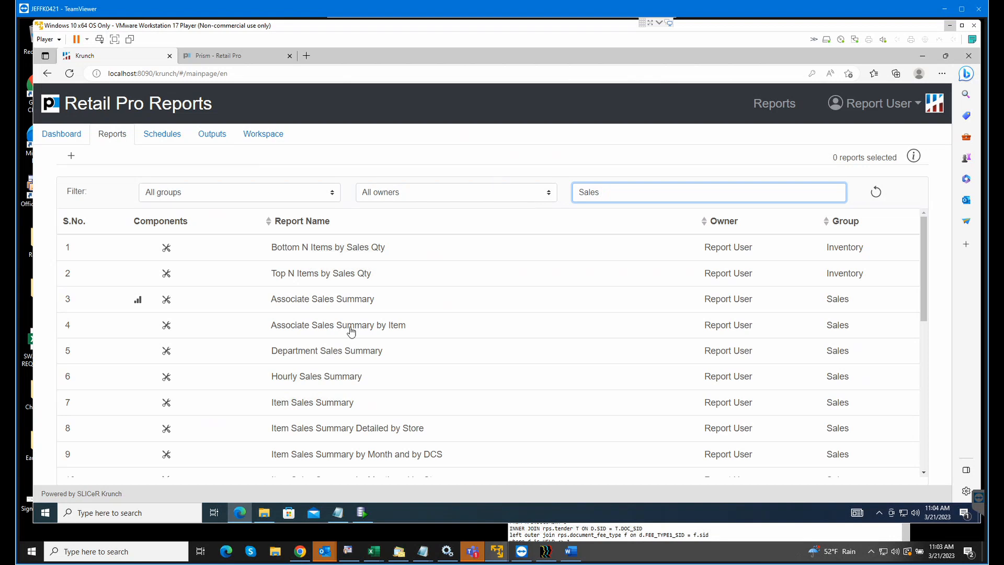
pyautogui.scroll(-3, 404, 393)
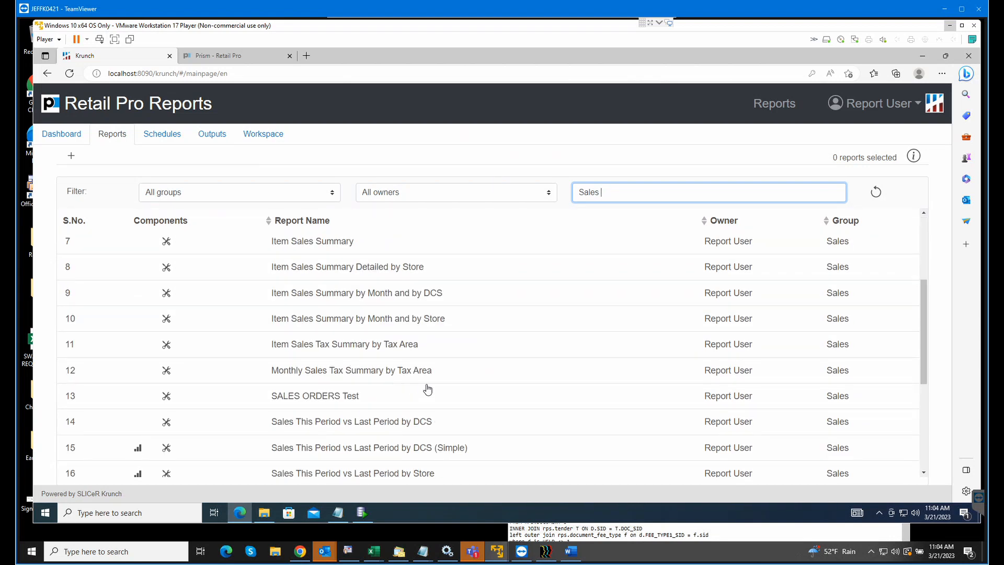
pyautogui.scroll(2, 426, 388)
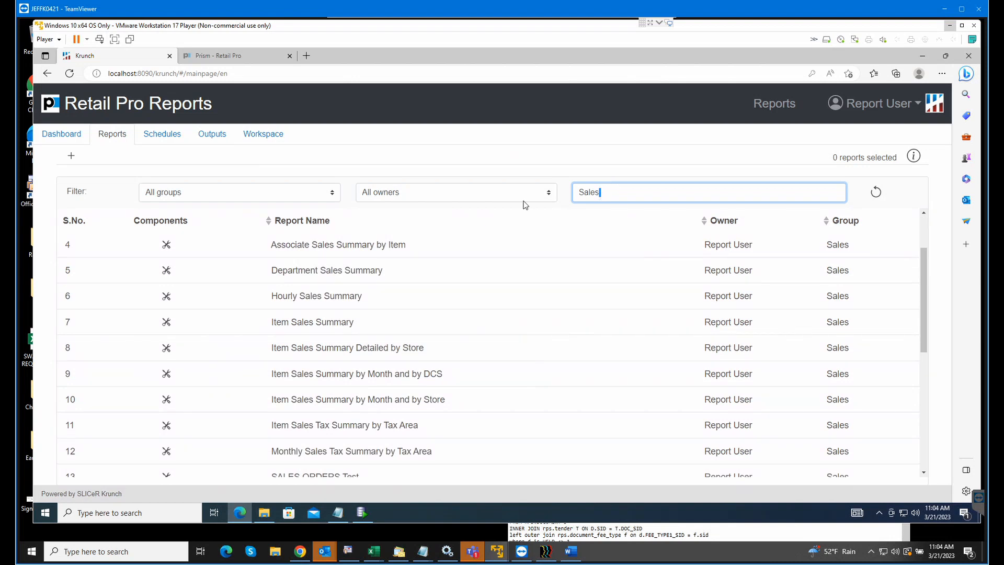
# Step: Search the report list for names containing "ALU", and clear the name filter
pyautogui.press('BackSpace')
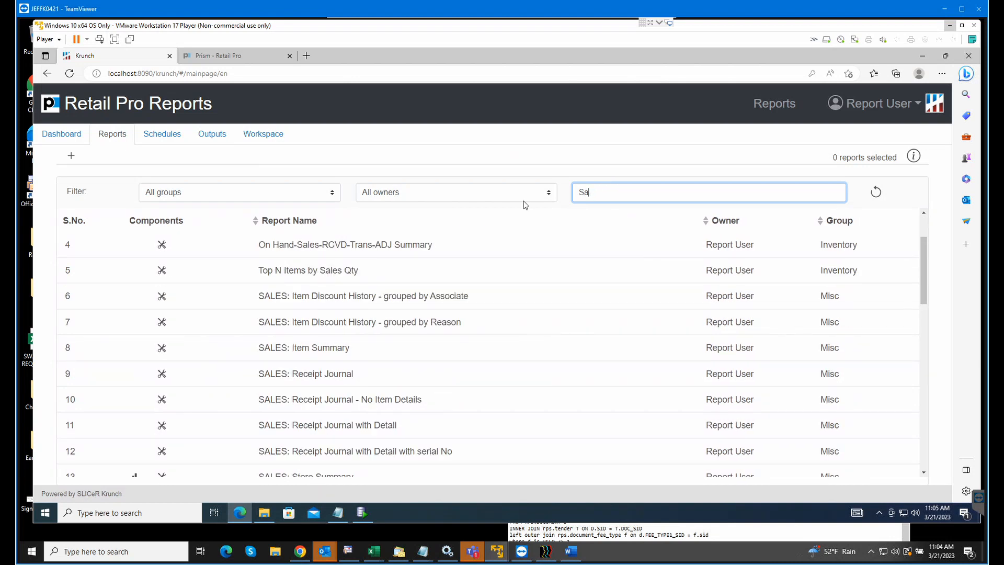
pyautogui.press('BackSpace')
pyautogui.press('BackSpace')
pyautogui.write('ALU')
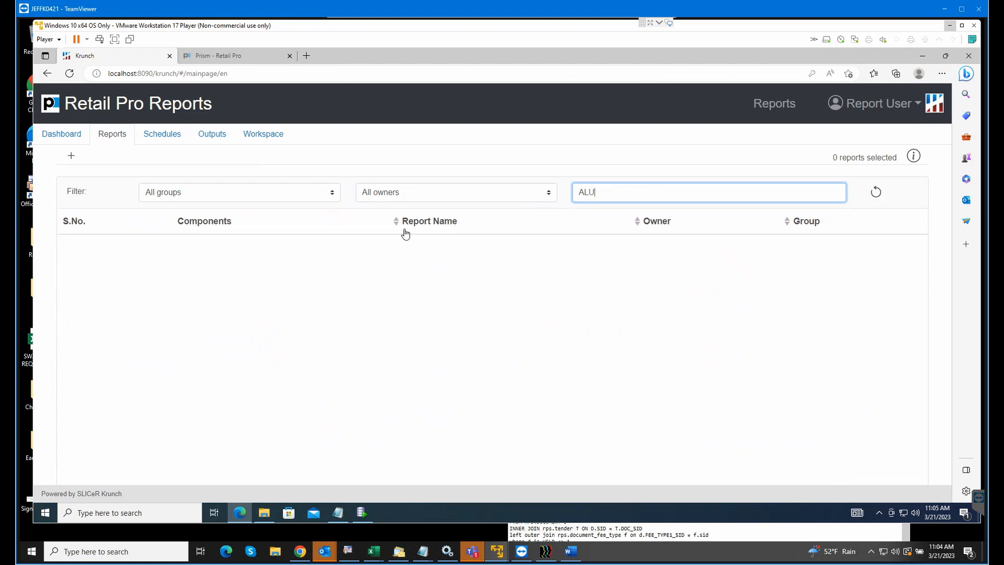
pyautogui.moveTo(559, 194); pyautogui.dragTo(528, 204)
pyautogui.press('Delete')
pyautogui.press('Delete')
pyautogui.press('Delete')
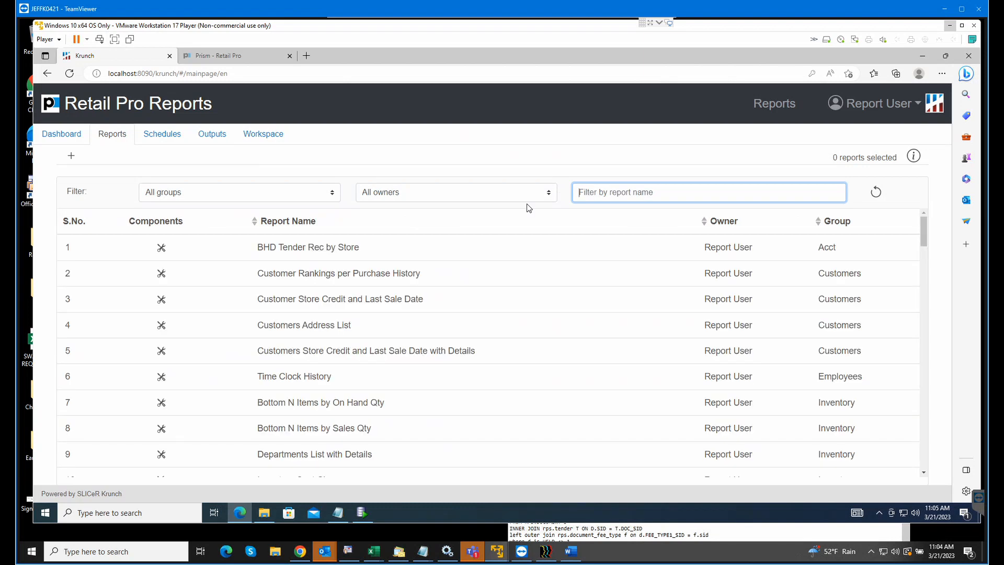
# Step: Open a new schedule for the BHD Tender Rec by Store report, view its frequency options, and return to the report list
pyautogui.click(175, 144)
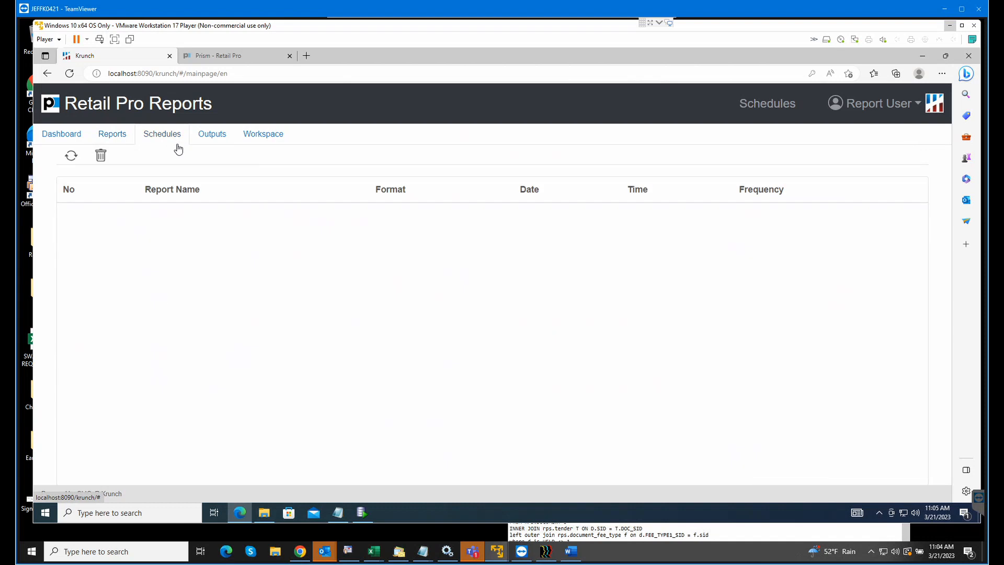
pyautogui.click(110, 134)
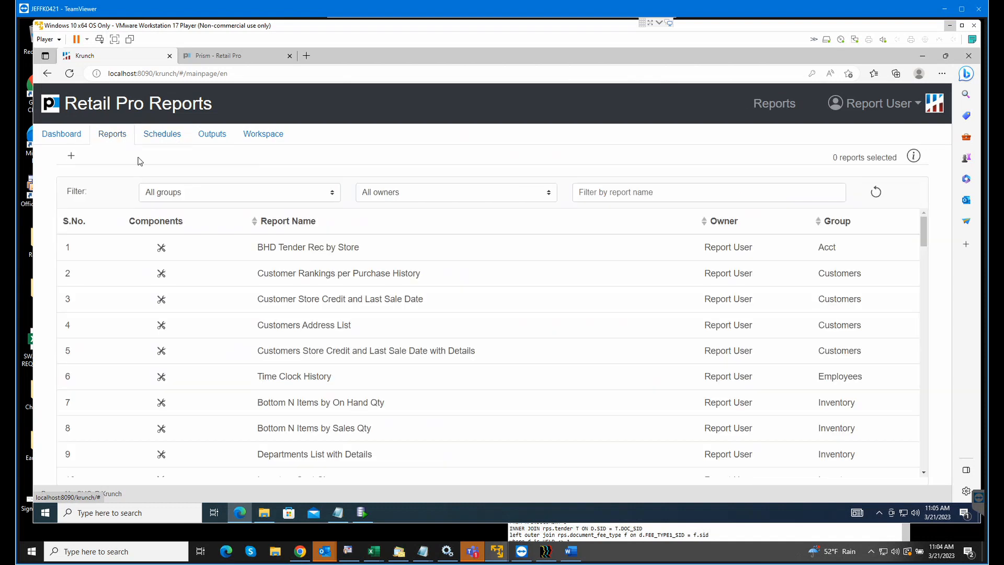
pyautogui.click(275, 250)
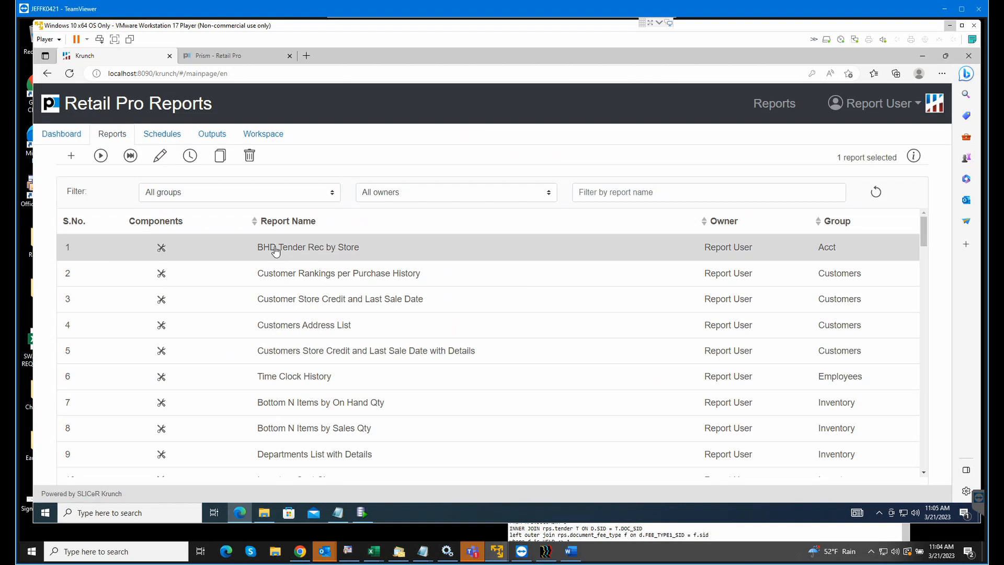
pyautogui.click(190, 163)
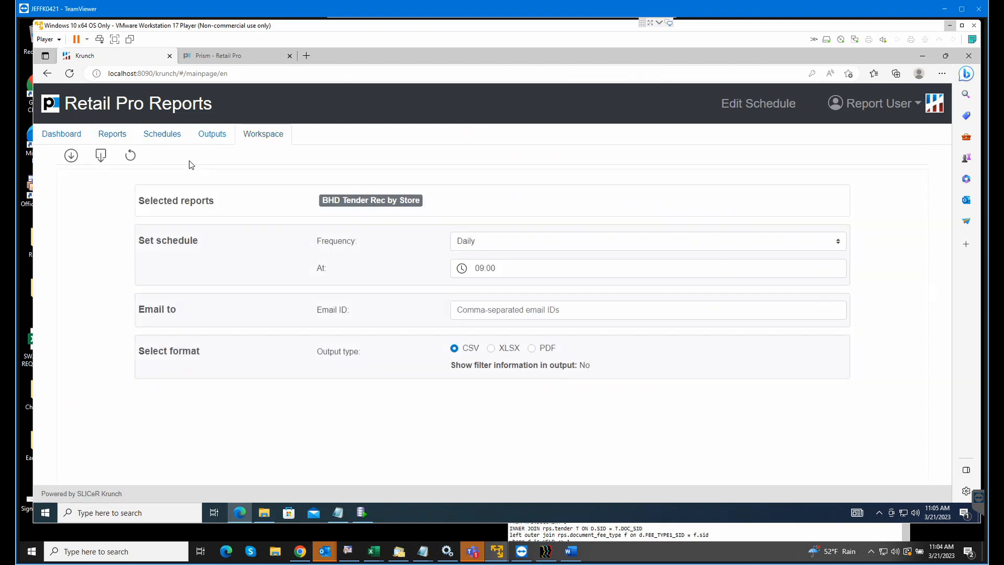
pyautogui.click(484, 244)
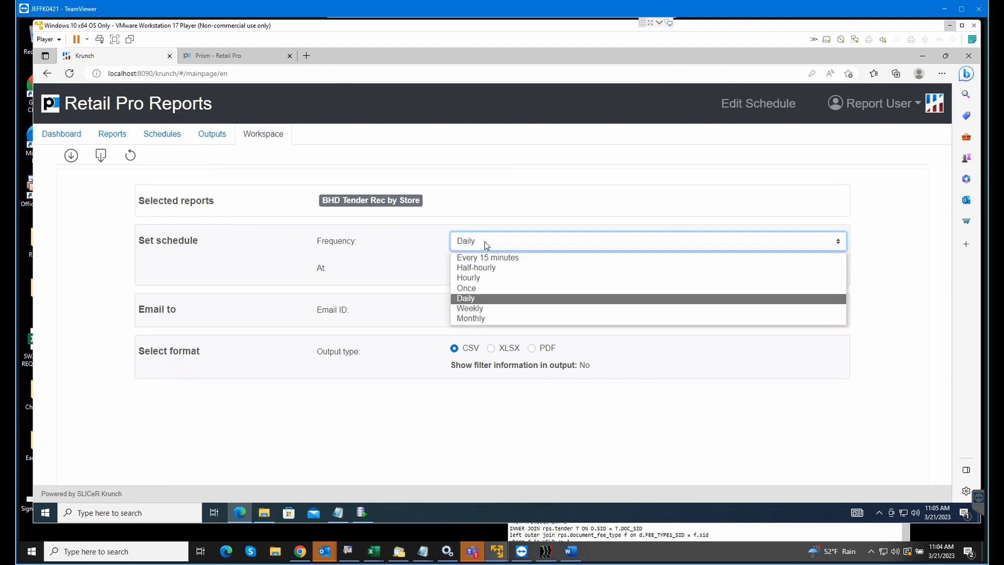
pyautogui.click(486, 244)
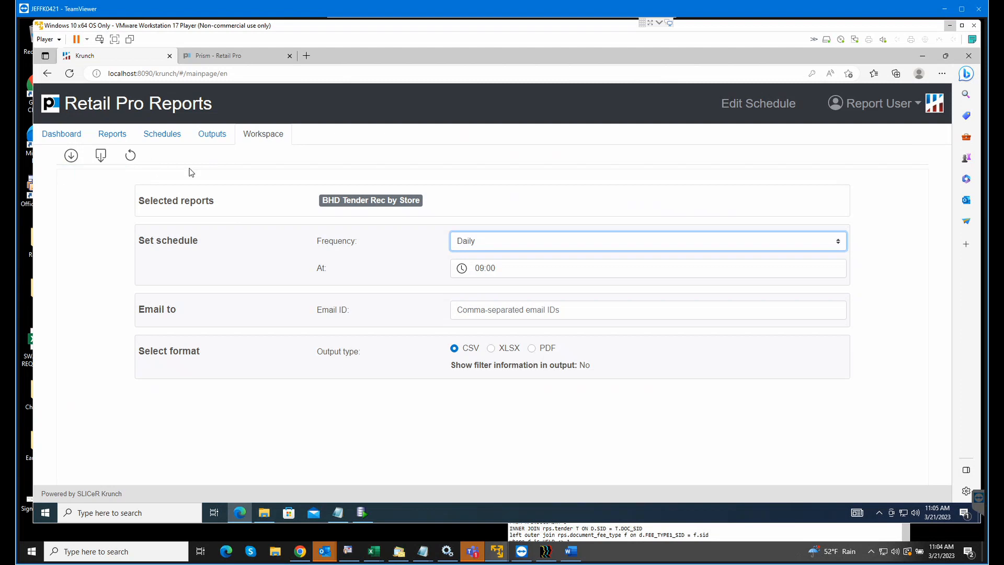
pyautogui.click(121, 137)
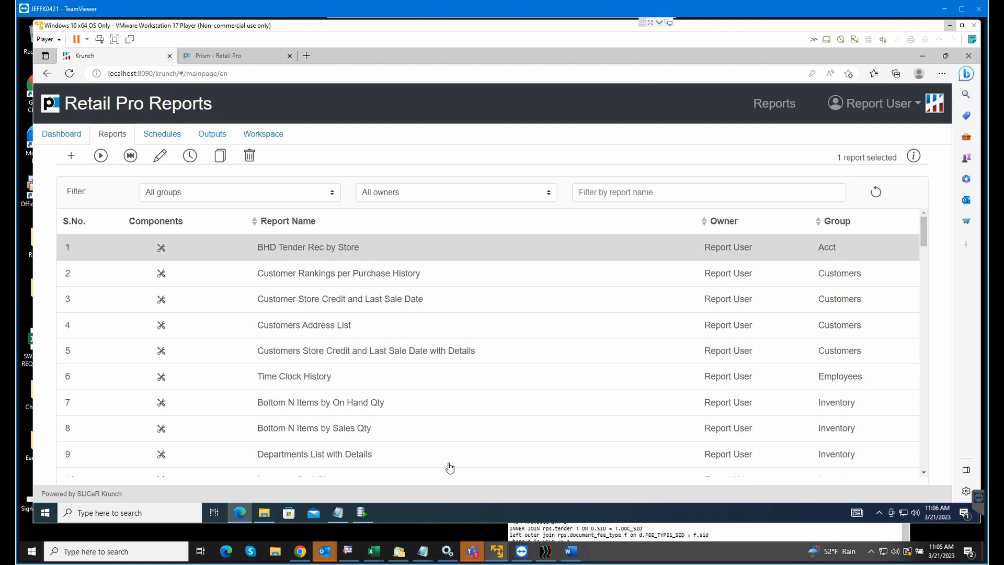
# Step: Switch to the webinar agenda in Word, check its remaining items down to the filter section, and return to Retail Pro Reports
pyautogui.click(571, 558)
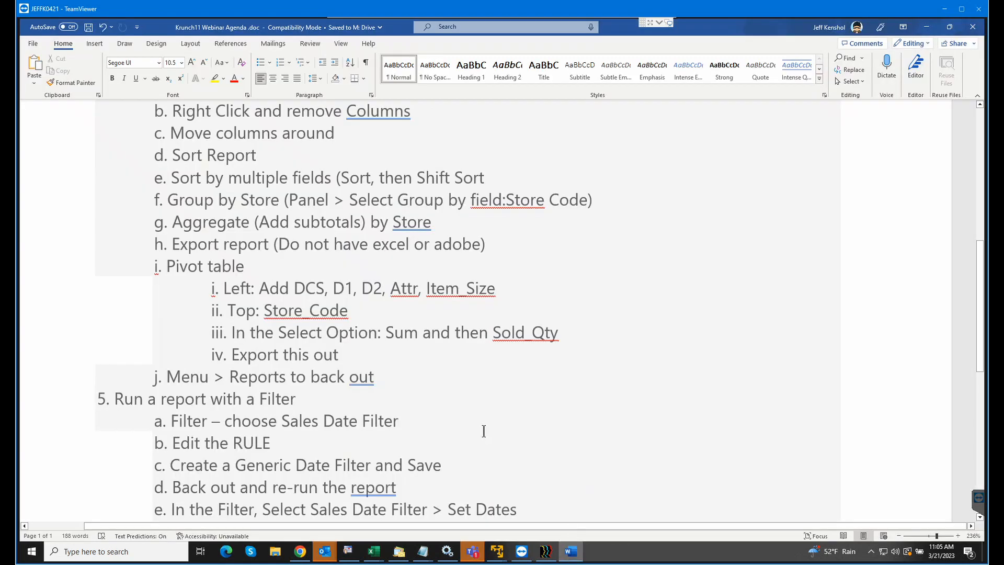
pyautogui.scroll(-1, 481, 416)
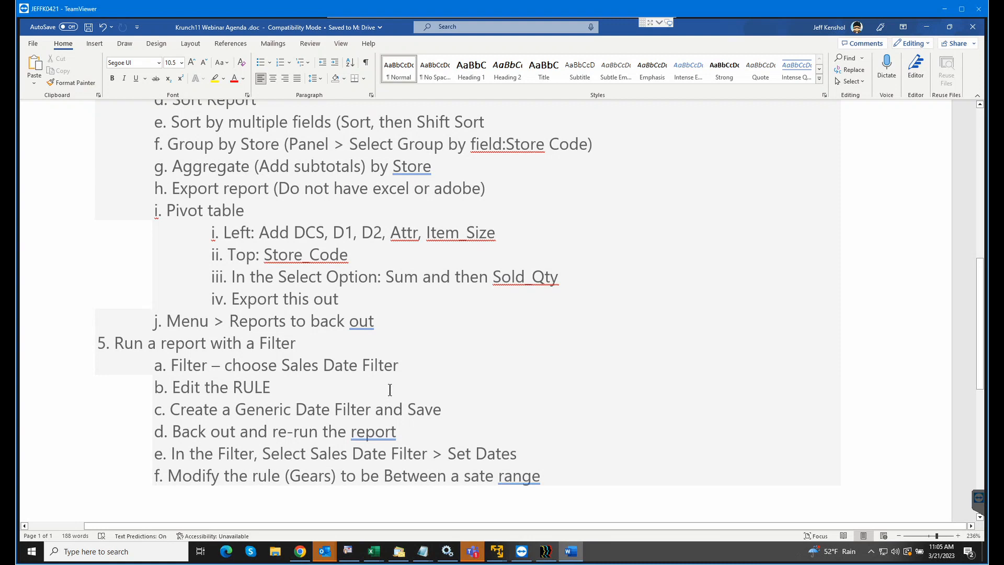
pyautogui.click(927, 26)
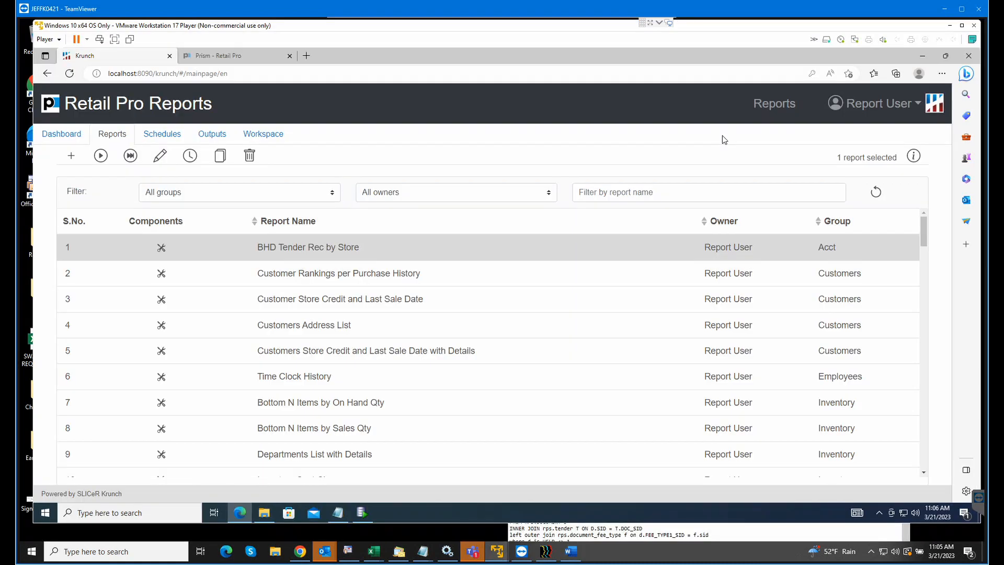
# Step: Find the SALES: Store Summary report in the list and try to run it
pyautogui.scroll(-7, 189, 337)
pyautogui.scroll(-15, 191, 337)
pyautogui.scroll(4, 193, 336)
pyautogui.scroll(3, 193, 336)
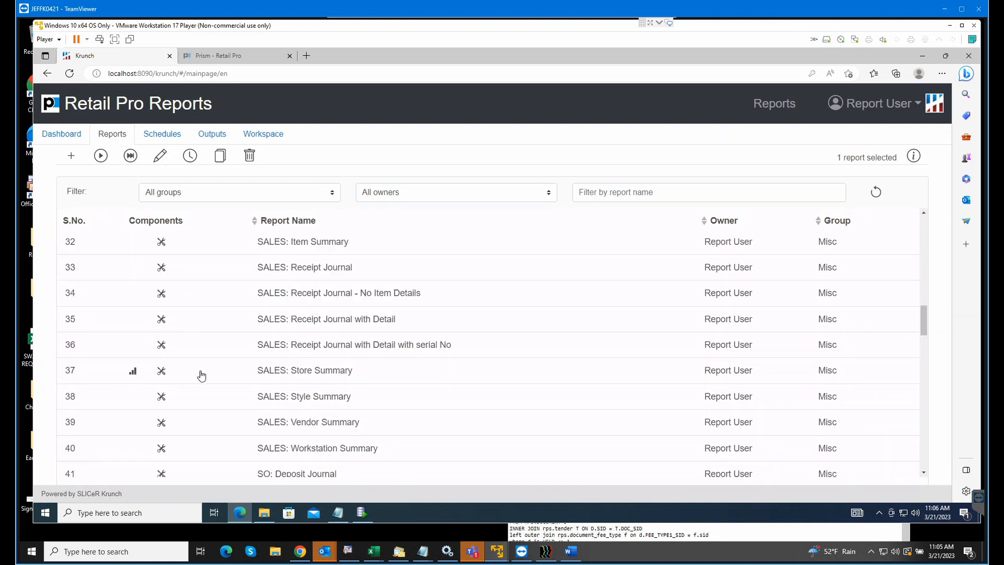
pyautogui.click(201, 375)
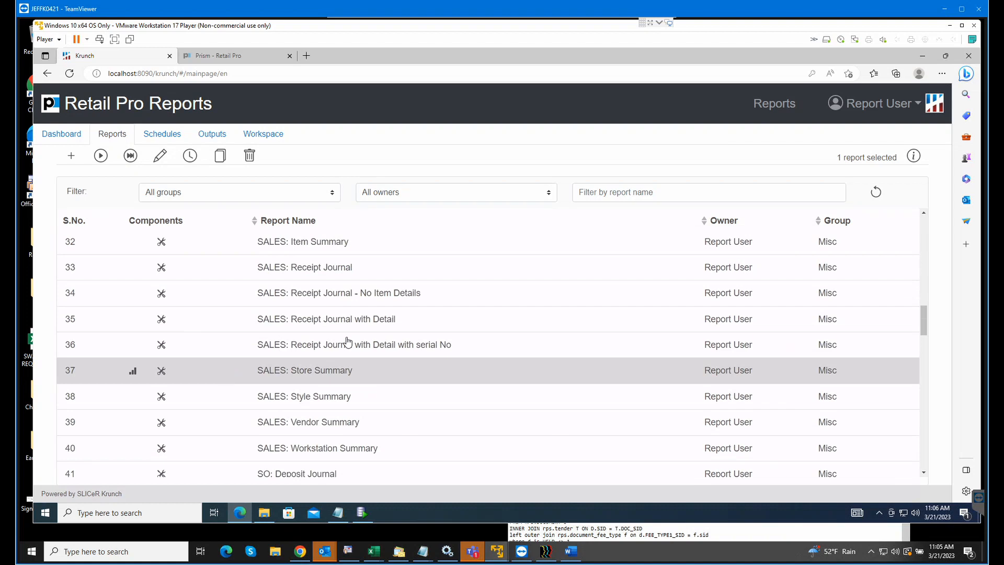
pyautogui.click(134, 161)
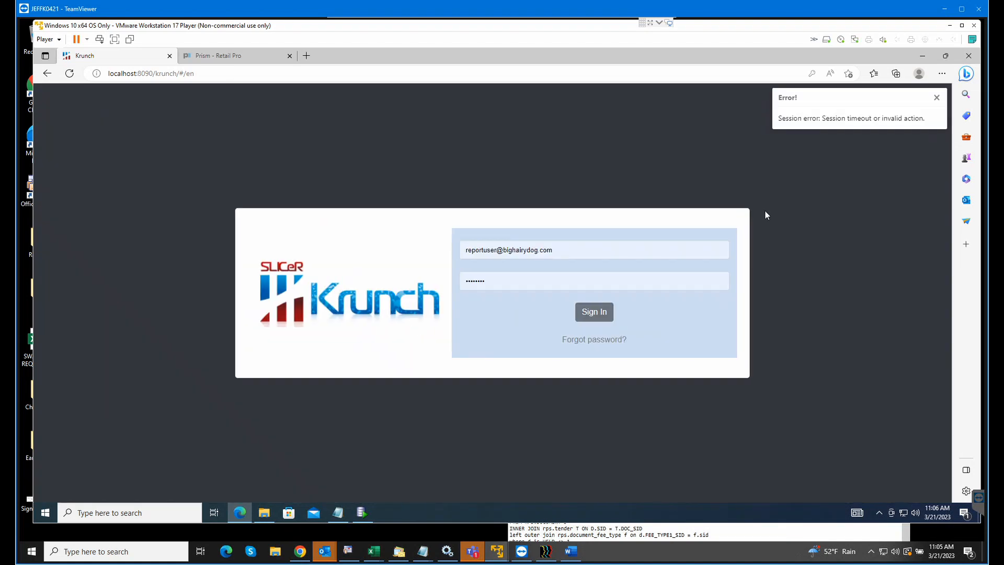
# Step: Sign back in with the saved credentials and run the SALES: Store Summary report
pyautogui.click(937, 97)
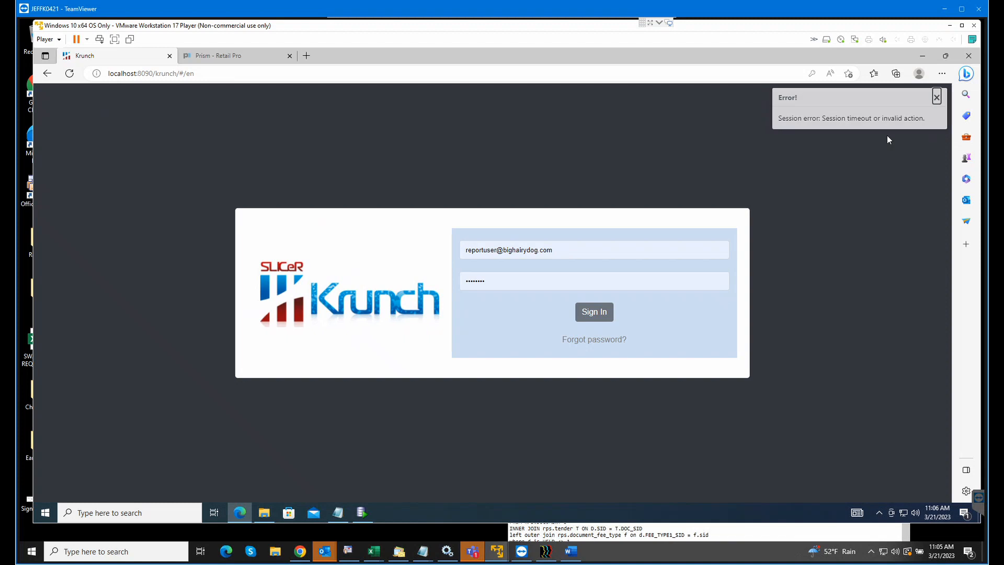
pyautogui.click(590, 314)
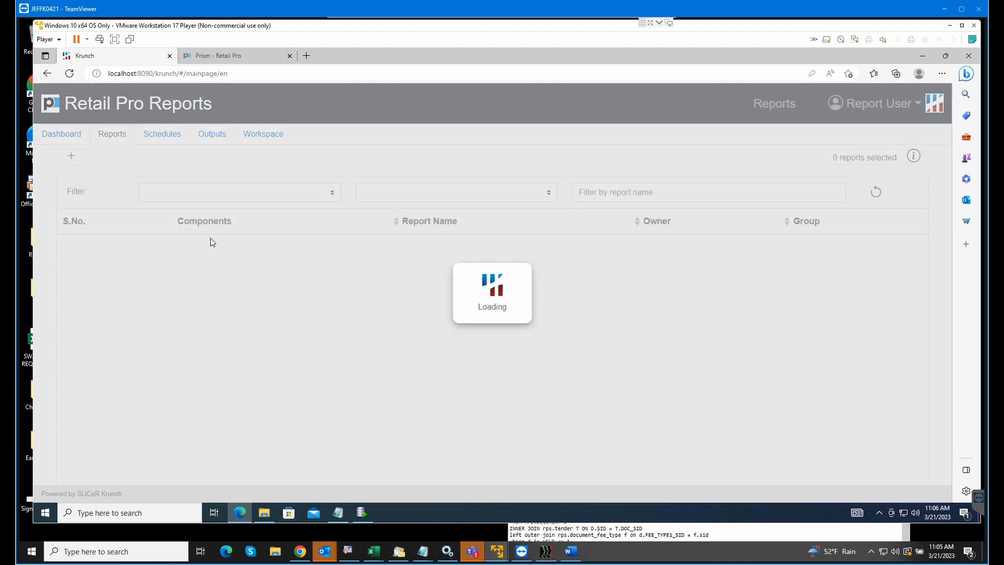
pyautogui.scroll(-12, 220, 363)
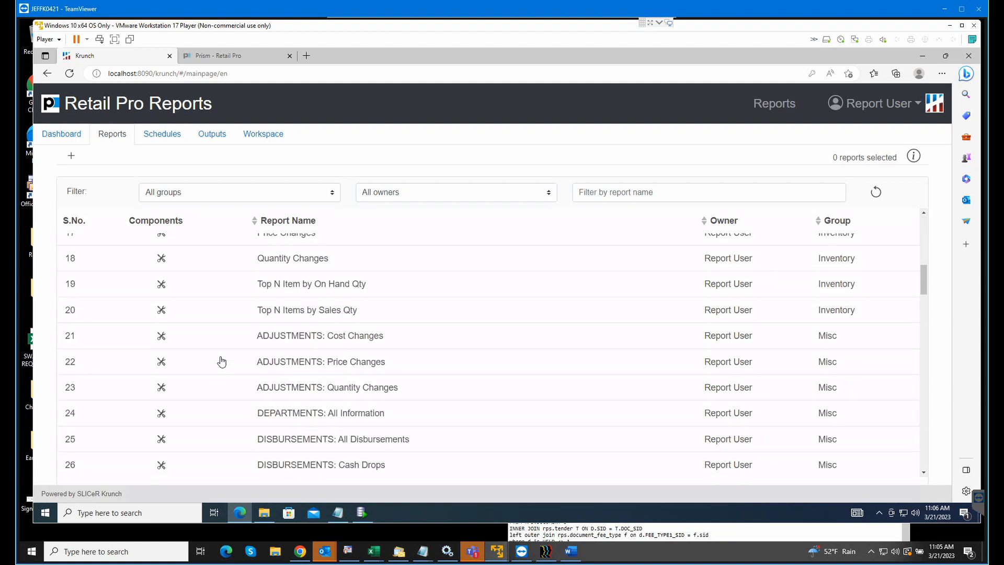
pyautogui.scroll(-7, 223, 360)
pyautogui.scroll(3, 213, 348)
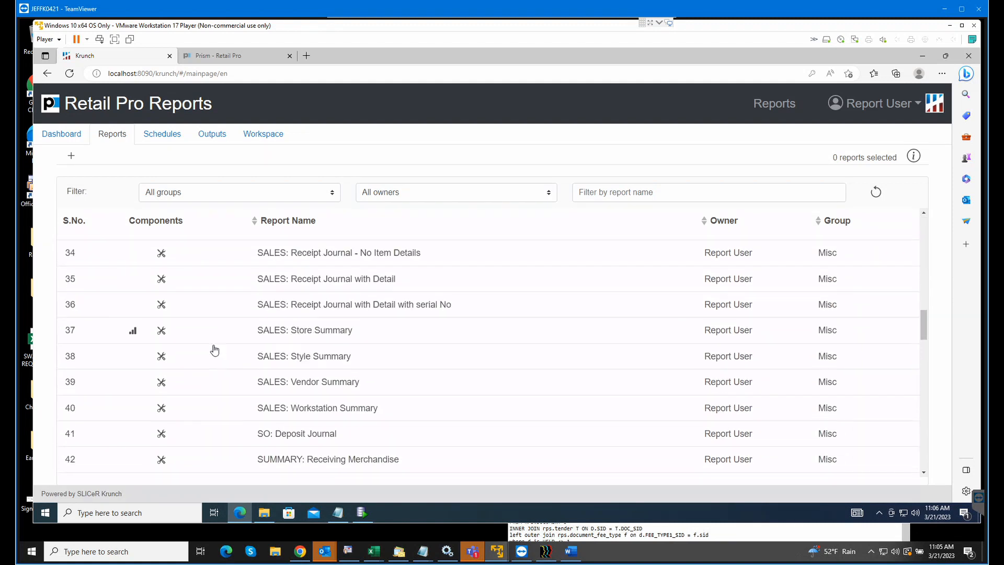
pyautogui.click(205, 339)
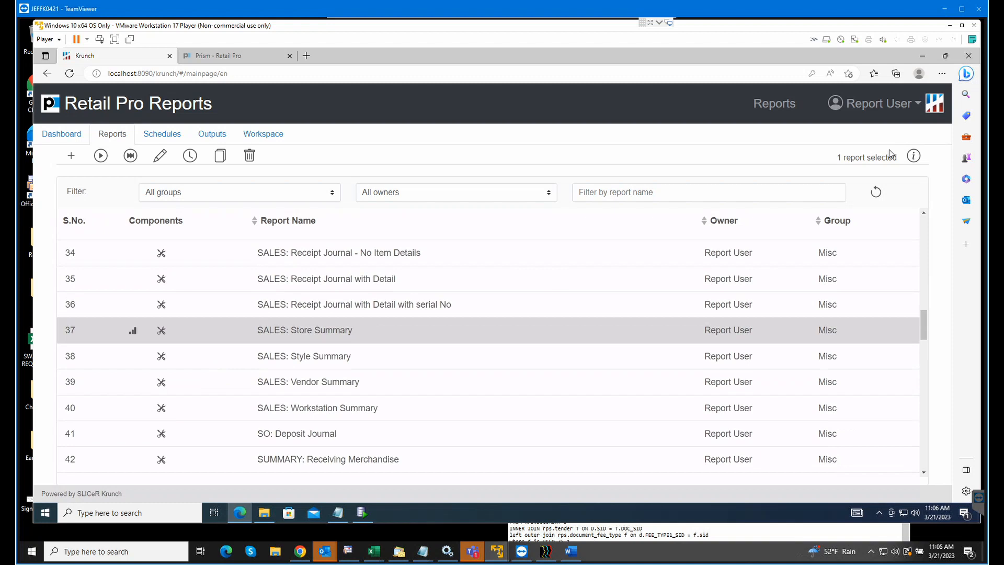
pyautogui.click(130, 156)
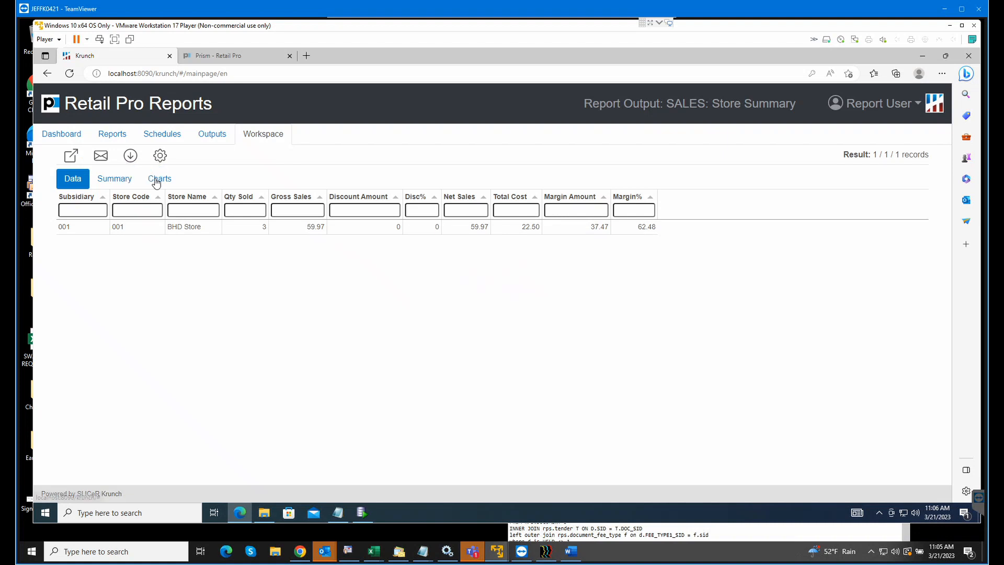
# Step: View the Total Sales by Store chart in the report output and return to the report list
pyautogui.click(174, 184)
pyautogui.moveTo(568, 305)
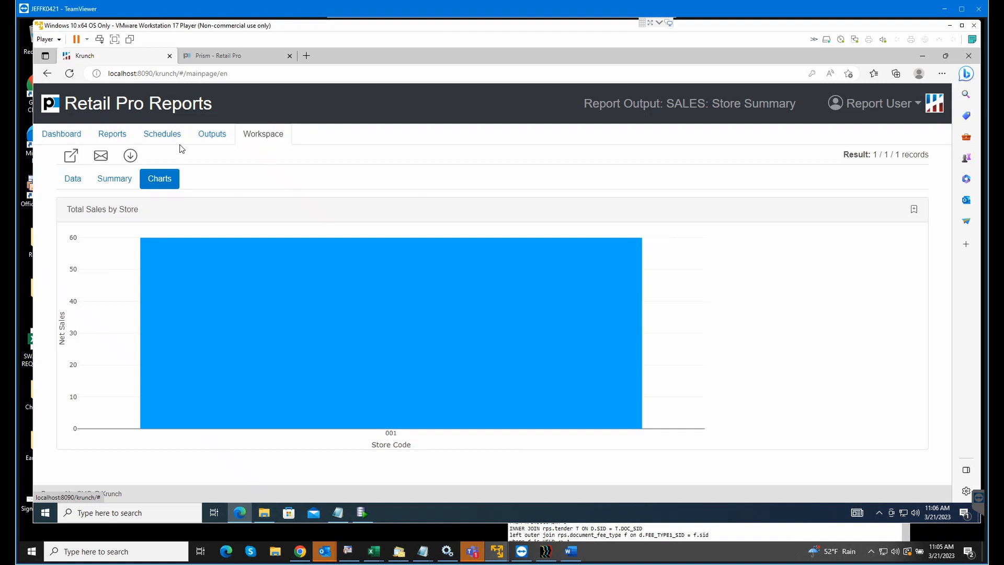
pyautogui.click(113, 142)
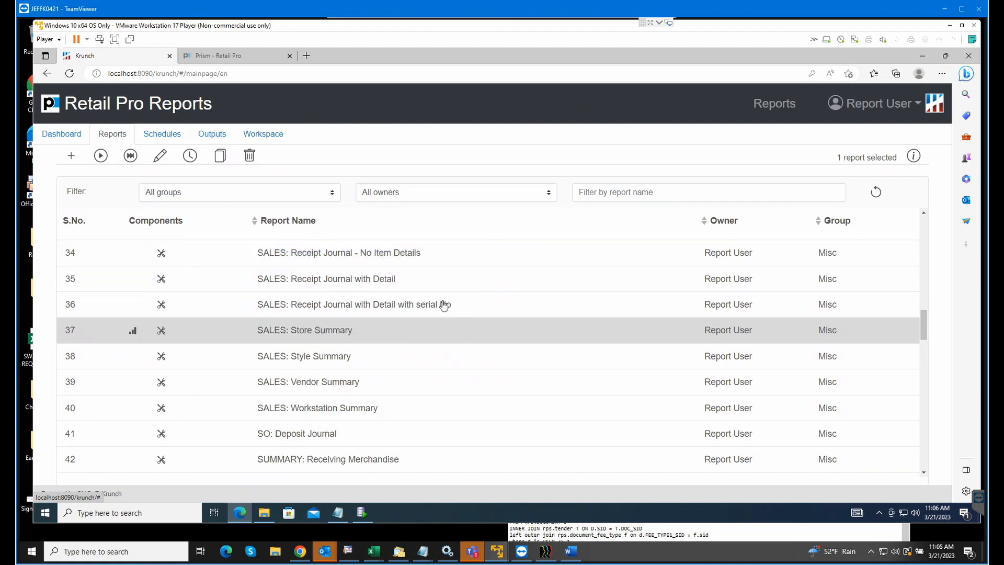
# Step: Look back up through the report list and filter it by the owner Report User
pyautogui.scroll(3, 400, 366)
pyautogui.scroll(2, 400, 363)
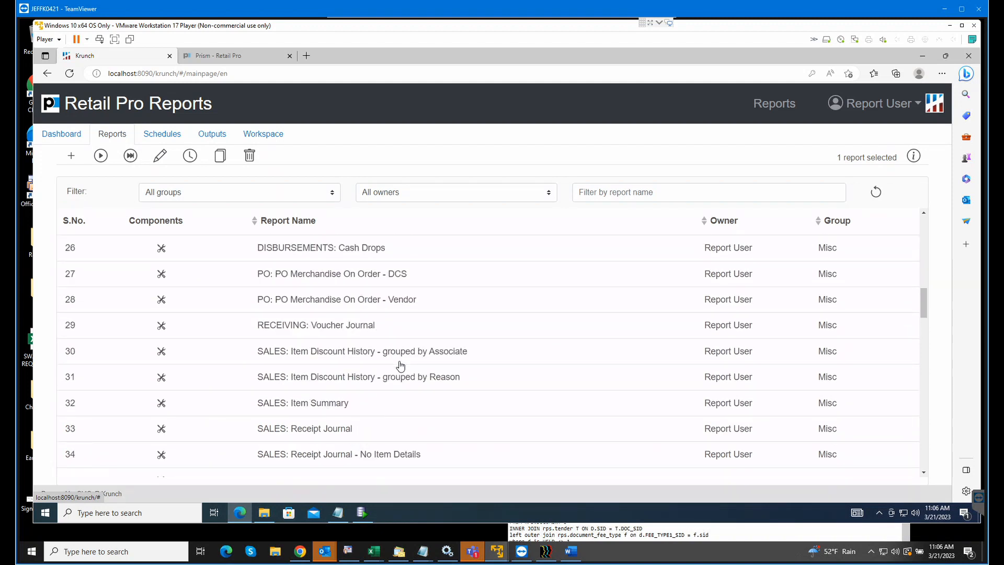
pyautogui.scroll(7, 401, 364)
pyautogui.scroll(4, 400, 365)
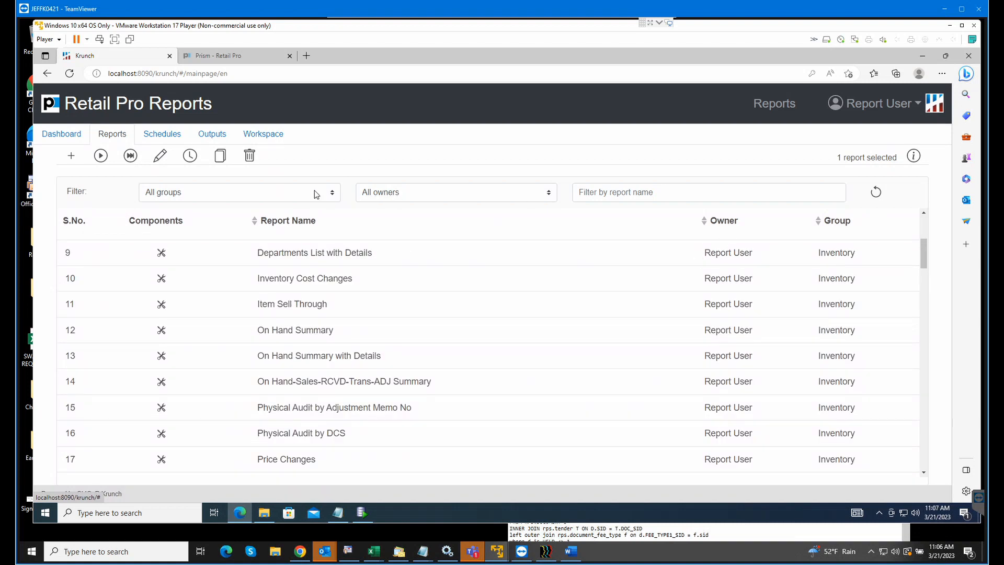
pyautogui.click(383, 192)
pyautogui.click(391, 219)
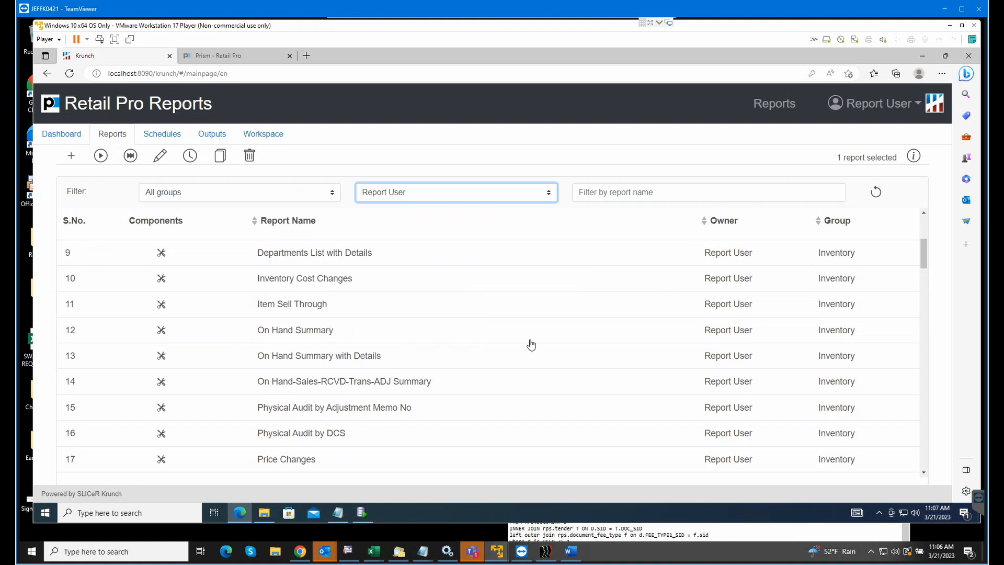
# Step: Open the On Hand Summary report for editing and run the preview of its result grid
pyautogui.click(479, 333)
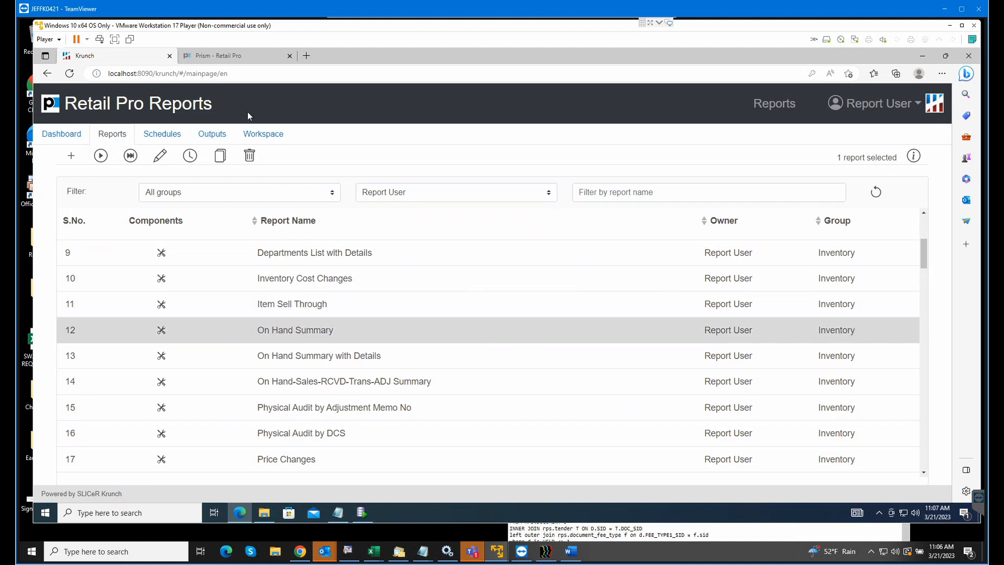
pyautogui.click(160, 156)
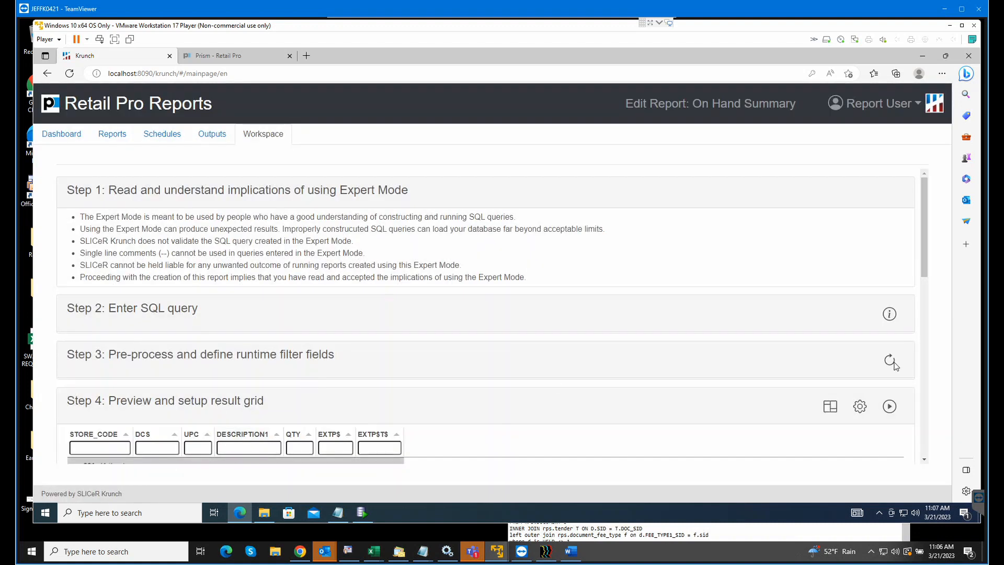
pyautogui.moveTo(922, 249); pyautogui.dragTo(924, 310)
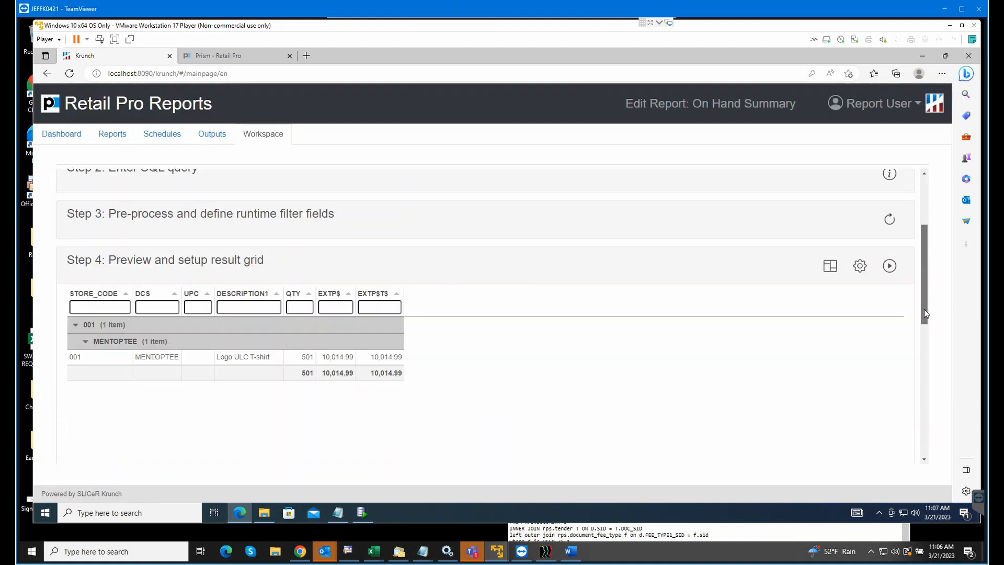
pyautogui.click(889, 226)
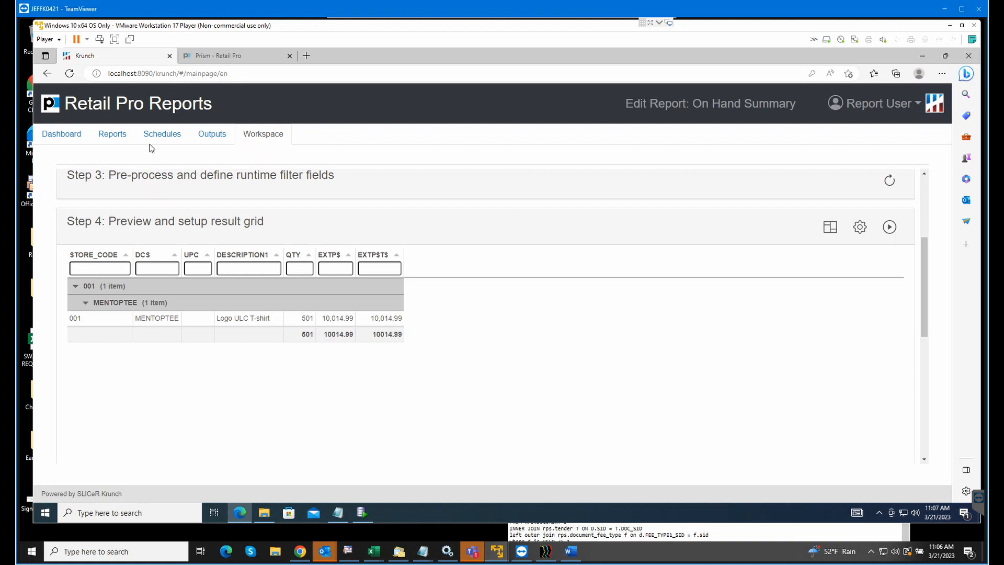
# Step: Look at the dashboard, and run the On Hand Summary with Details report from the report list
pyautogui.click(75, 140)
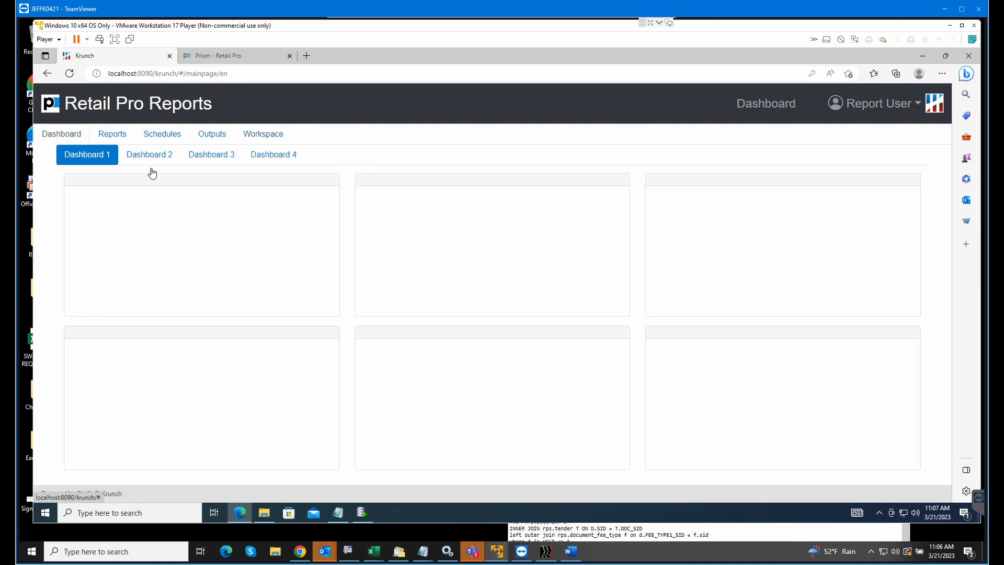
pyautogui.click(120, 140)
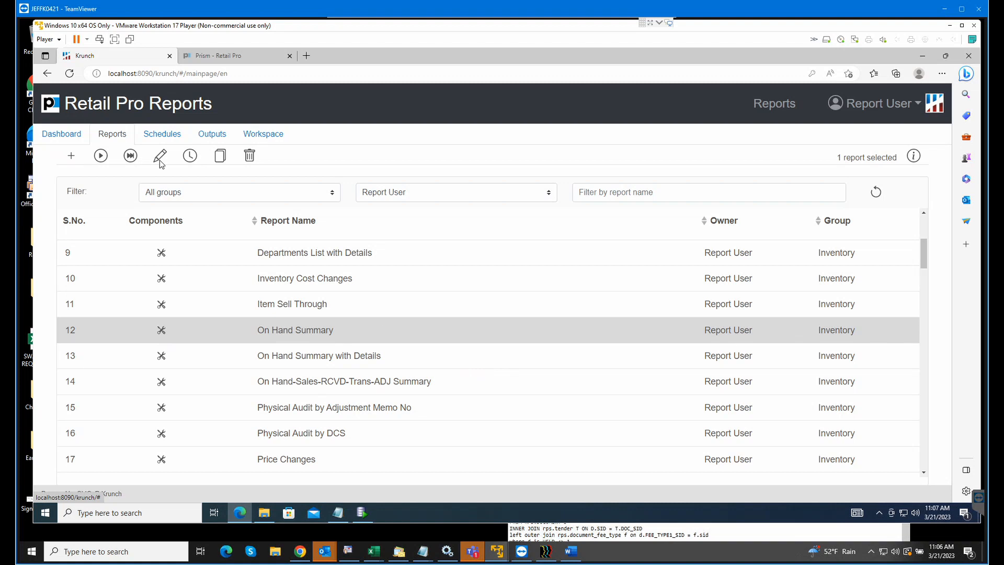
pyautogui.click(306, 356)
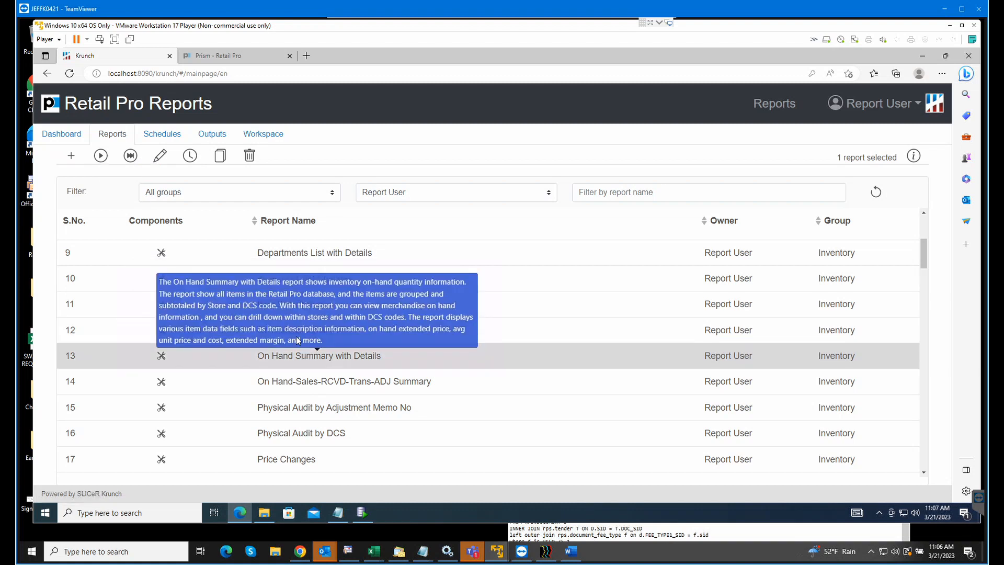
pyautogui.click(131, 155)
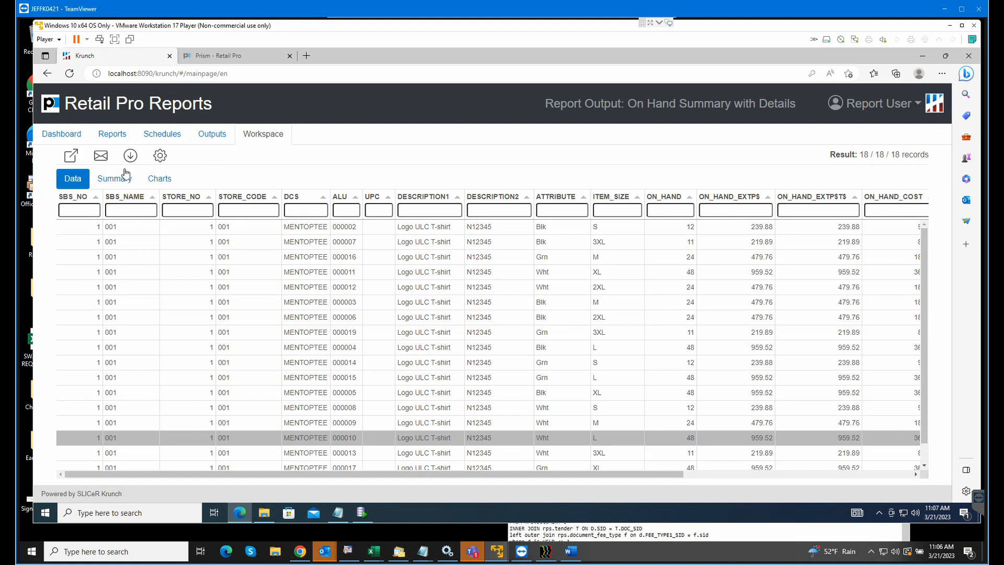
# Step: Open the On Hand Summary with Details report for editing and expand its chart setup
pyautogui.click(114, 136)
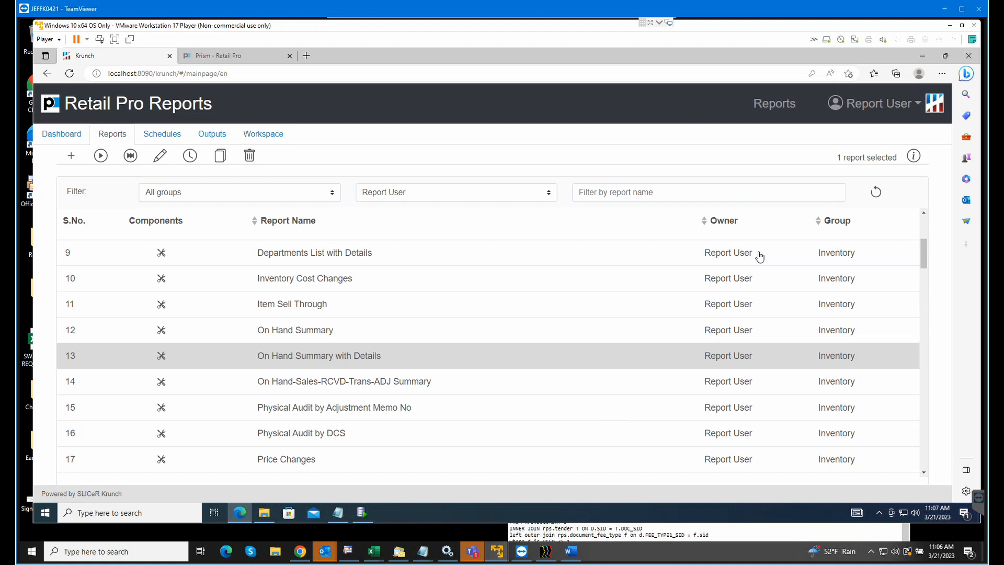
pyautogui.click(160, 155)
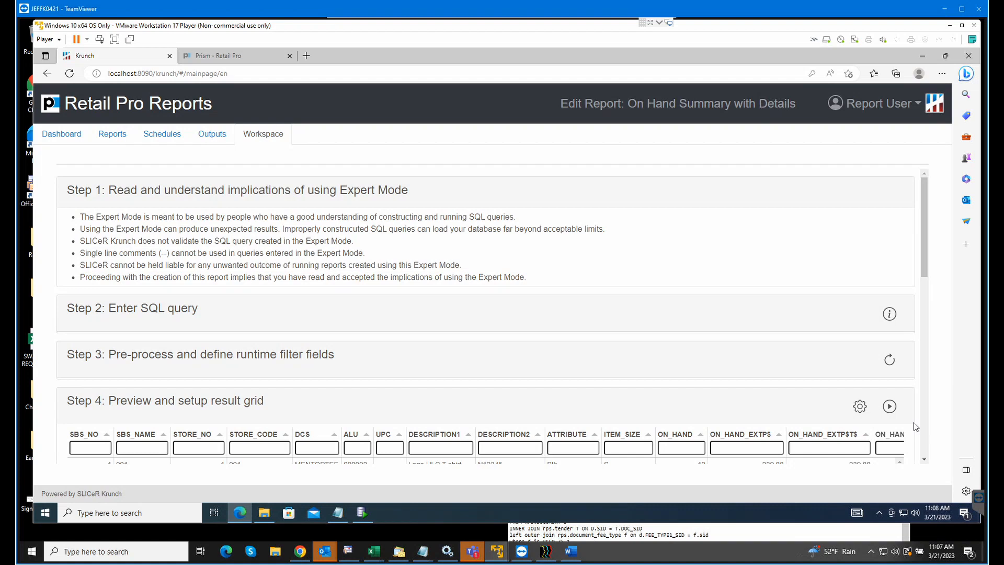
pyautogui.scroll(-5, 924, 459)
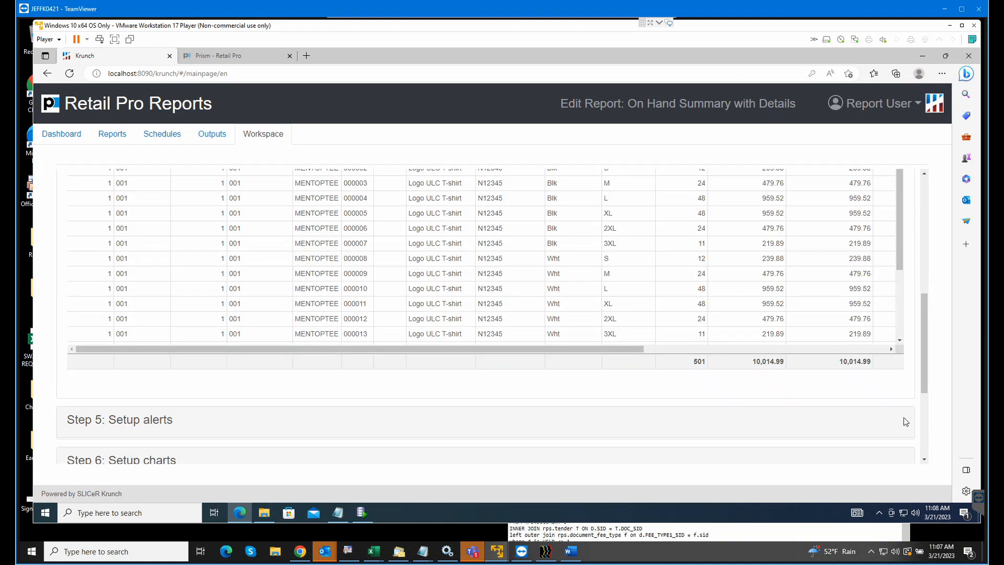
pyautogui.click(134, 465)
pyautogui.moveTo(924, 347); pyautogui.dragTo(924, 416)
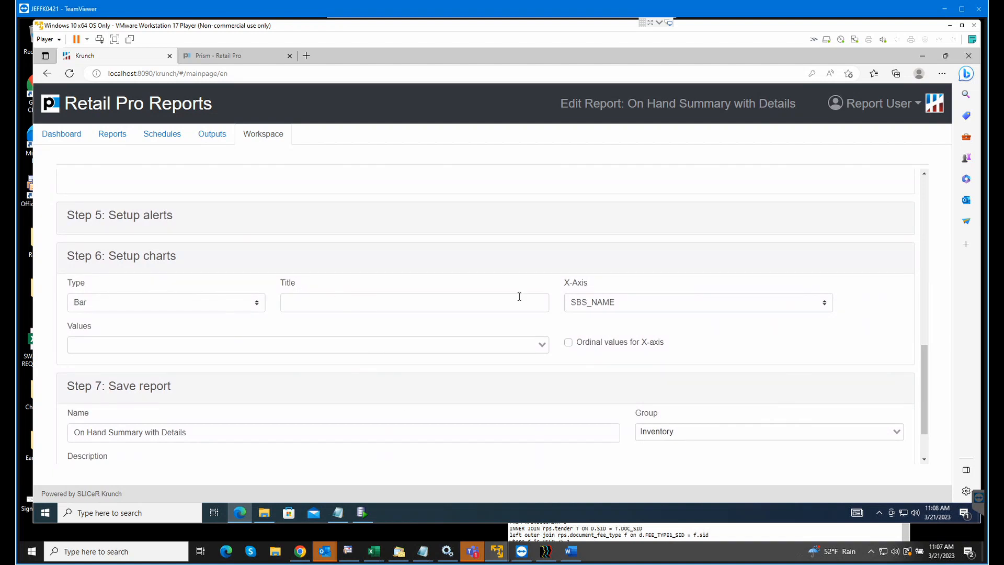
# Step: Add a Pie chart to the report with DESCRIPTION1 as the X-axis and ON_HAND_EXTP$ as the value
pyautogui.click(298, 347)
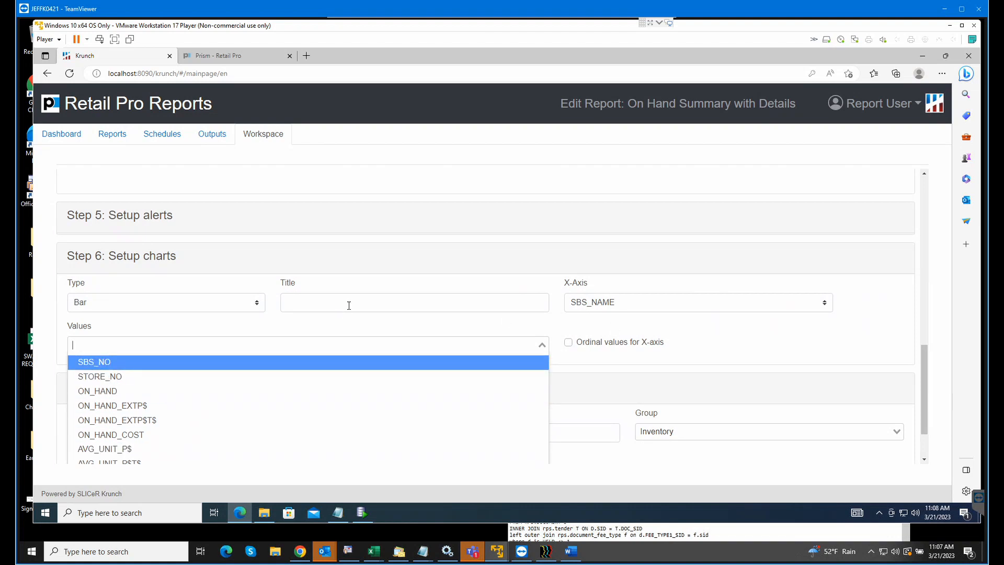
pyautogui.click(285, 307)
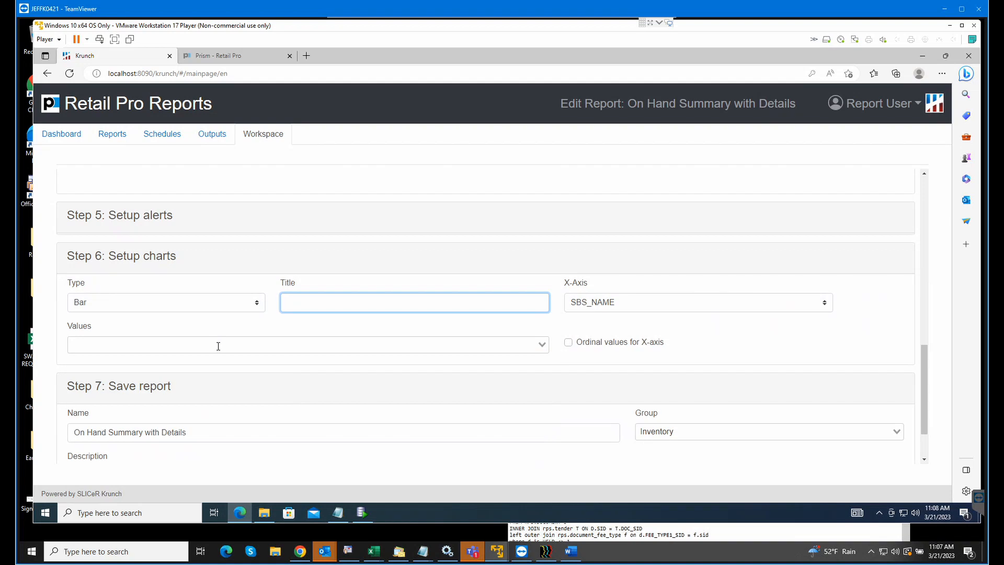
pyautogui.click(620, 303)
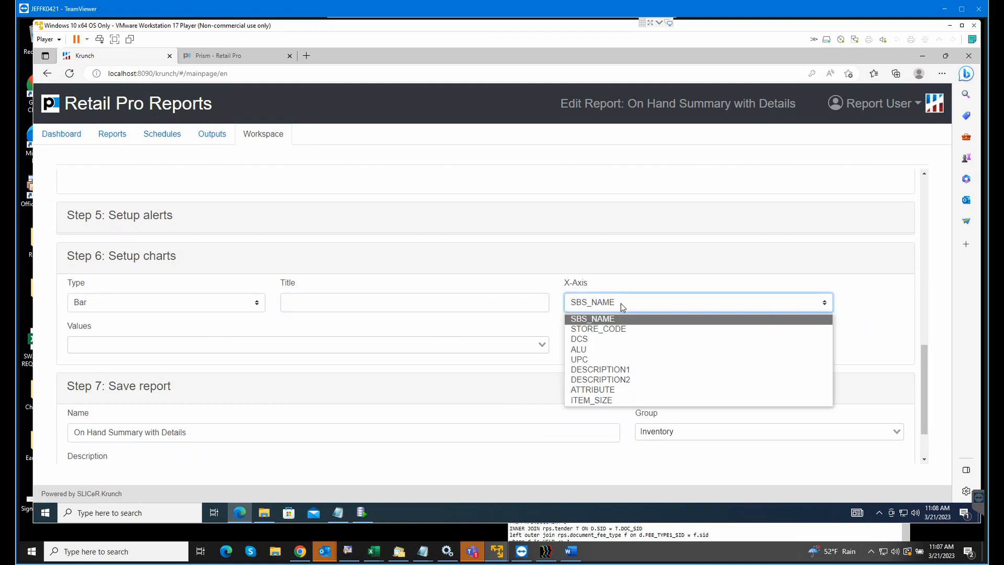
pyautogui.click(604, 370)
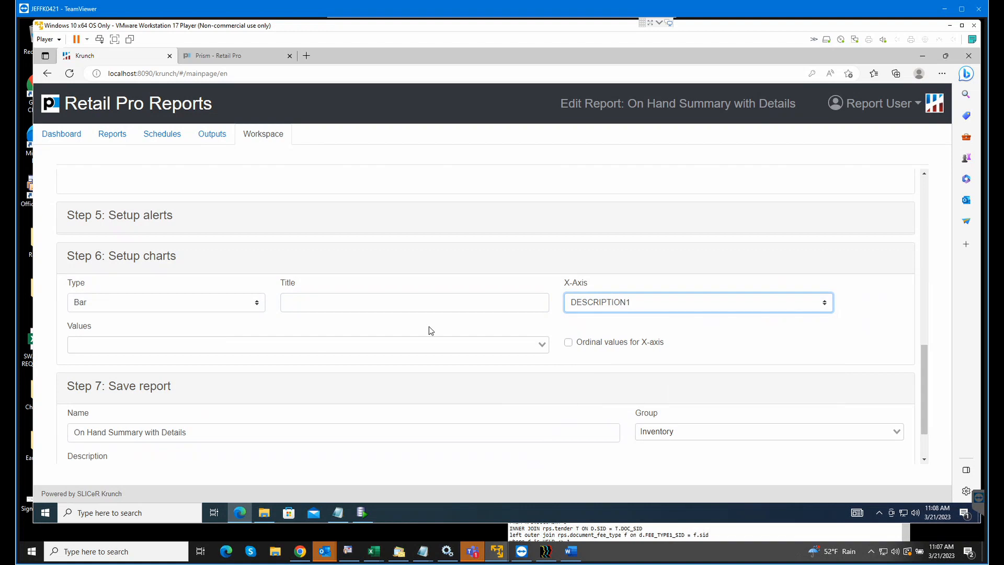
pyautogui.click(309, 348)
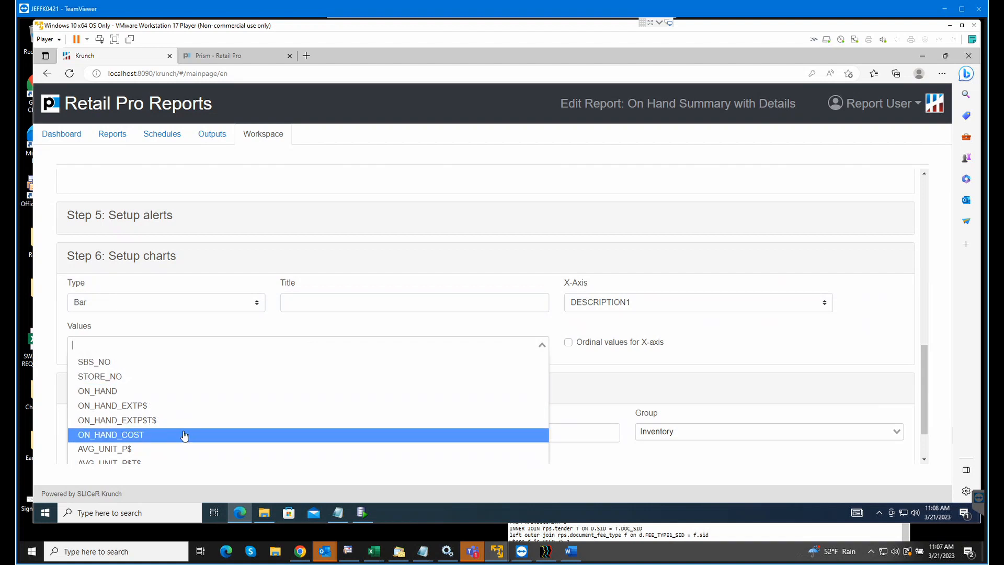
pyautogui.click(158, 408)
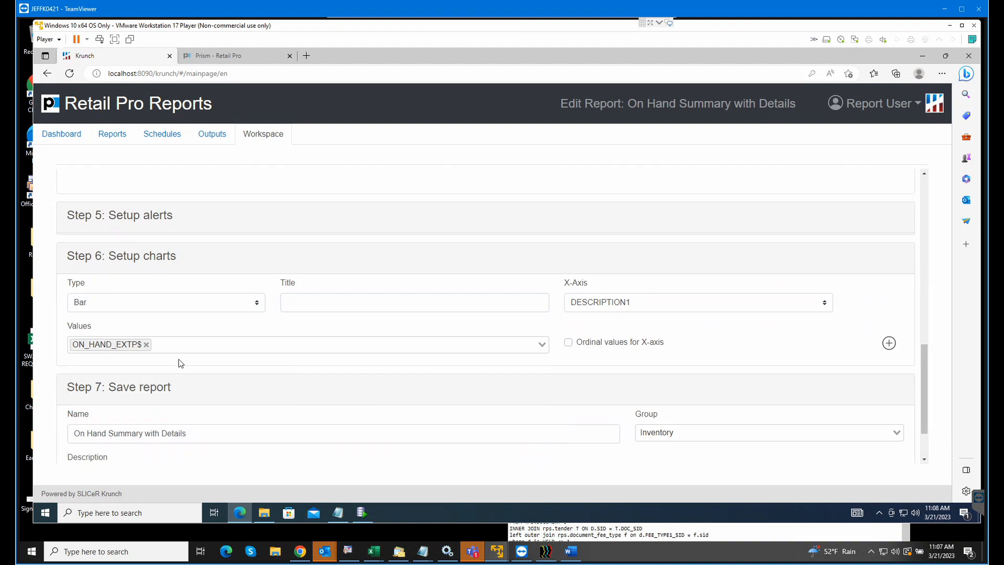
pyautogui.click(146, 307)
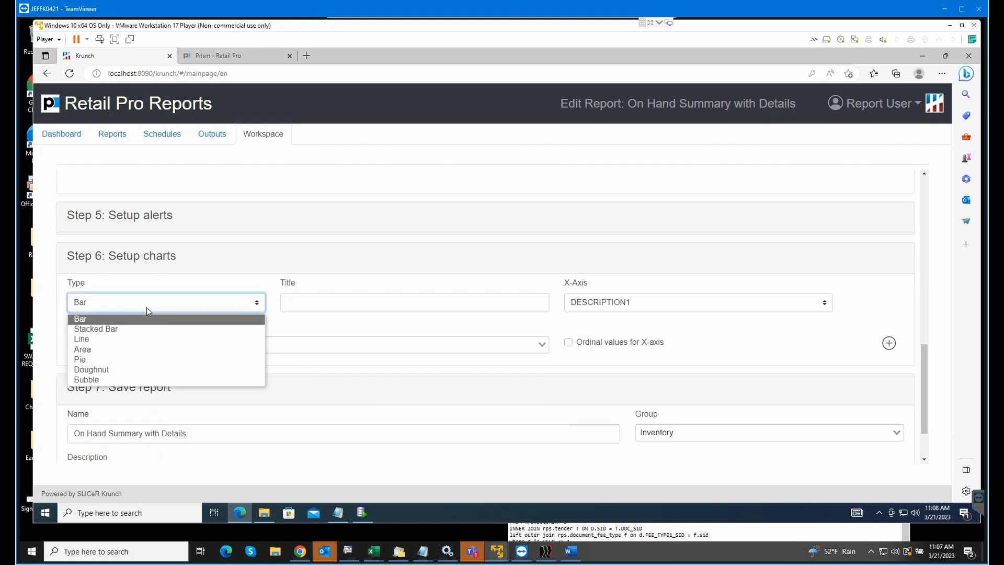
pyautogui.click(123, 360)
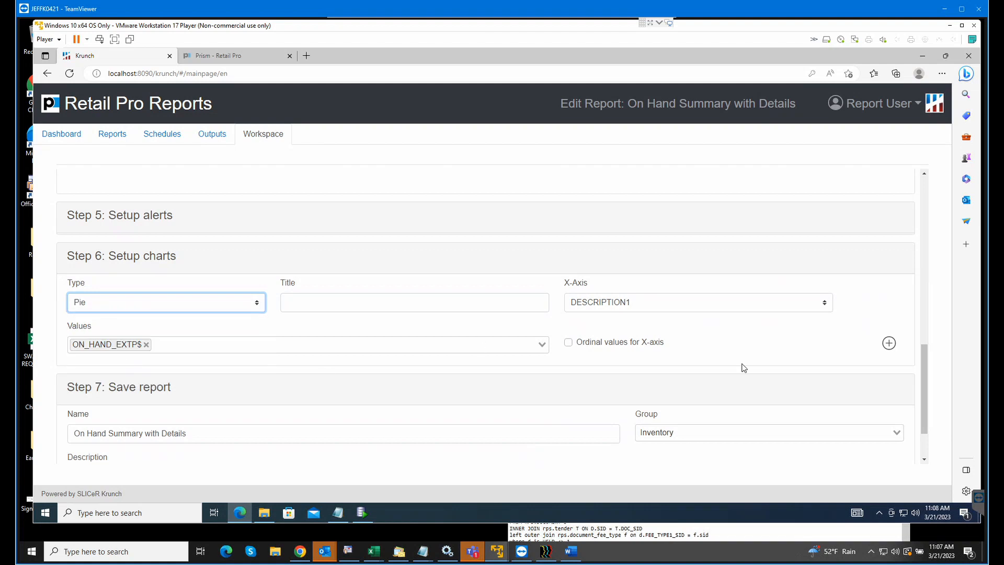
pyautogui.click(889, 345)
# Step: Save the edited report under its existing name, overwriting the stored On Hand Summary with Details
pyautogui.moveTo(929, 332); pyautogui.dragTo(928, 416)
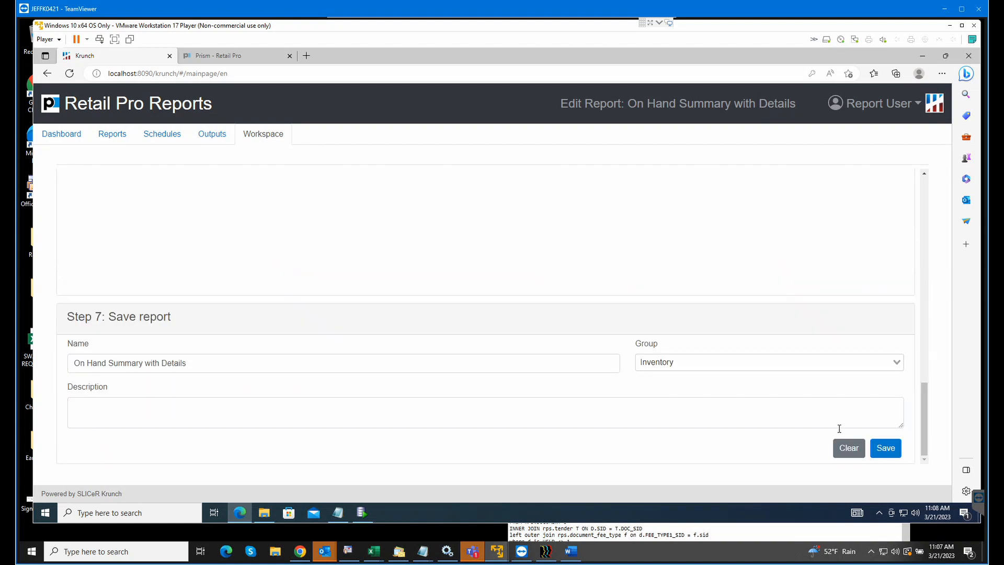
pyautogui.click(886, 447)
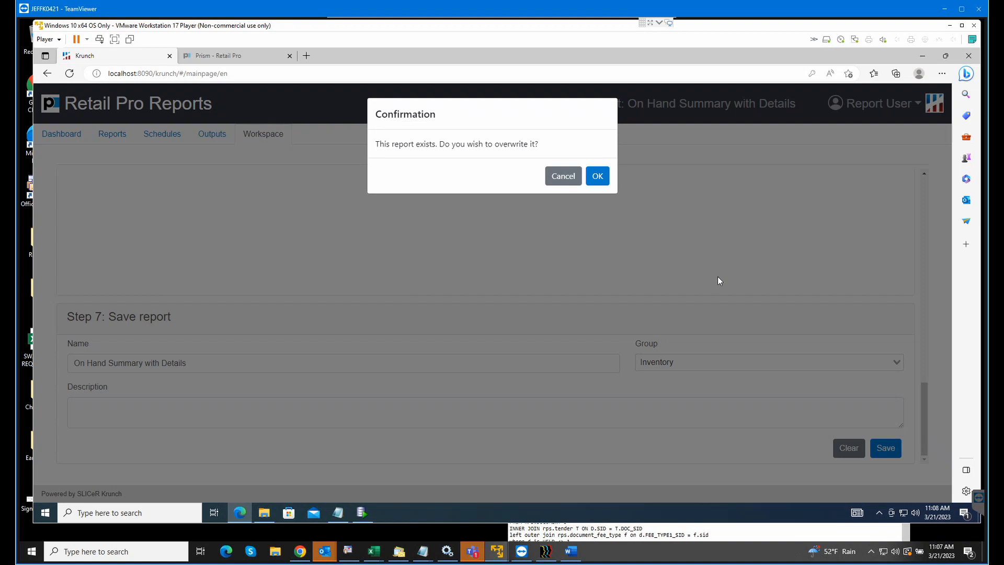
pyautogui.click(599, 175)
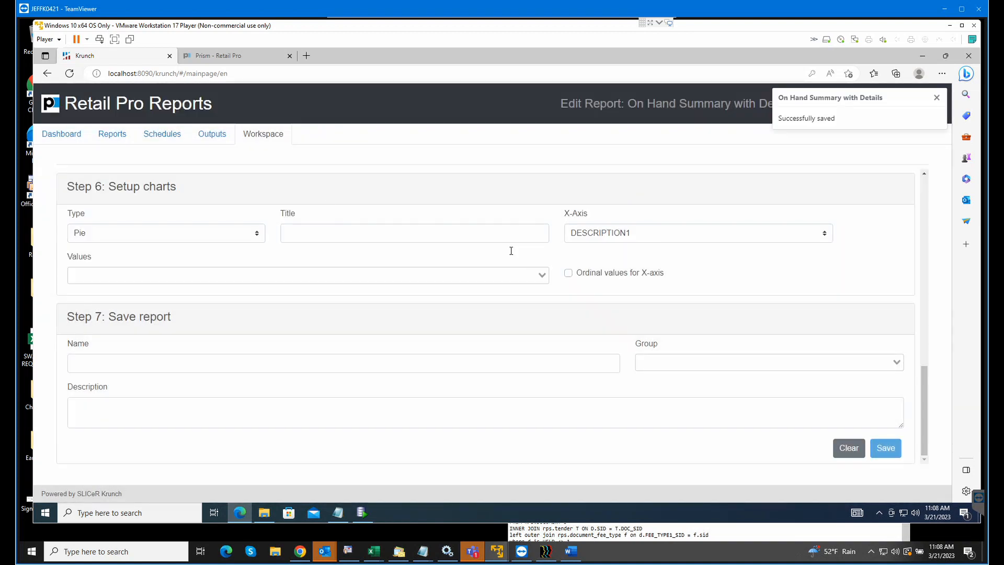
pyautogui.scroll(3, 489, 233)
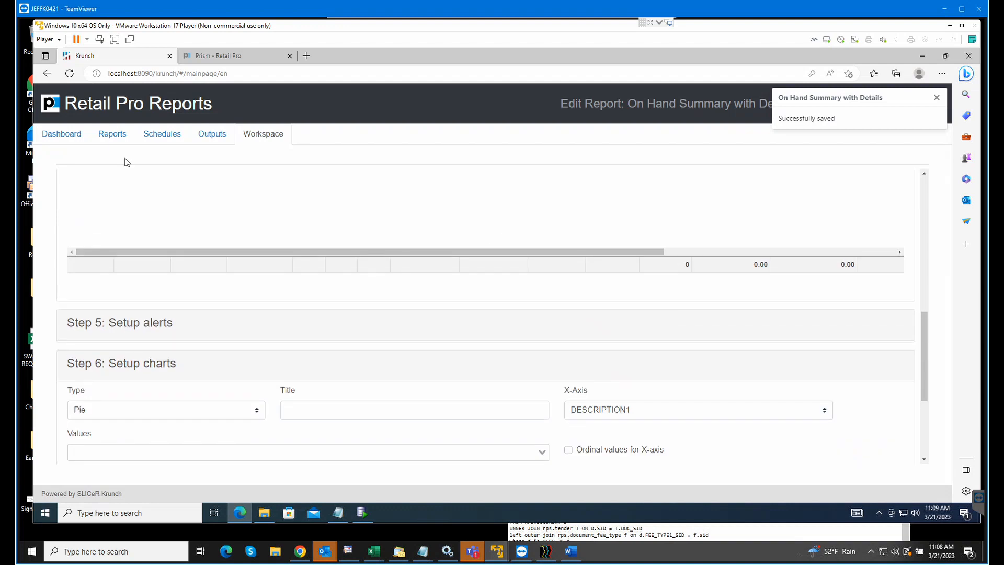
pyautogui.scroll(1, 444, 278)
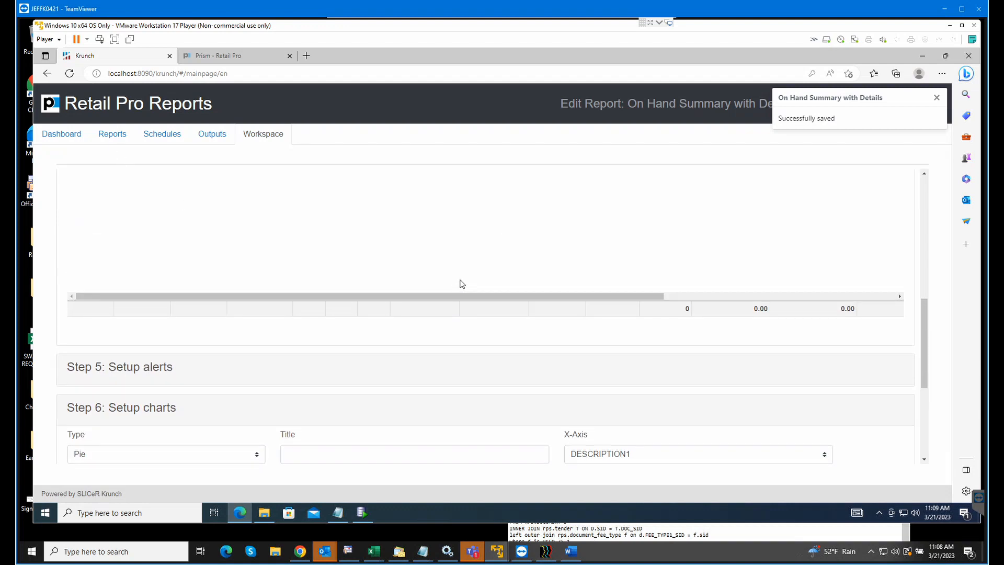
# Step: Run On Hand Summary with Details from the report list and view the pie chart in its output
pyautogui.click(112, 136)
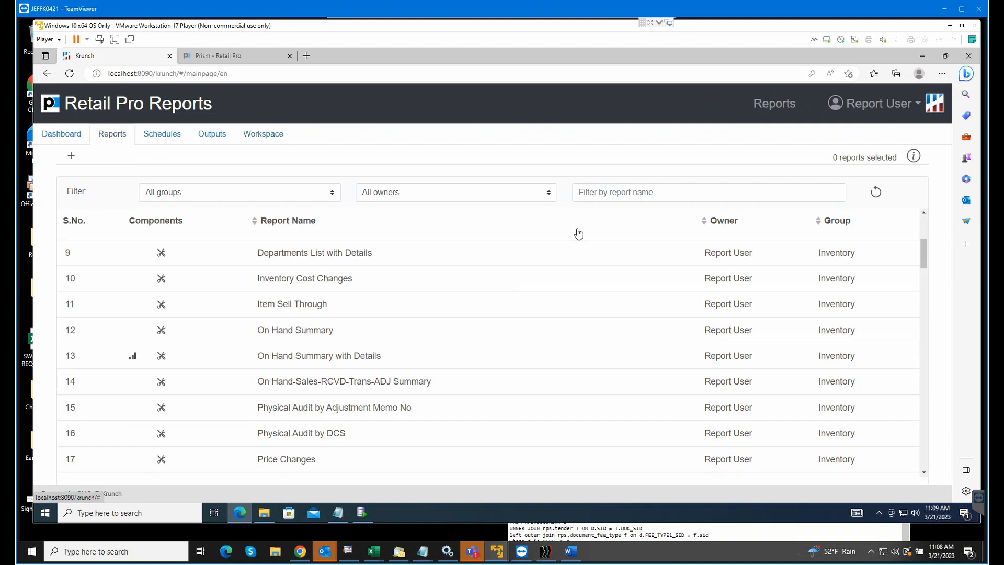
pyautogui.click(370, 359)
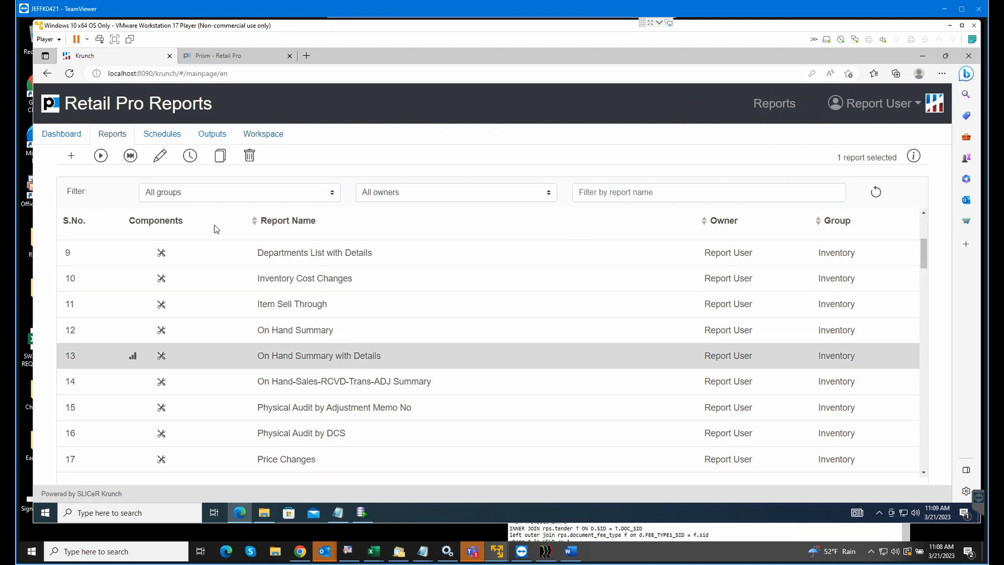
pyautogui.click(130, 156)
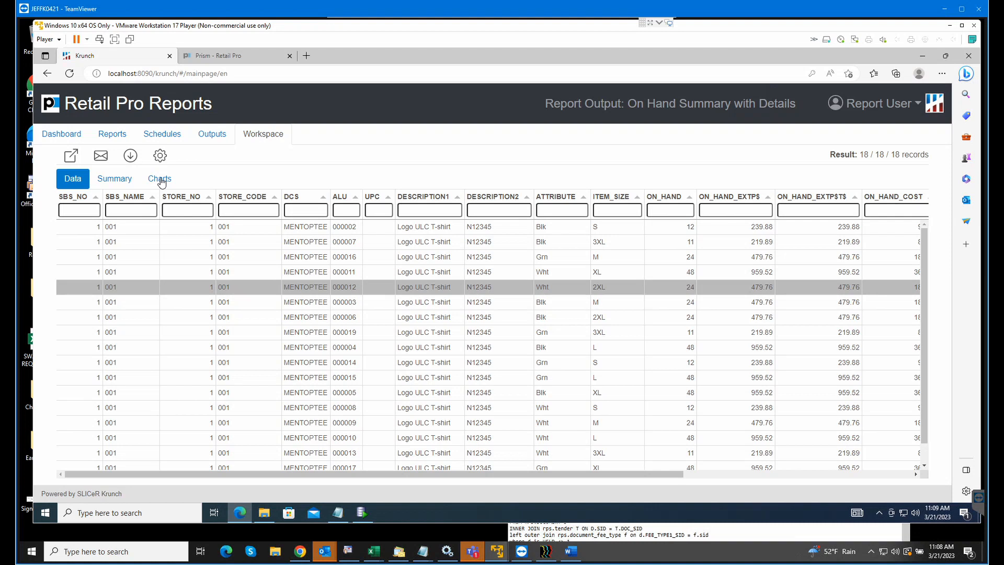
pyautogui.click(160, 179)
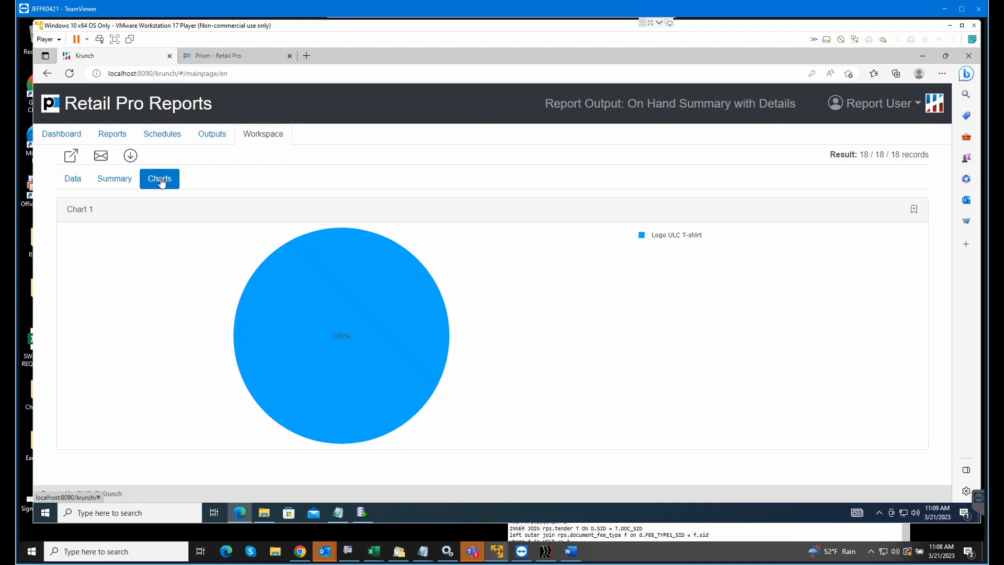
pyautogui.moveTo(407, 291)
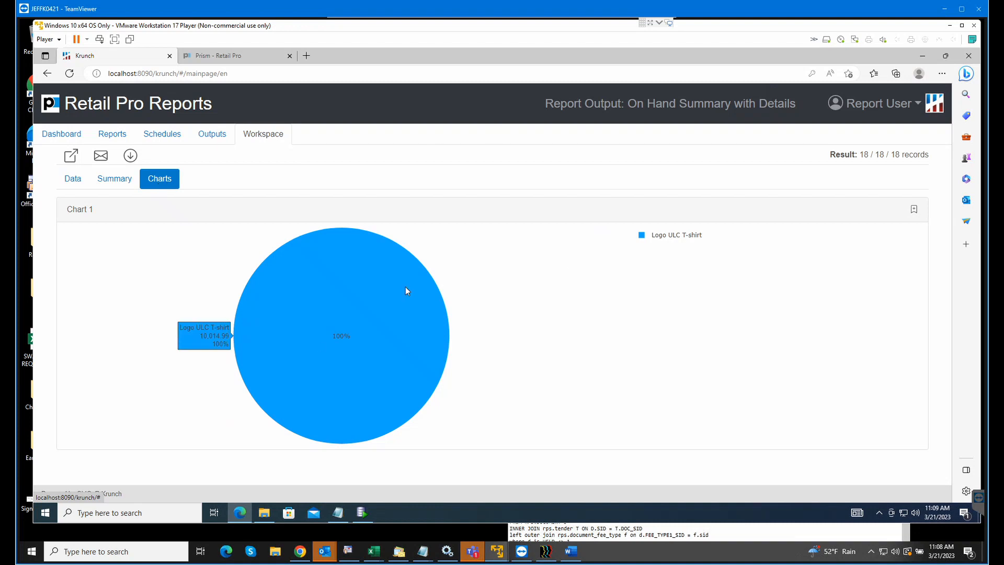
# Step: Add the pie chart to dashboard slot 2 and open the dashboard
pyautogui.click(914, 210)
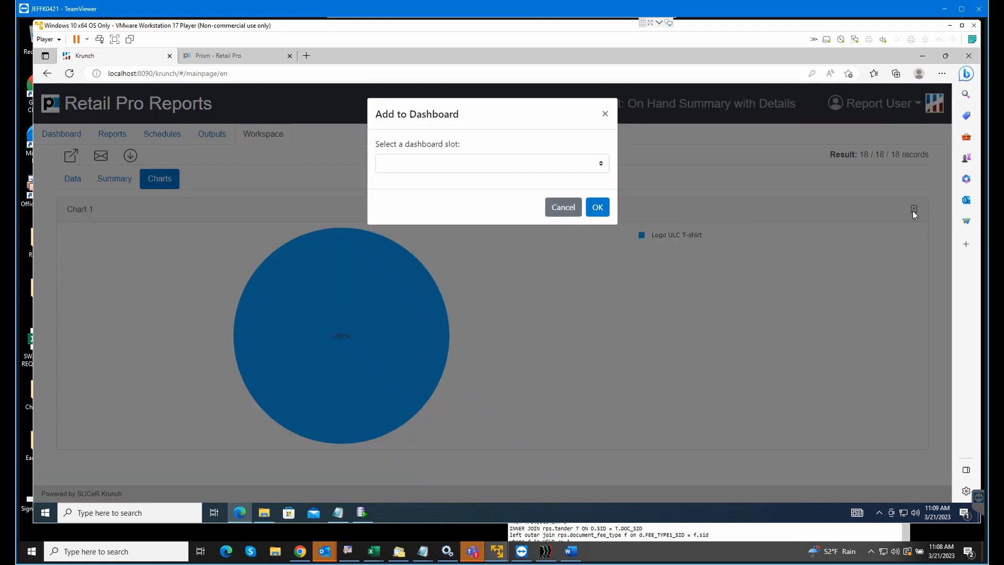
pyautogui.click(602, 165)
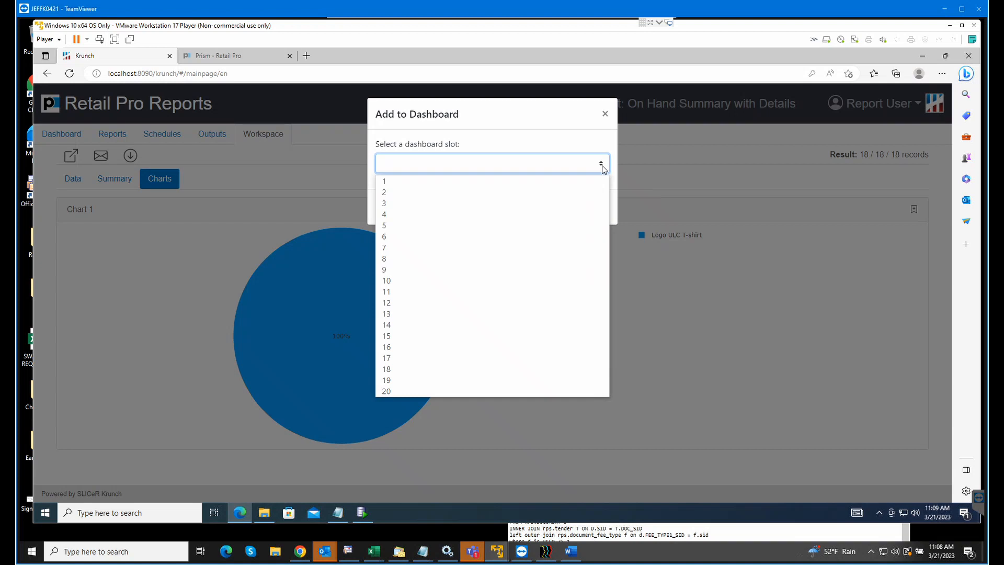
pyautogui.click(390, 192)
pyautogui.click(600, 207)
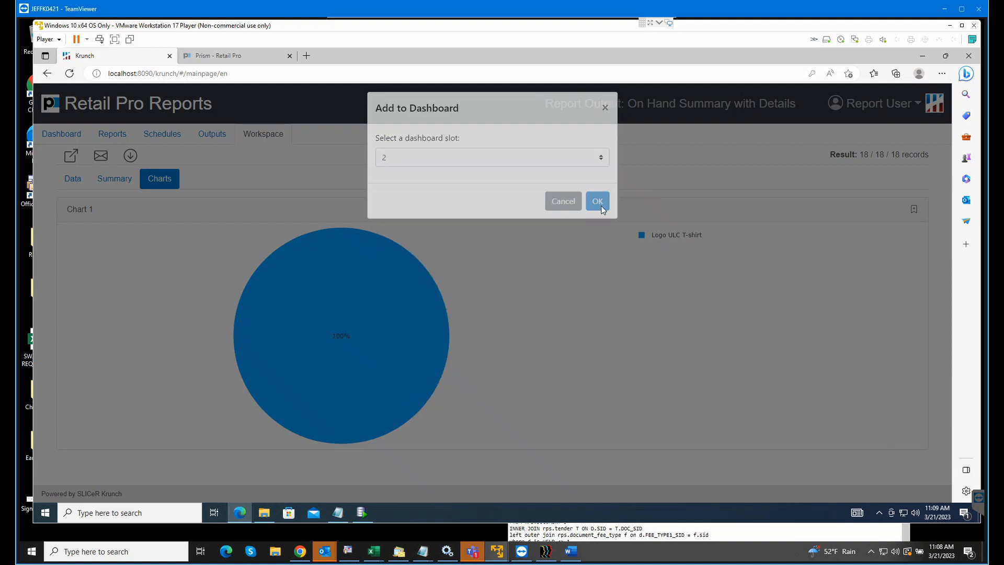
pyautogui.click(72, 136)
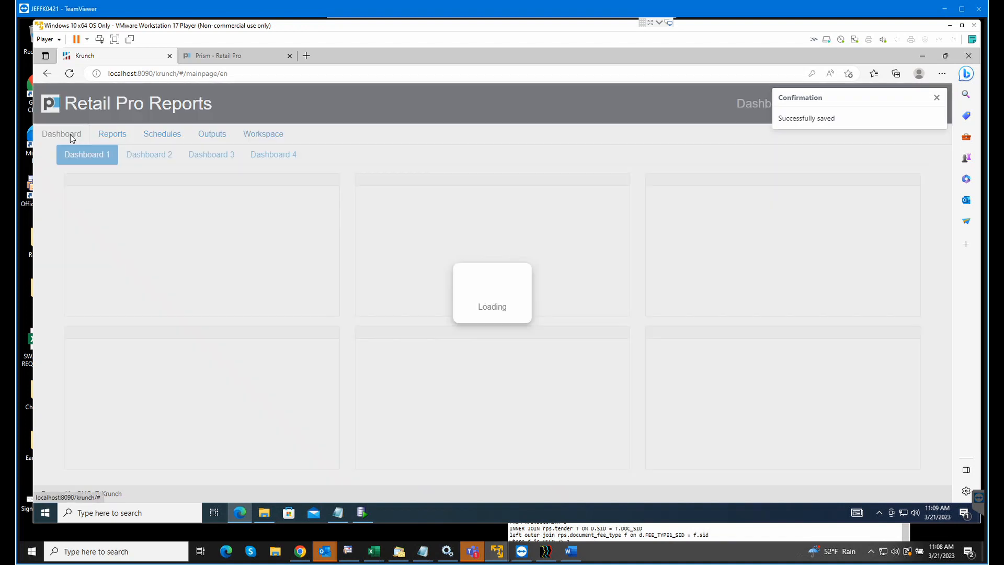